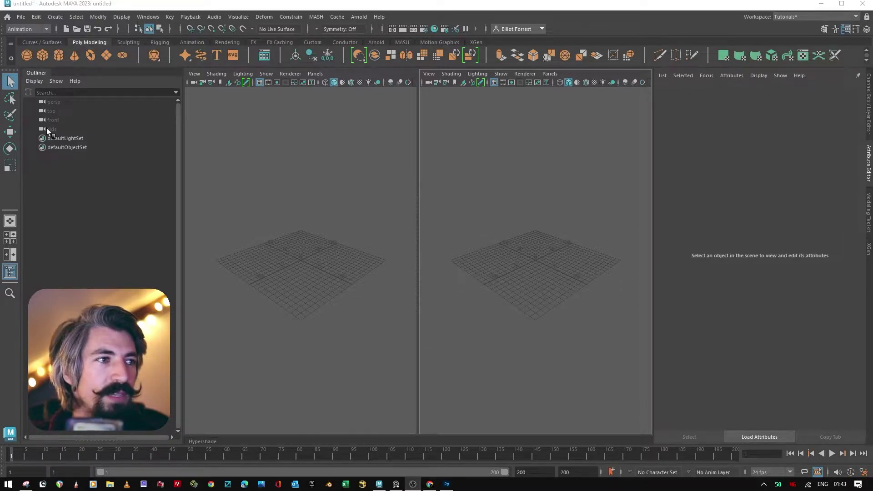
Step: Switch to a single perspective pane and save meter as the working linear unit in Preferences
click(9, 221)
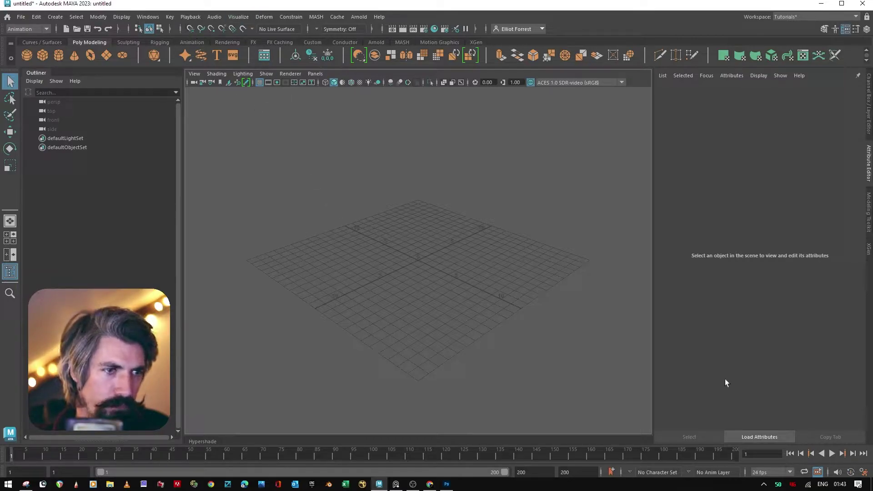
click(864, 473)
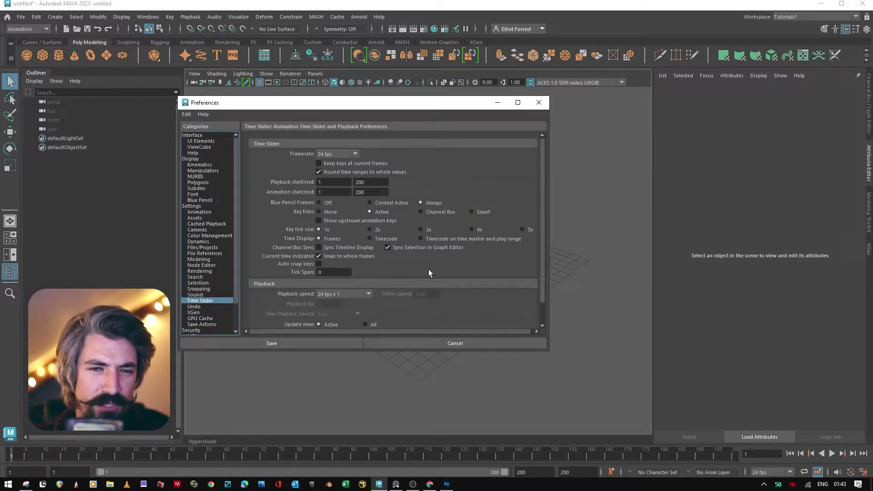
click(191, 206)
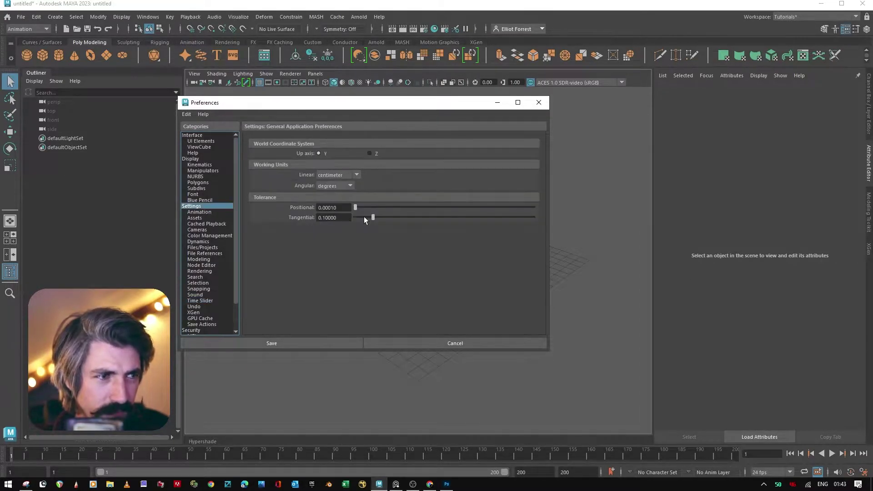
click(351, 177)
click(346, 201)
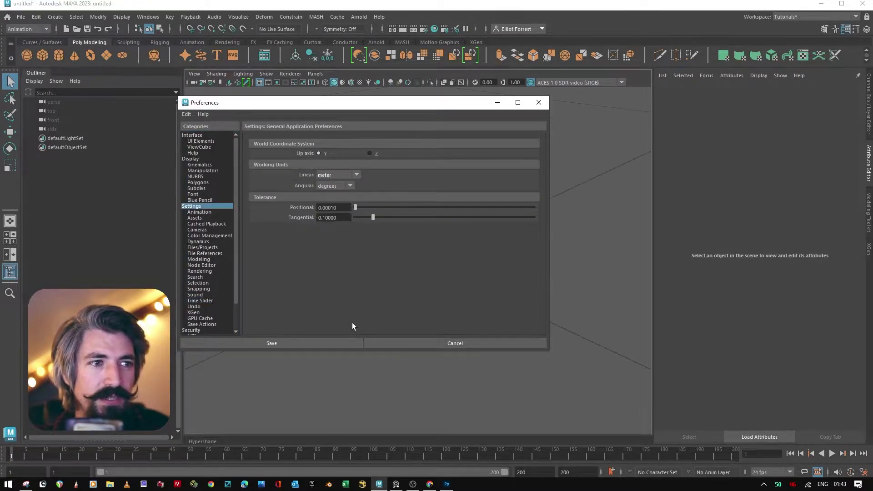
click(336, 343)
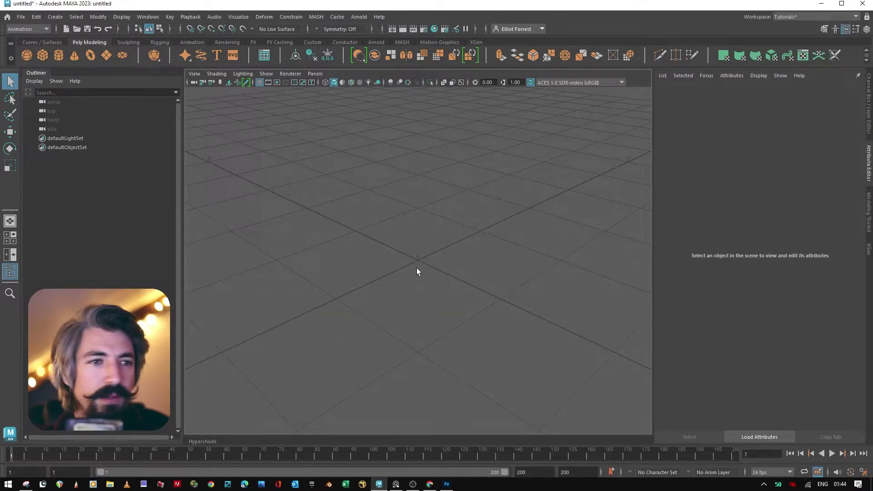
Step: Open the Content Browser from the Windows menu and reposition and enlarge it on screen
scroll(416, 268, down, 5)
scroll(423, 284, up, 3)
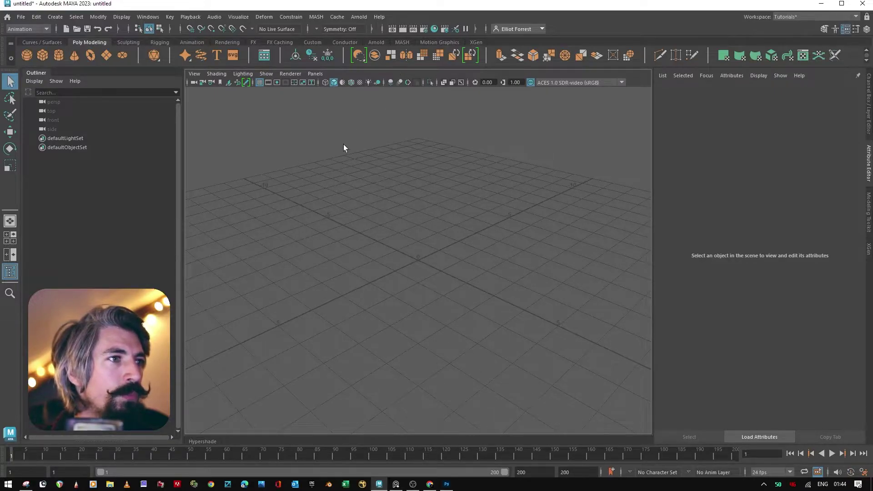
click(147, 18)
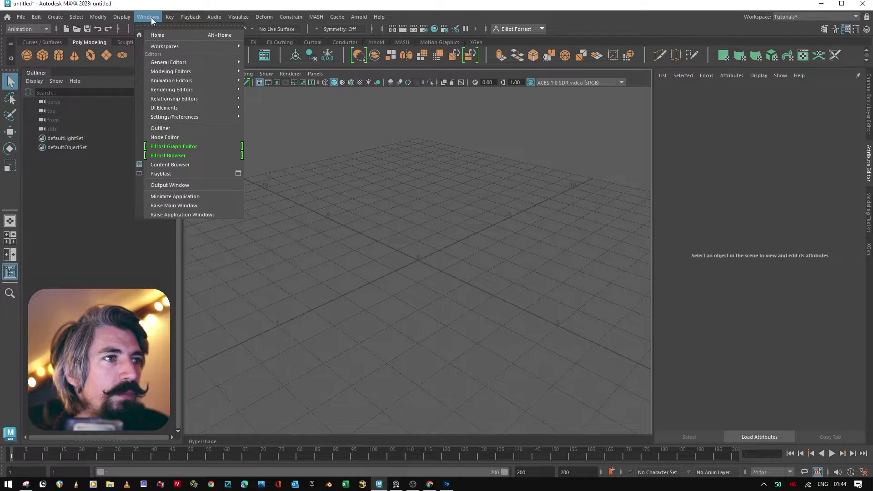
mouse_move(181, 72)
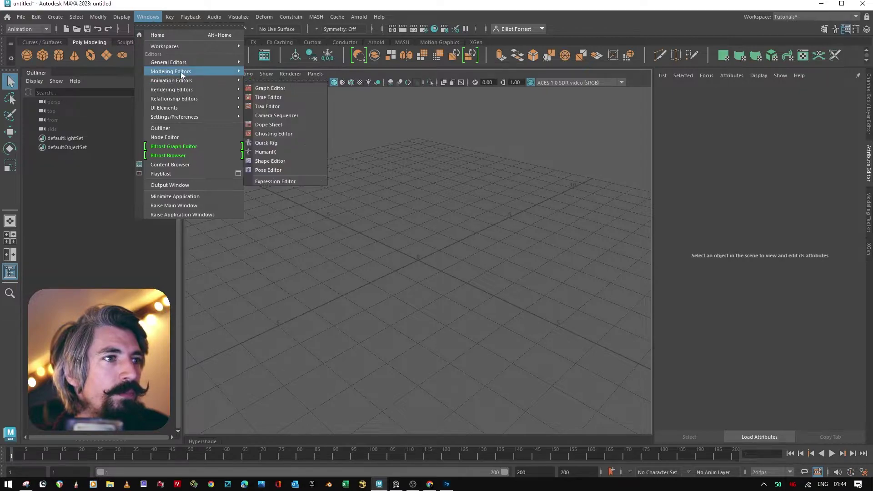
click(187, 166)
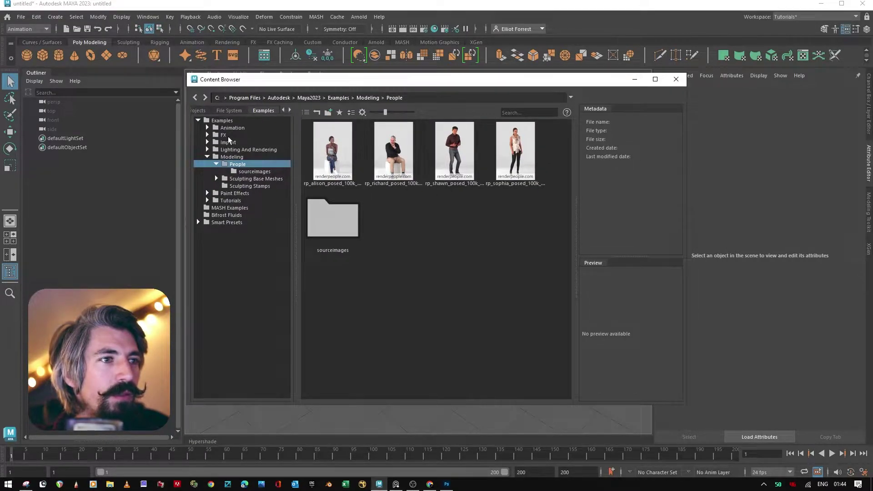
click(148, 16)
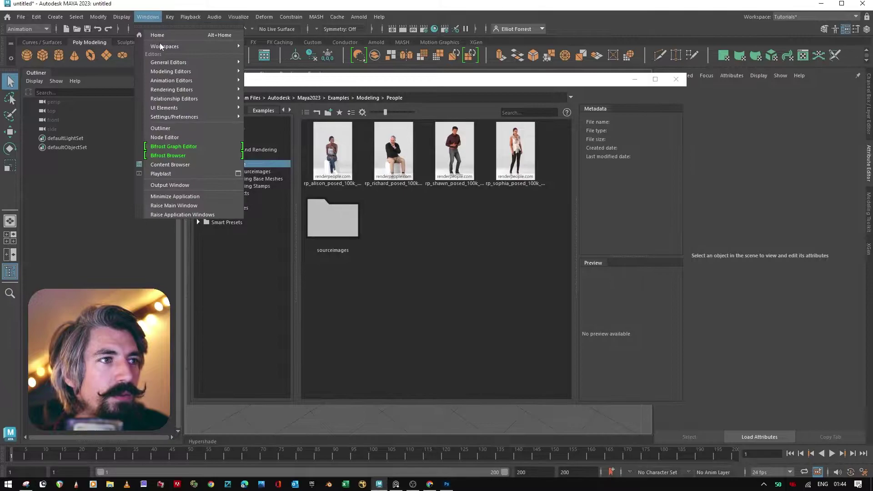
click(280, 197)
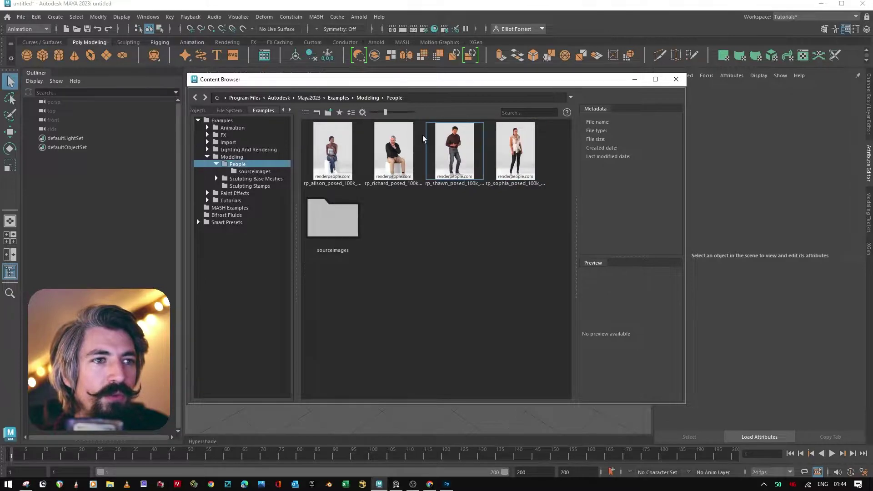
drag(448, 81, 452, 115)
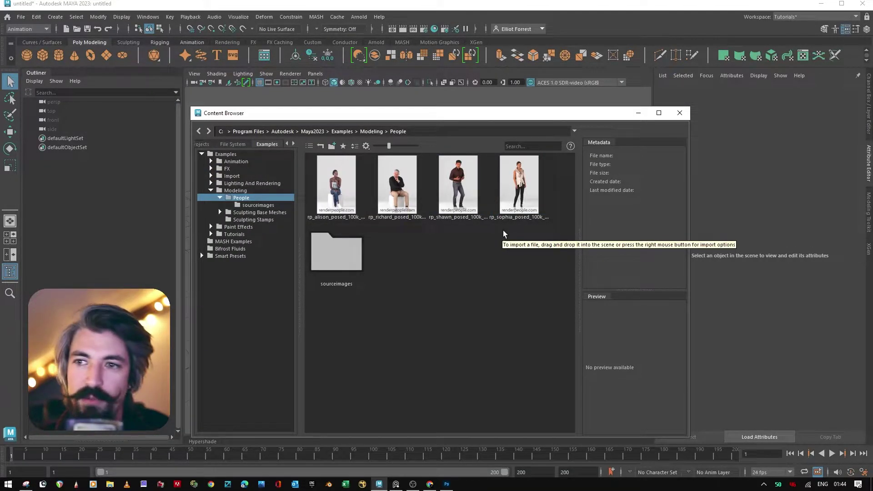
drag(537, 117, 520, 99)
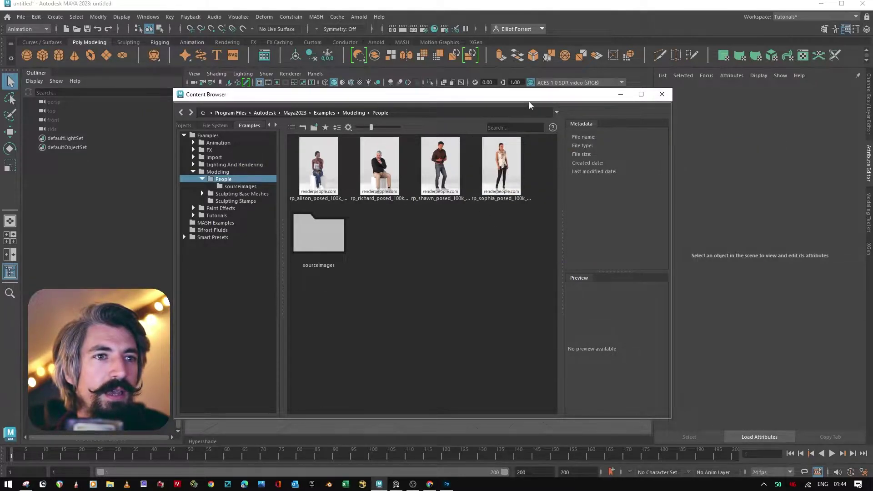
mouse_move(528, 104)
mouse_down()
mouse_move(520, 144)
mouse_move(519, 109)
mouse_up()
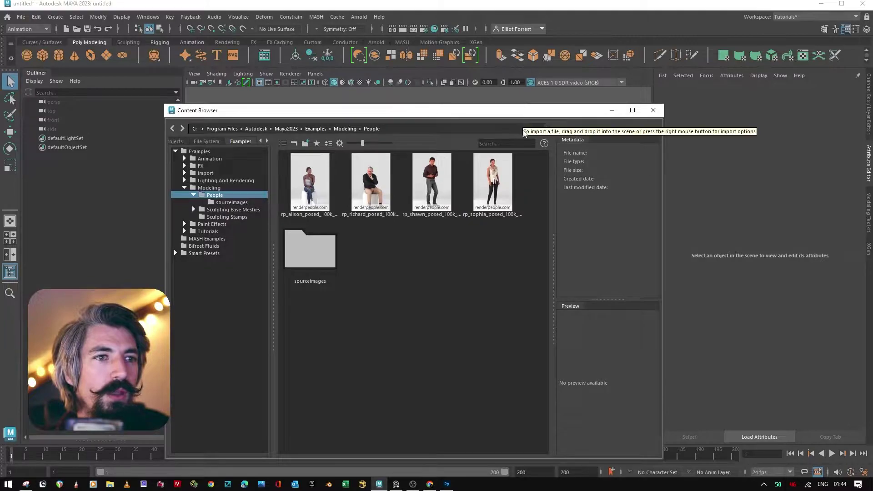
Step: Import the rp_sophia_posed example figure and frame it at eye level in the view
click(485, 188)
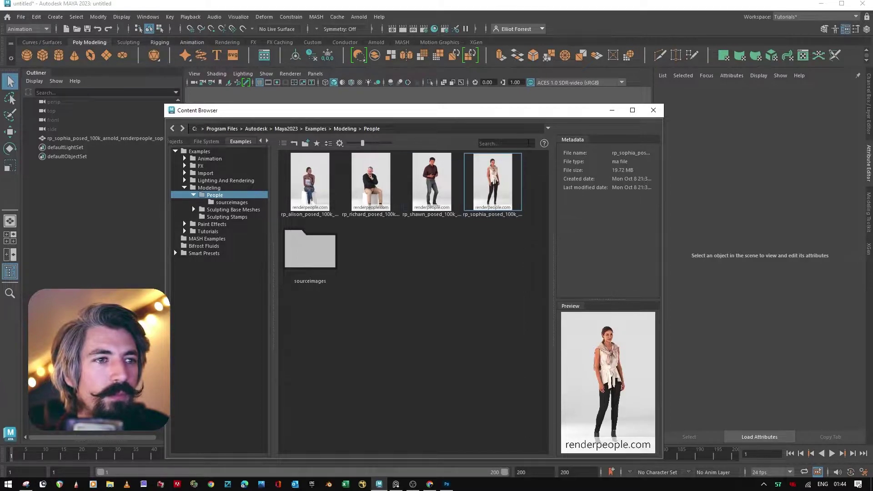
click(612, 110)
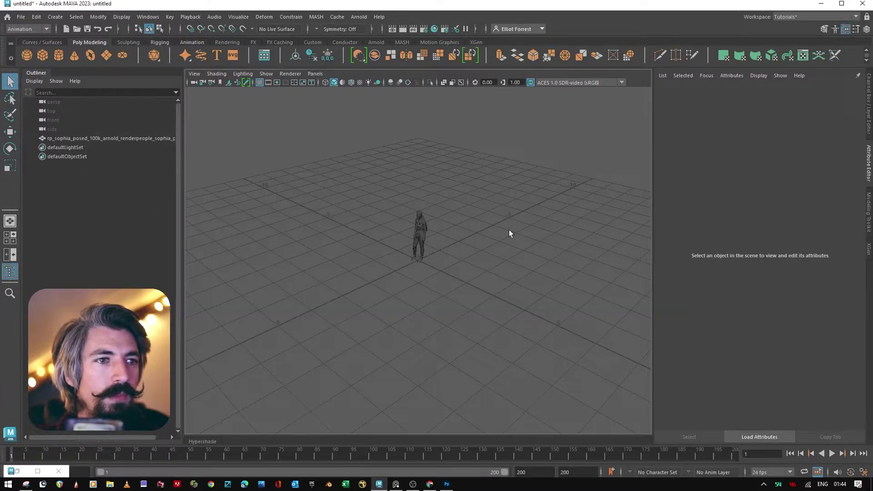
drag(454, 200, 284, 391)
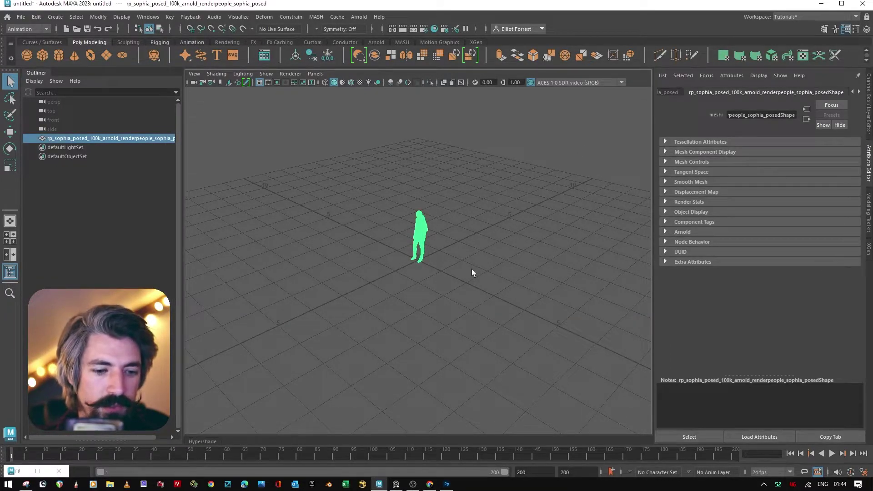
key(f)
alt+right_drag(473, 272, 271, 252)
alt+drag(271, 253, 423, 279)
alt+right_drag(424, 279, 548, 300)
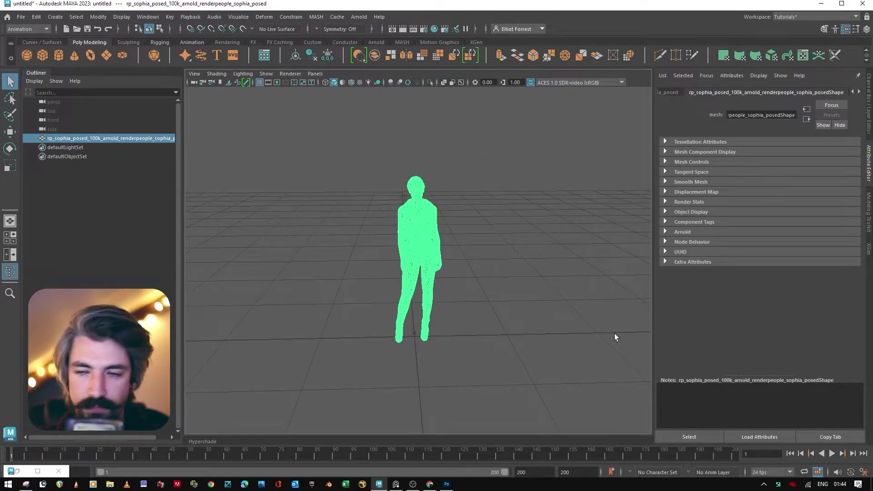
click(583, 351)
scroll(545, 332, up, 2)
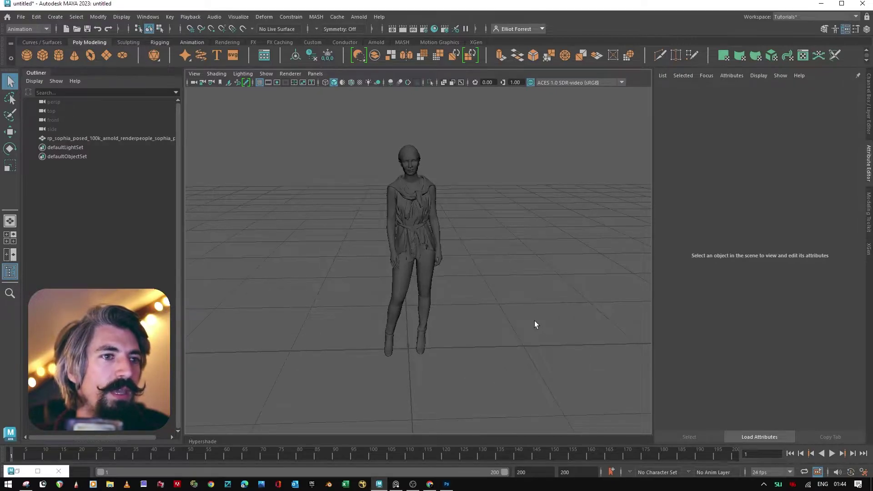
alt+drag(534, 320, 518, 326)
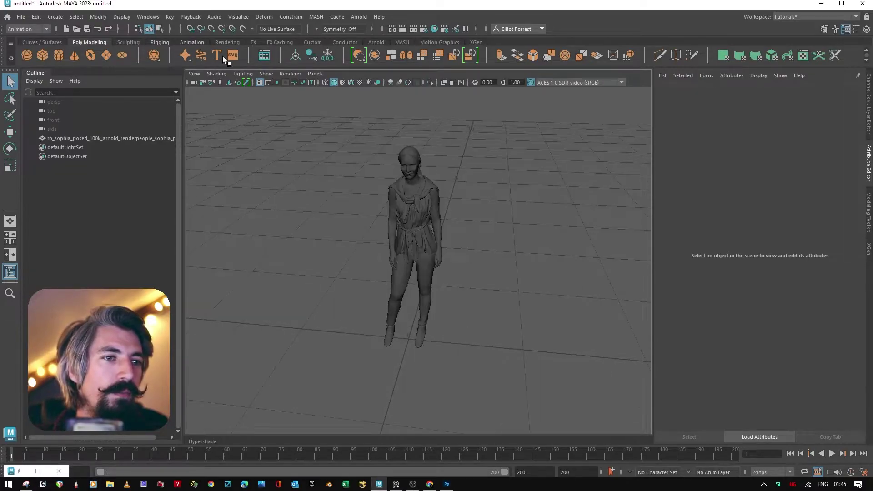
Step: Add a polygon plane and scale it up uniformly around the figure as a floor
click(106, 55)
scroll(500, 268, down, 2)
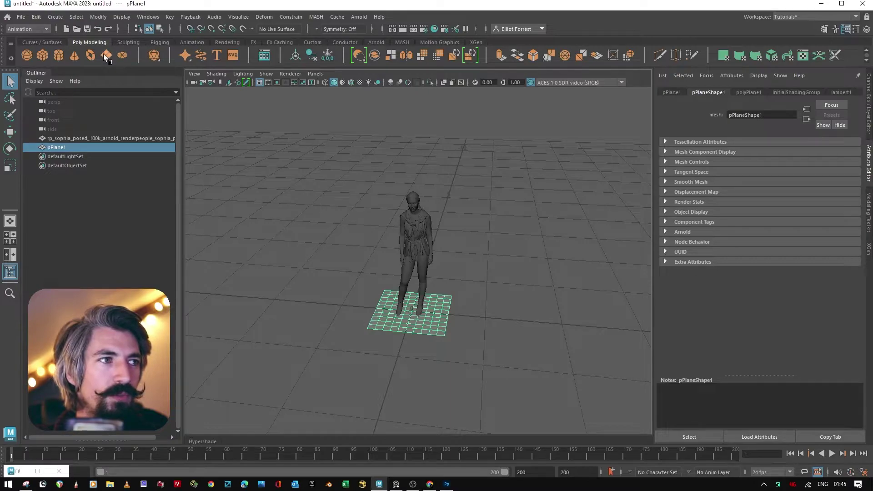
click(754, 91)
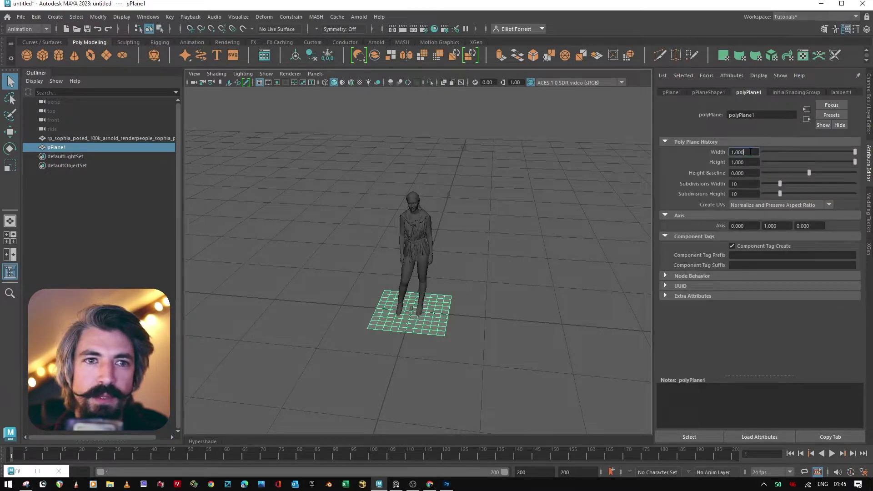
click(460, 322)
key(r)
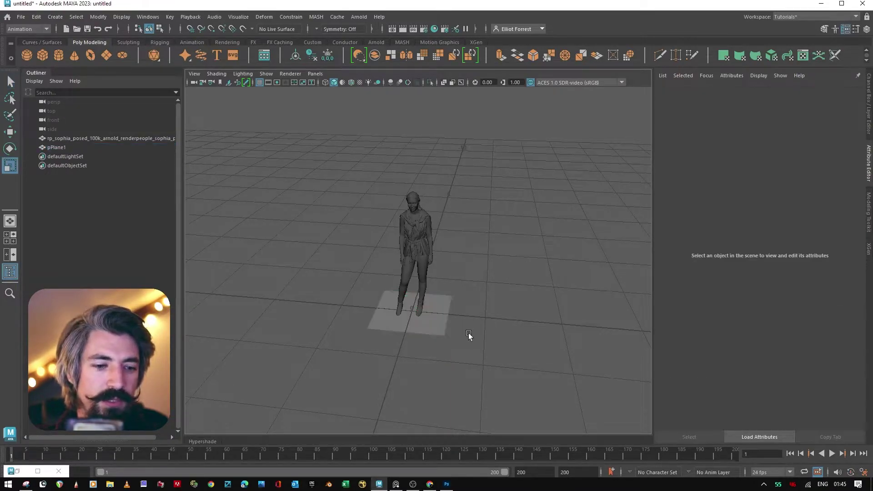
click(434, 330)
drag(412, 313, 614, 240)
scroll(475, 274, down, 3)
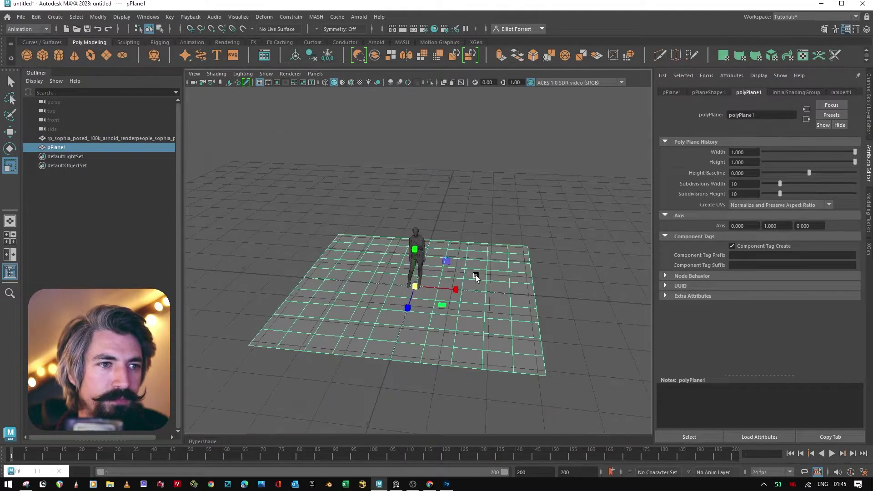
middle_drag(476, 275, 495, 275)
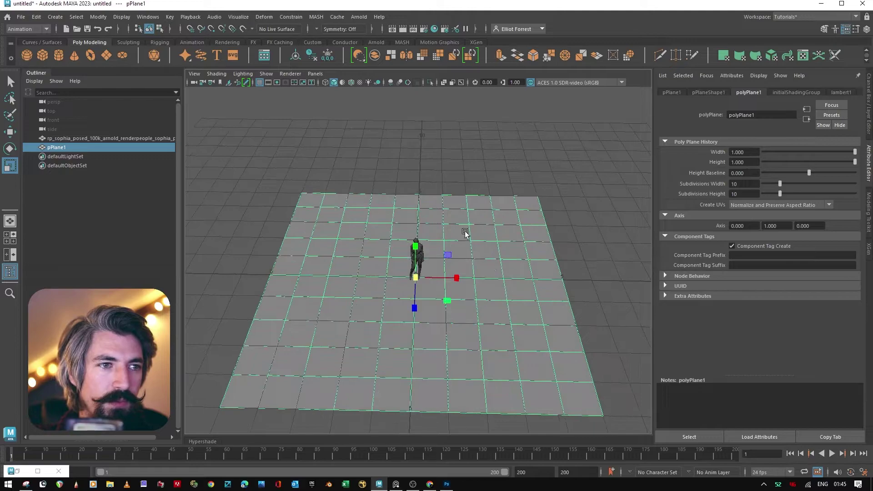
Step: Select the plane's back and side border edges in edge mode
right_drag(465, 217, 463, 197)
click(225, 395)
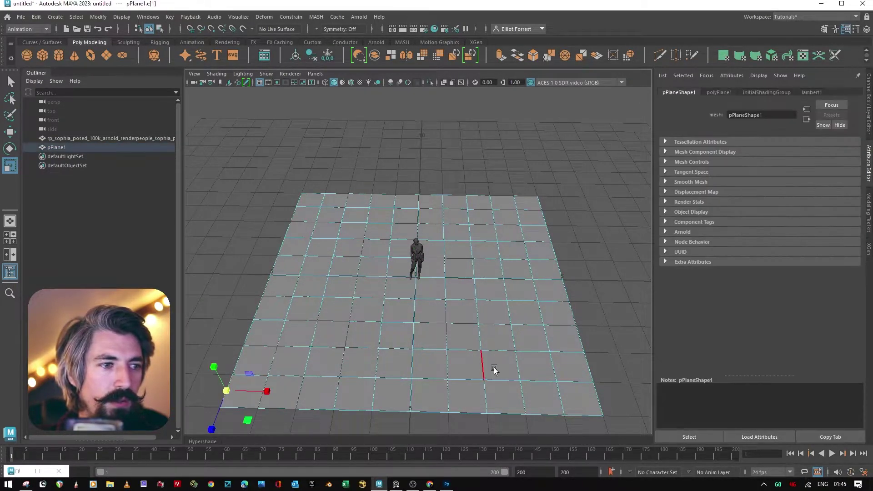
click(598, 398)
click(410, 409)
click(598, 398)
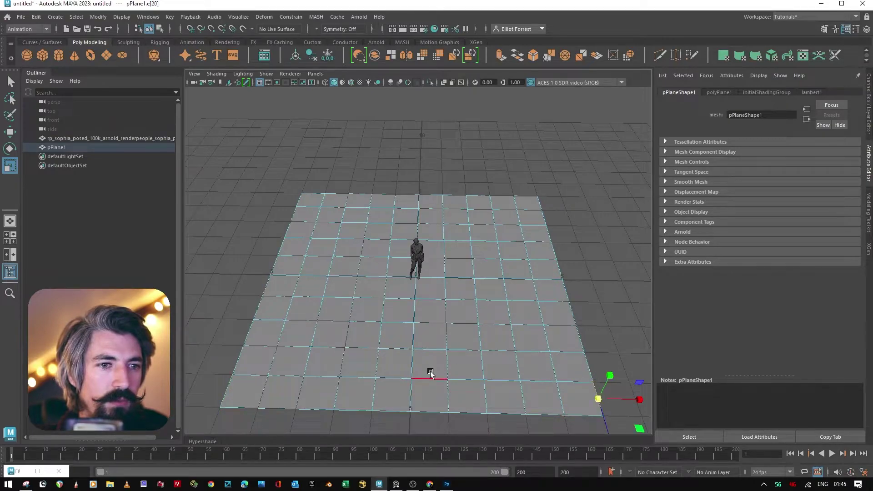
click(555, 414)
scroll(551, 376, down, 3)
drag(539, 369, 291, 402)
scroll(509, 337, up, 3)
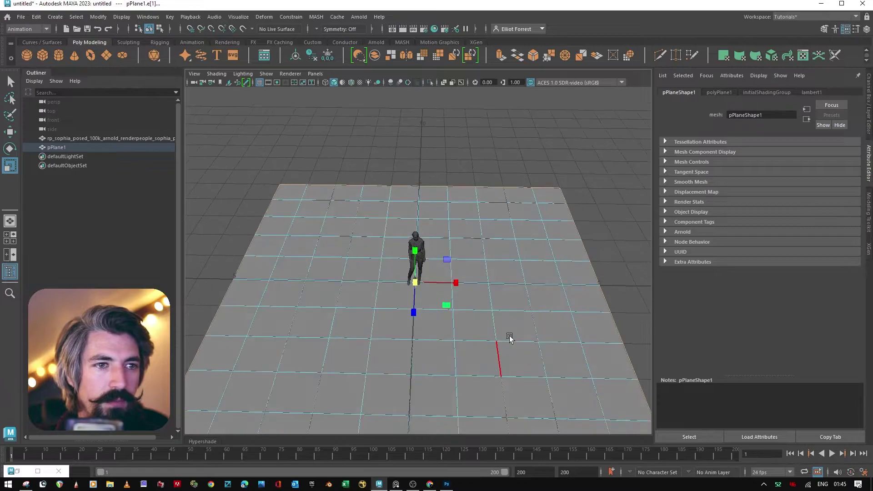
scroll(509, 337, down, 4)
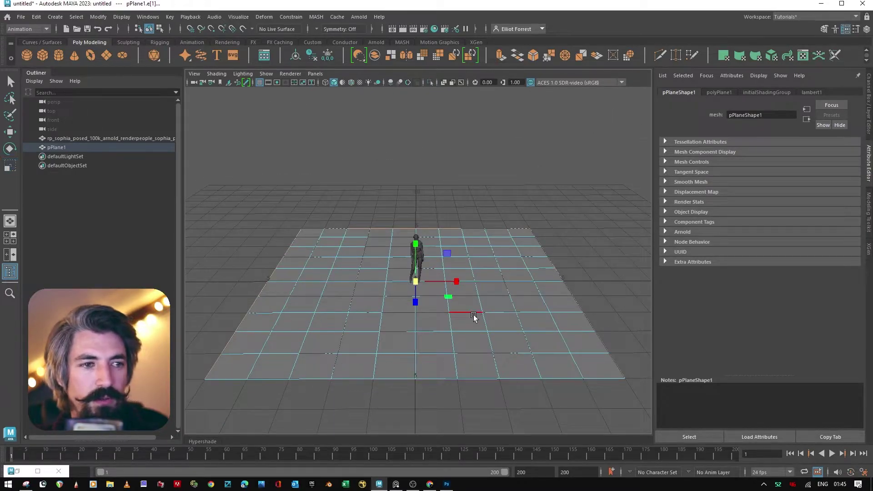
Step: Extrude the border edges with Ctrl+E and raise them upward into tall walls
key(ctrl+e)
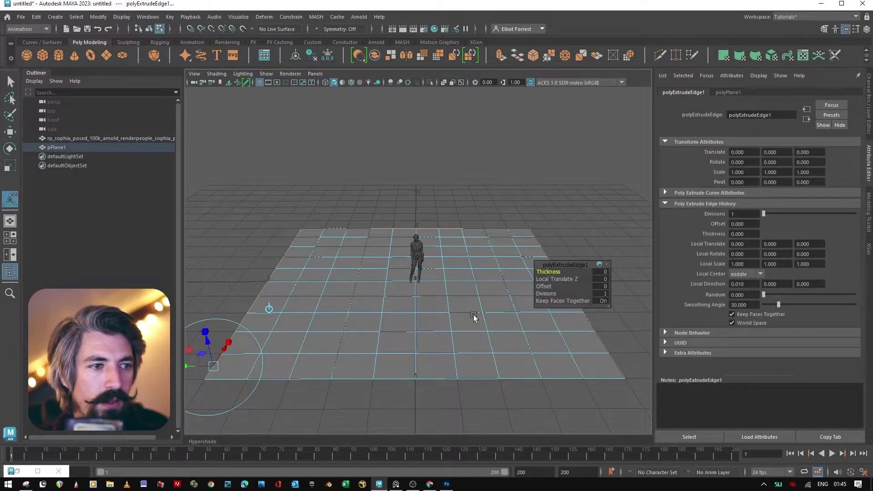
key(w)
drag(413, 228, 399, 126)
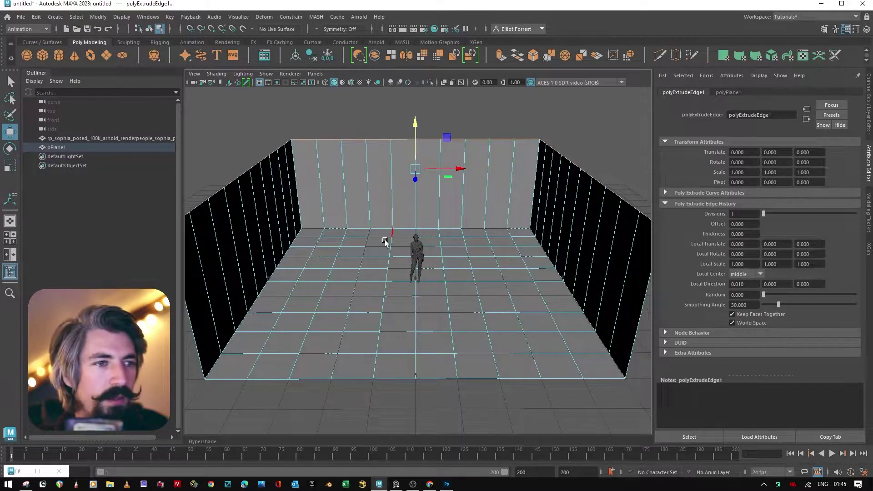
alt+drag(385, 242, 513, 282)
drag(434, 119, 434, 112)
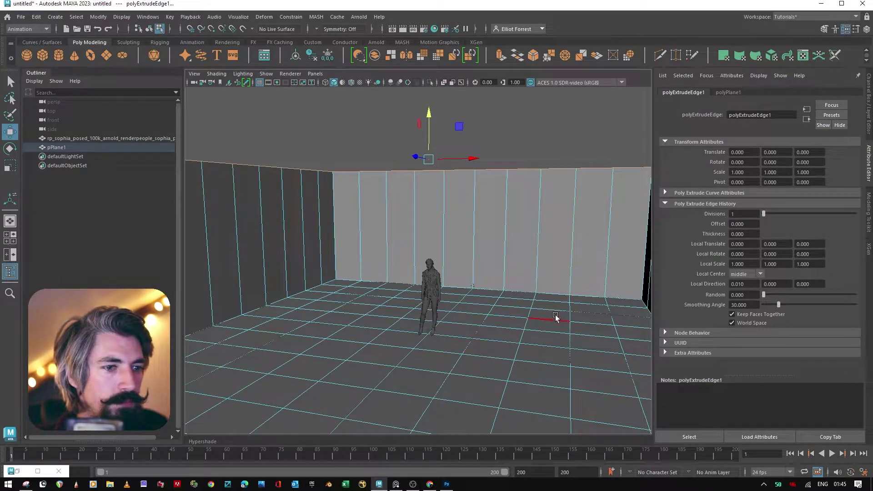
click(530, 205)
alt+drag(533, 301, 531, 288)
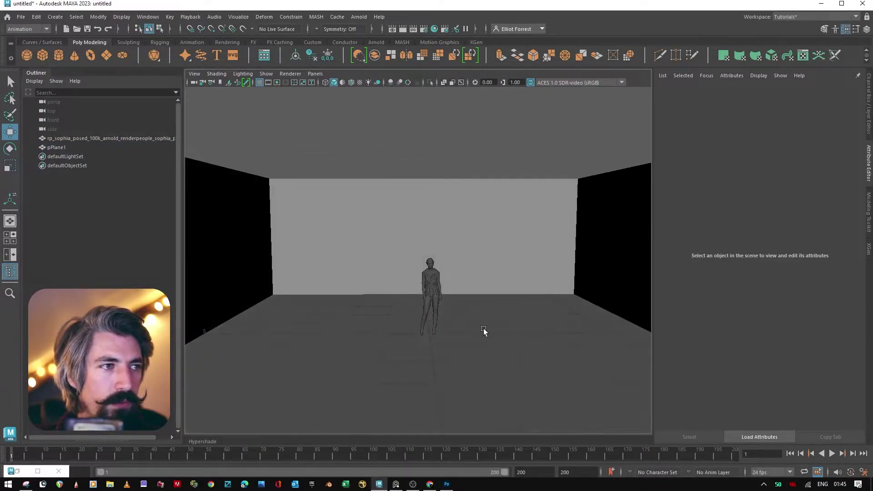
alt+right_drag(551, 206, 473, 264)
click(446, 261)
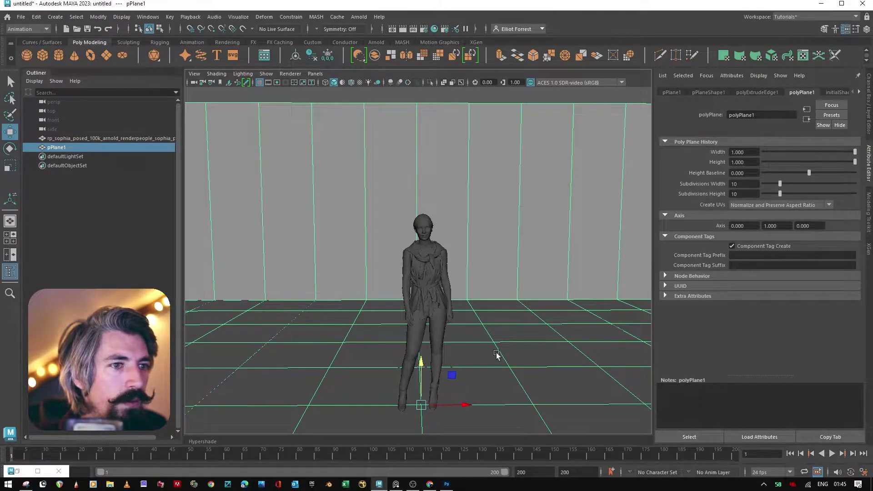
alt+right_drag(474, 318, 468, 301)
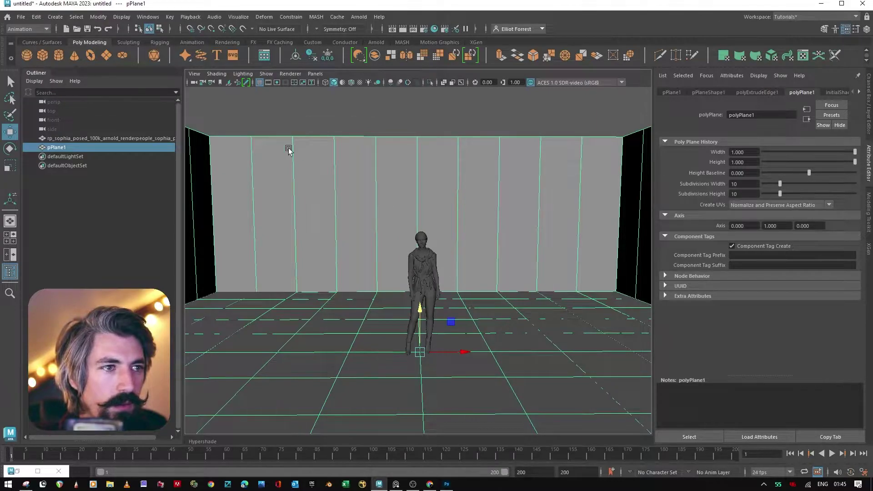
key(3)
alt+right_drag(436, 244, 428, 235)
key(1)
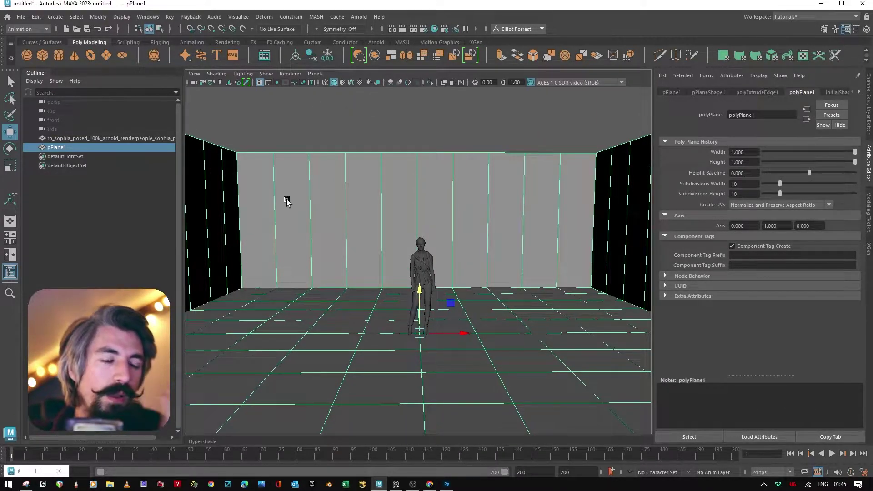
alt+right_drag(286, 197, 454, 211)
alt+drag(455, 215, 445, 248)
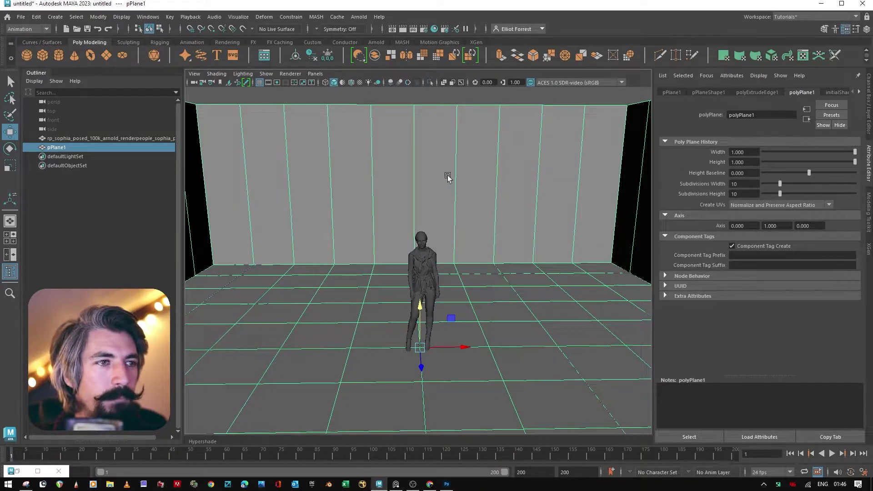
mouse_move(446, 178)
alt+mouse_down()
mouse_move(462, 164)
mouse_move(443, 173)
alt+mouse_up()
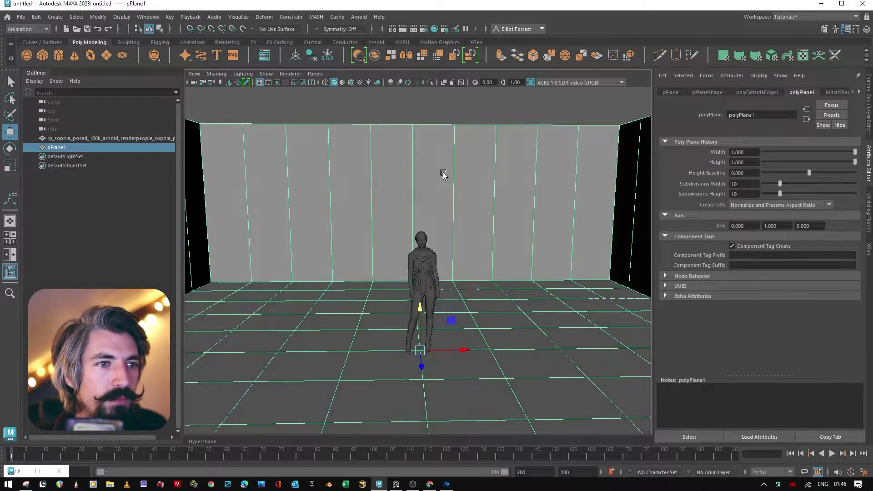
Step: Switch to the Two Panes Side by Side layout and tumble the perspective view around the figure
click(317, 75)
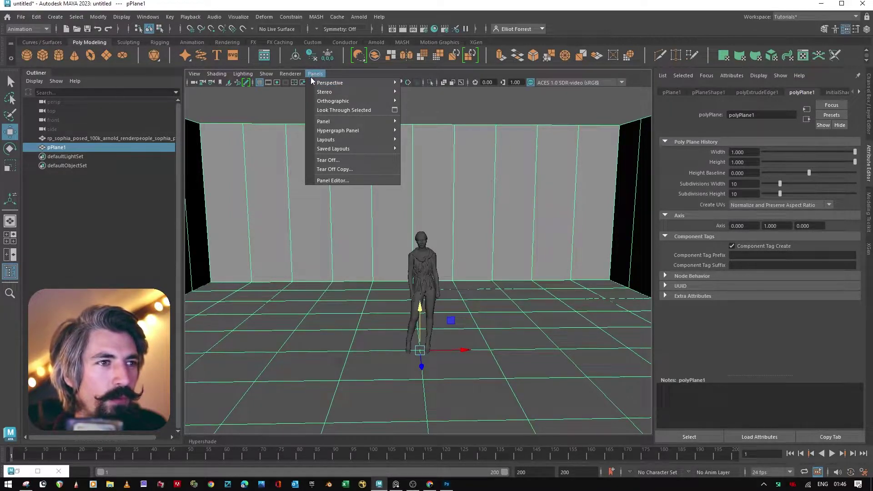
mouse_move(325, 84)
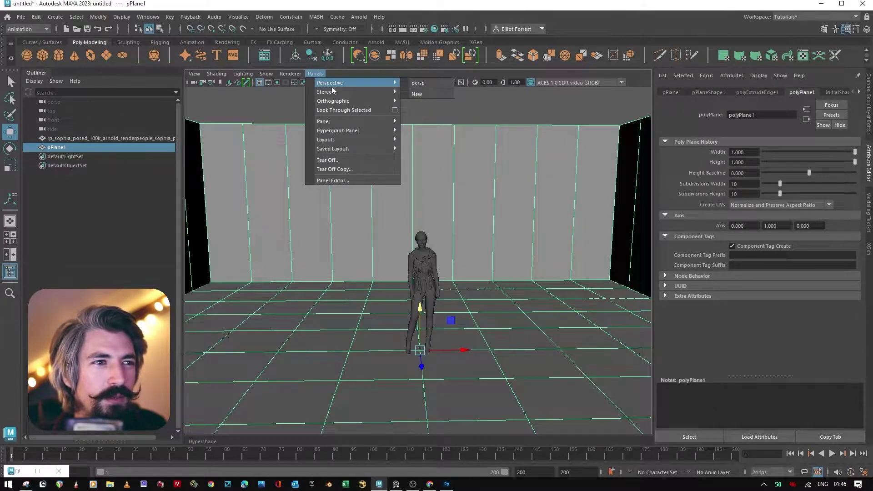
mouse_move(378, 121)
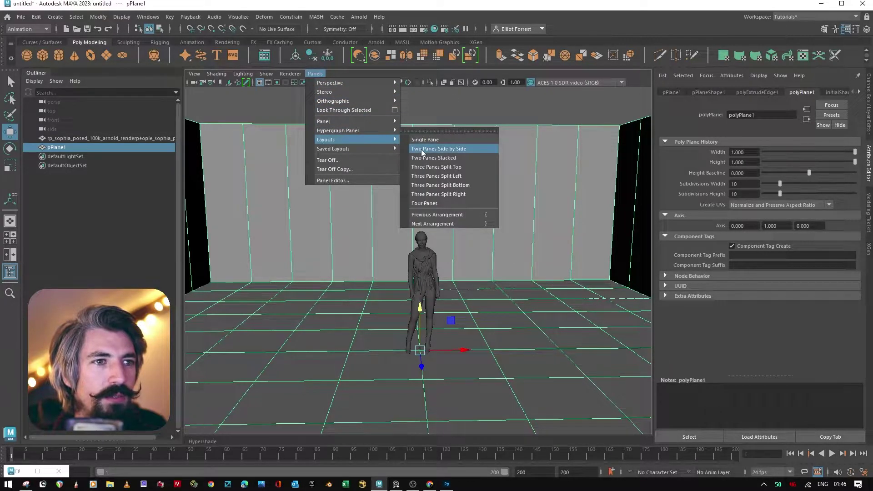
click(422, 152)
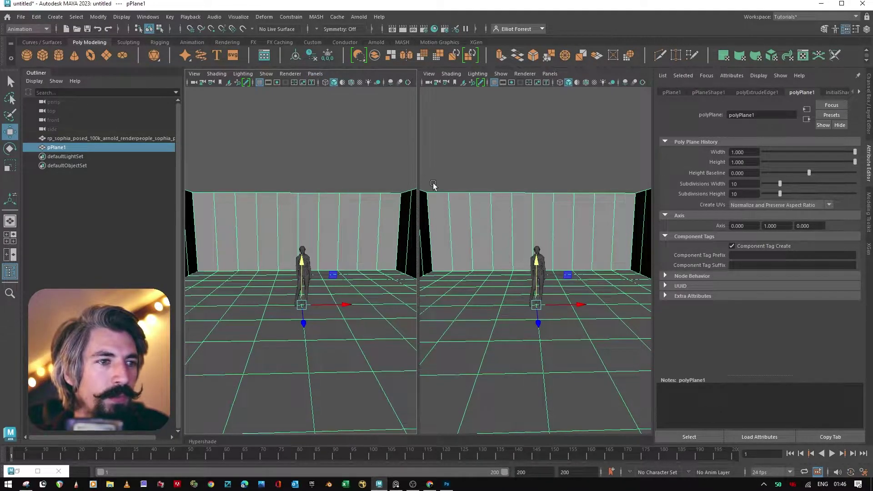
alt+drag(565, 269, 550, 290)
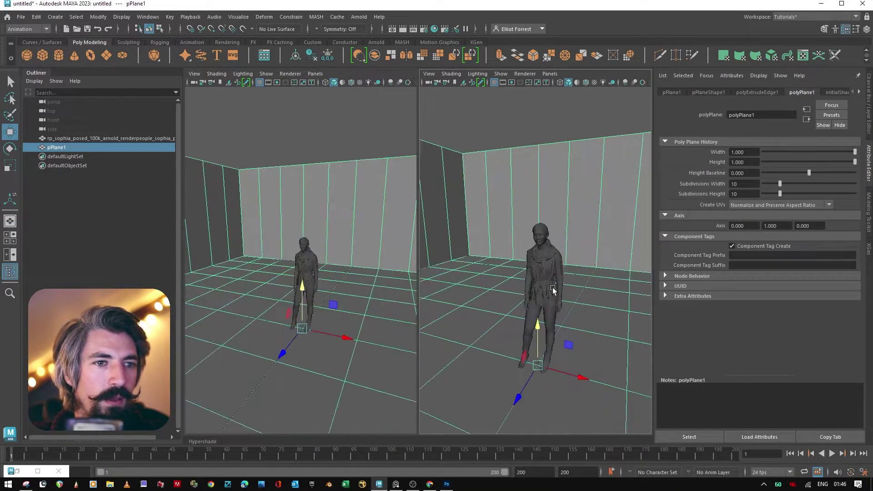
alt+drag(604, 230, 574, 212)
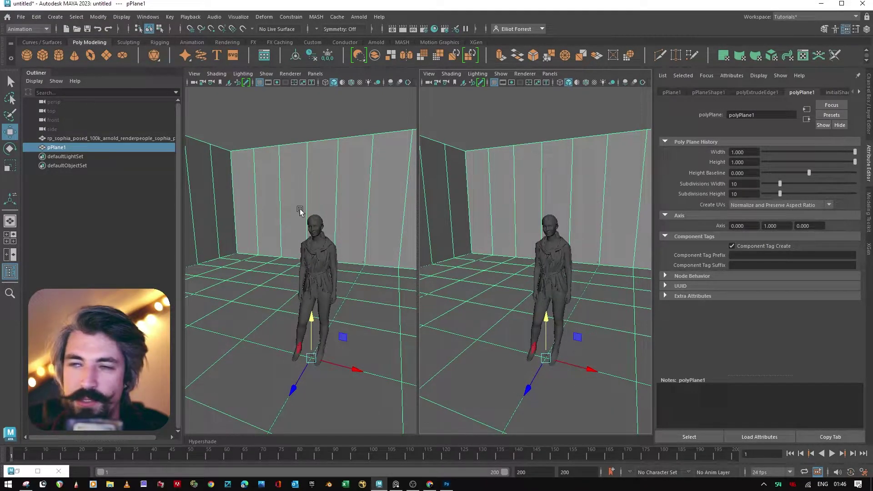
mouse_move(343, 244)
alt+mouse_down()
mouse_move(376, 247)
mouse_move(335, 255)
mouse_move(327, 245)
alt+mouse_up()
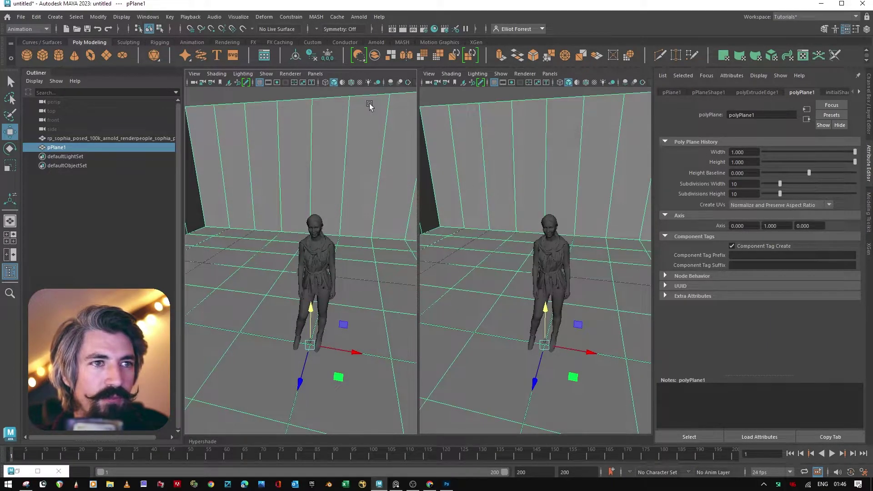
alt+drag(286, 227, 329, 174)
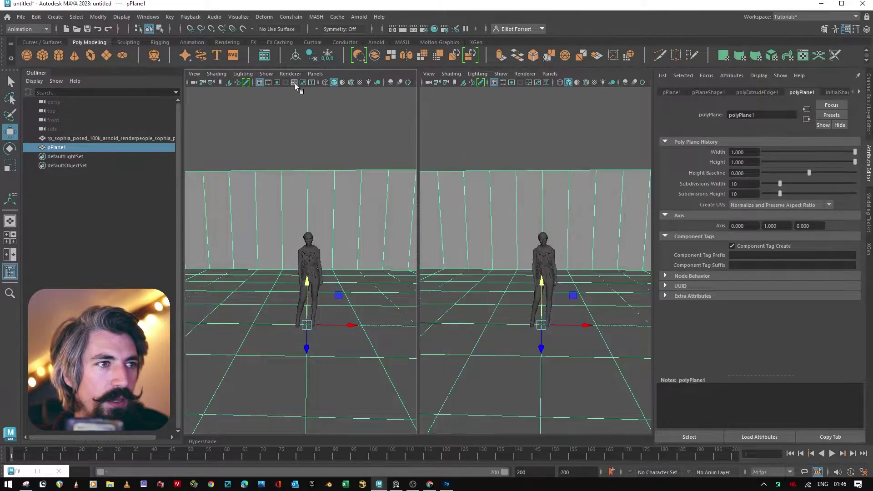
Step: Create a new camera, camera1, from Create > Cameras
click(55, 16)
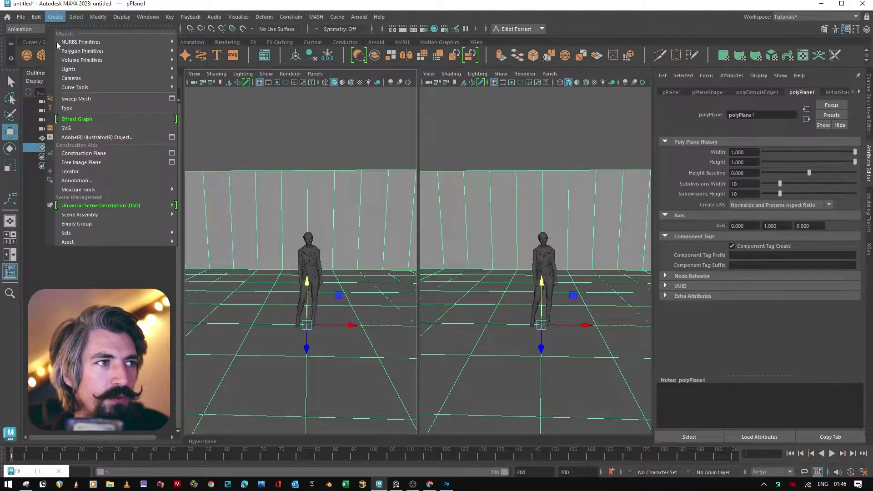
mouse_move(134, 80)
click(228, 78)
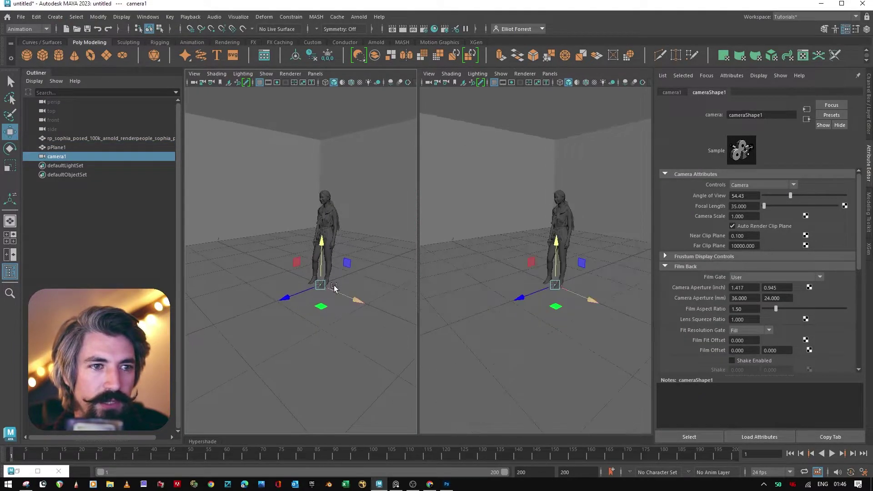
Step: Try scaling and lifting camera1, undo both changes, and reselect camera1
key(r)
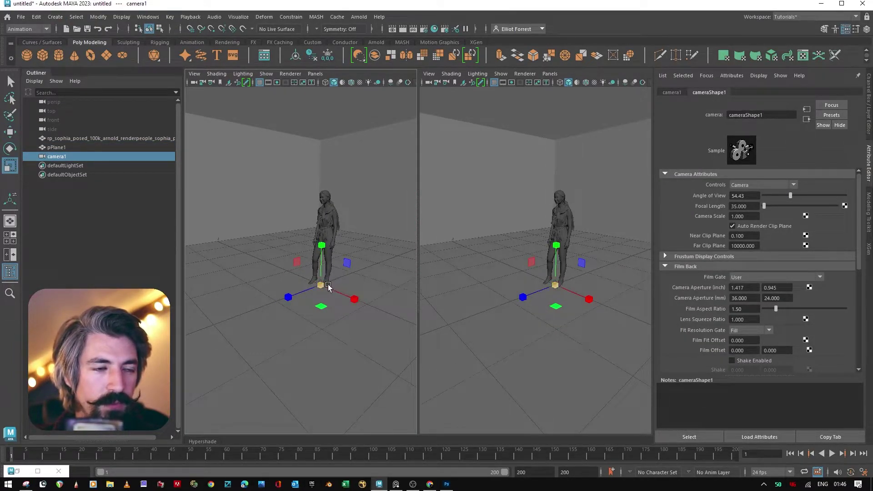
drag(328, 287, 362, 287)
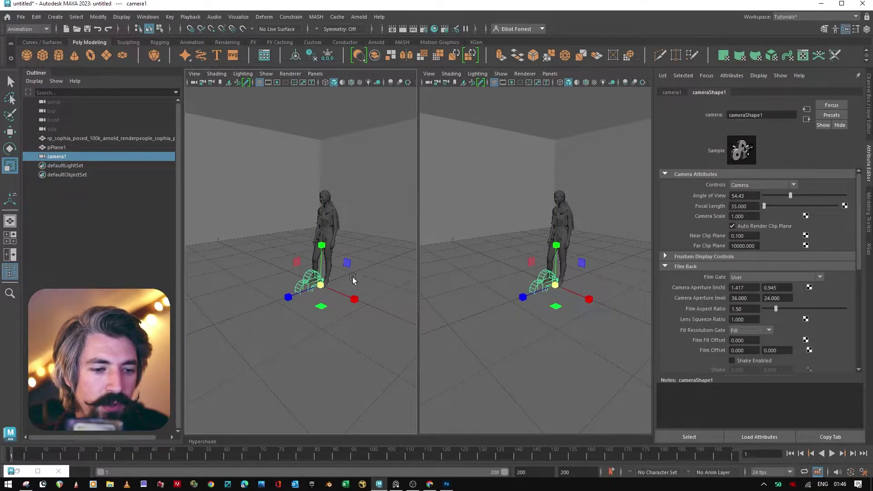
key(w)
middle_drag(352, 277, 350, 218)
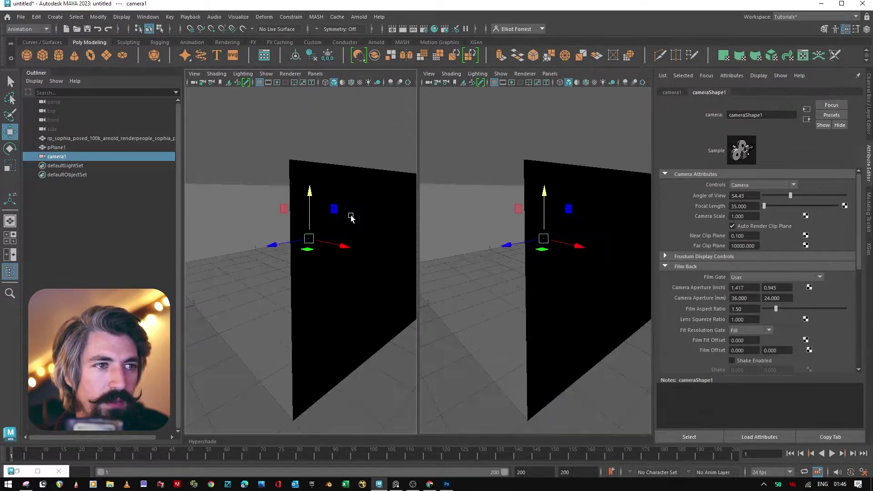
key(ctrl+z)
key(ctrl+z)
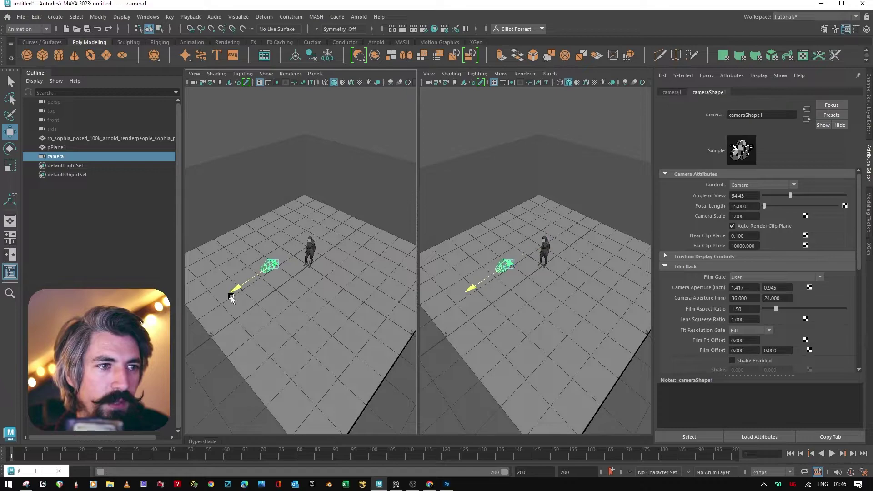
key(ctrl+z)
key(ctrl+z)
key(ctrl+z)
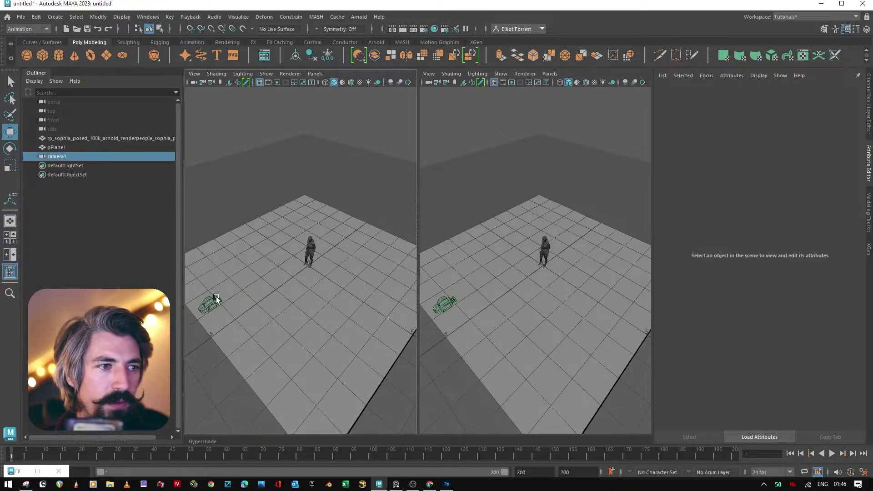
click(217, 299)
alt+drag(280, 267, 300, 126)
Step: Make the left panel look through camera1
click(315, 74)
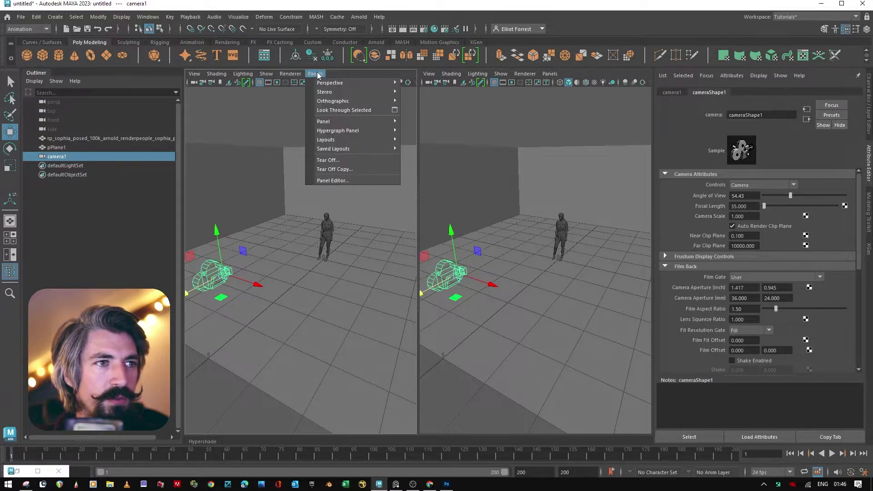
mouse_move(342, 87)
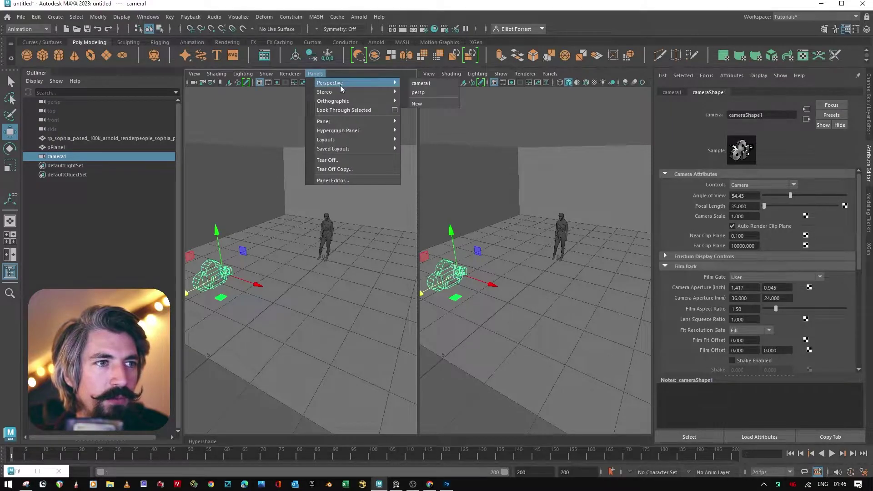
click(435, 83)
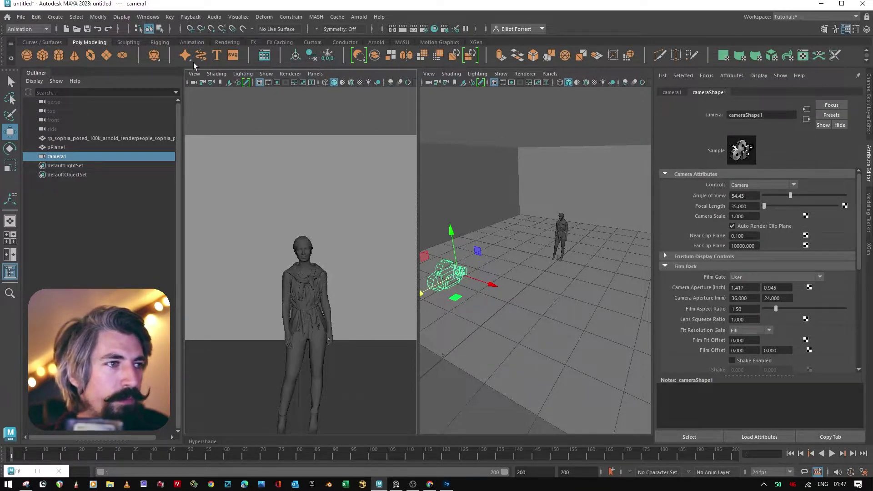
Step: Lower camera1 and move it along its depth so the whole standing figure is framed
alt+drag(517, 214, 487, 266)
key(t)
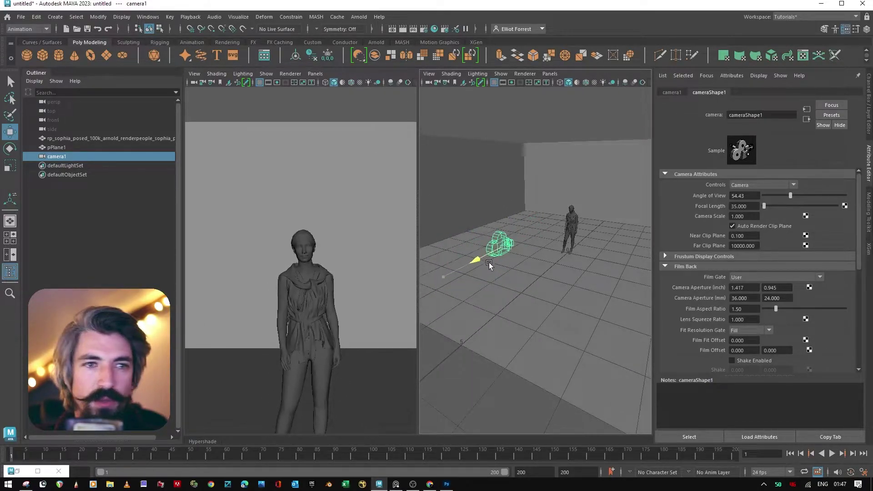
key(w)
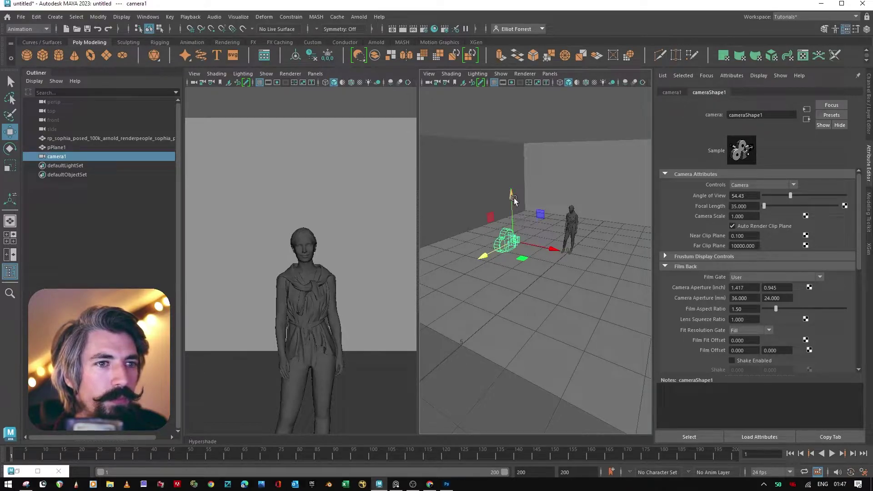
drag(513, 202, 527, 216)
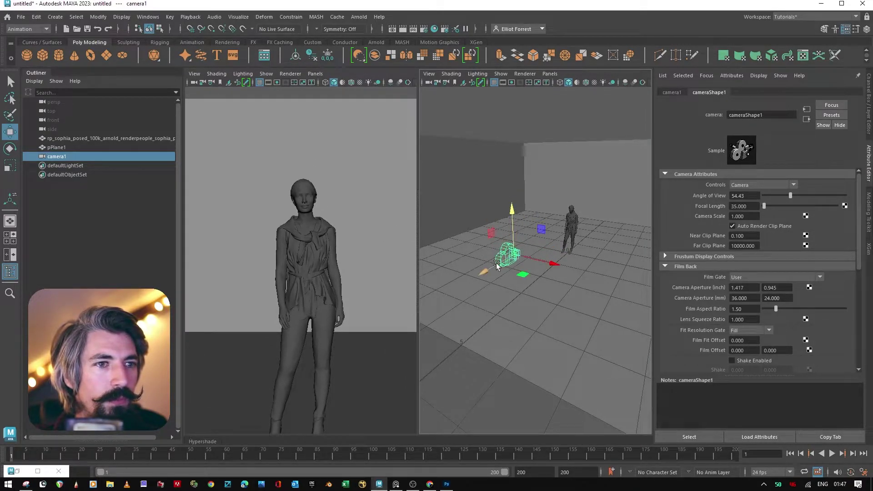
drag(478, 266, 489, 262)
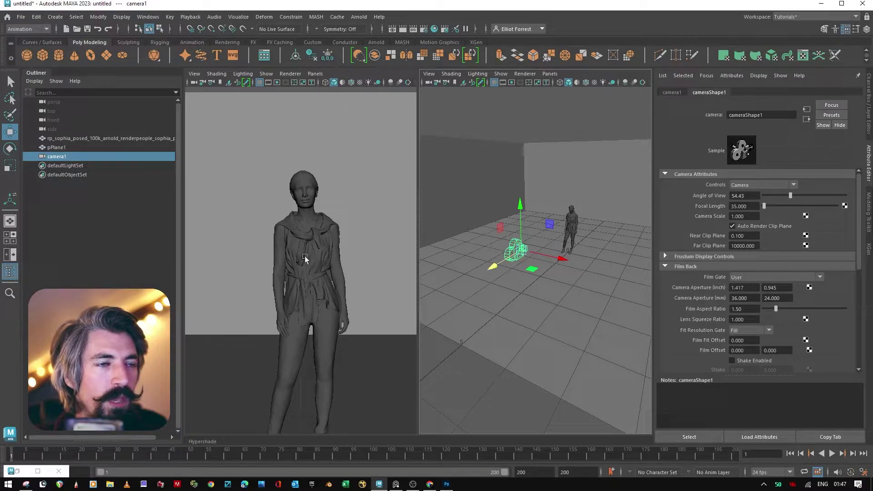
click(288, 74)
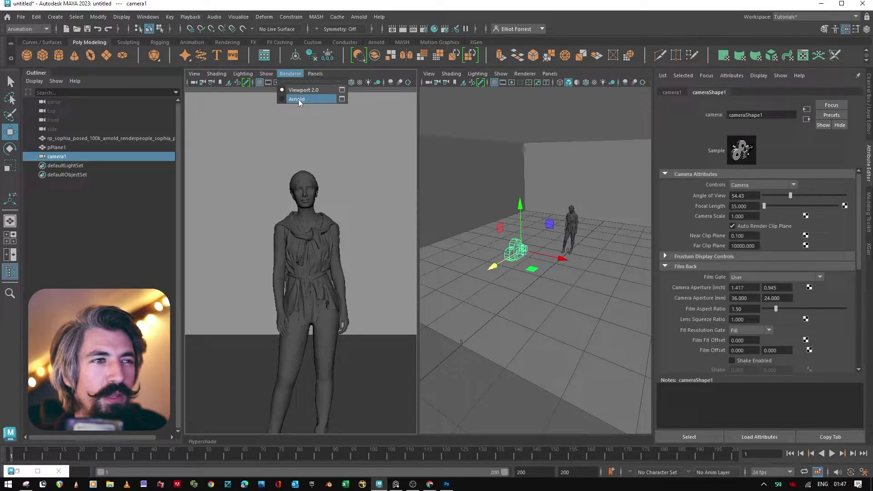
Step: Render the camera view with Arnold and dock the Arnold Viewport options below the Attribute Editor
click(301, 100)
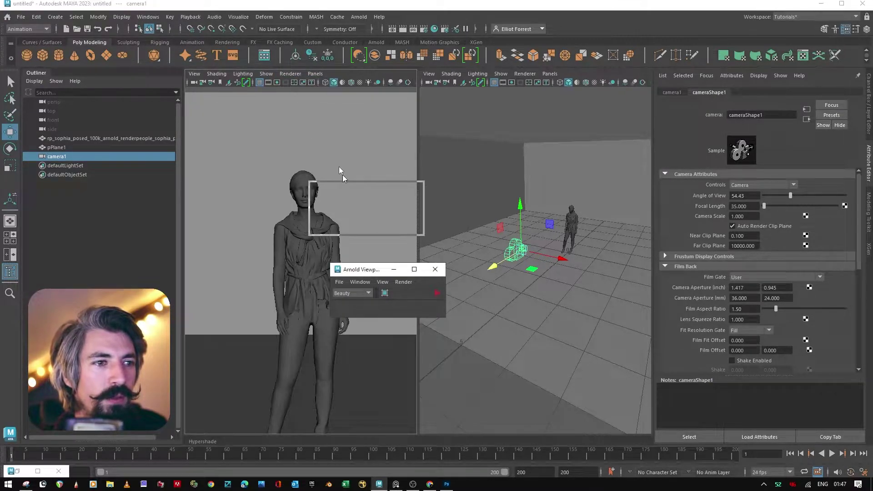
drag(342, 175, 765, 441)
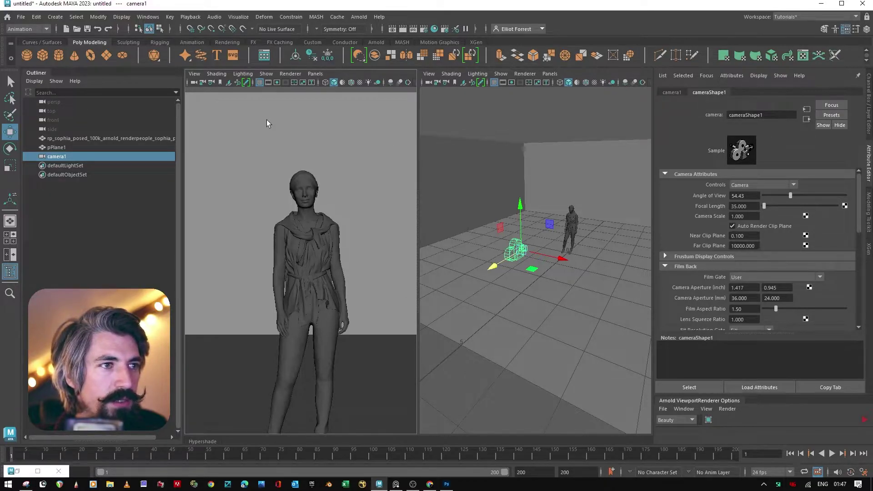
key(ctrl+s)
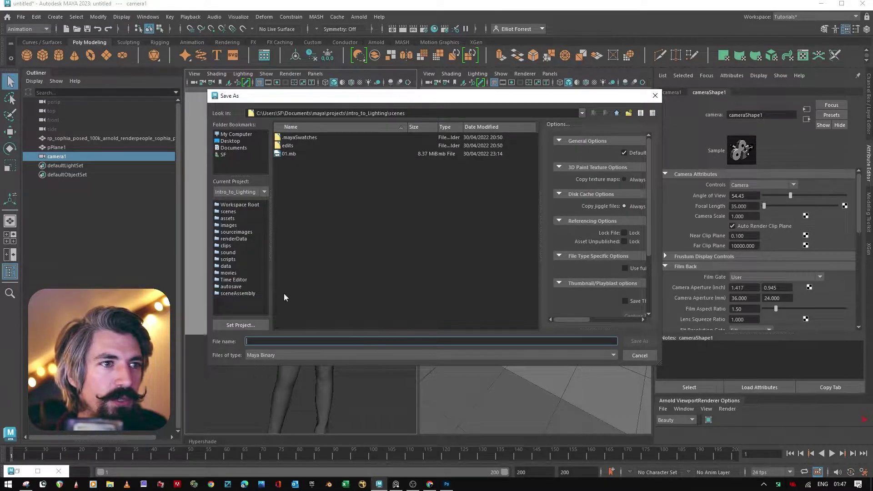
Step: Save the scene as 02 in the Intro_to_Lighting scenes folder
text(02)
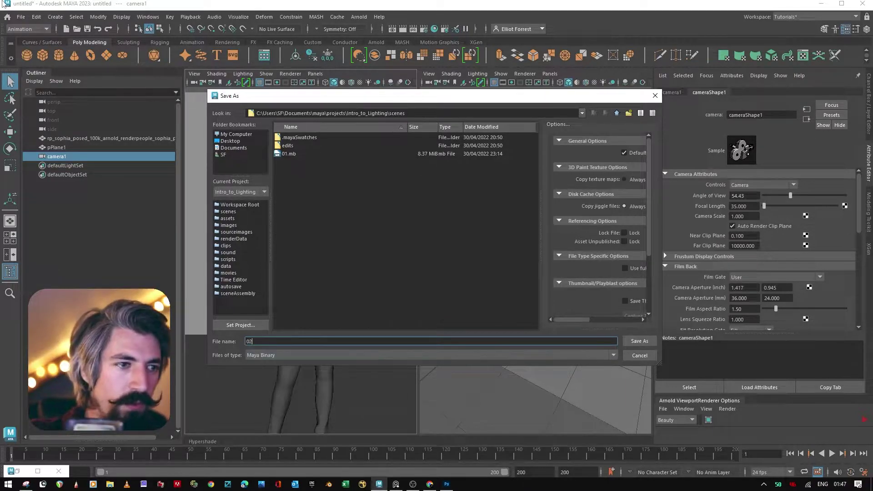
key(Return)
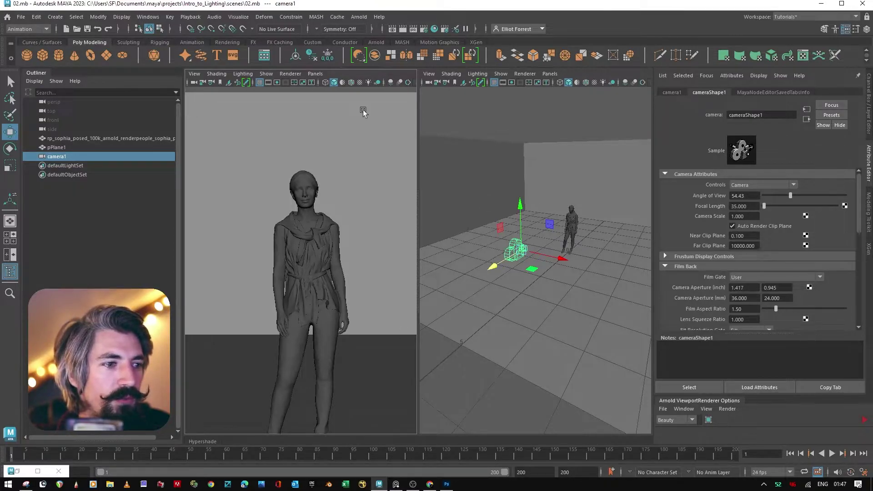
Step: Set Arnold's render device to GPU, reviewing sampling and the HD_540 960 x 540 output settings
click(423, 29)
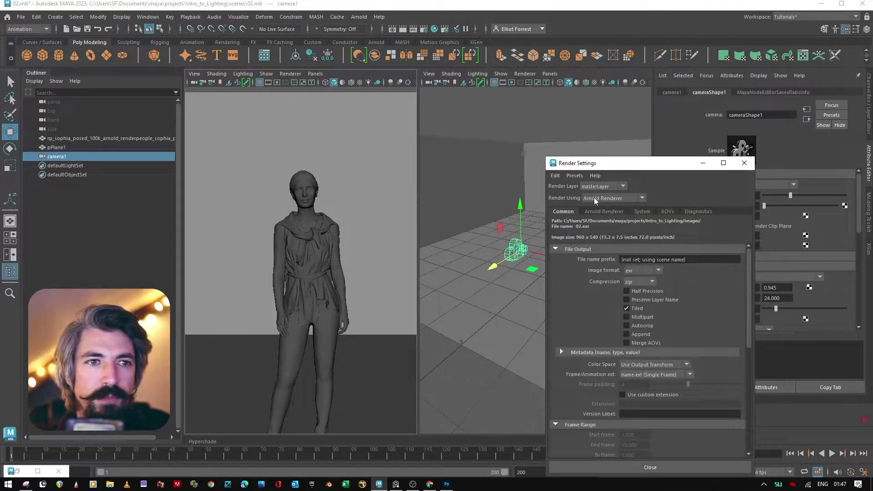
drag(640, 164, 533, 101)
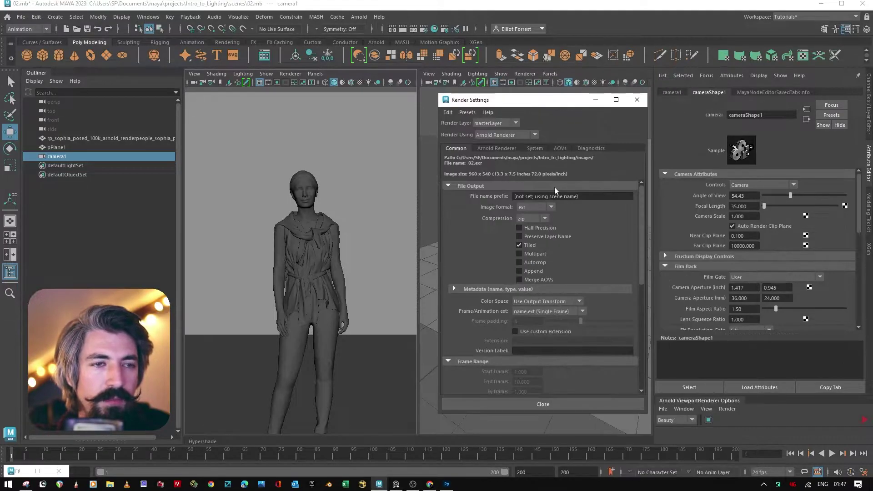
click(498, 148)
click(526, 147)
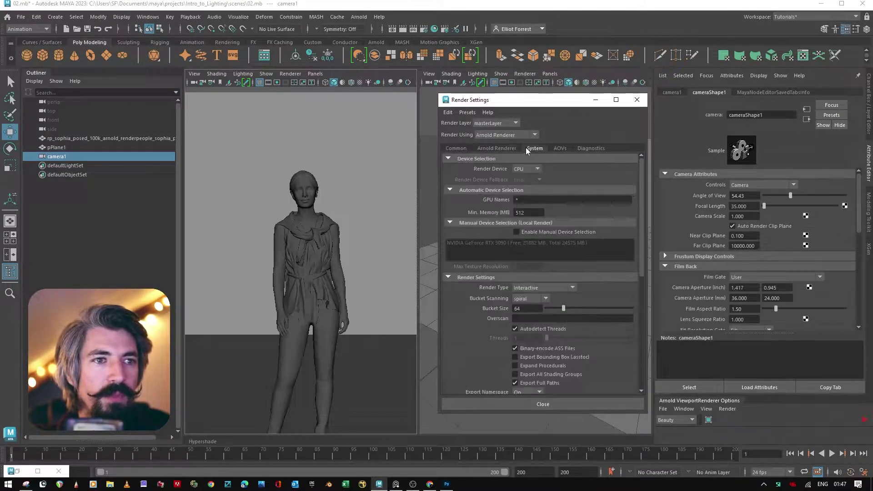
click(507, 148)
click(533, 149)
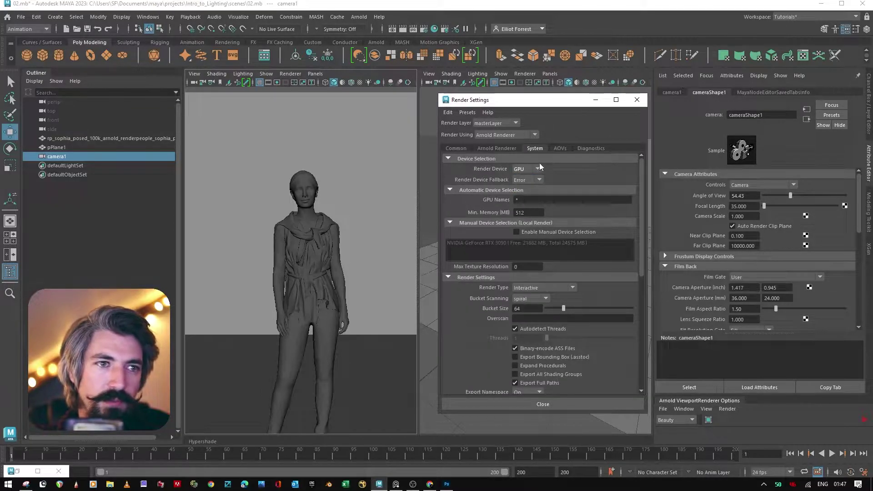
click(500, 148)
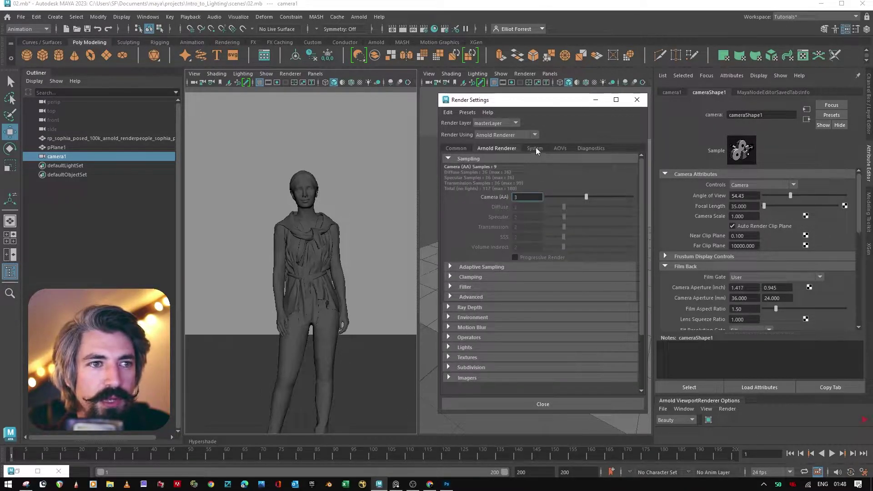
click(535, 149)
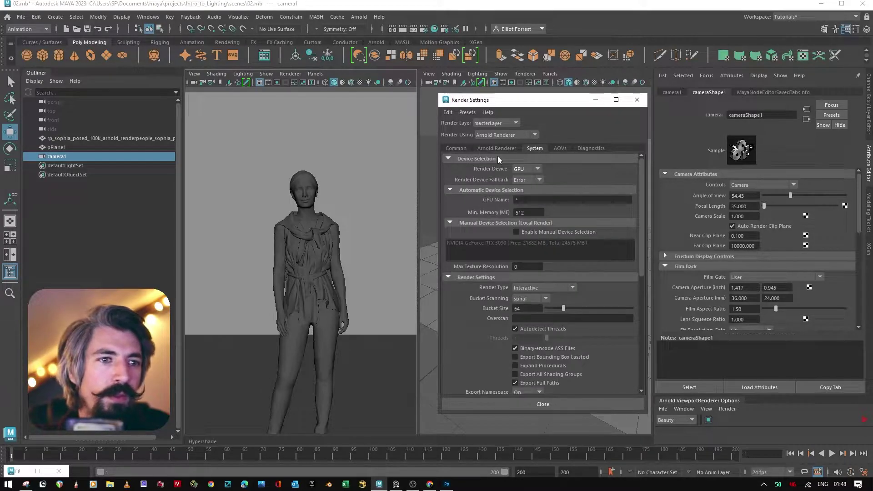
click(466, 149)
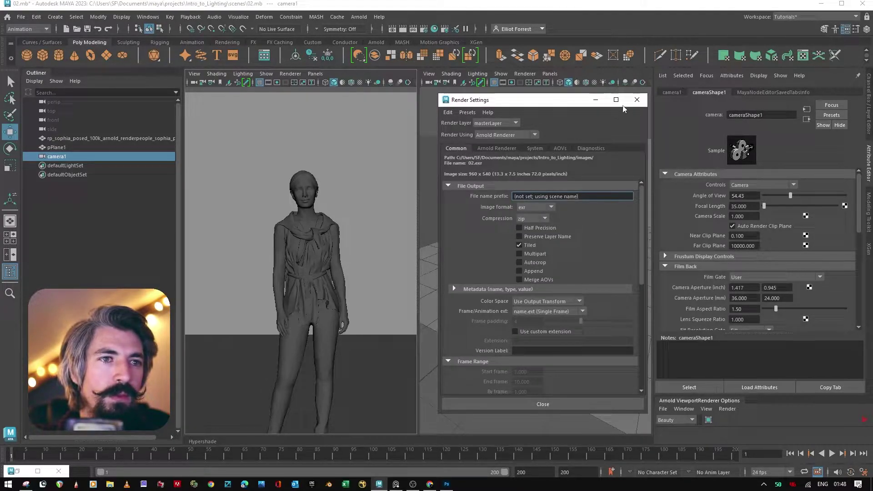
scroll(478, 254, down, 6)
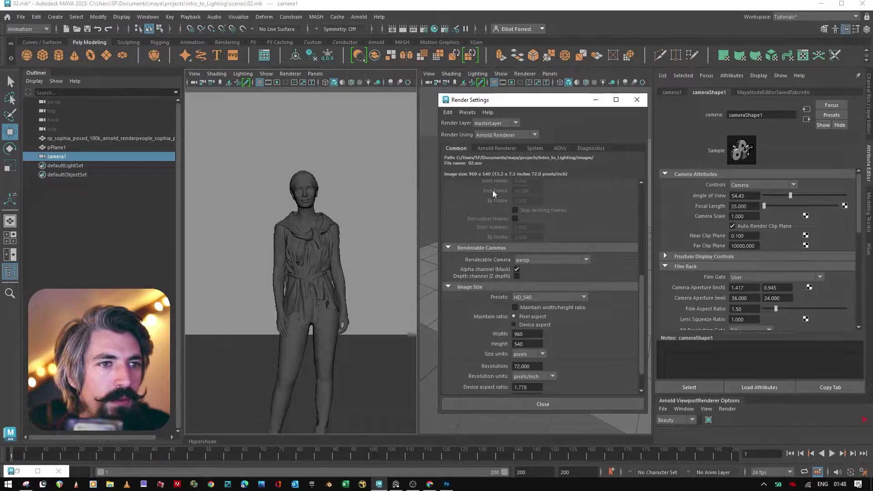
scroll(465, 276, down, 2)
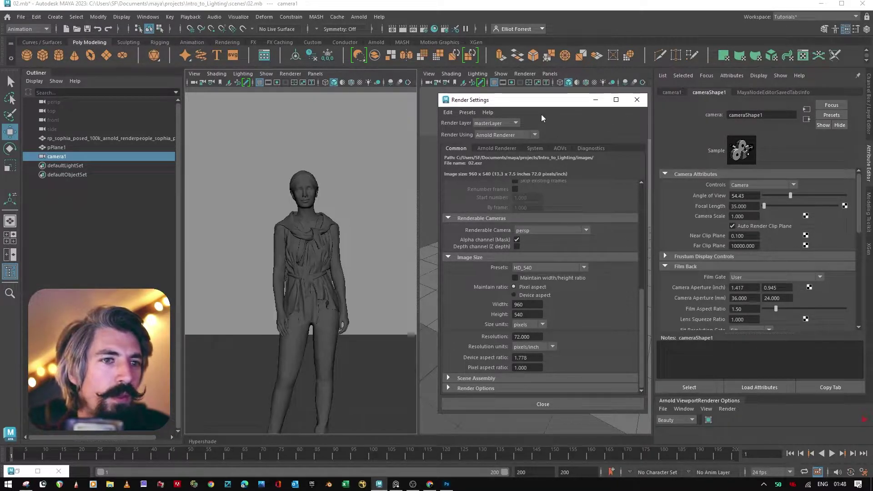
click(636, 102)
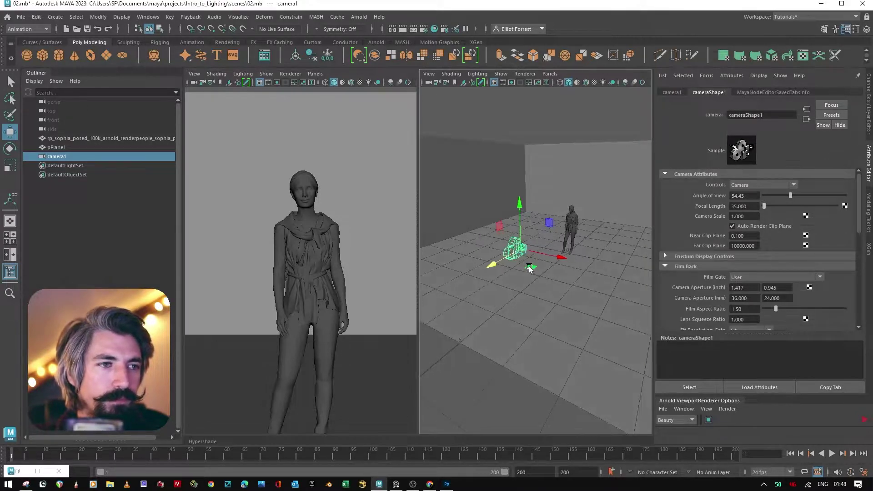
Step: Render camera1's view with Arnold on the GPU, turn its grid off, and orbit the perspective view
click(288, 74)
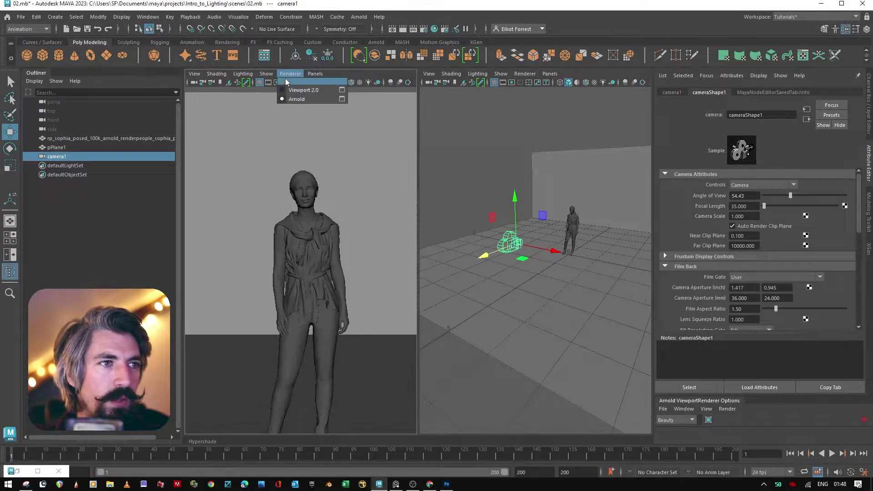
click(308, 98)
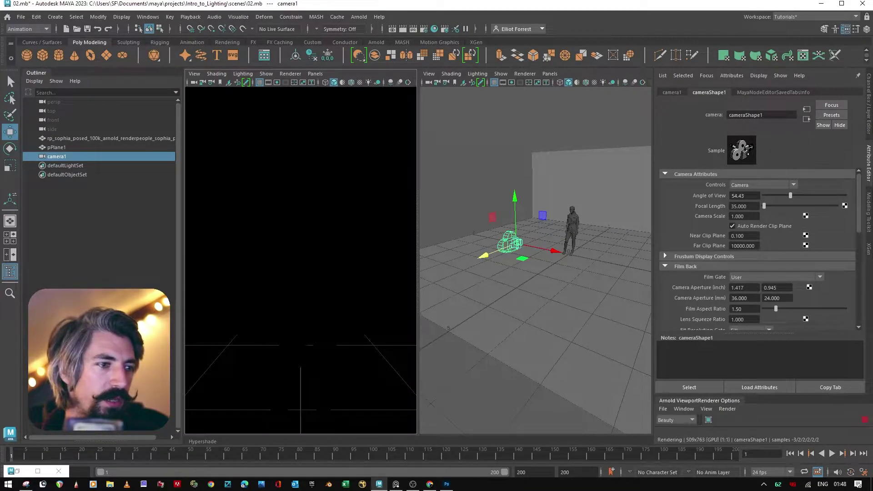
click(259, 82)
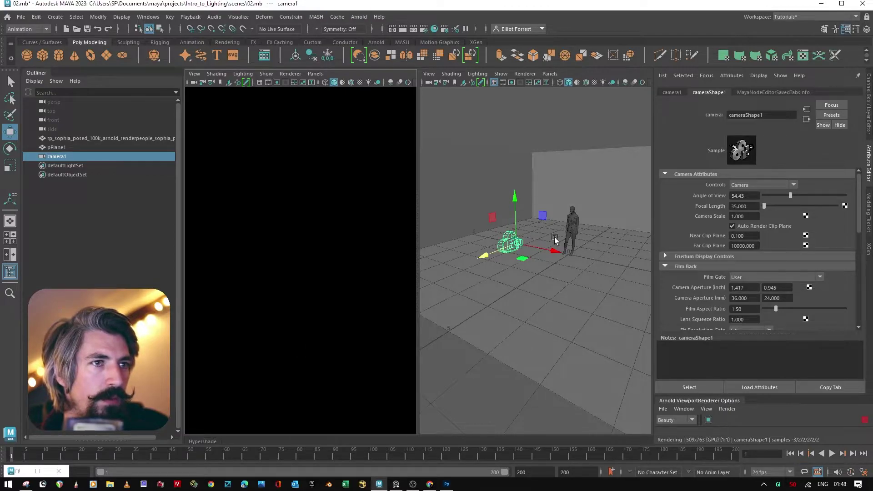
alt+drag(556, 301, 499, 236)
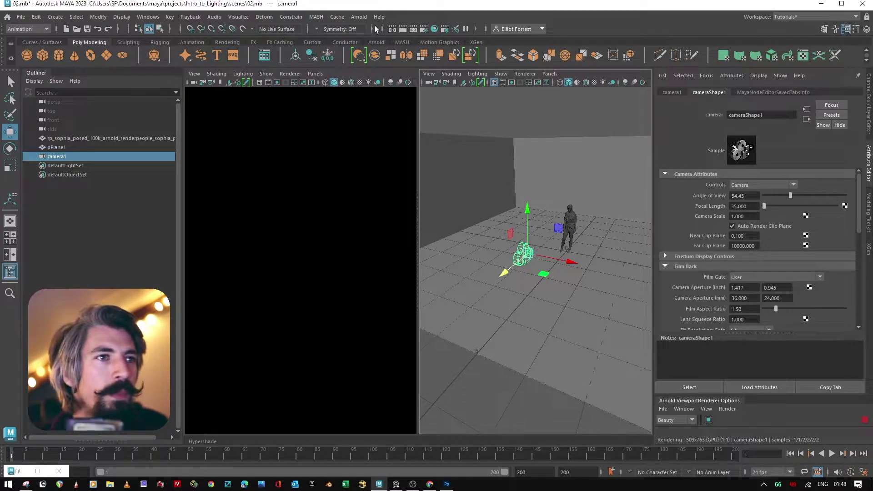
Step: Tear off the Arnold Lights menu as a floating window
click(358, 18)
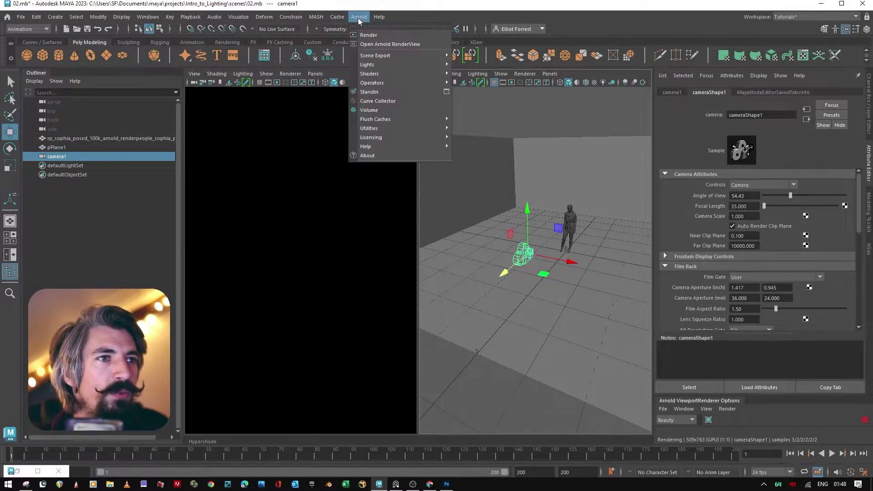
click(359, 17)
click(359, 17)
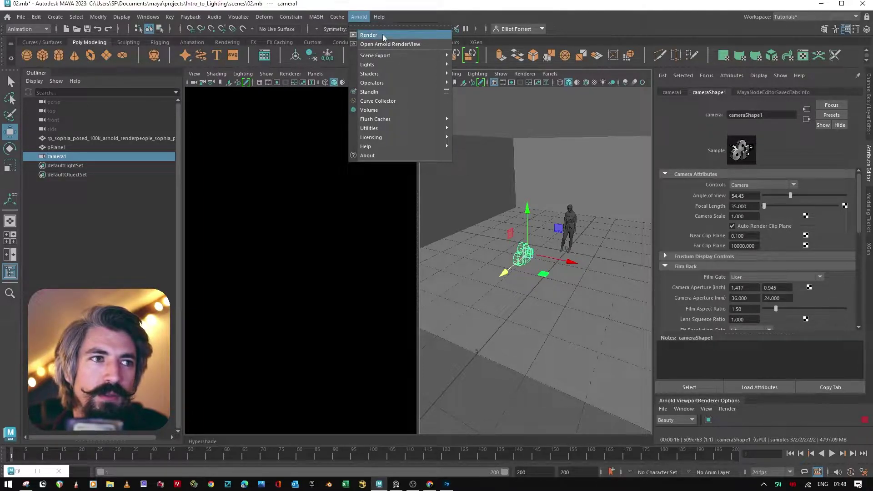
mouse_move(387, 66)
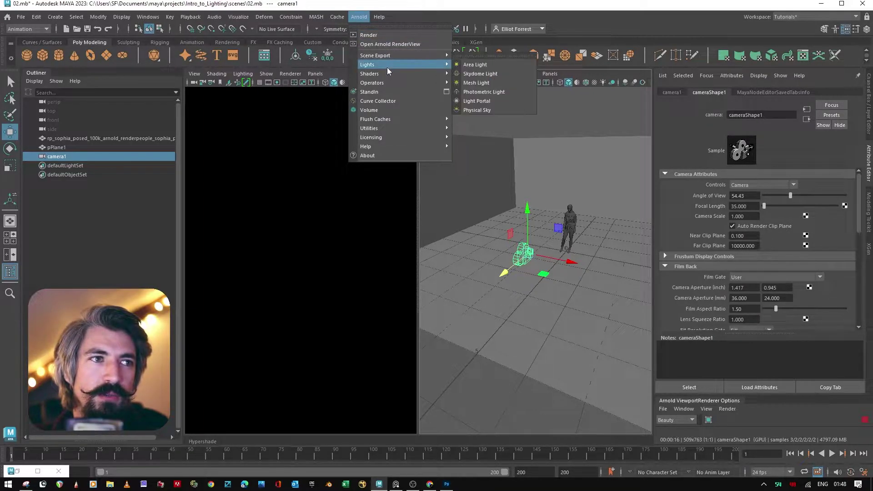
click(486, 56)
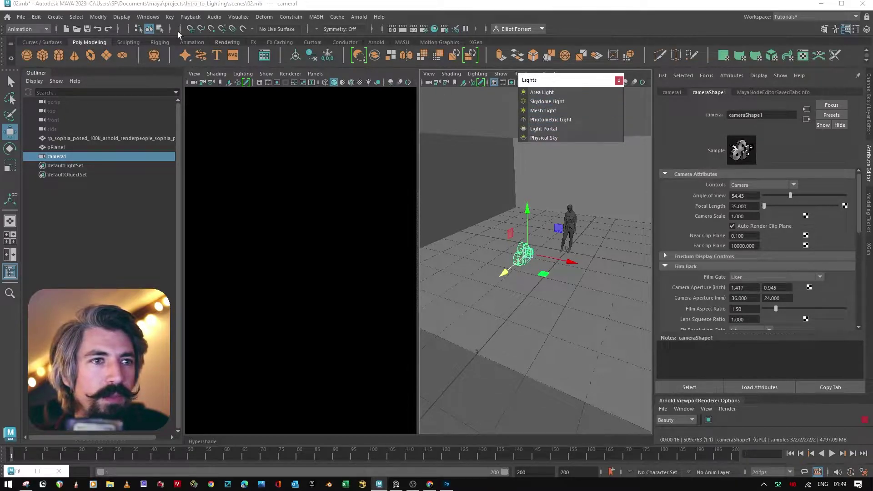
Step: Tear off the standard Maya Lights list from the Create menu as a second floating window
click(55, 17)
mouse_move(106, 70)
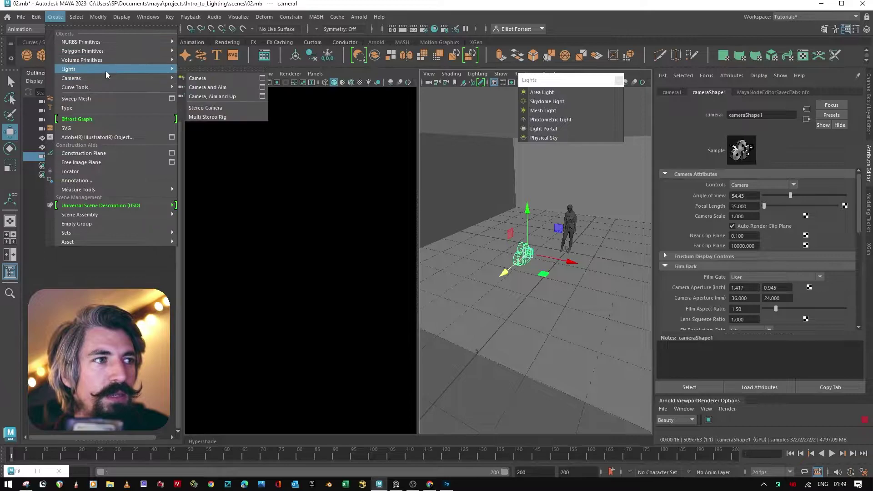
click(219, 65)
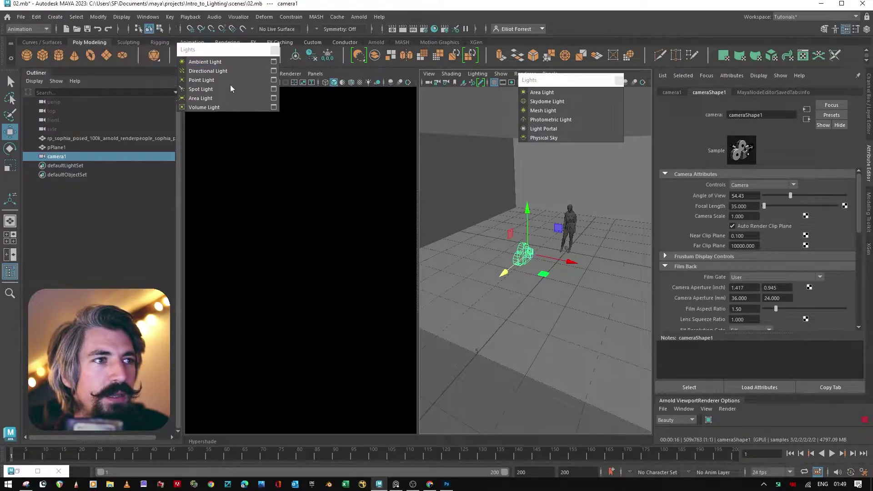
drag(229, 51, 404, 82)
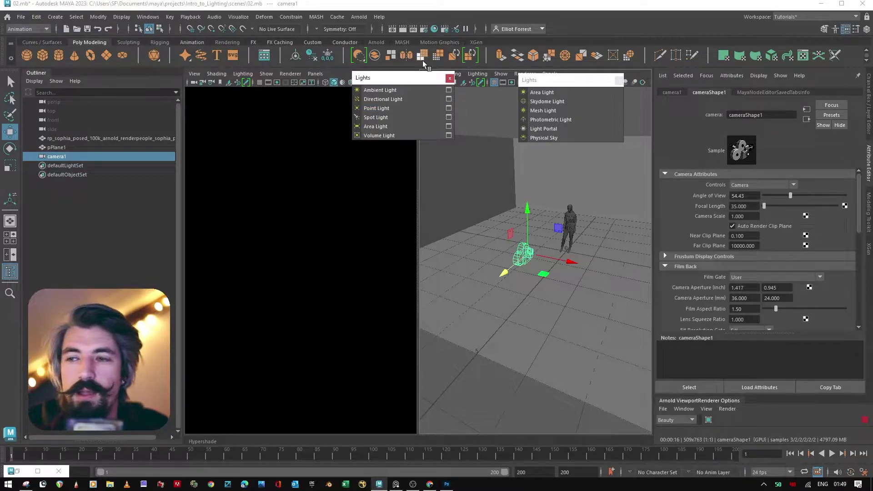
Step: Close the Maya Lights window and position the Arnold Lights window over the perspective view
drag(545, 80, 594, 83)
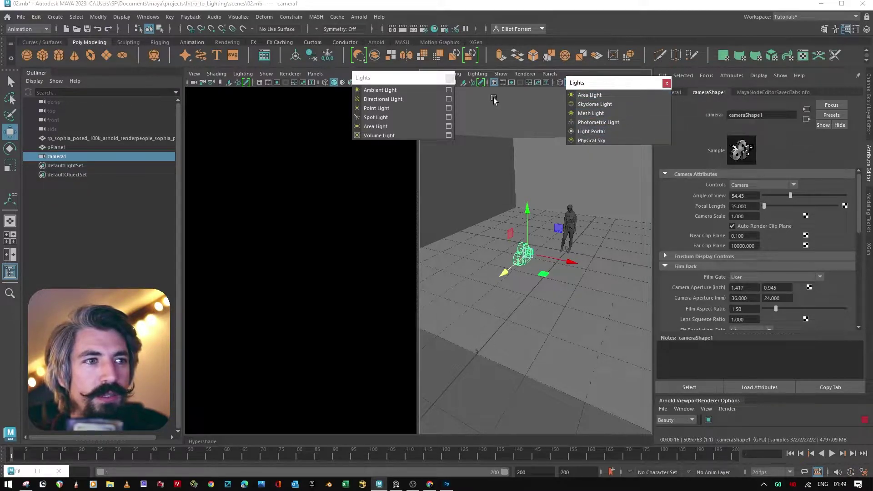
drag(588, 88, 495, 85)
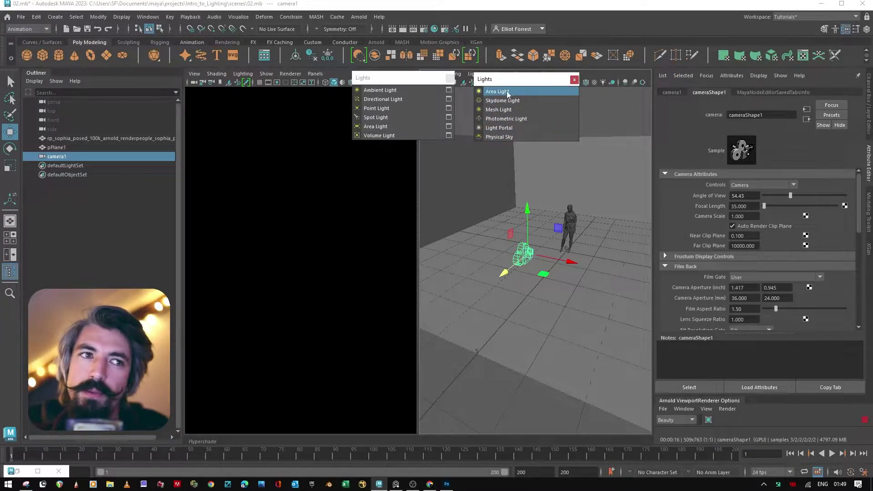
middle_drag(507, 93, 535, 181)
middle_drag(555, 148, 505, 136)
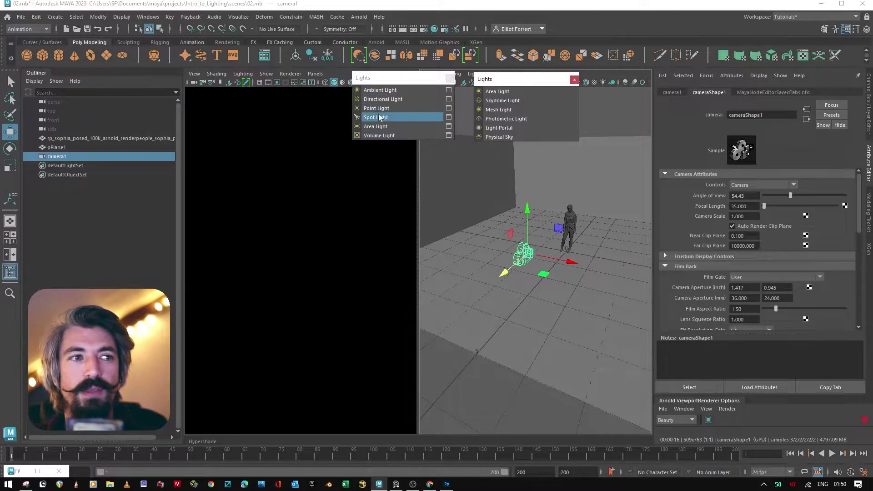
drag(405, 84, 385, 89)
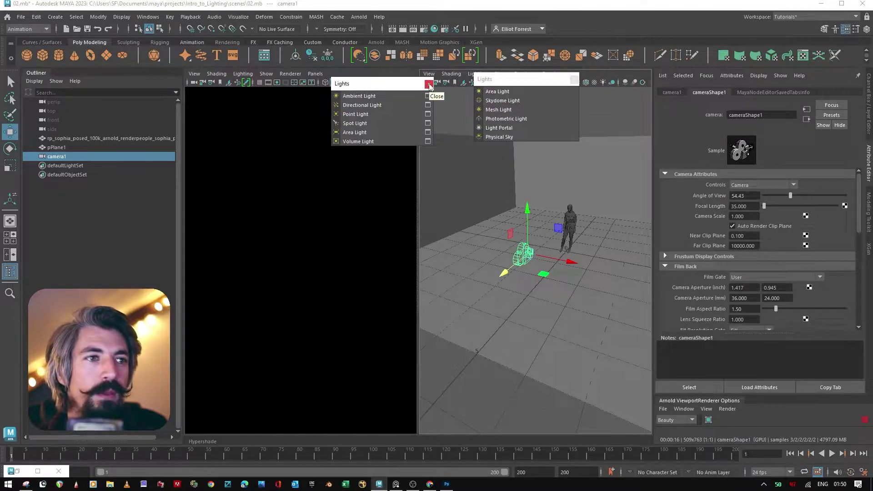
click(429, 84)
drag(557, 80, 592, 102)
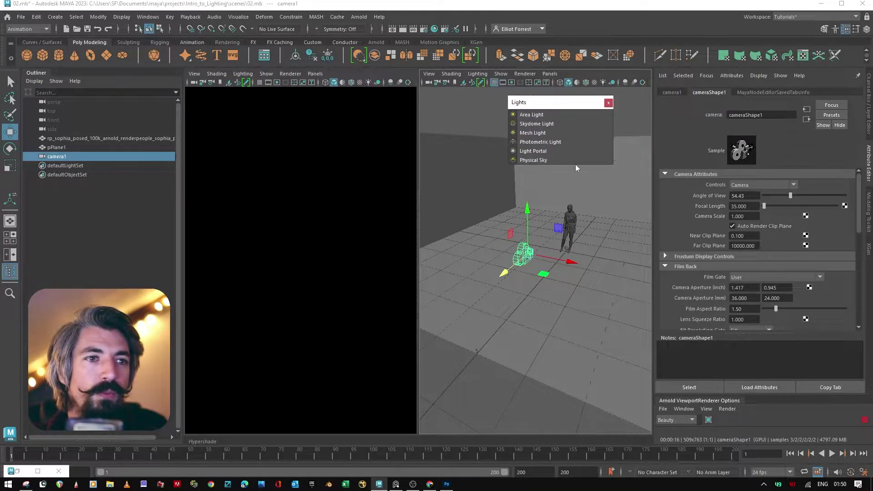
Step: Create an Arnold area light and move aiAreaLight1 in front of the figure
click(558, 116)
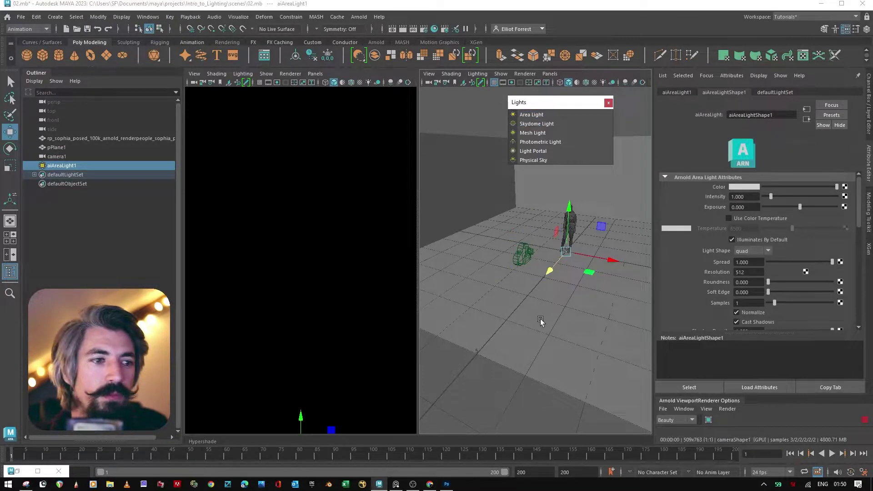
click(609, 103)
mouse_move(591, 264)
alt+mouse_down()
mouse_move(513, 312)
mouse_move(603, 258)
alt+mouse_up()
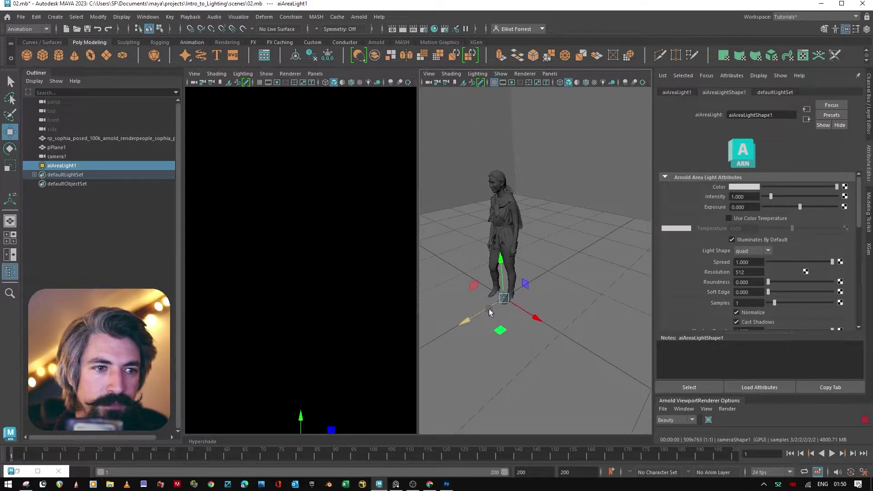
drag(485, 308, 510, 306)
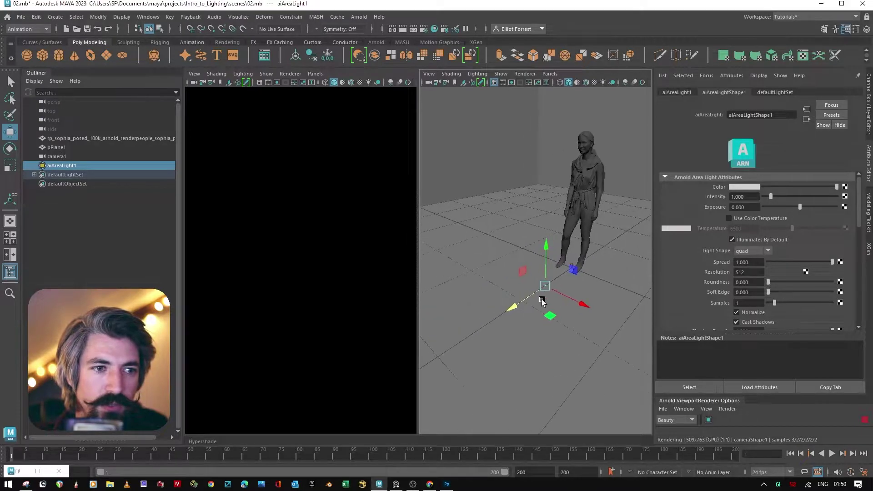
click(526, 309)
click(586, 282)
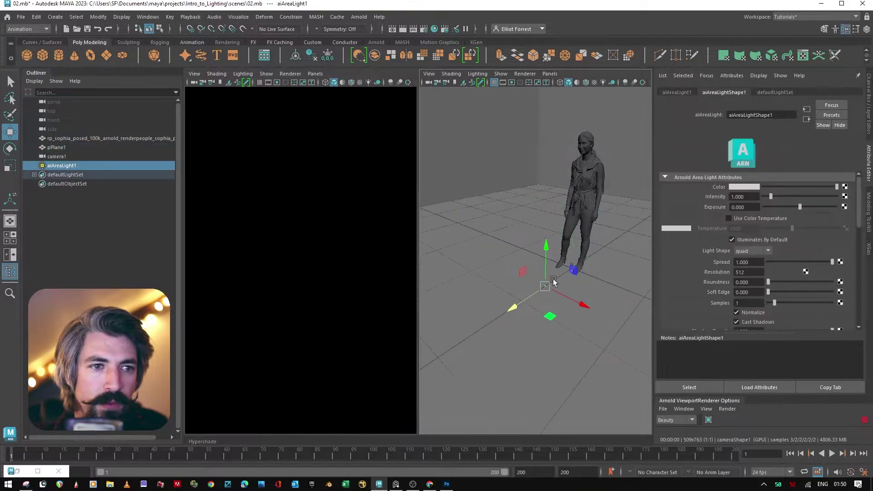
drag(586, 282, 487, 274)
Step: Raise aiAreaLight1 upward with the Move tool and frame the figure and light in view
scroll(585, 271, down, 2)
scroll(588, 312, up, 3)
scroll(590, 259, down, 2)
key(w)
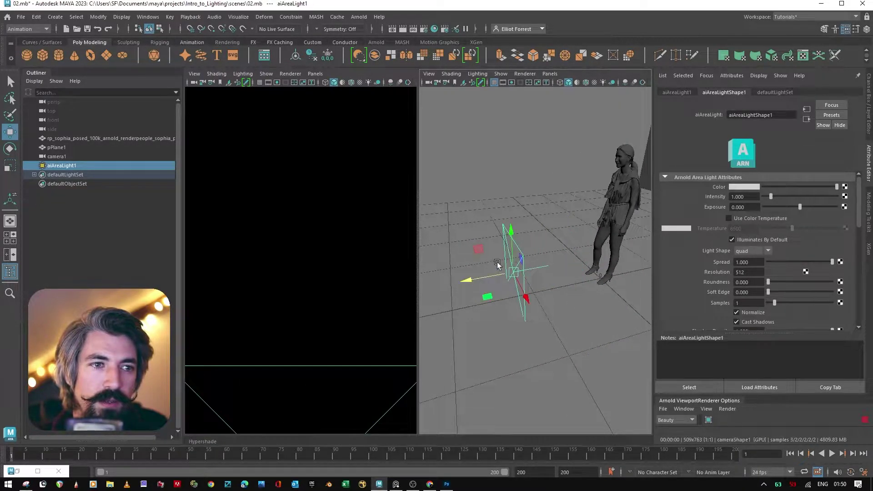
drag(512, 236, 505, 64)
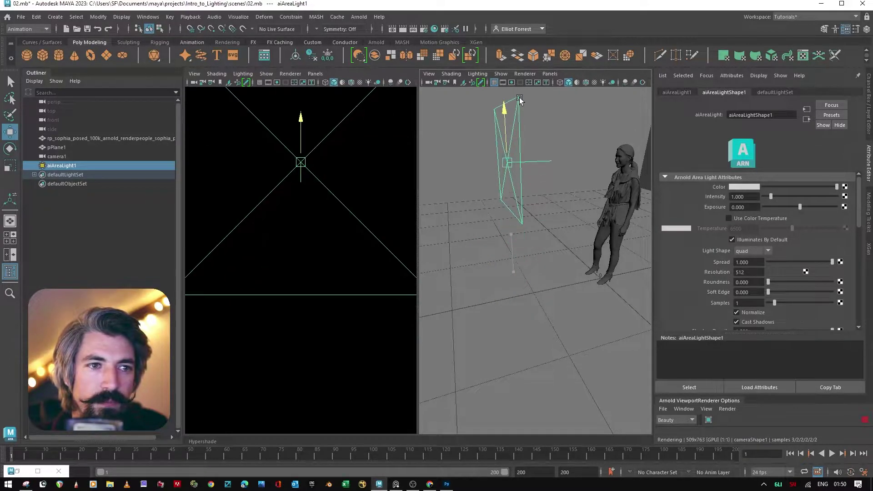
key(f)
alt+drag(536, 182, 504, 243)
key(f)
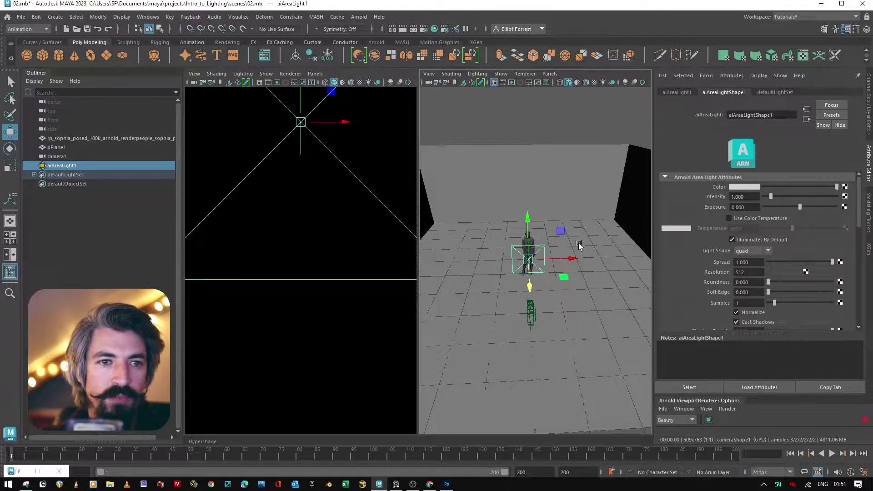
alt+drag(614, 262, 537, 246)
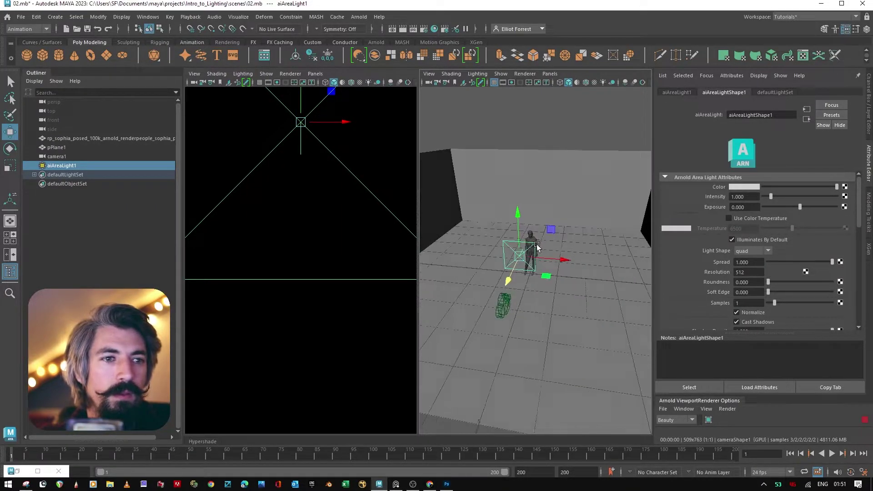
scroll(536, 245, up, 3)
scroll(602, 249, up, 3)
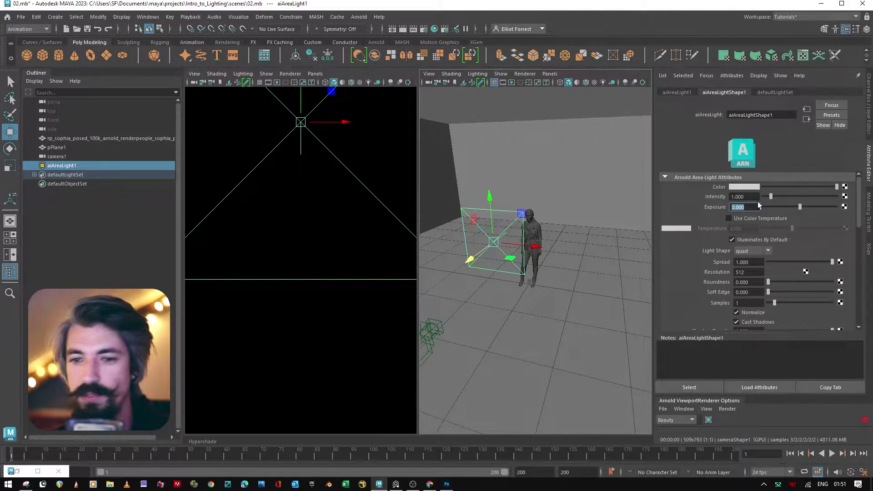
Step: Set aiAreaLight1's exposure to 15, raise it to about 16.7, then select the render camera
text(15)
key(Return)
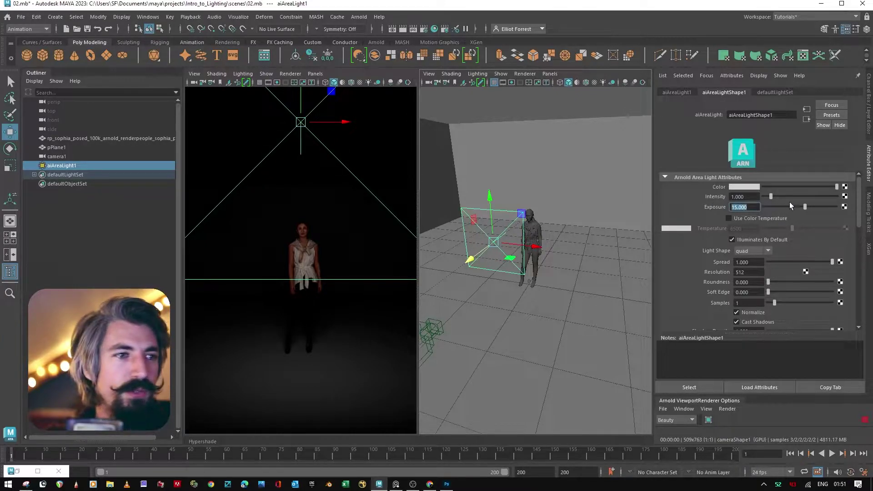
click(754, 196)
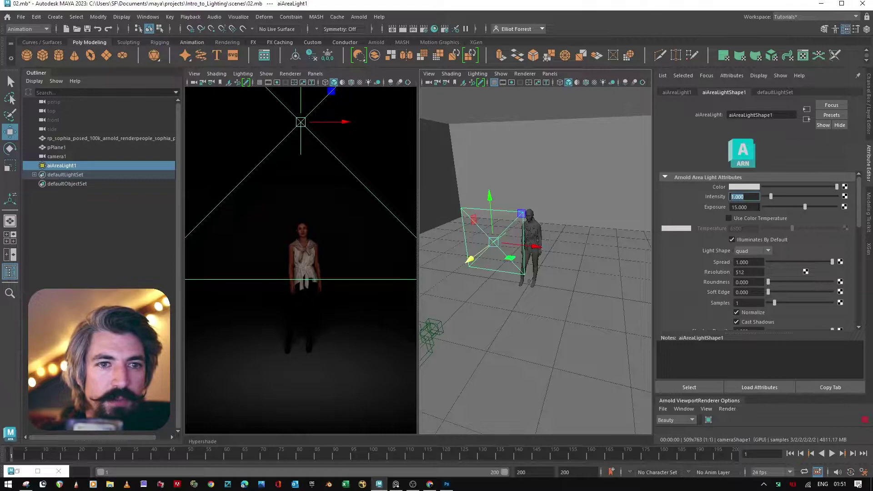
drag(805, 207, 832, 210)
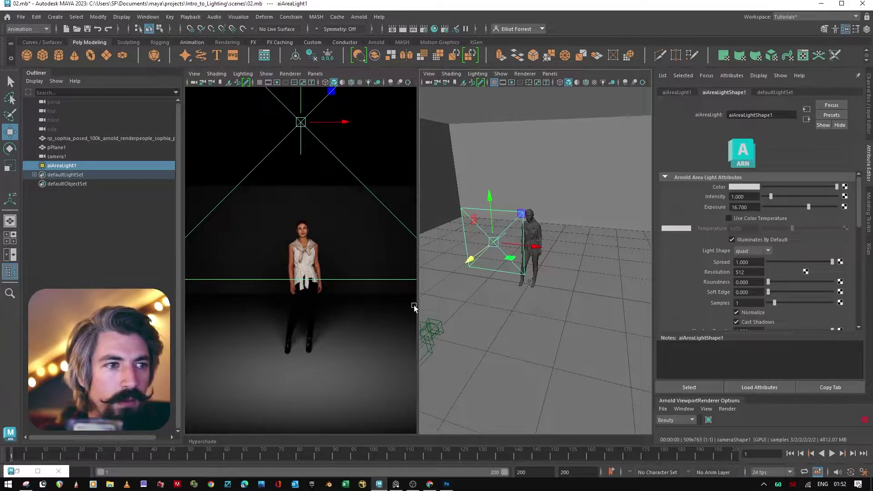
alt+drag(552, 193, 594, 250)
click(583, 249)
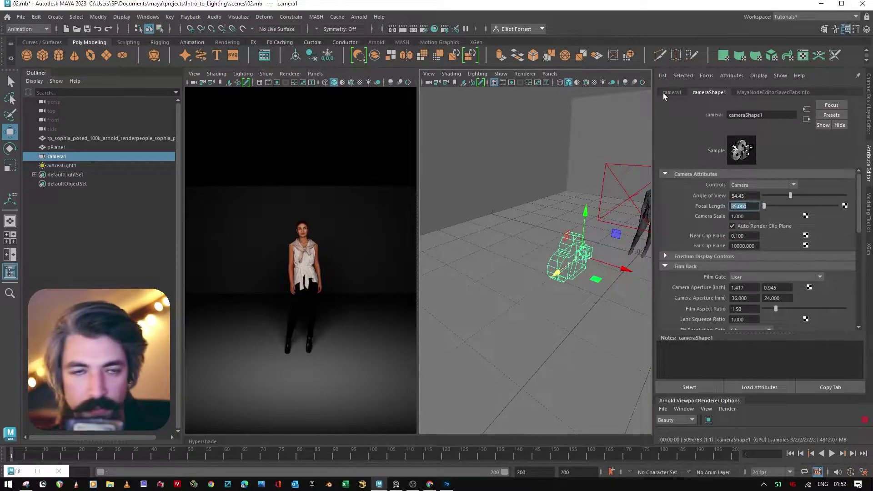
Step: Give camera1 a 105 focal length and raise it so the figure fills the frame
text(105)
key(Return)
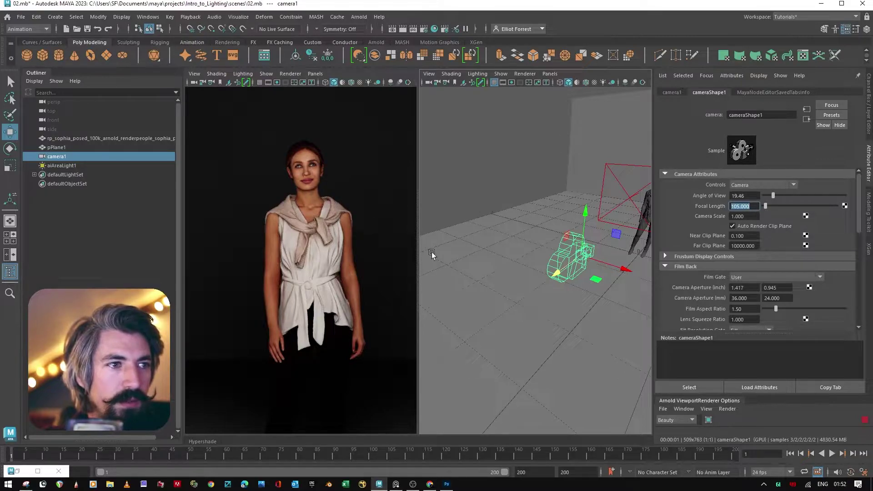
drag(586, 215, 586, 204)
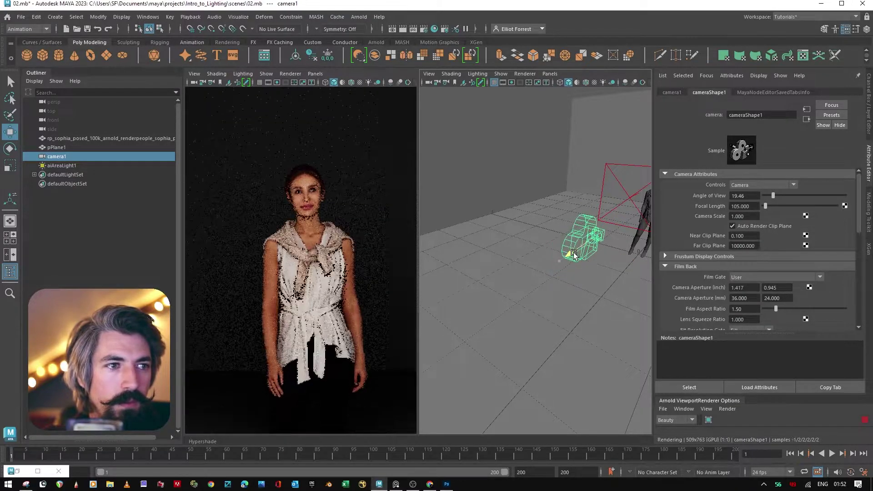
alt+drag(559, 262, 454, 347)
click(538, 265)
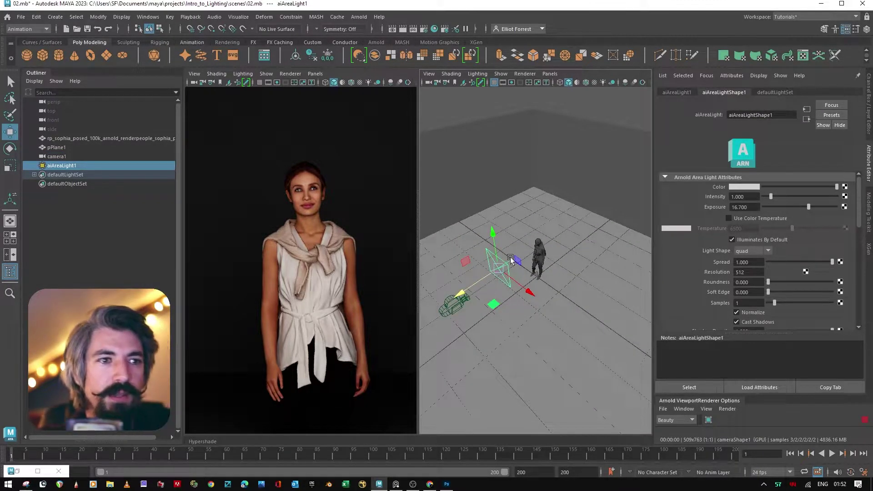
Step: Turn on Use All Lights and tumble the view to see the area light's pool on the floor
scroll(490, 292, up, 5)
alt+drag(535, 209, 581, 218)
mouse_move(561, 267)
alt+mouse_down()
mouse_move(585, 282)
mouse_move(588, 266)
mouse_move(602, 261)
mouse_move(618, 285)
mouse_move(514, 304)
mouse_move(512, 296)
mouse_move(552, 279)
alt+mouse_up()
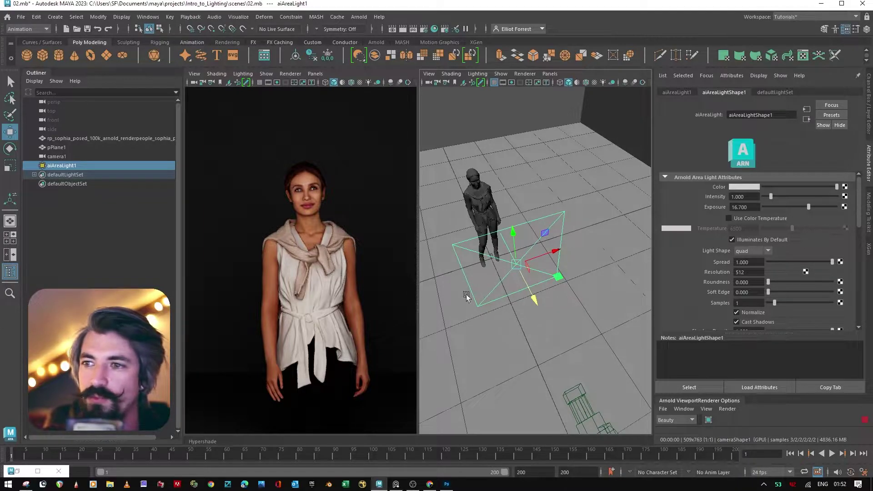
alt+drag(500, 280, 514, 237)
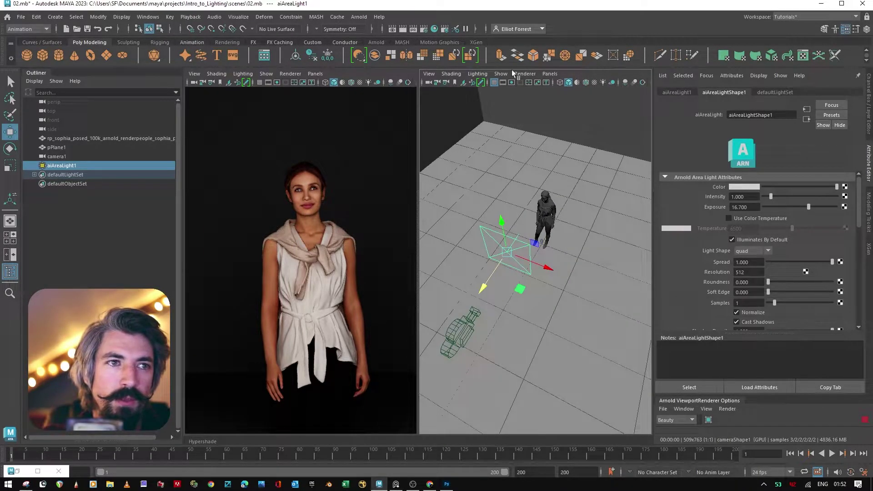
click(602, 83)
alt+drag(574, 241, 531, 221)
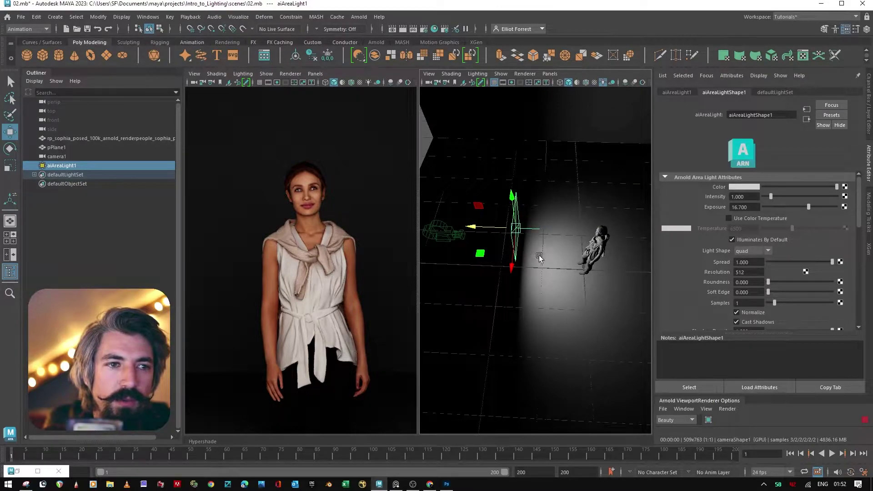
alt+drag(525, 232, 506, 258)
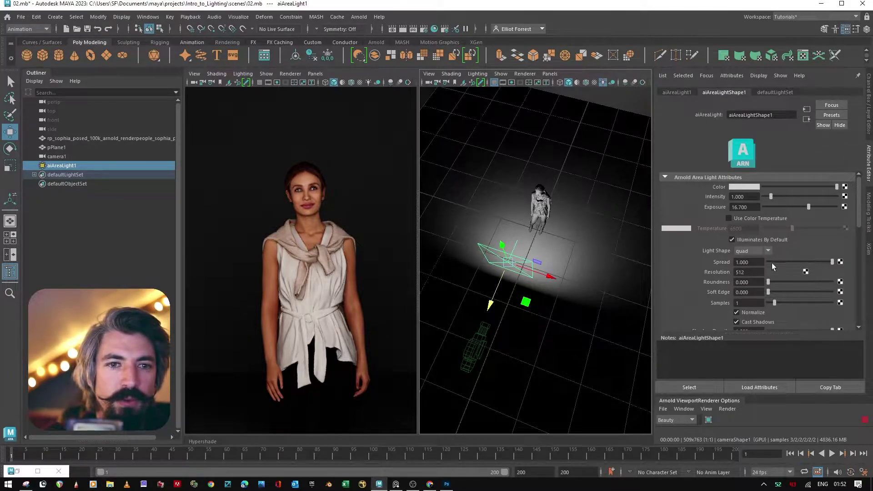
Step: Try lower spread and exposure values, then settle on exposure 16.700 and spread 1.000
click(824, 262)
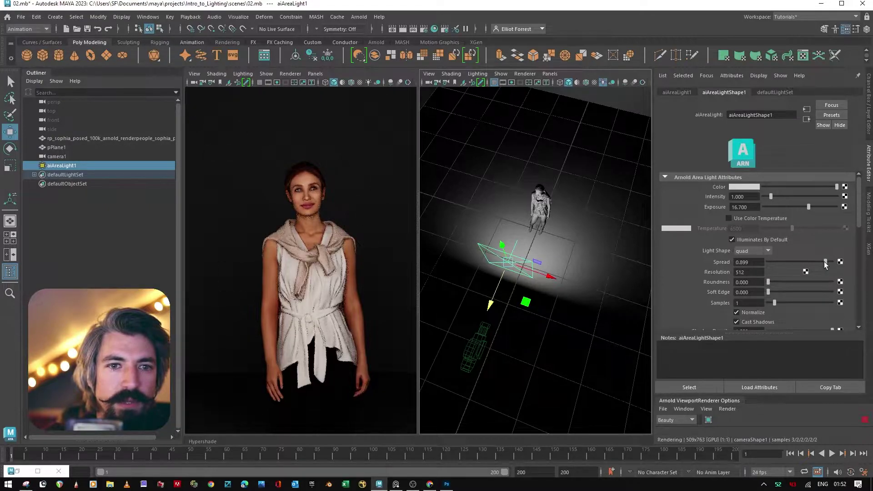
mouse_move(791, 262)
mouse_down()
mouse_move(759, 262)
mouse_move(775, 262)
mouse_up()
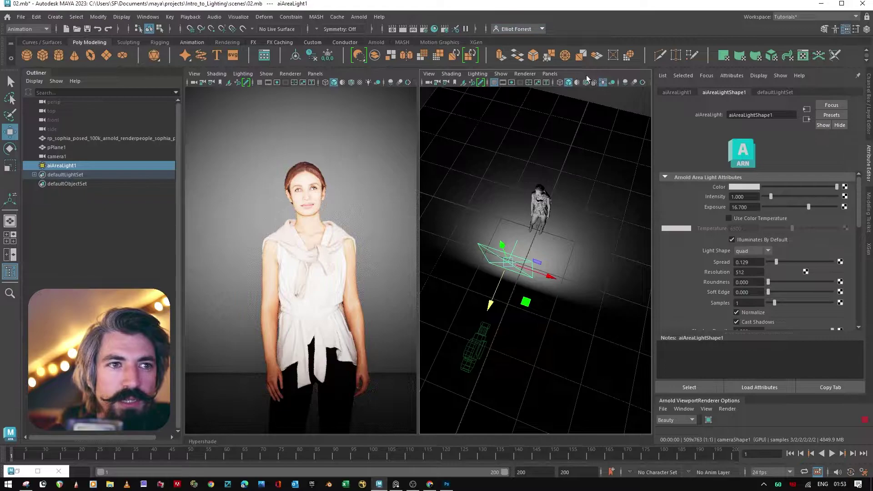
click(603, 82)
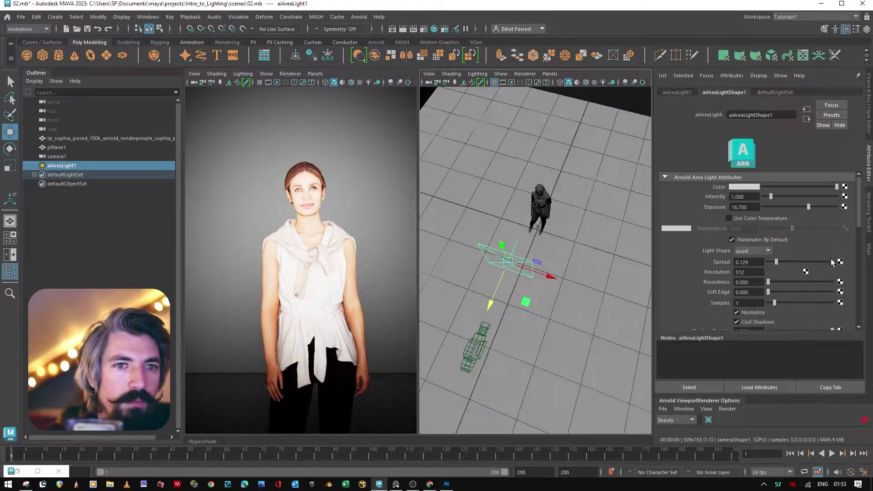
mouse_move(755, 258)
ctrl+mouse_down()
mouse_move(744, 257)
mouse_move(755, 261)
ctrl+mouse_up()
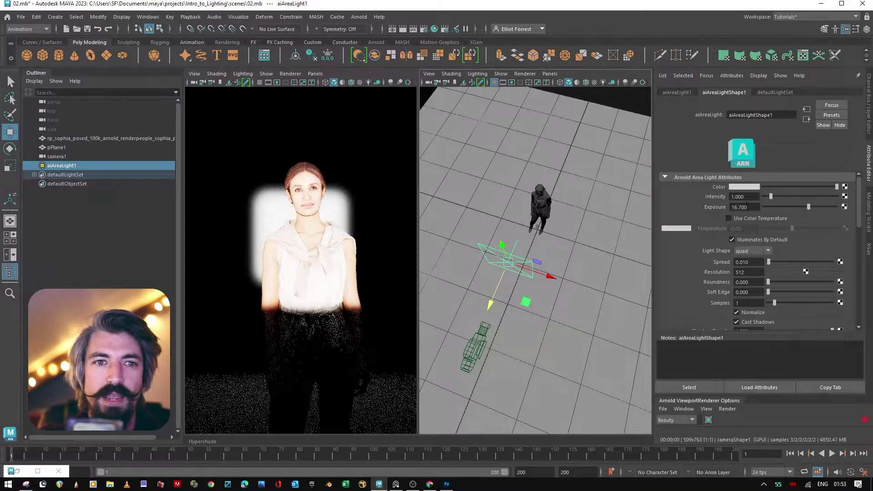
ctrl+drag(745, 207, 726, 203)
ctrl+drag(668, 205, 640, 184)
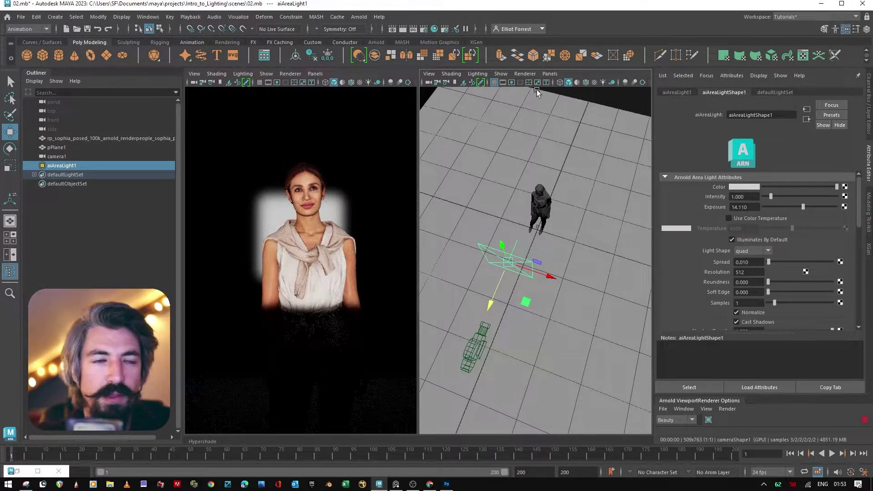
ctrl+drag(749, 231, 803, 230)
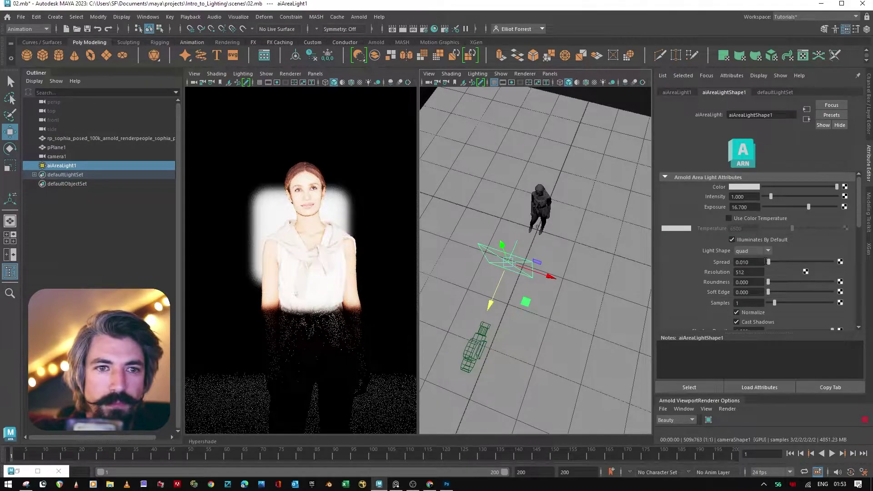
drag(771, 266, 816, 266)
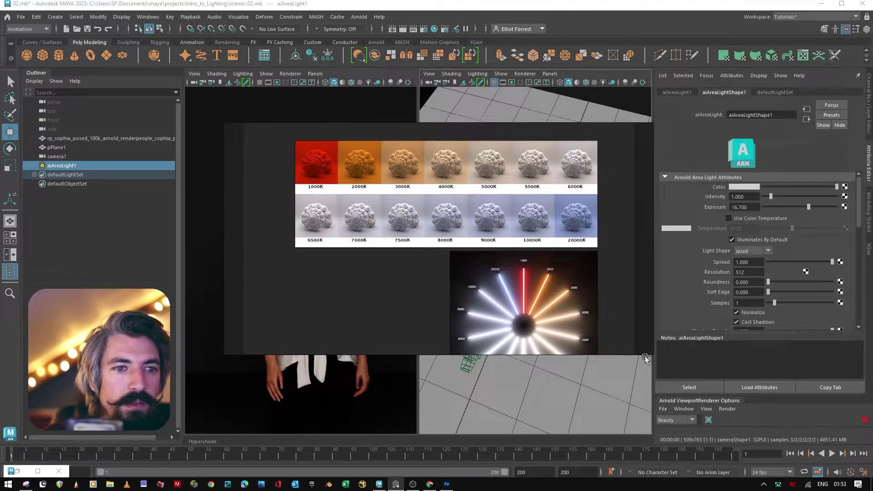
Step: Enlarge and zoom the 1000K–20000K colour-temperature chart to study it, then close it
drag(645, 353, 645, 424)
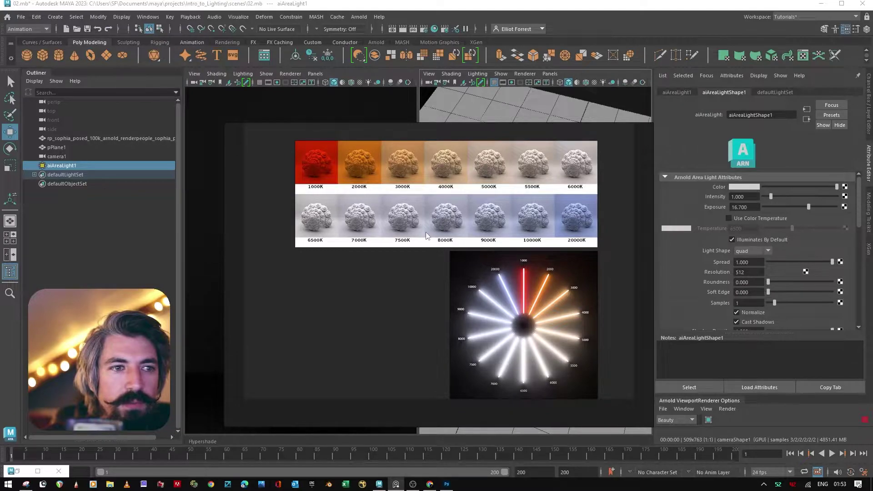
scroll(425, 232, up, 5)
scroll(426, 232, down, 4)
drag(438, 299, 408, 363)
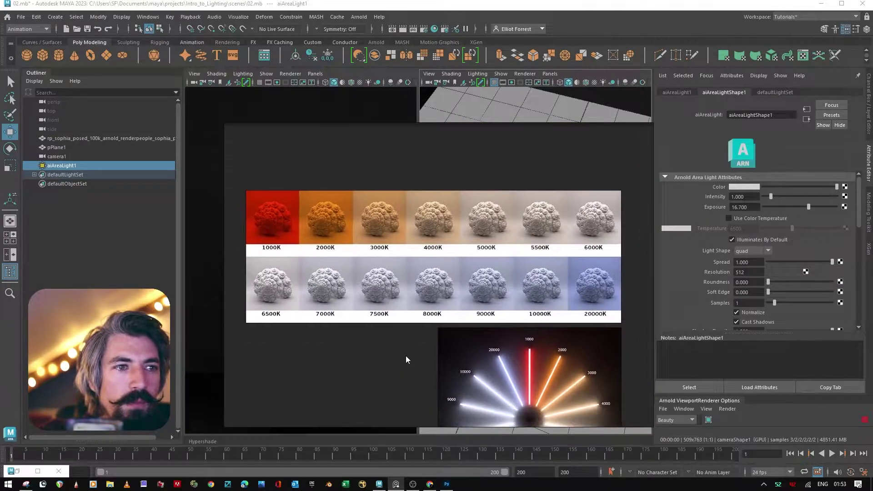
scroll(418, 349, up, 2)
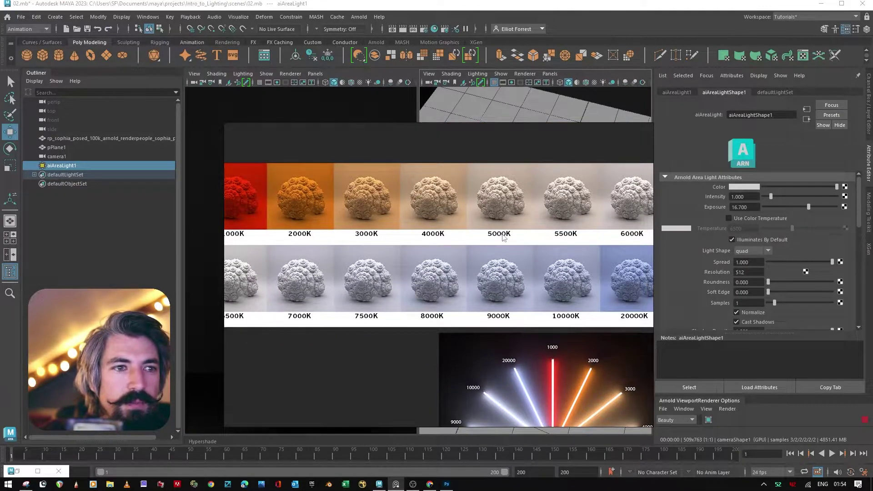
scroll(486, 208, down, 1)
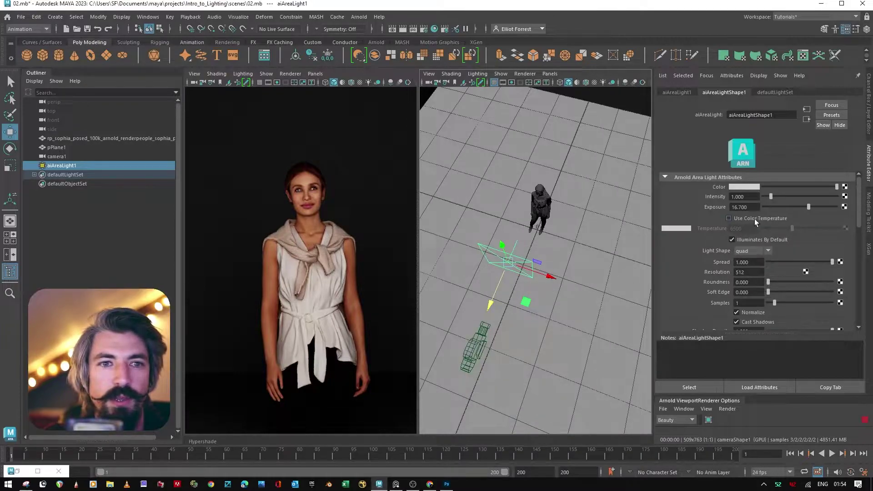
click(754, 220)
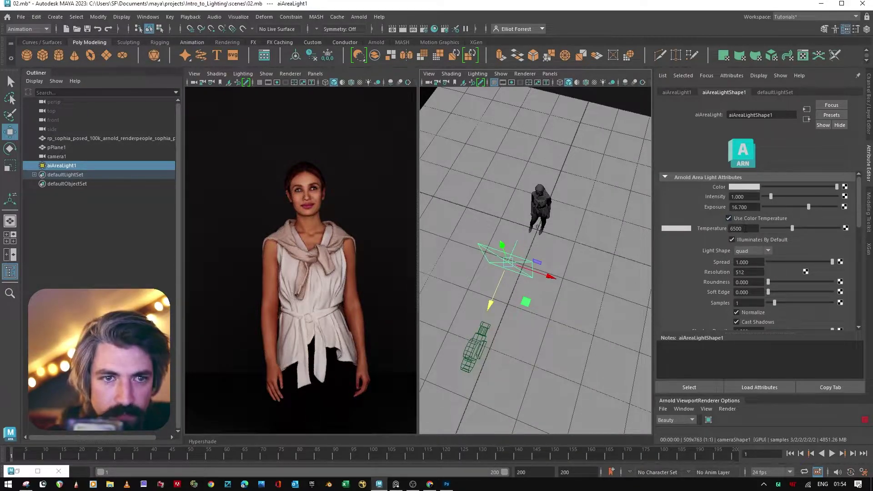
double_click(745, 228)
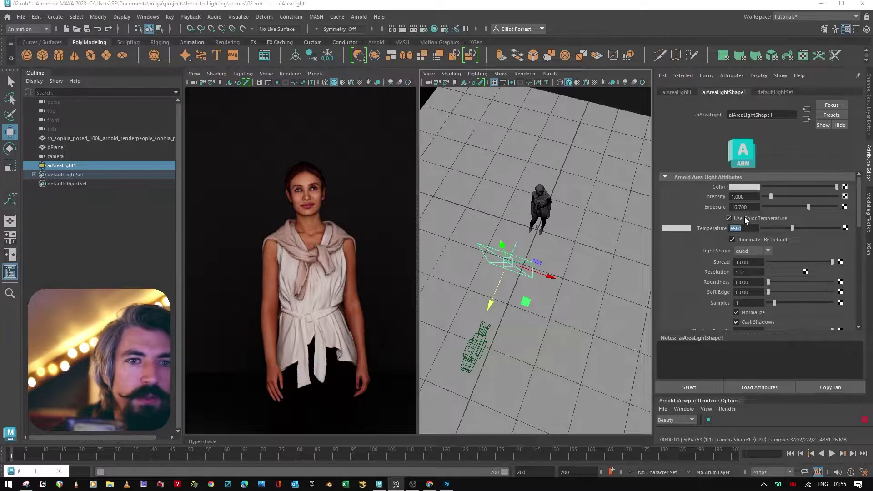
click(760, 218)
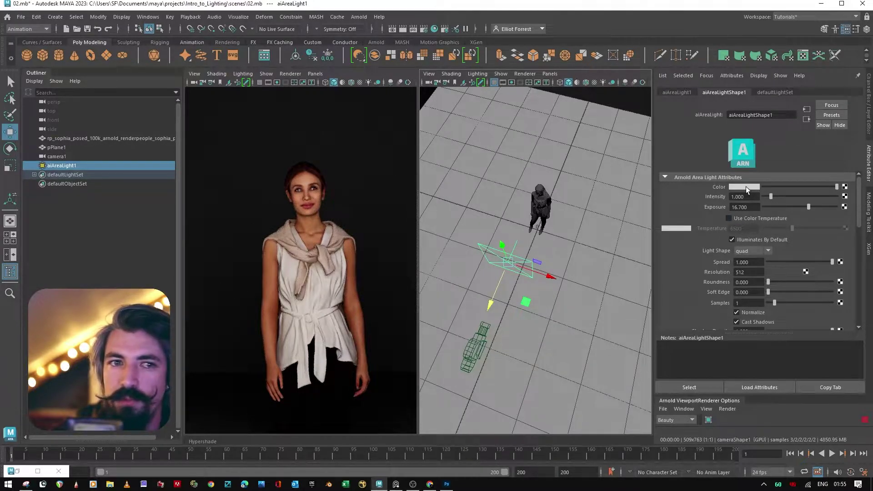
Step: Tint the area light pink, then green, then re-enable Use Color Temperature at 6500 K
click(746, 185)
drag(727, 220, 733, 218)
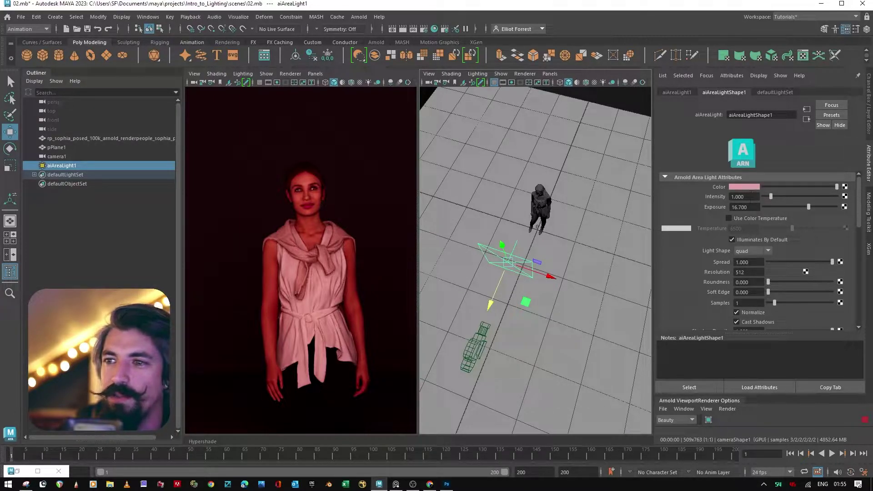
click(744, 187)
drag(738, 223, 719, 218)
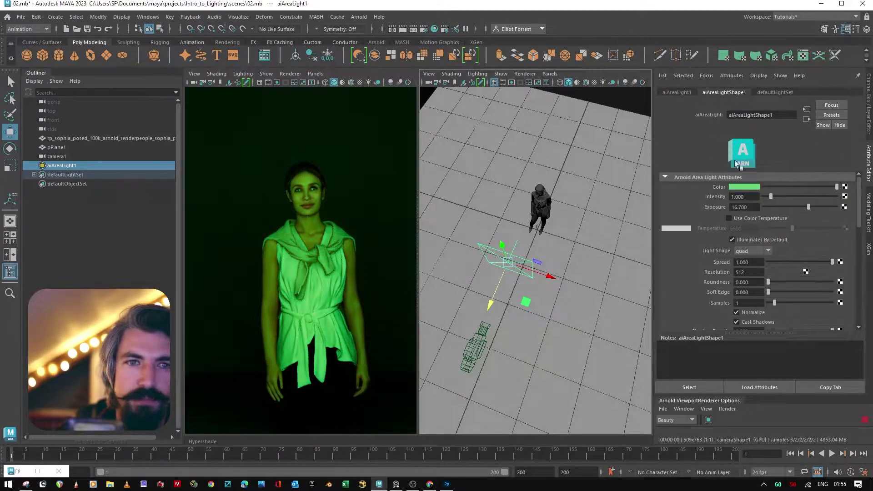
click(762, 219)
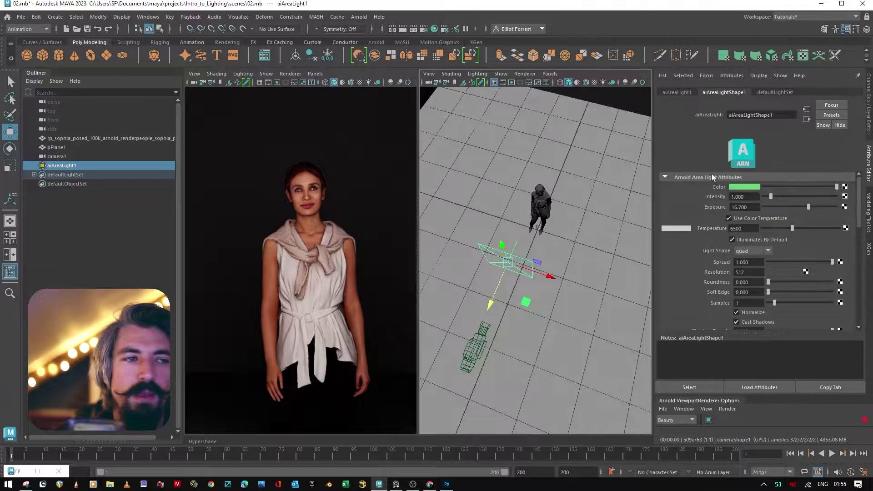
Step: Set the area light's colour temperature to 8500 K
drag(741, 228, 713, 231)
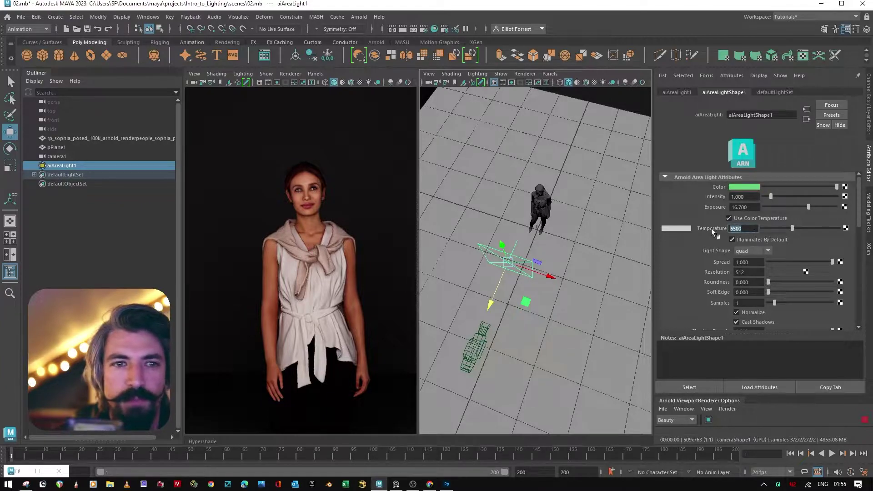
click(793, 227)
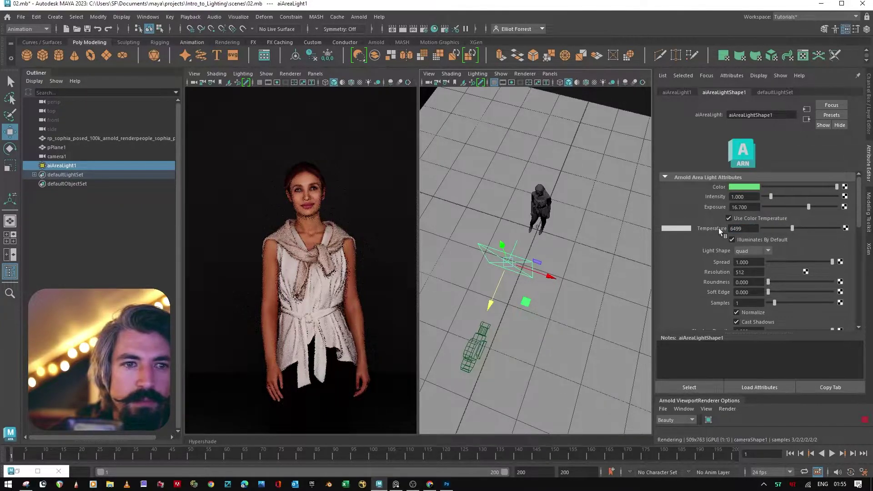
drag(756, 229, 688, 209)
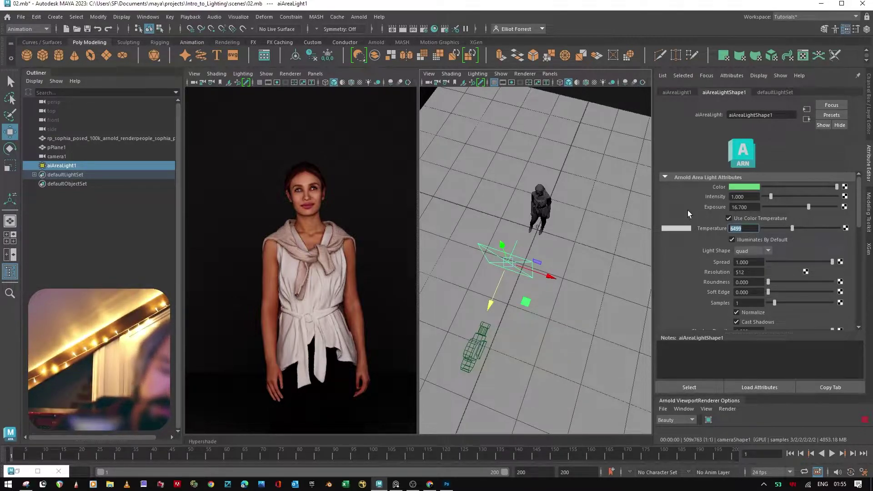
click(739, 229)
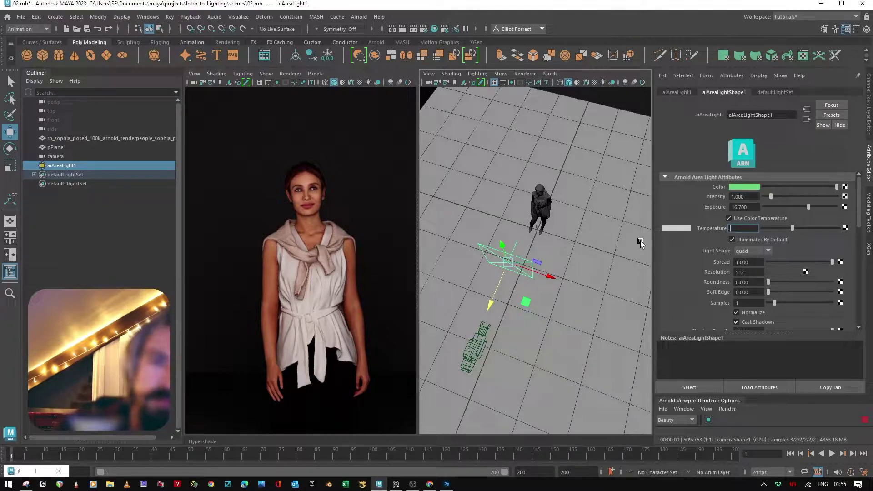
text(8500)
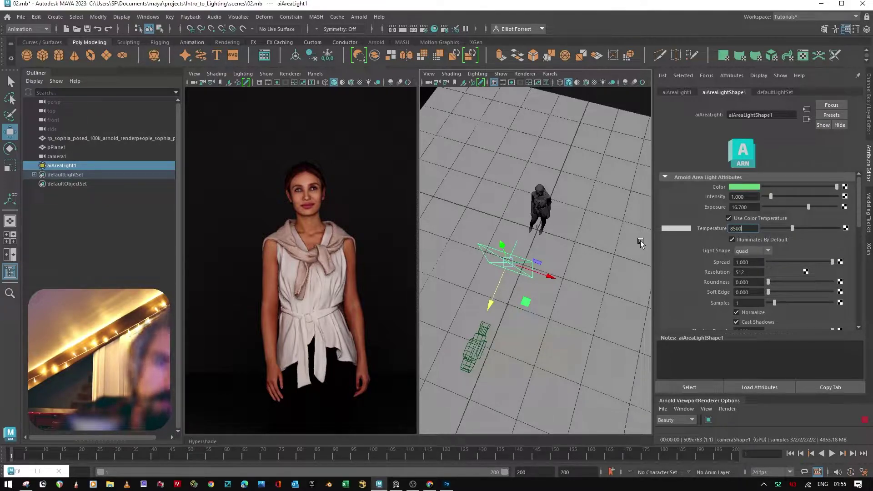
key(Return)
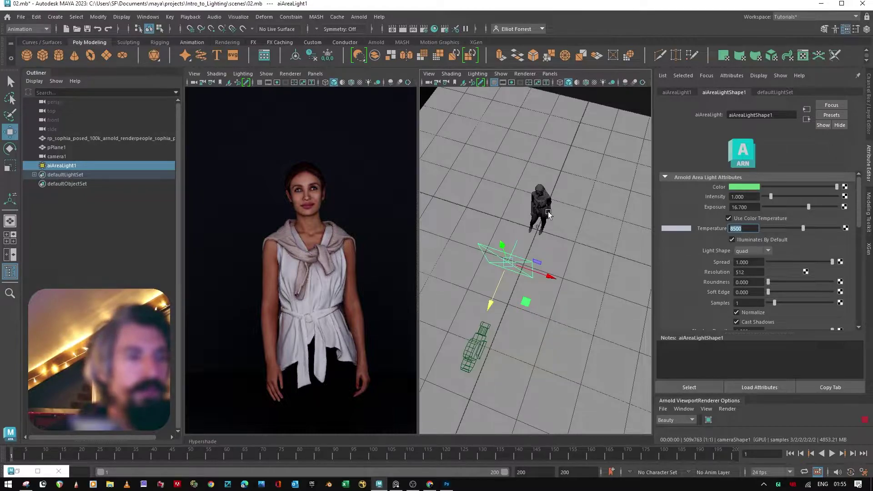
alt+drag(547, 211, 578, 276)
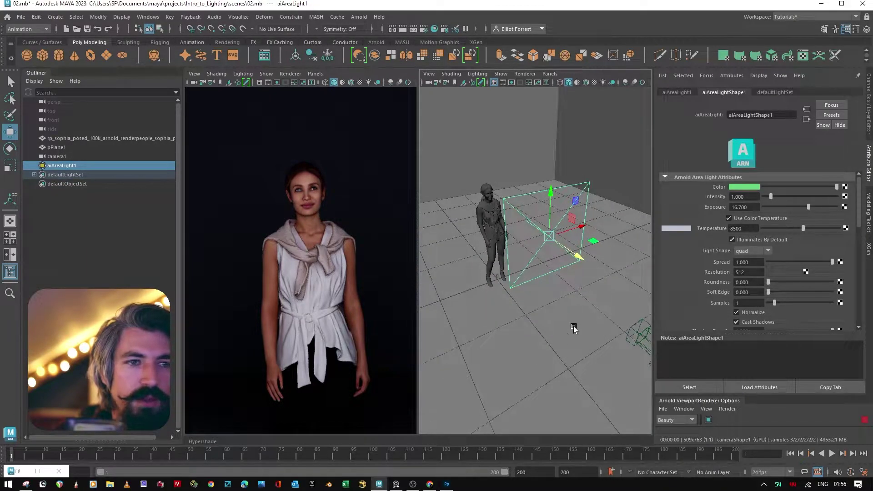
Step: Look through aiAreaLight1 via Panels > Look Through Selected and re-aim it onto the figure
alt+drag(577, 328, 585, 292)
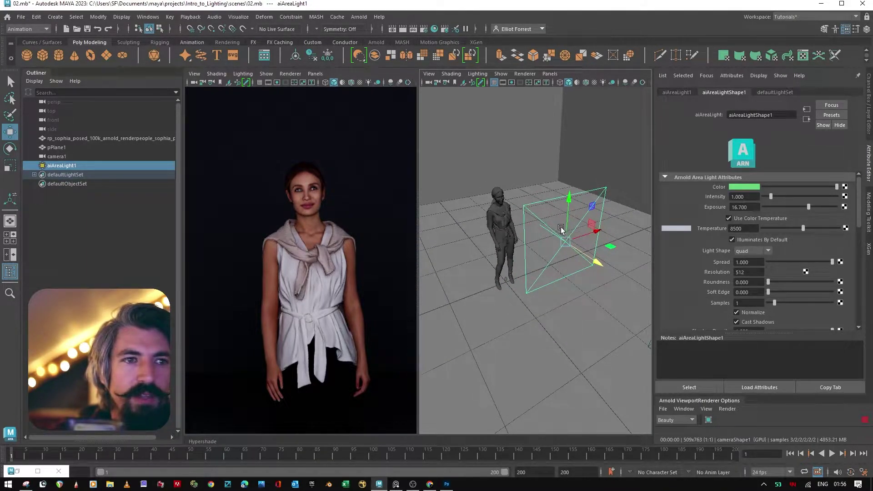
click(549, 74)
mouse_move(572, 85)
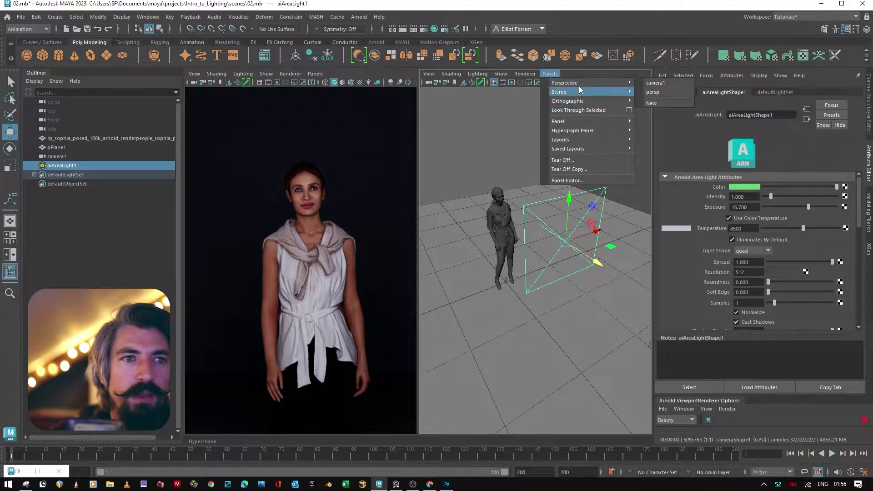
click(601, 111)
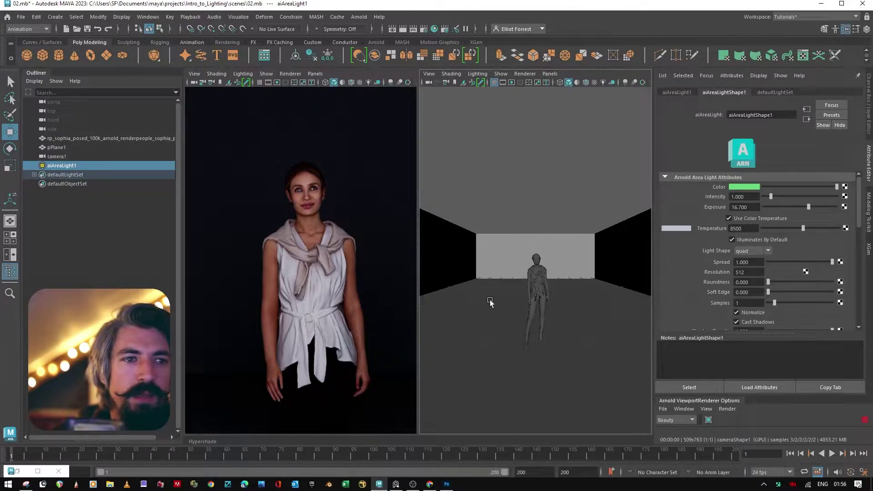
alt+drag(528, 263, 623, 308)
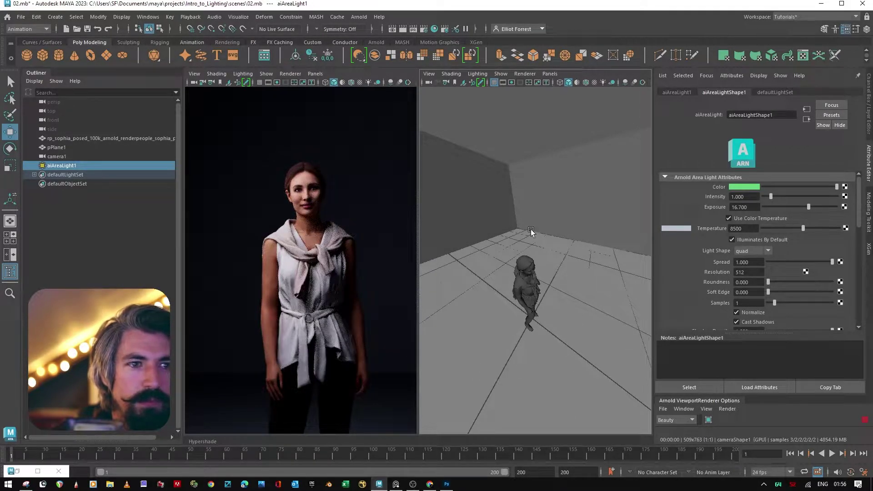
alt+drag(532, 233, 547, 275)
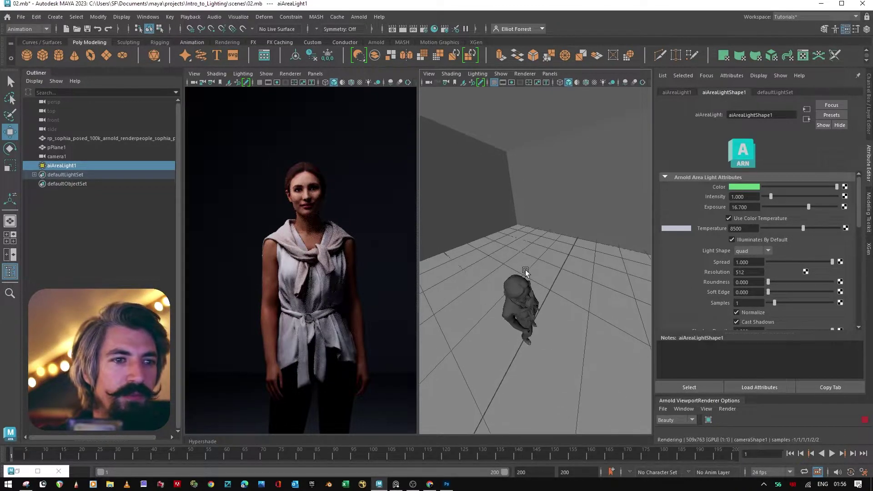
mouse_move(524, 269)
mouse_down()
mouse_move(512, 258)
mouse_move(526, 236)
mouse_move(520, 244)
mouse_up()
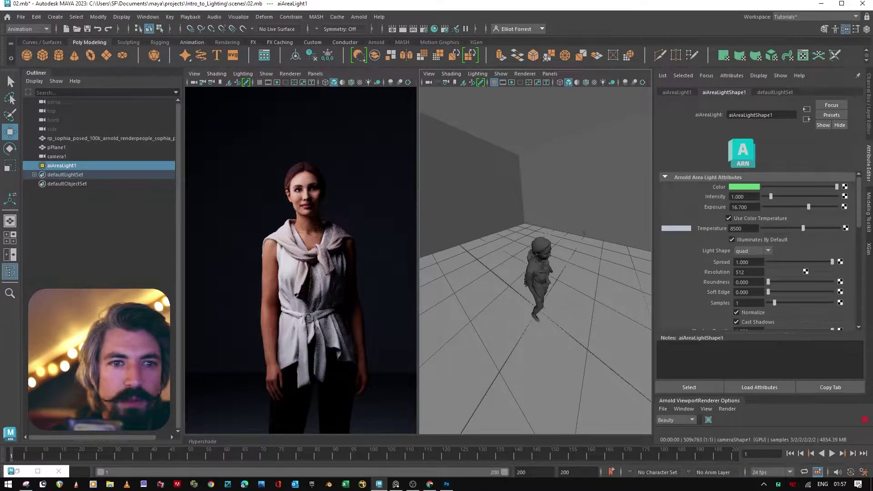
Step: Tighten the area light's spread to 0.748 and raise its exposure to 15.171
click(817, 263)
drag(817, 264, 769, 268)
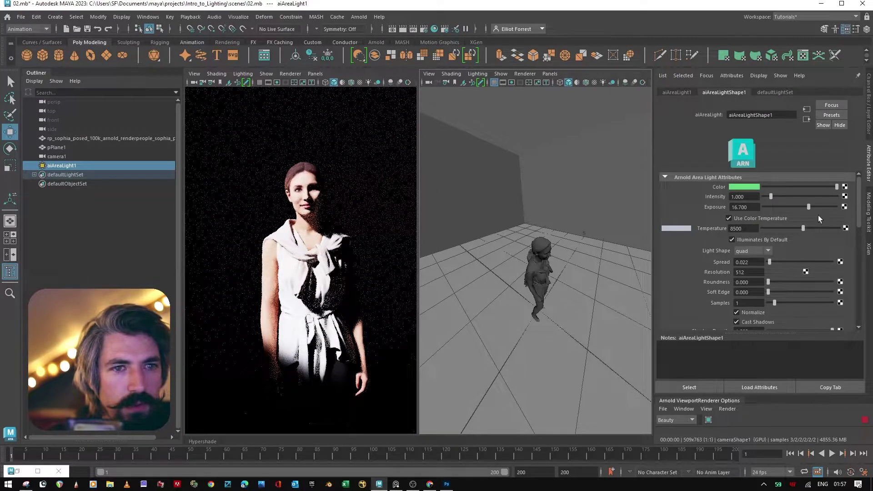
click(795, 207)
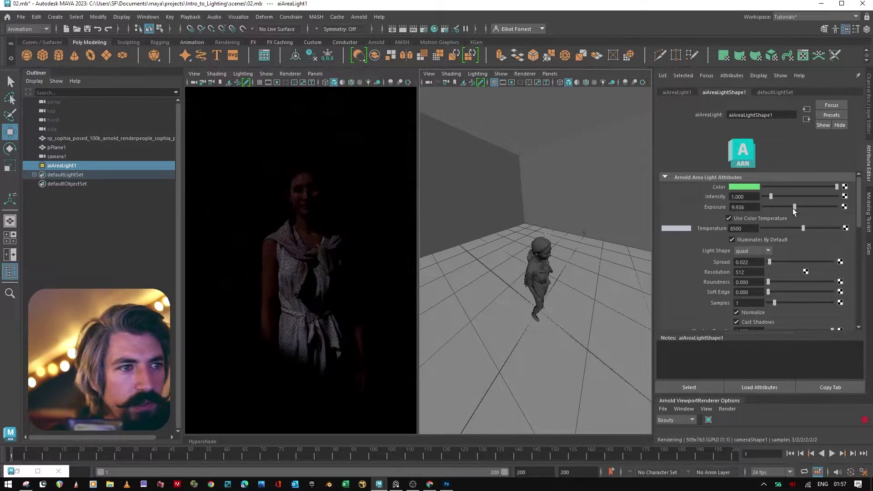
drag(796, 210, 806, 210)
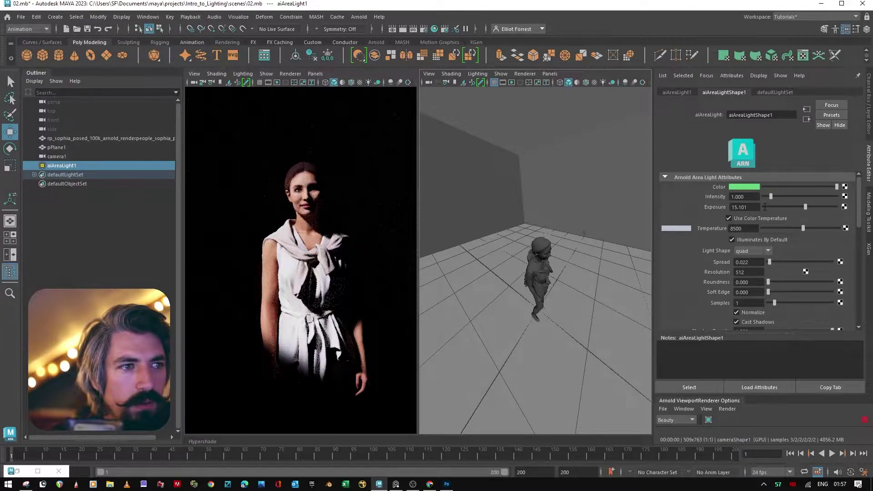
drag(765, 207, 768, 207)
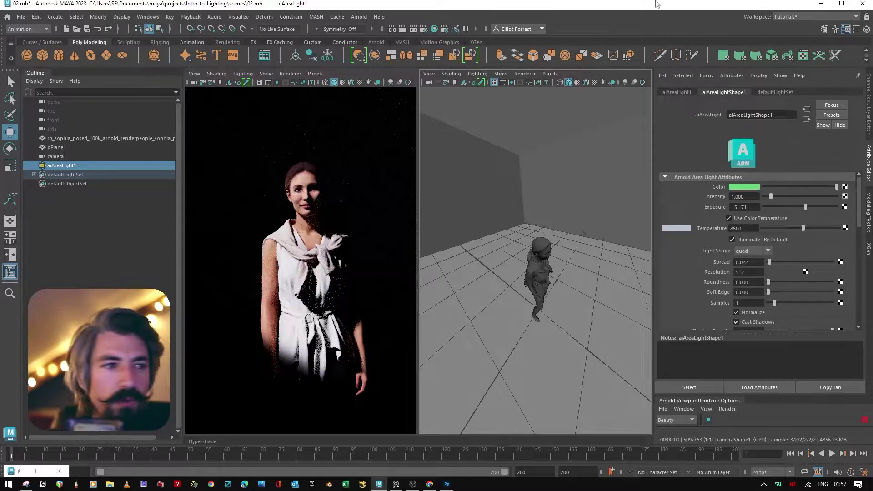
Step: Switch the scene view to the persp camera and tumble it higher over the figure and light
scroll(705, 236, down, 2)
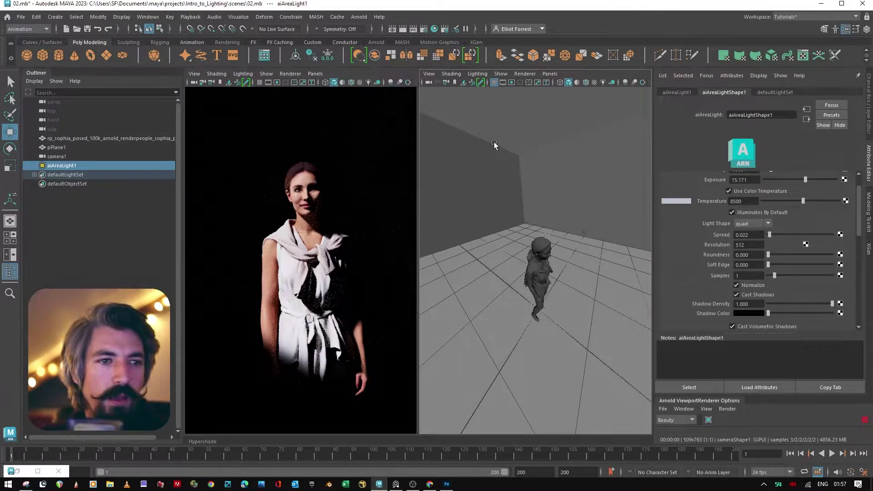
click(554, 71)
mouse_move(562, 83)
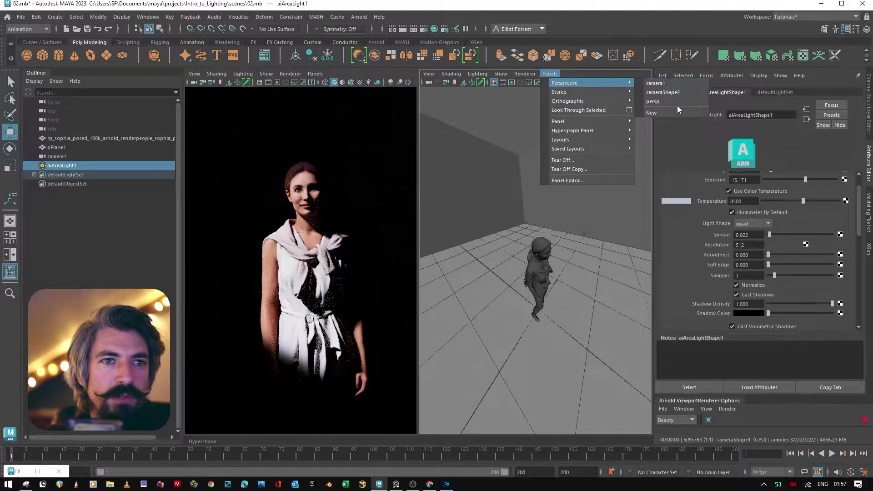
click(676, 102)
mouse_move(591, 261)
alt+mouse_down()
mouse_move(567, 250)
mouse_move(601, 237)
mouse_move(626, 282)
mouse_move(577, 271)
alt+mouse_up()
alt+drag(585, 307, 573, 331)
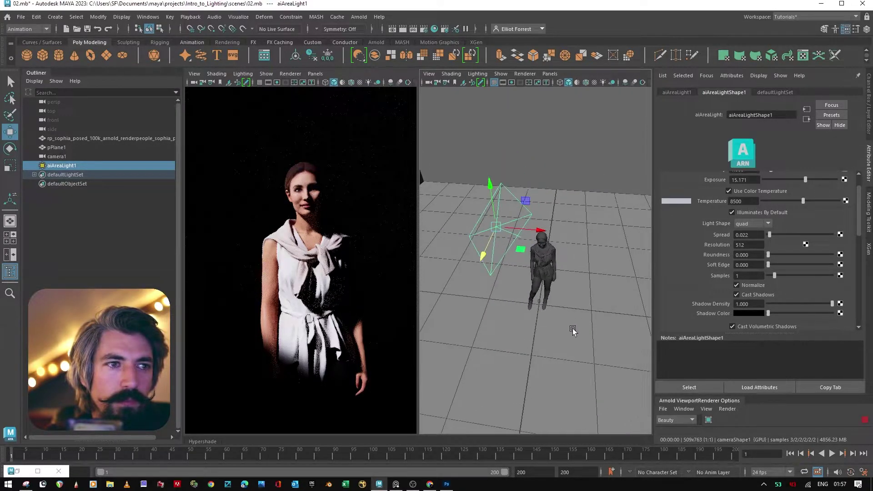
Step: Make the render view look through the persp camera as well
click(314, 74)
mouse_move(345, 83)
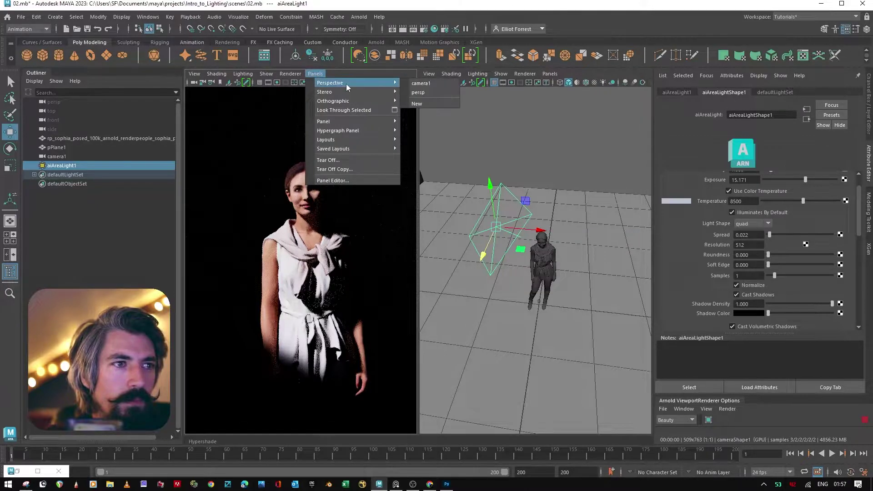
click(429, 93)
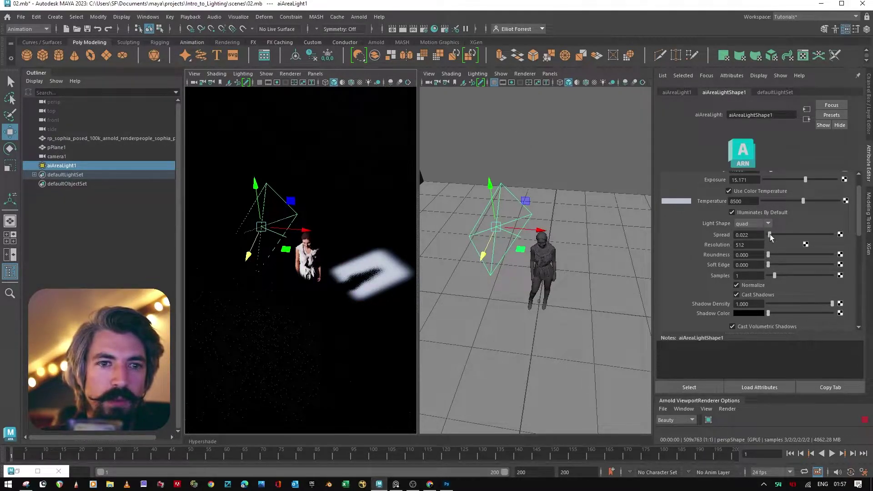
Step: Set the area light's Spread to 0.02
drag(770, 233, 773, 233)
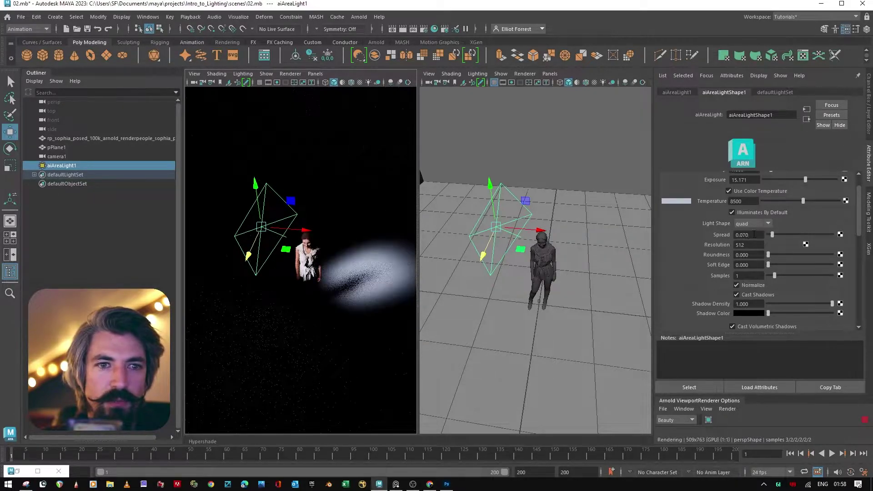
double_click(754, 234)
text(0.02)
key(Return)
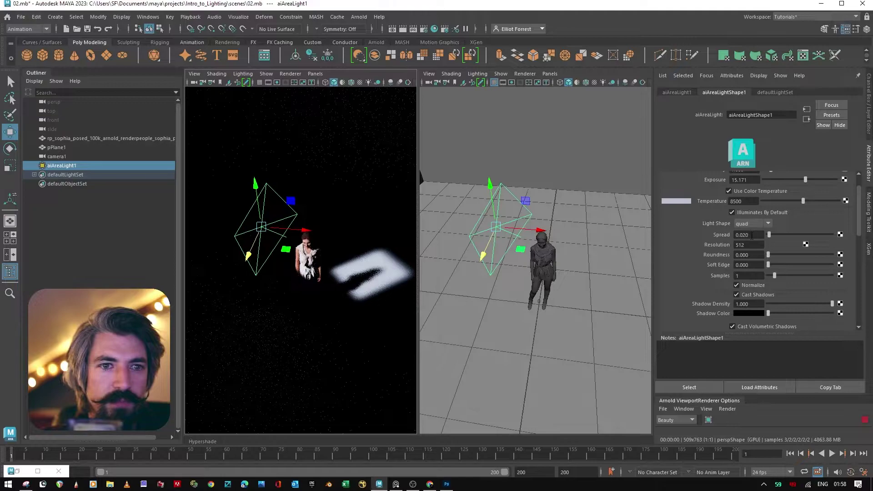
key(Tab)
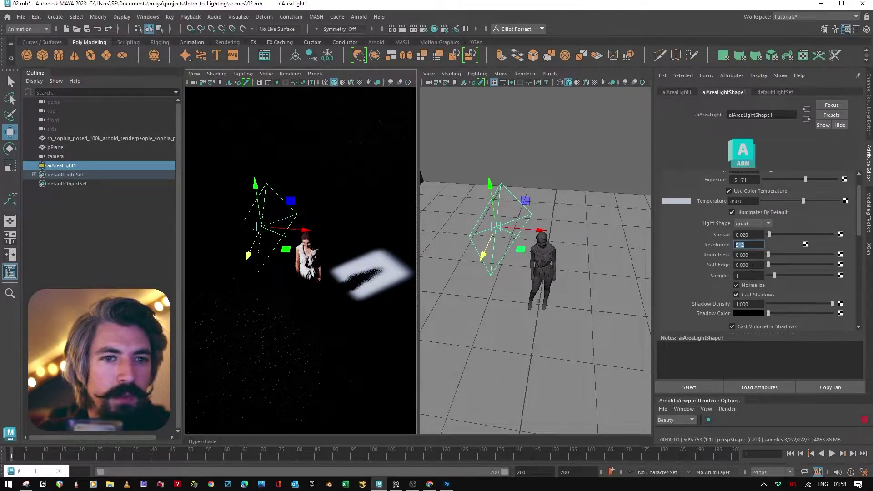
Step: Try a rounder light shape, then return Roundness to 0 for a rectangular pool
key(Tab)
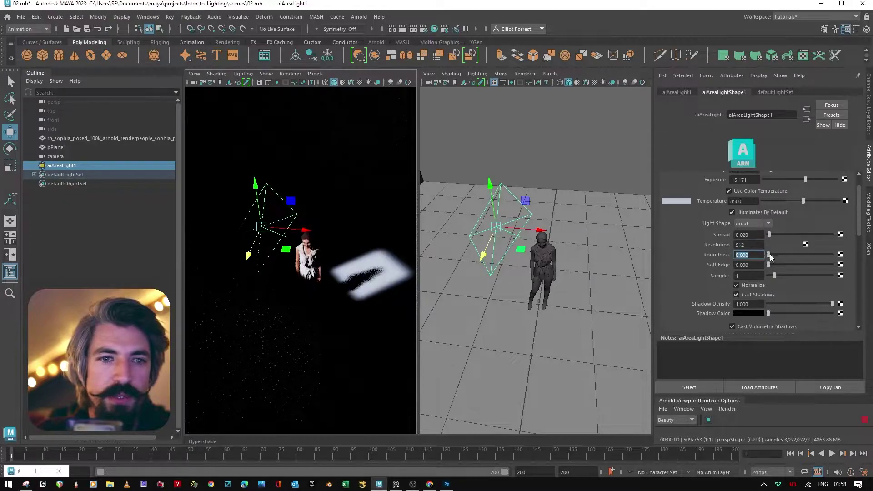
drag(770, 255, 833, 256)
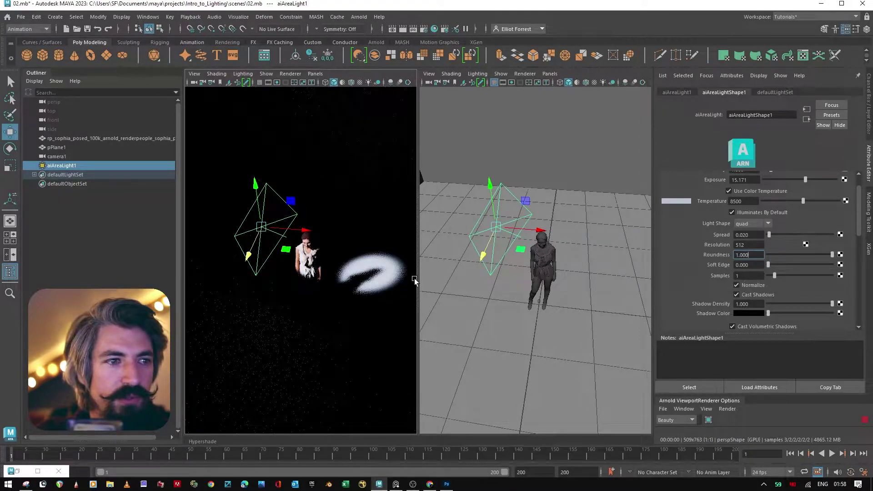
drag(832, 254, 705, 284)
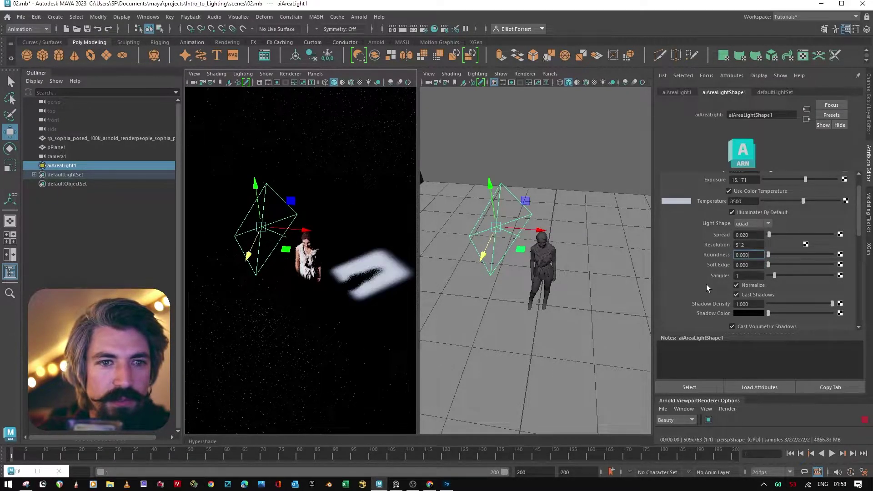
Step: Zoom in on the floor and reselect only aiAreaLight1 in the Outliner
click(747, 275)
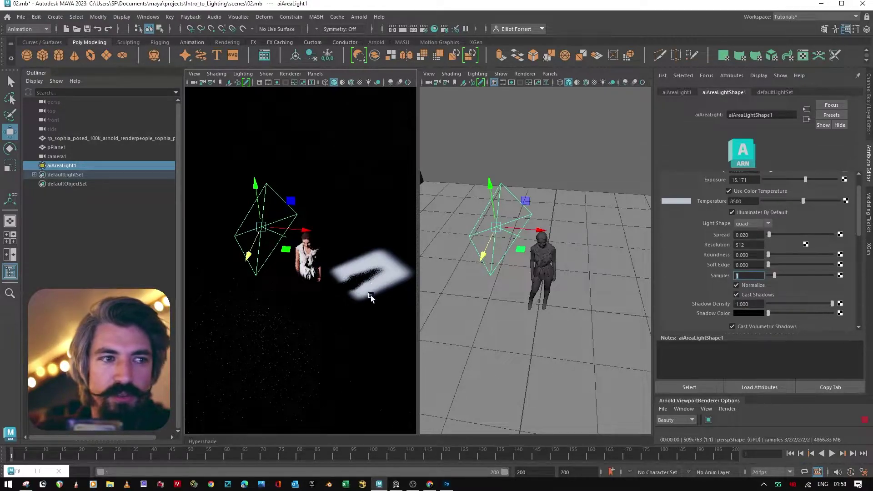
scroll(566, 296, up, 2)
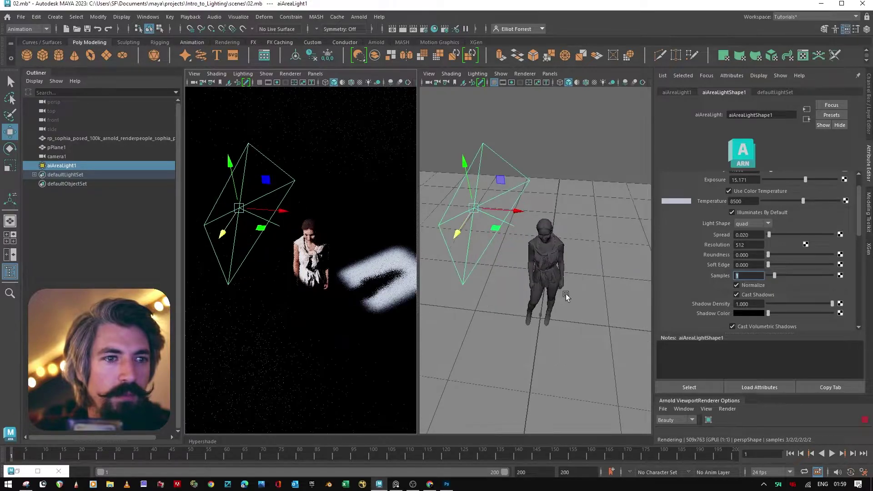
scroll(573, 300, up, 6)
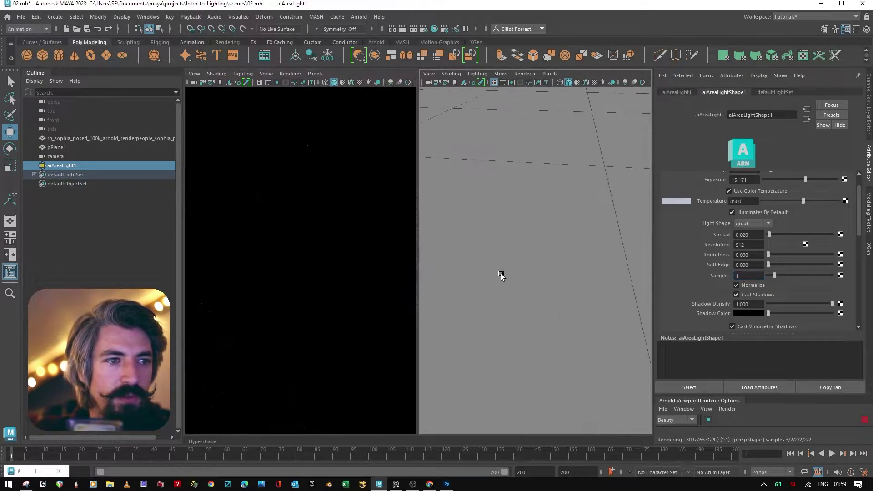
scroll(505, 277, down, 8)
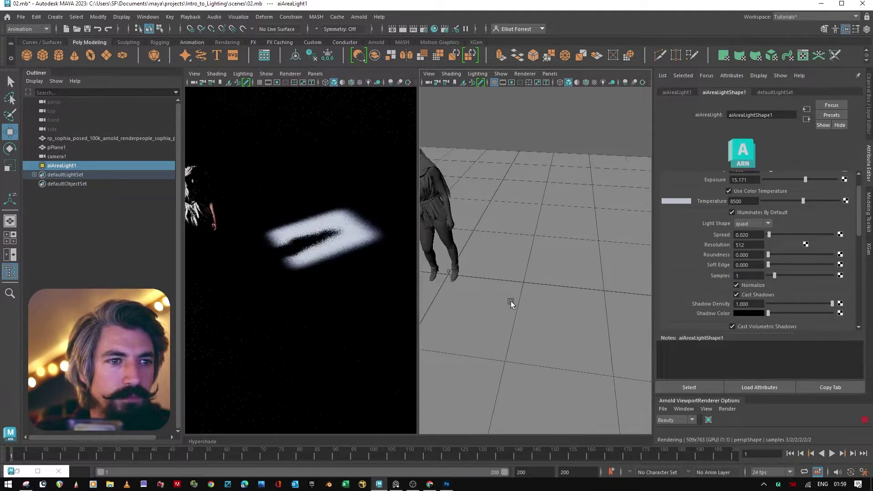
scroll(511, 303, up, 5)
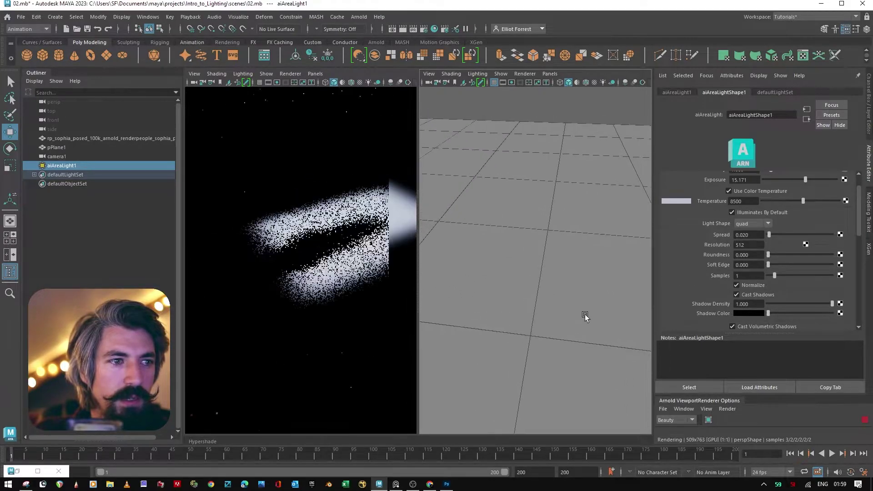
scroll(585, 317, up, 5)
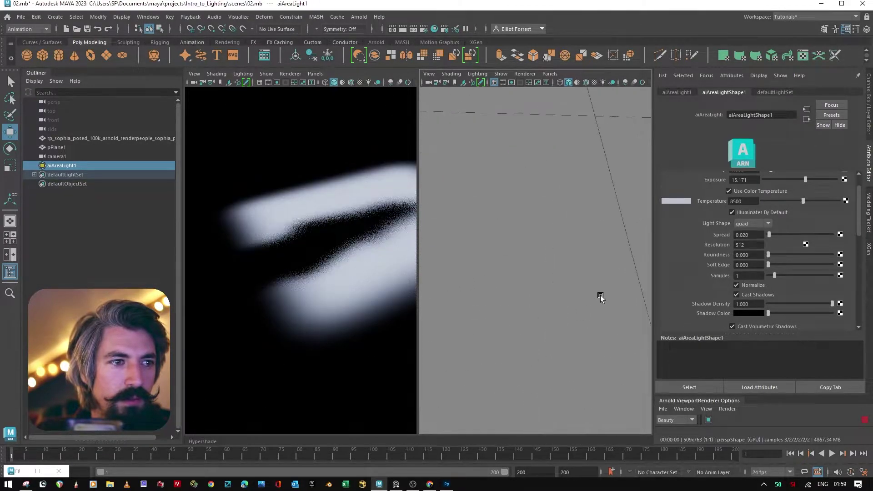
scroll(600, 298, down, 5)
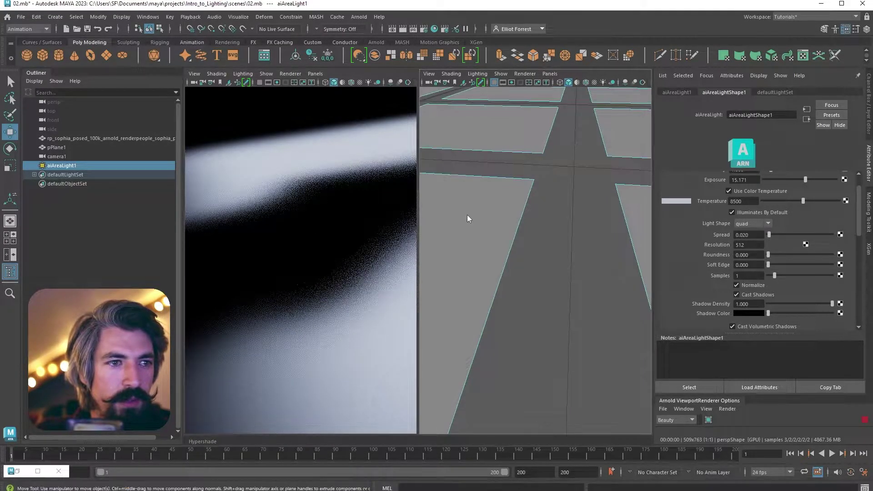
shift+click(442, 236)
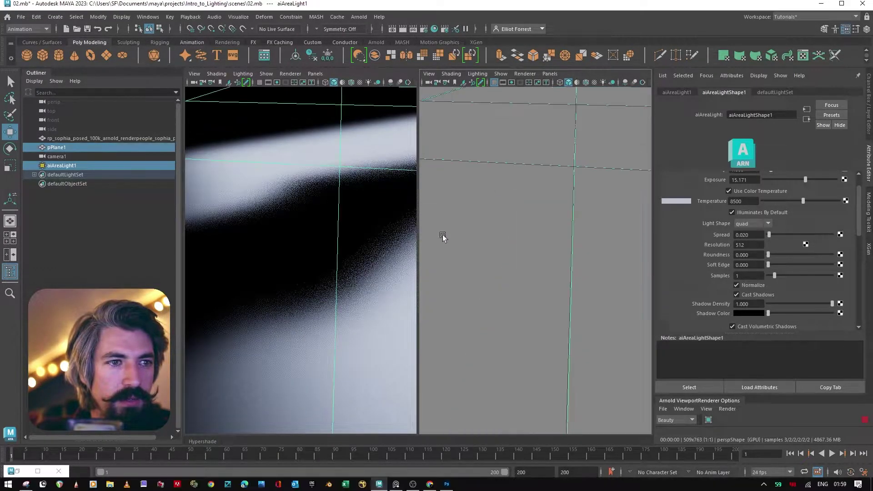
click(64, 166)
Step: Try area light Samples values of 2, 3 and 1, finally entering 2
click(748, 275)
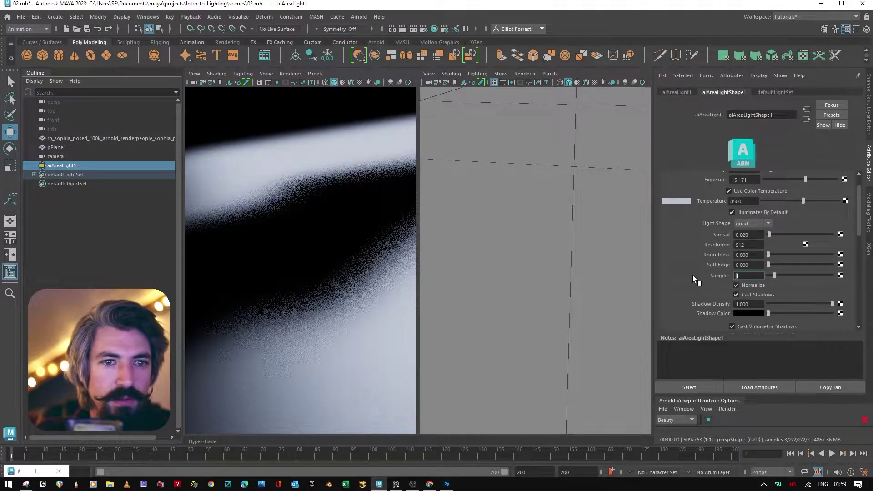
text(2)
key(Tab)
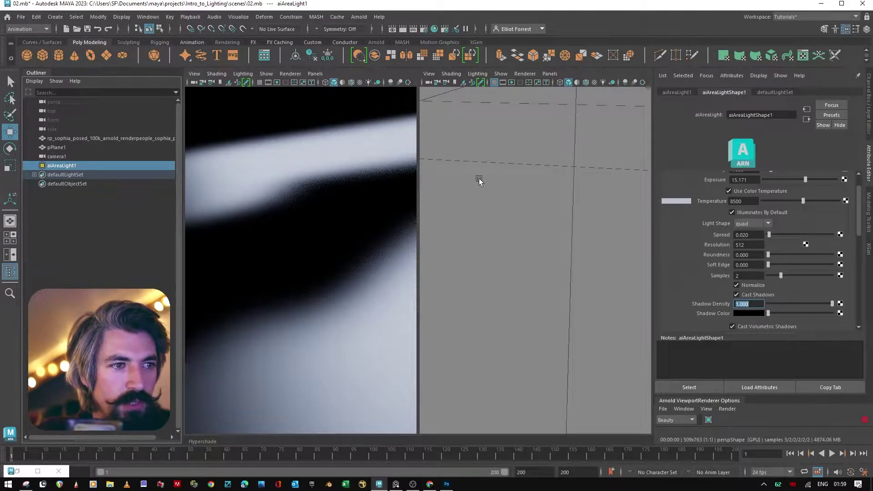
key(shift+Tab)
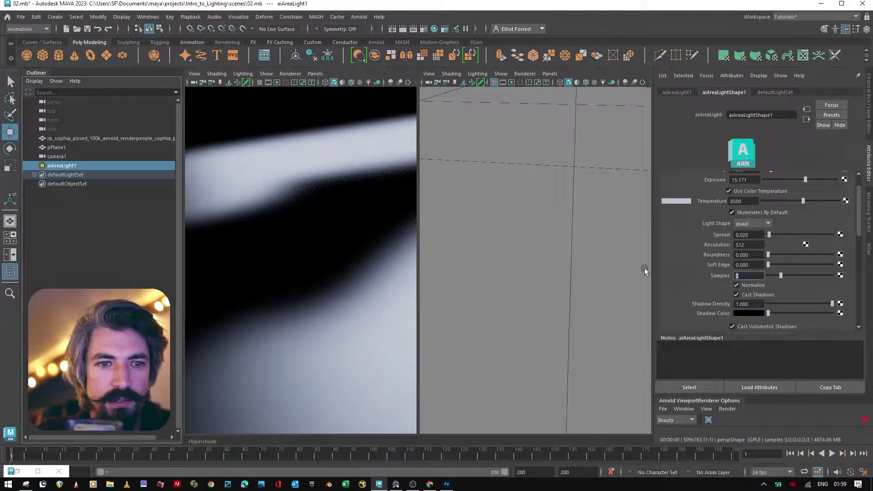
text(3)
key(Tab)
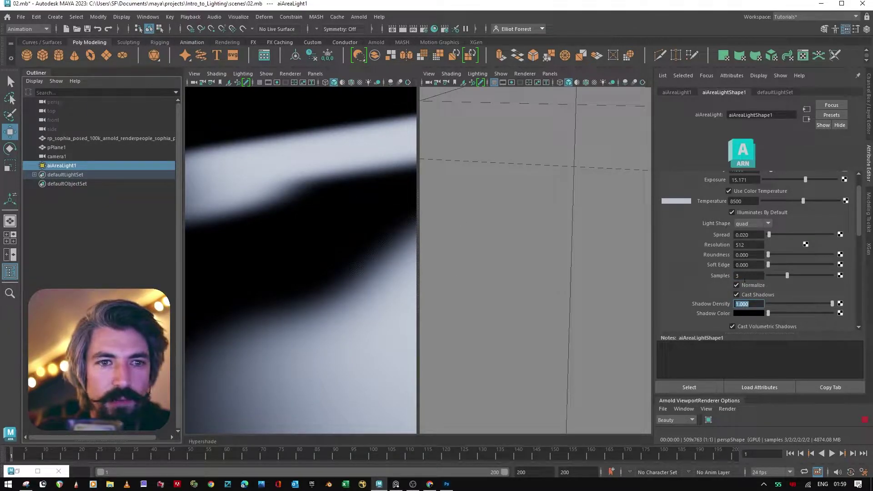
key(shift+Tab)
text(1)
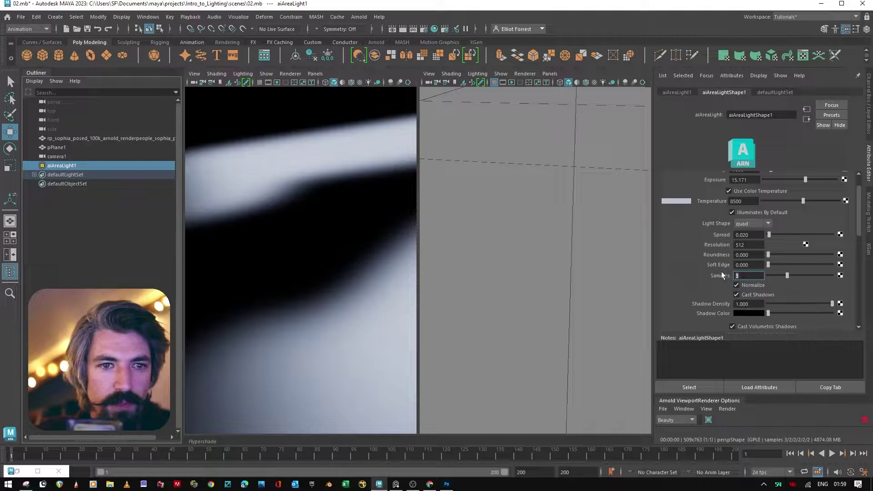
key(Tab)
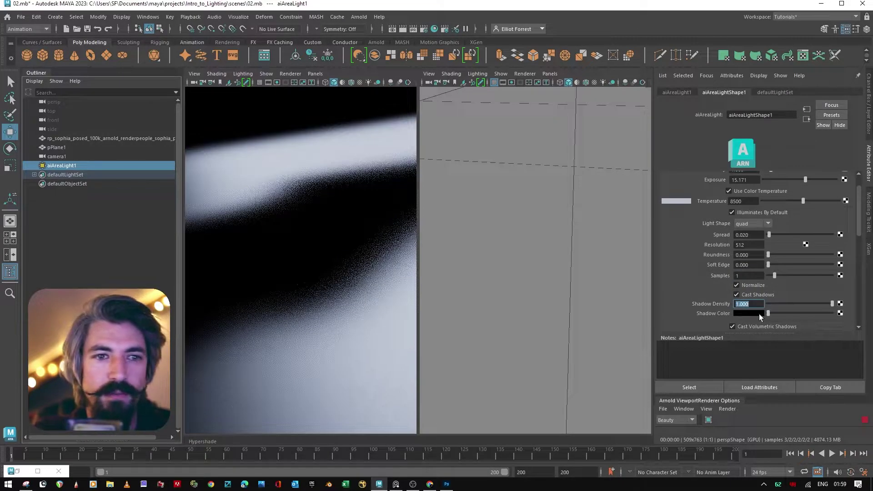
key(shift+Tab)
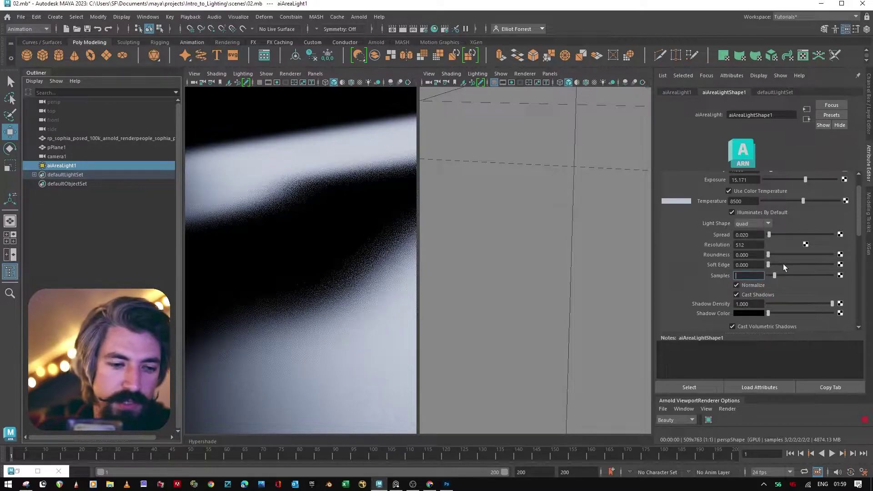
text(2)
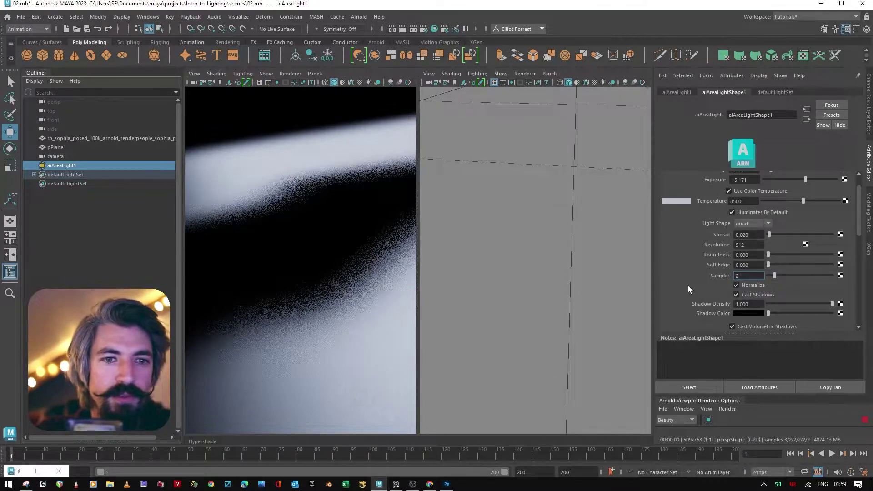
scroll(508, 247, down, 5)
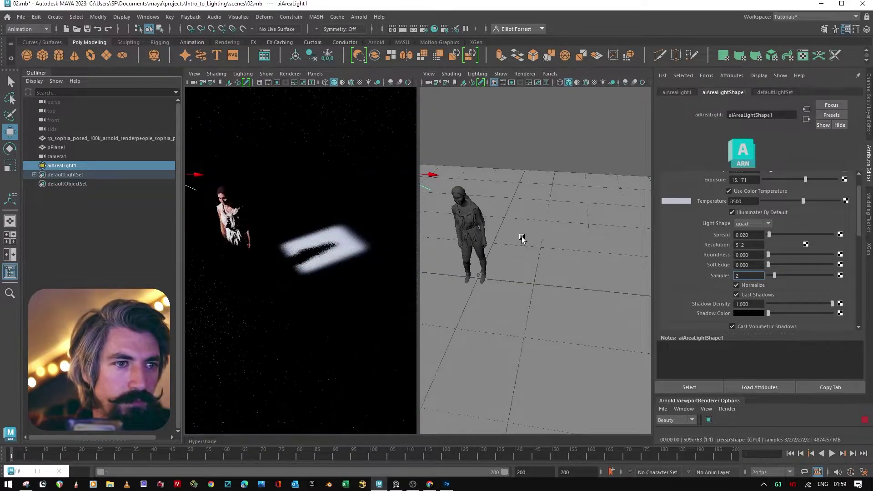
scroll(545, 243, down, 3)
scroll(578, 266, down, 3)
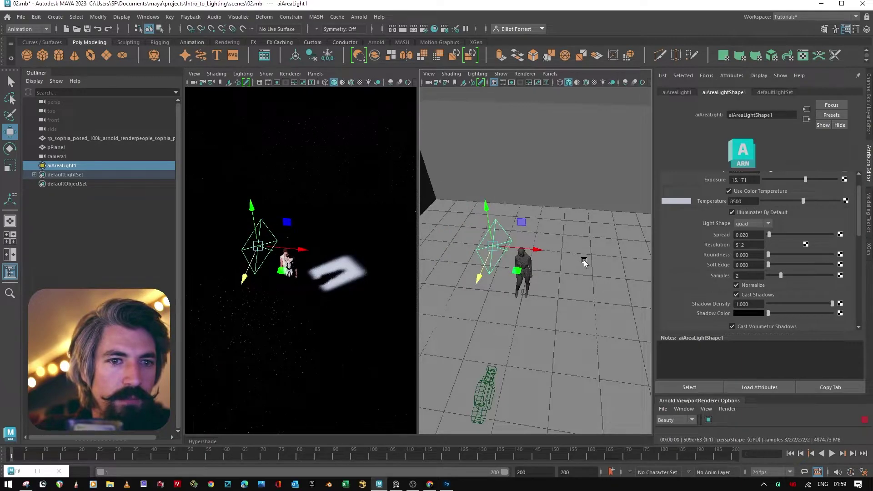
scroll(582, 261, down, 2)
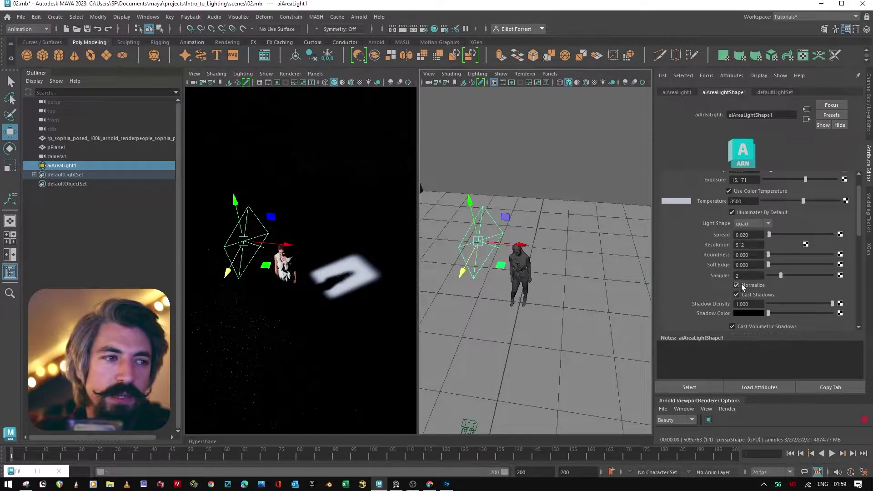
click(736, 295)
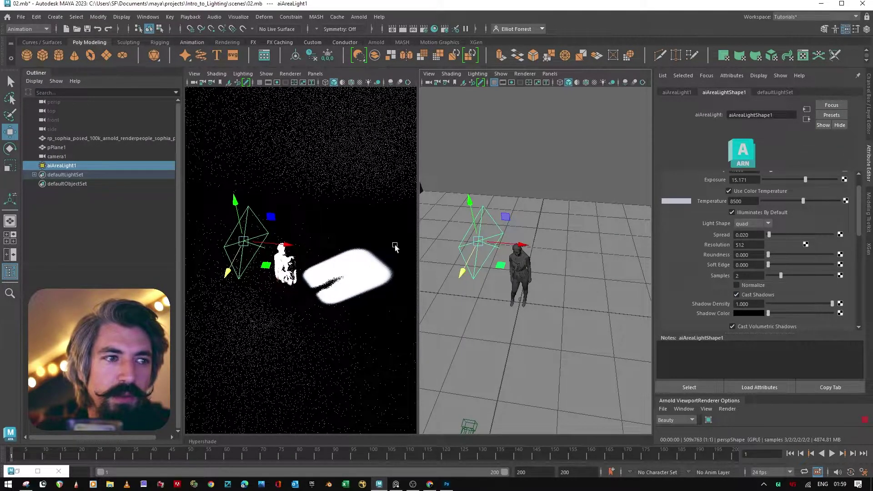
alt+drag(512, 246, 582, 246)
click(755, 286)
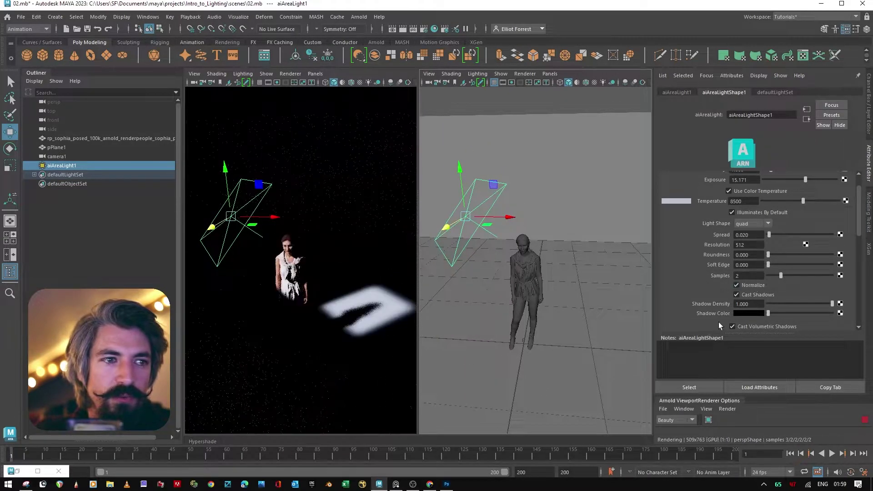
Step: Scale the area light down to a small rectangle, then enlarge it slightly again
key(r)
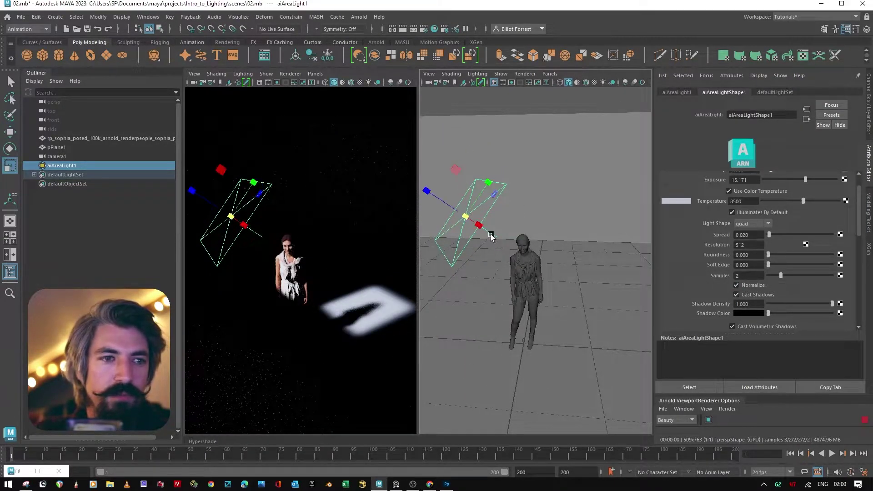
drag(463, 218, 347, 264)
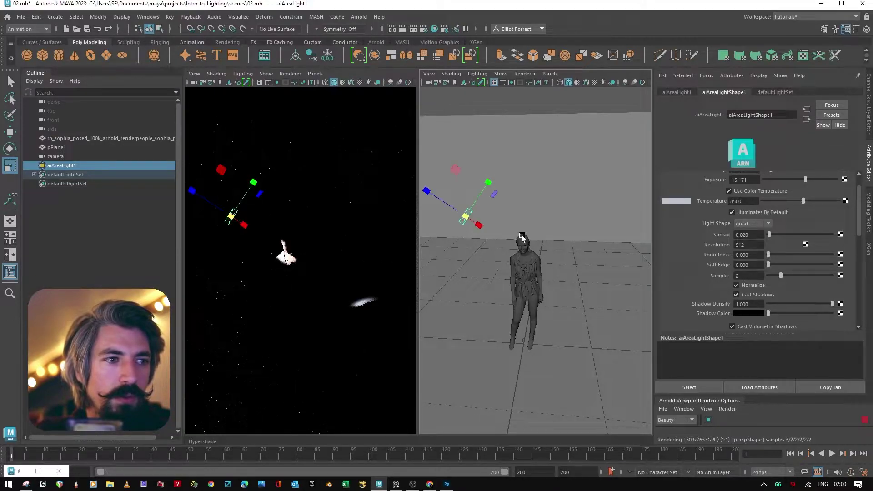
scroll(520, 236, up, 5)
scroll(528, 234, down, 3)
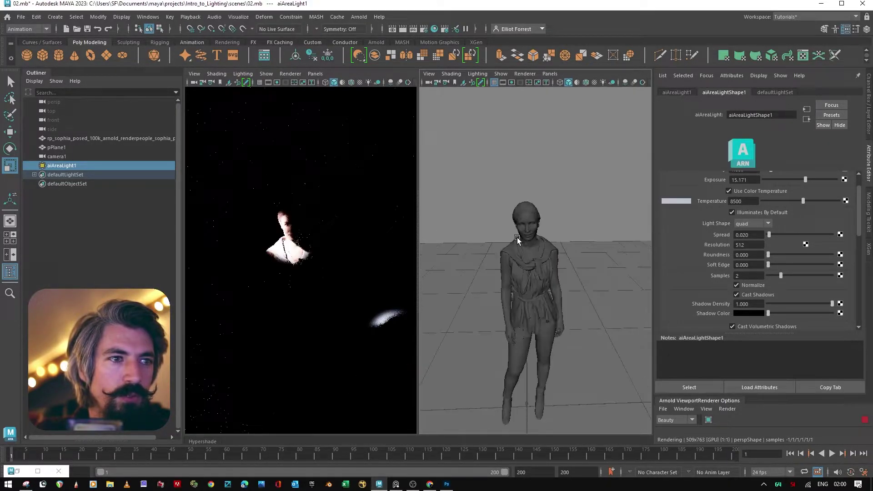
scroll(503, 238, down, 4)
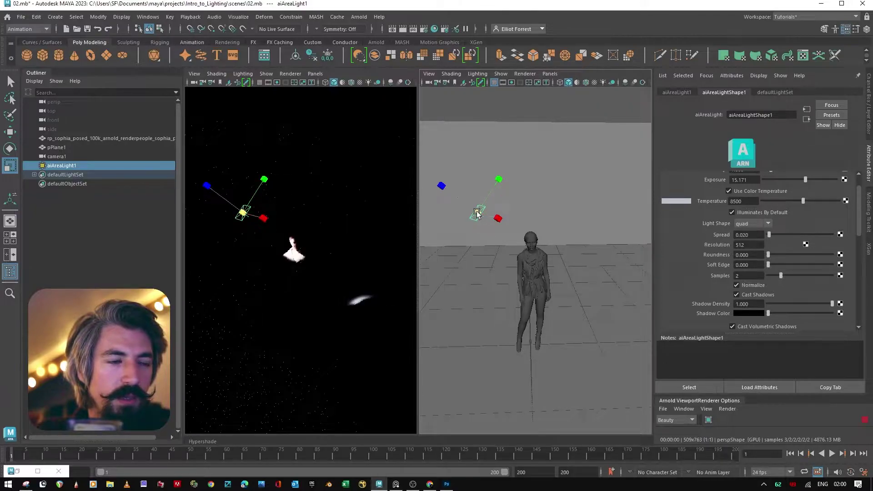
drag(477, 213, 481, 212)
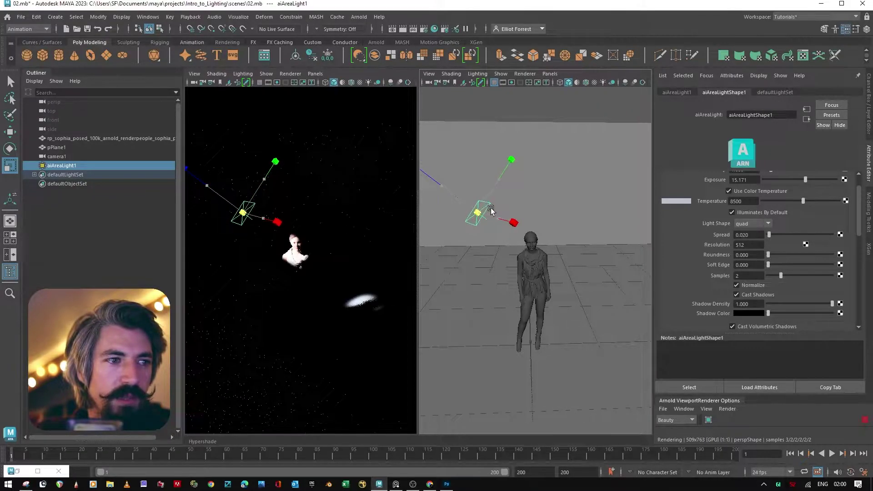
drag(504, 208, 515, 255)
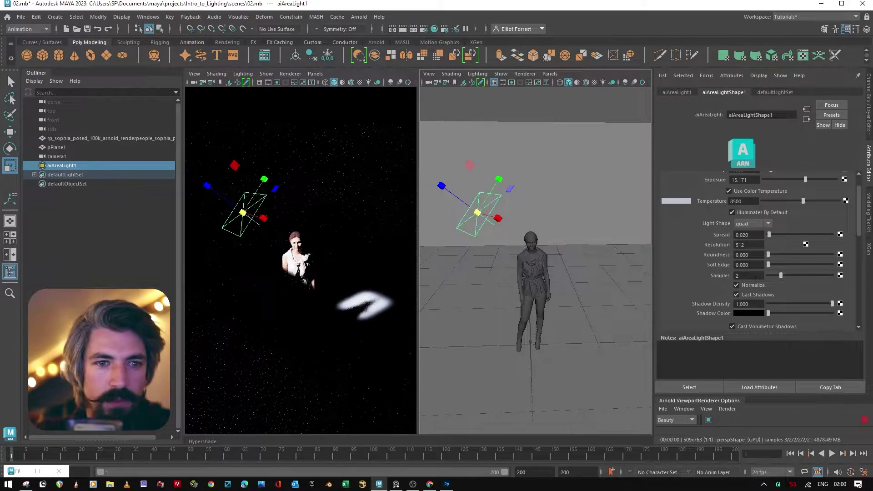
Step: Turn off Normalize, enlarge the area light, and lower its exposure to about 8
click(755, 287)
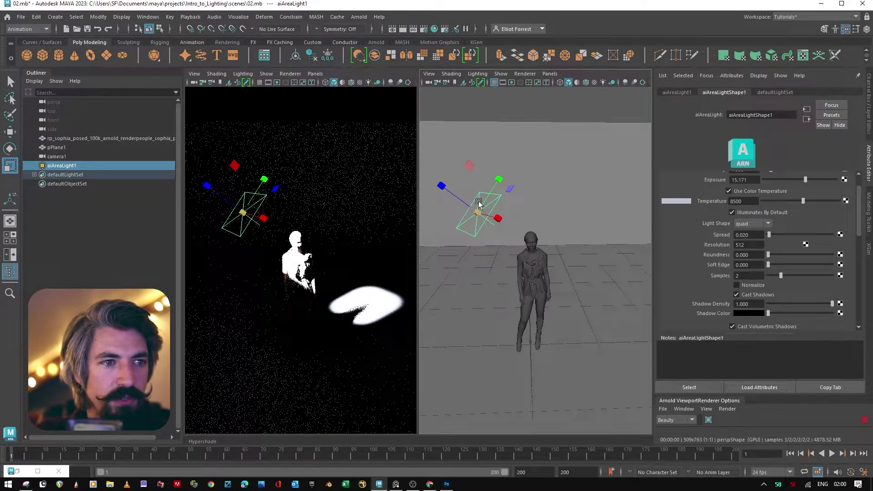
drag(477, 211, 512, 217)
scroll(786, 207, up, 2)
drag(810, 208, 788, 216)
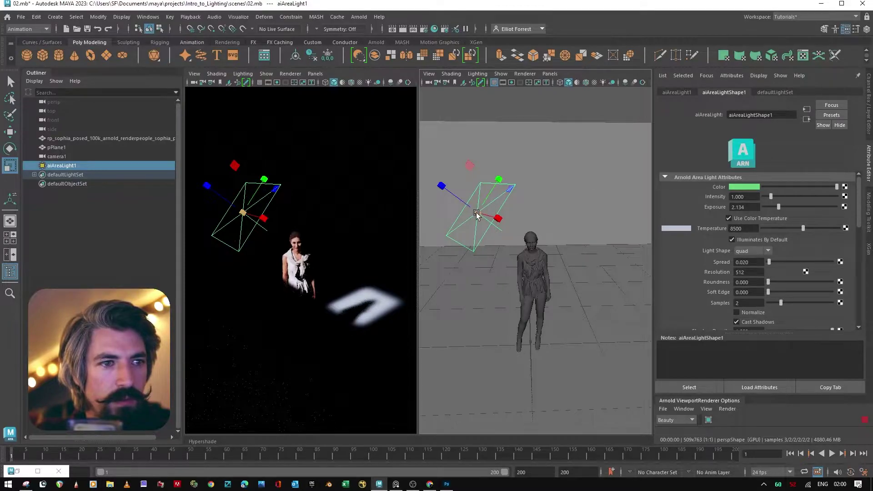
drag(476, 214, 526, 221)
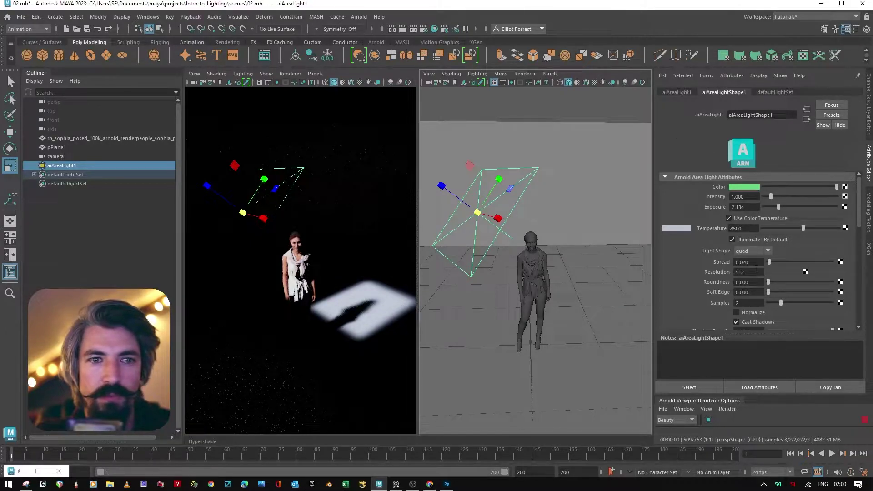
Step: Re-enable Normalize, raise exposure to 15.955, and grow the light a bit more
click(749, 313)
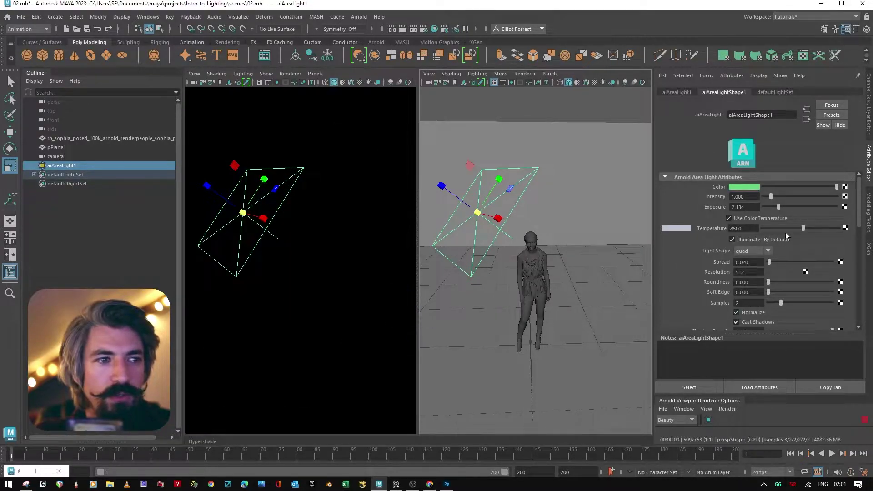
drag(780, 209, 807, 208)
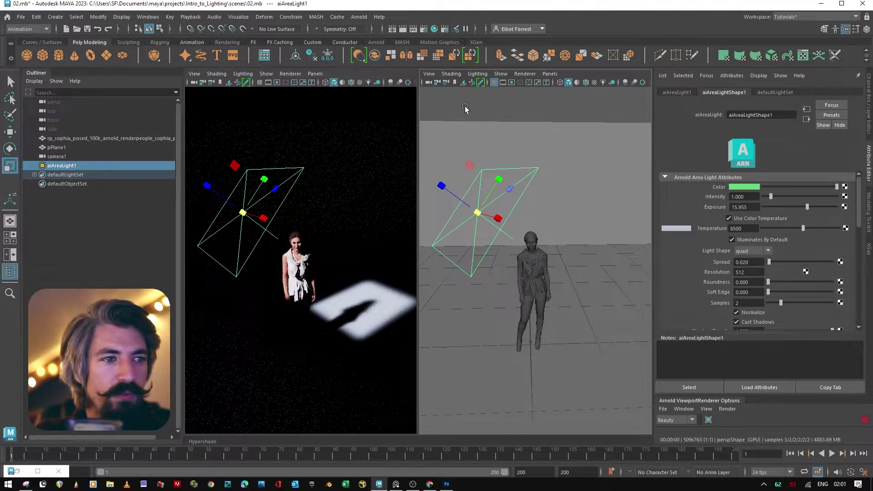
drag(246, 212, 269, 200)
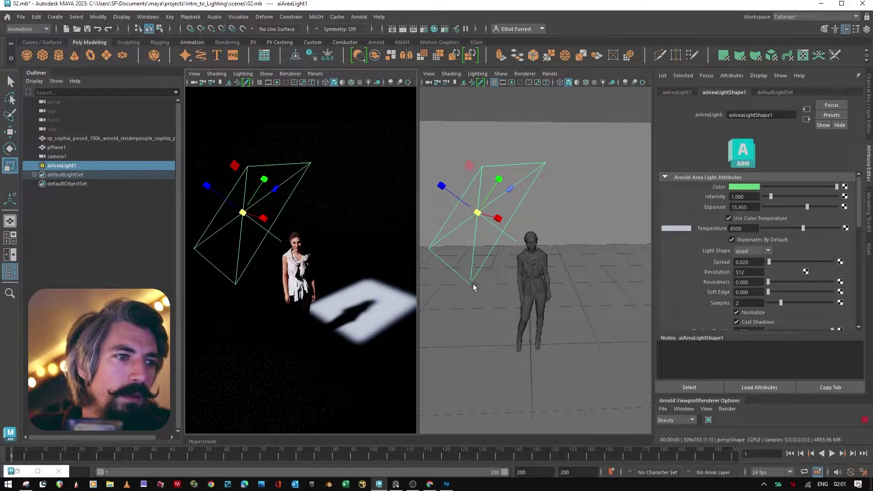
scroll(681, 301, down, 5)
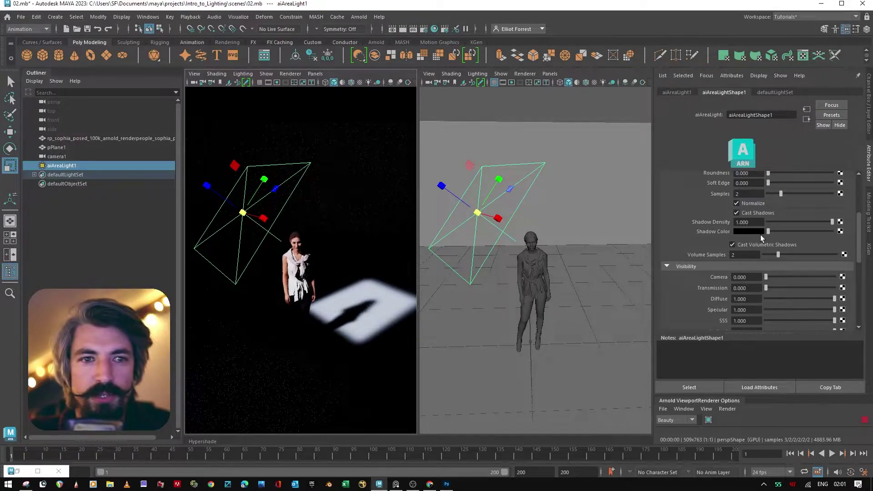
scroll(707, 250, down, 3)
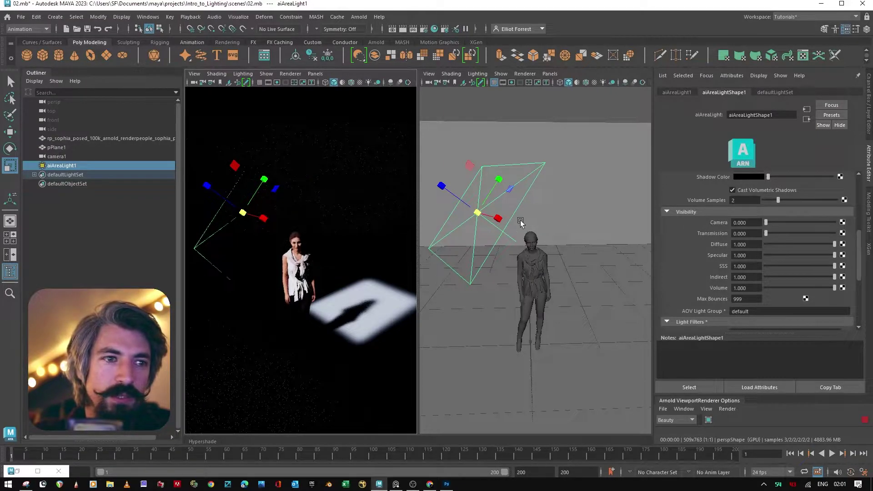
alt+drag(520, 221, 504, 196)
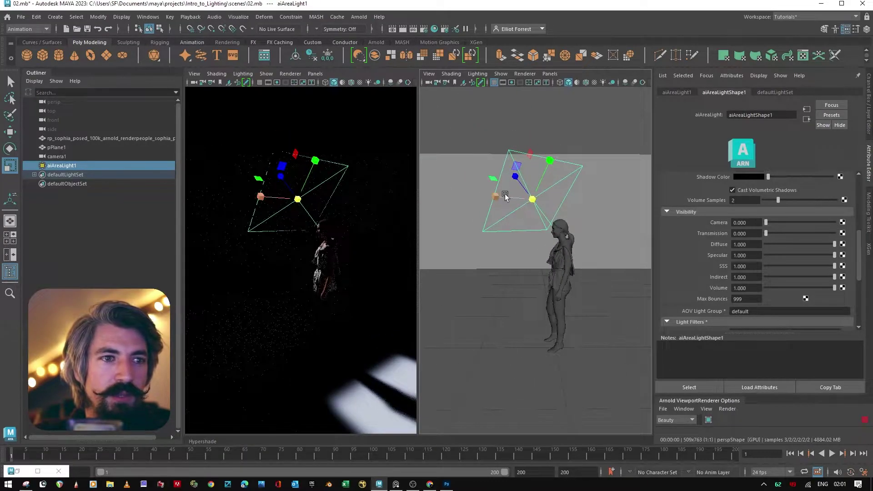
Step: Enable Cast Volumetric Shadows, raise exposure to 17.293, and keep Camera visibility at 0
click(732, 189)
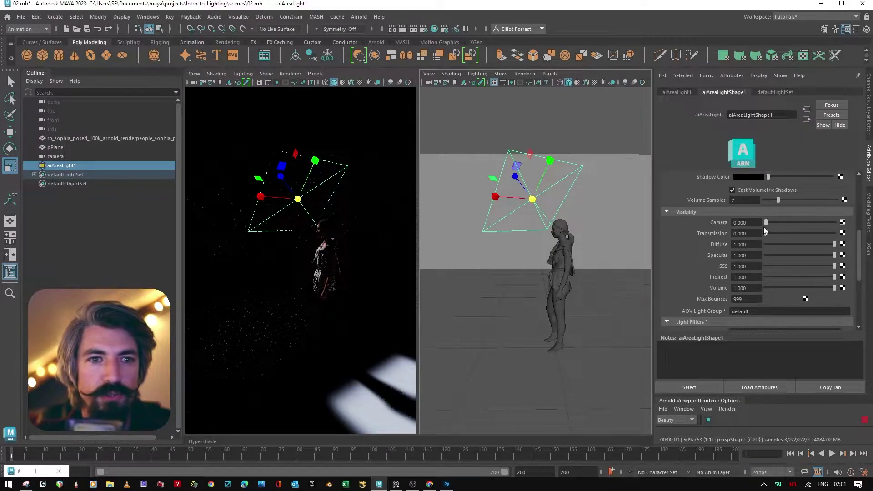
drag(768, 222, 845, 231)
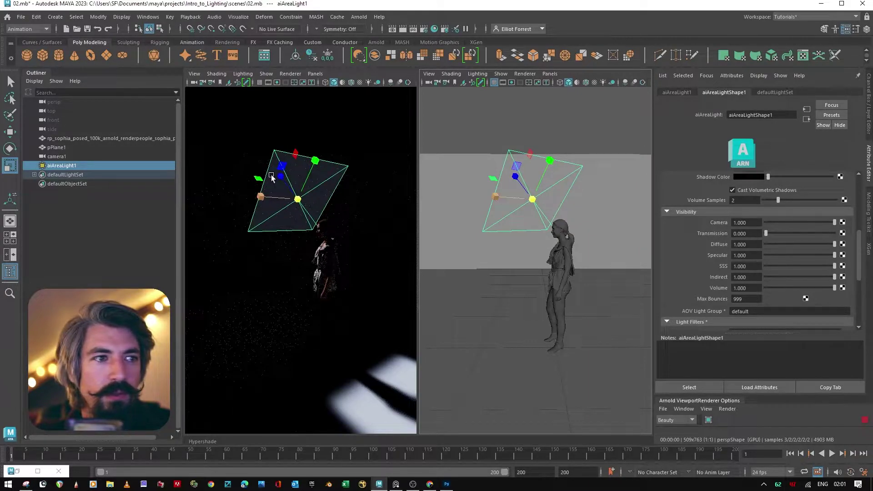
scroll(677, 269, up, 5)
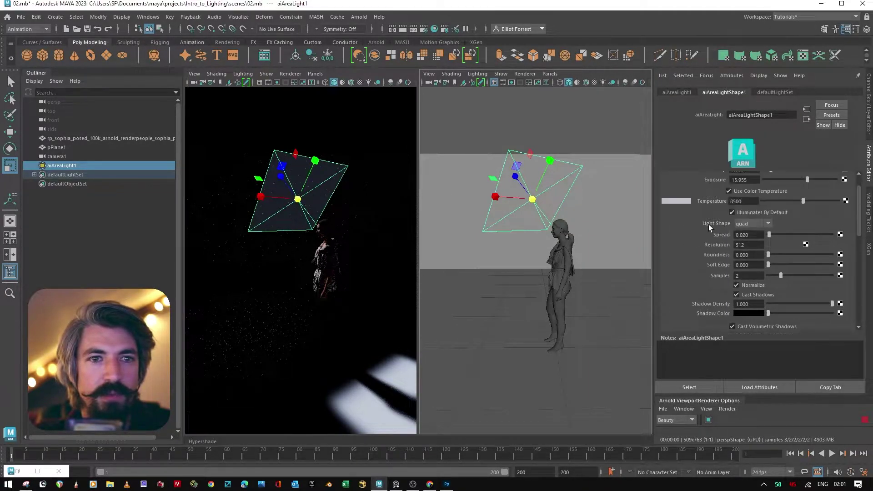
scroll(714, 219, up, 2)
drag(812, 204, 808, 206)
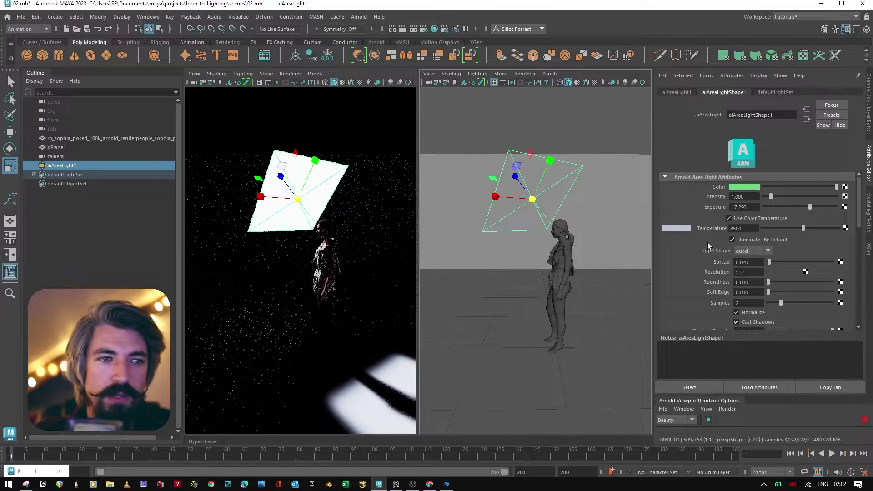
scroll(699, 255, down, 5)
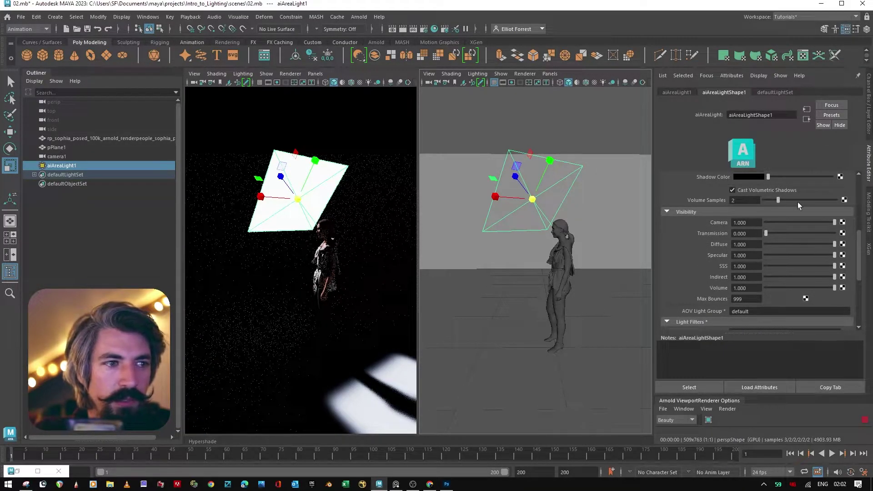
scroll(746, 272, up, 3)
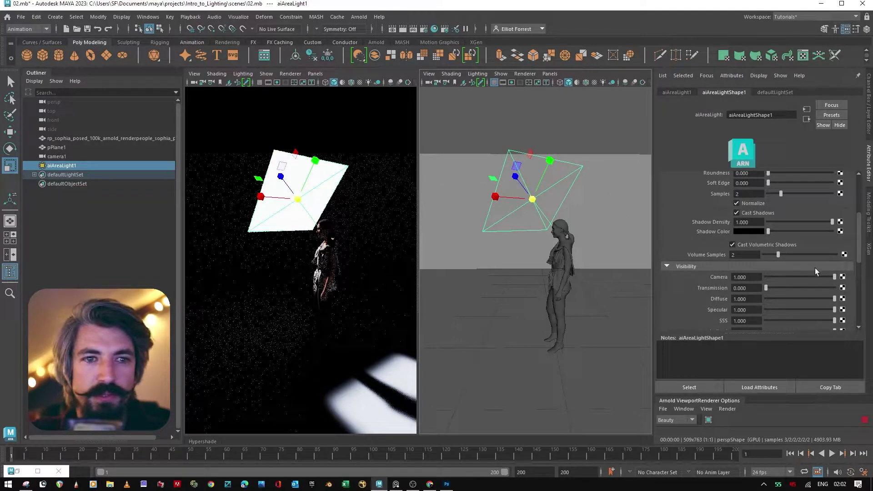
drag(824, 277, 710, 281)
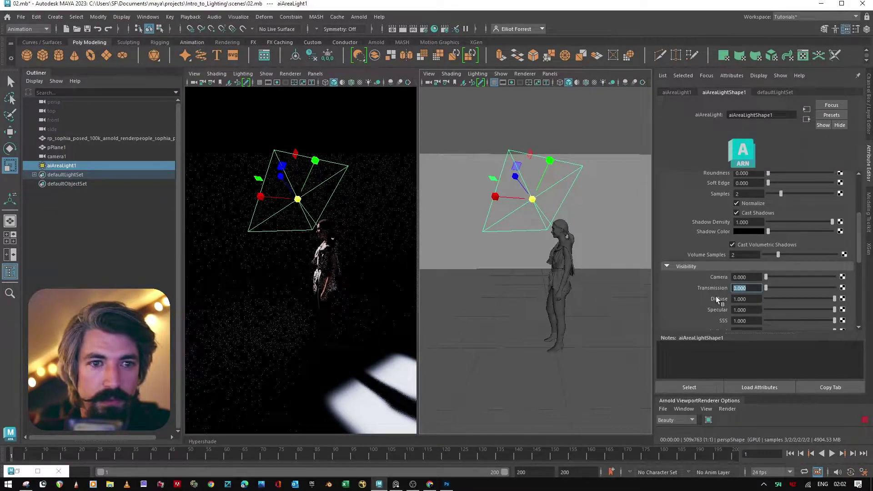
drag(766, 289, 777, 291)
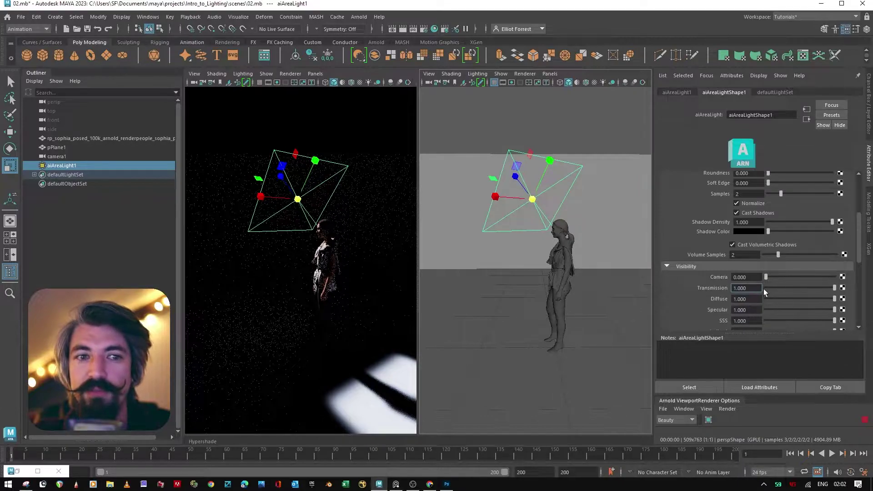
drag(822, 289, 685, 287)
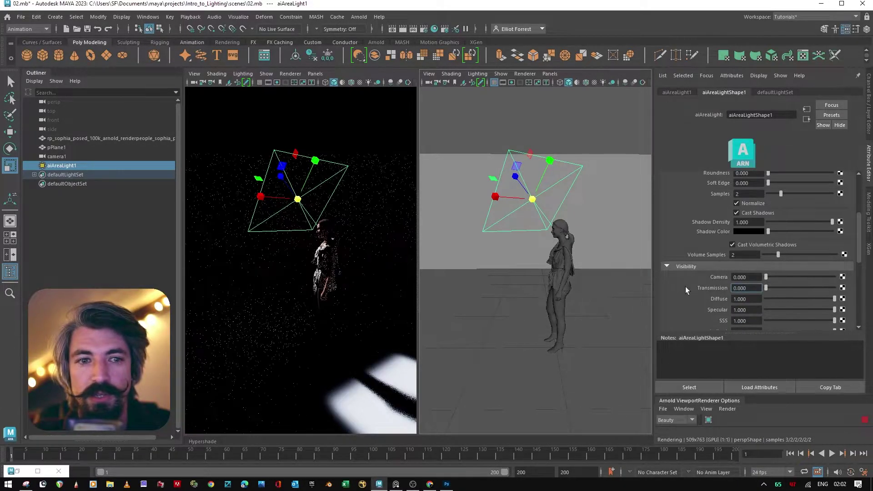
scroll(714, 295, down, 10)
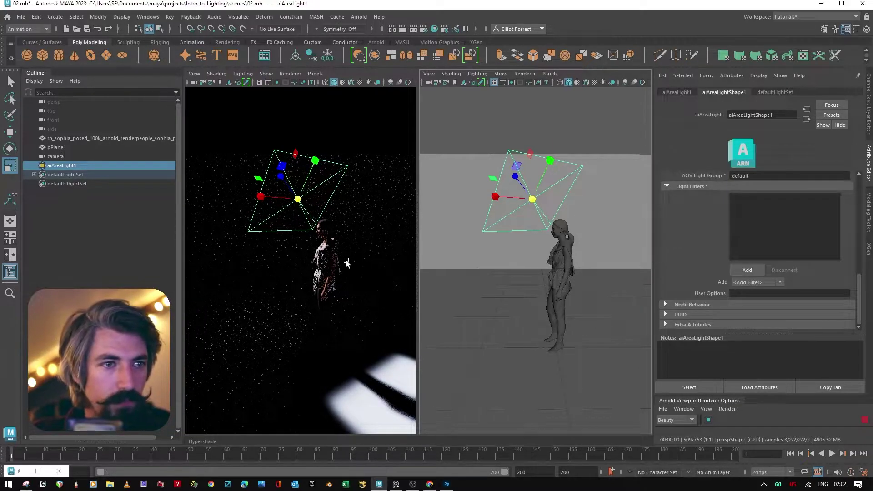
alt+drag(275, 250, 481, 252)
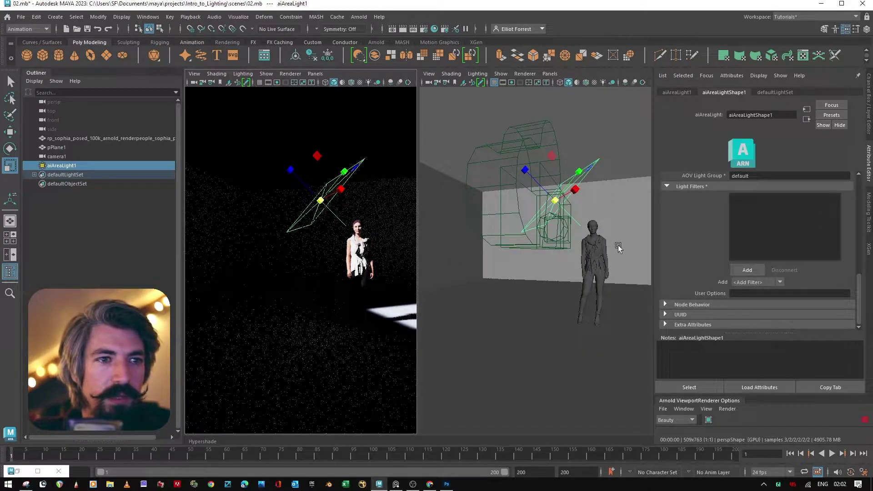
alt+drag(616, 246, 610, 371)
alt+drag(633, 168, 605, 255)
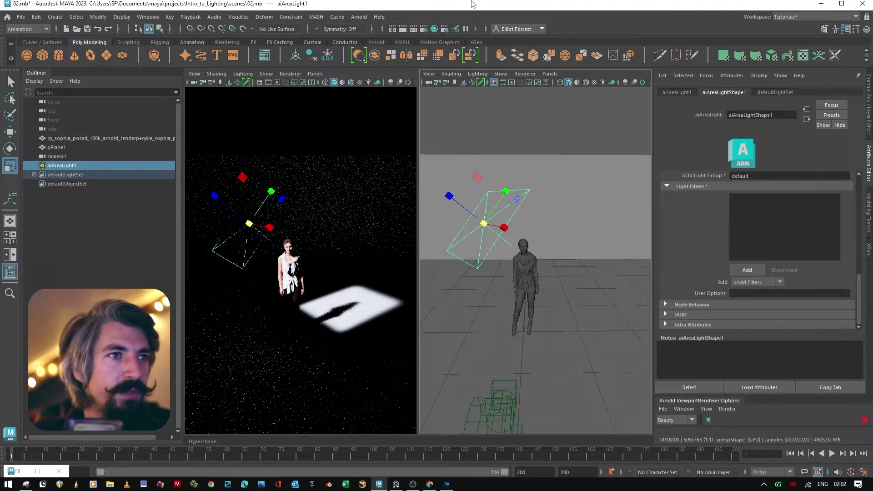
Step: Add an Arnold Photometric Light, undo it, and bring up the Create menu
click(359, 17)
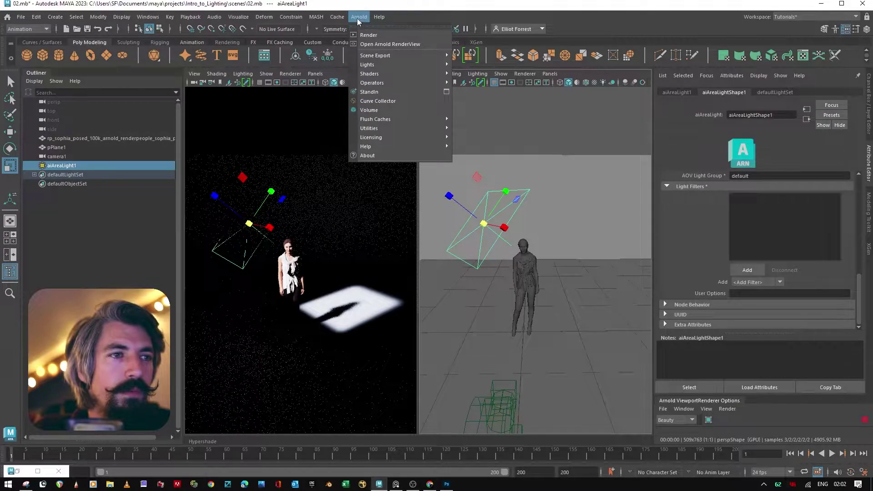
mouse_move(394, 65)
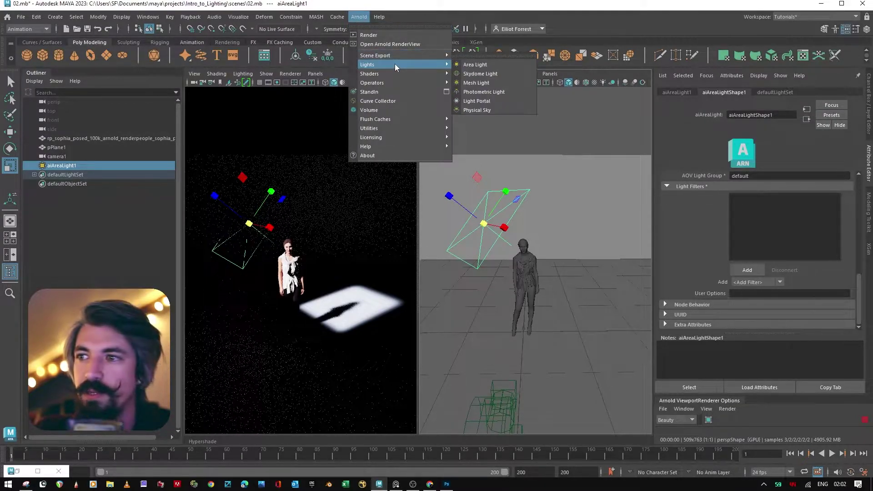
click(500, 92)
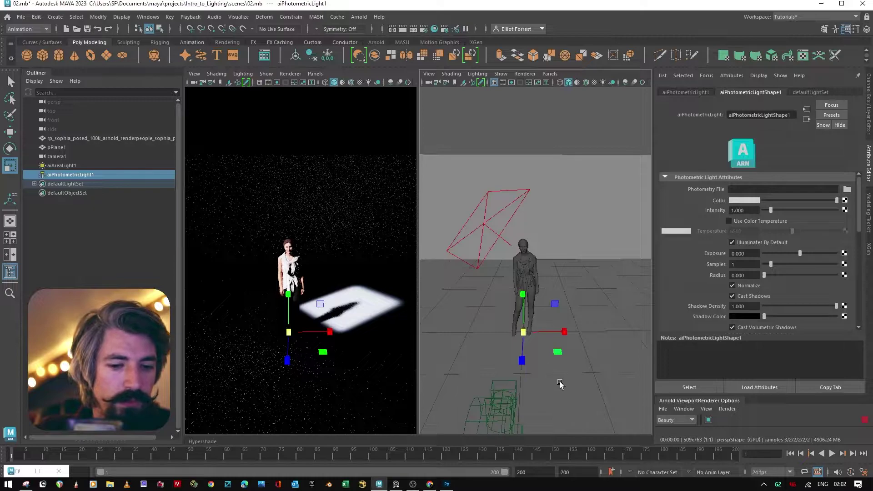
click(560, 385)
click(55, 17)
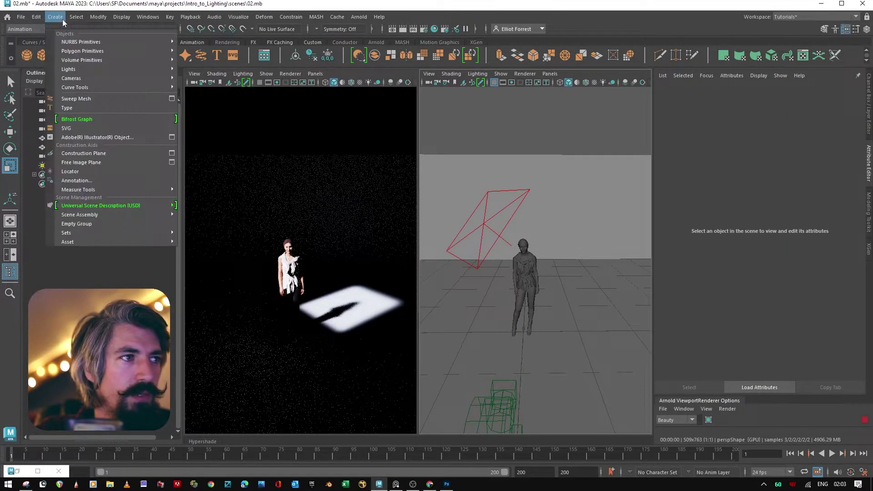
Step: Create a spot light and slide it out to the figure's left
mouse_move(117, 80)
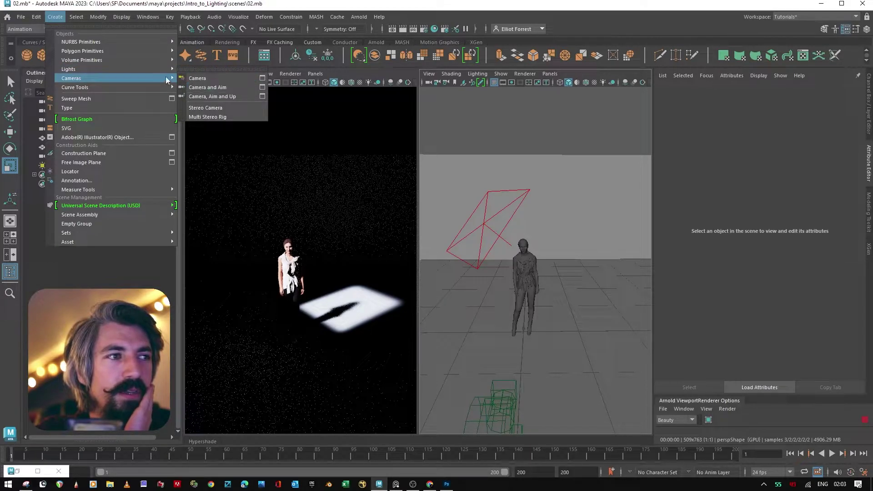
mouse_move(136, 69)
click(201, 96)
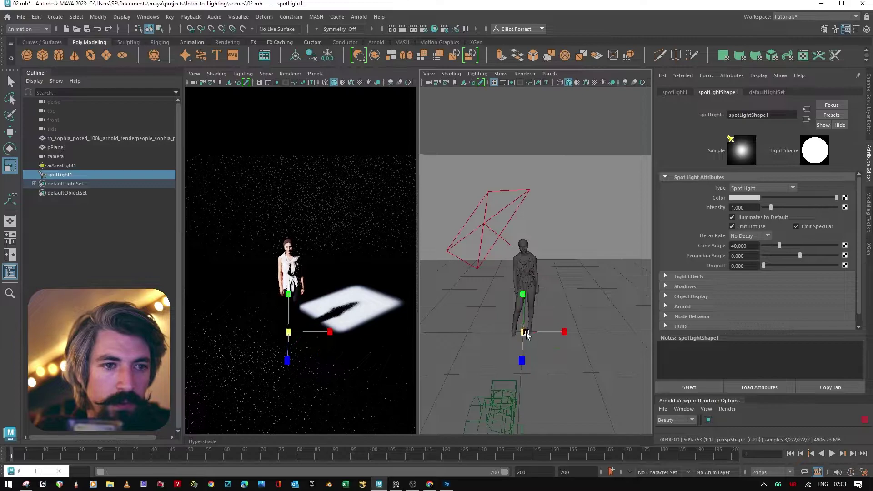
drag(526, 333, 571, 327)
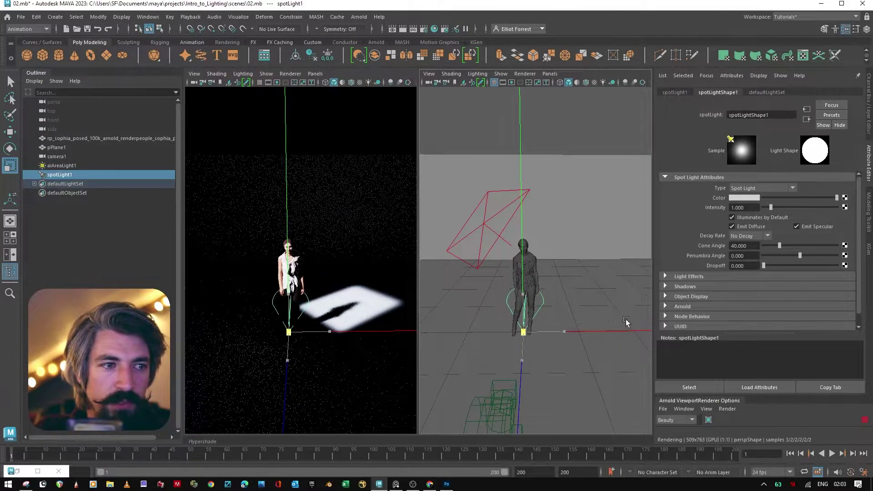
key(w)
drag(565, 334, 483, 350)
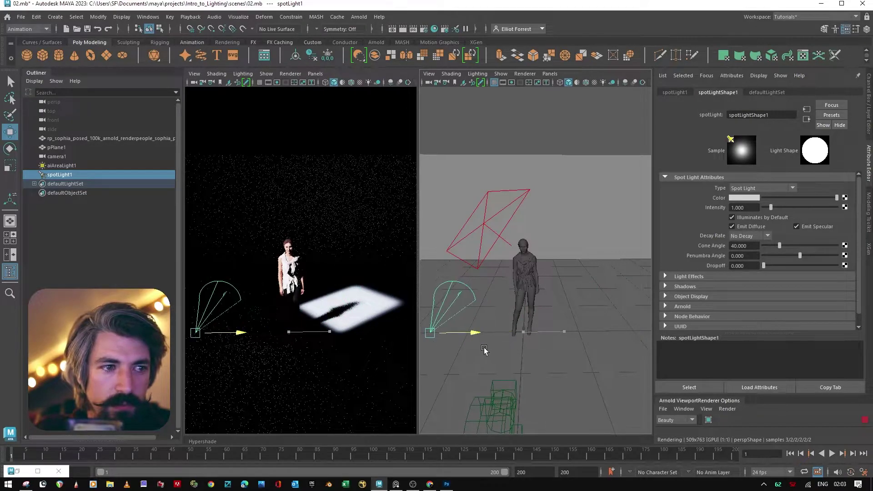
Step: Raise the spot light above the floor, undoing trial rotations so the cone points down
key(e)
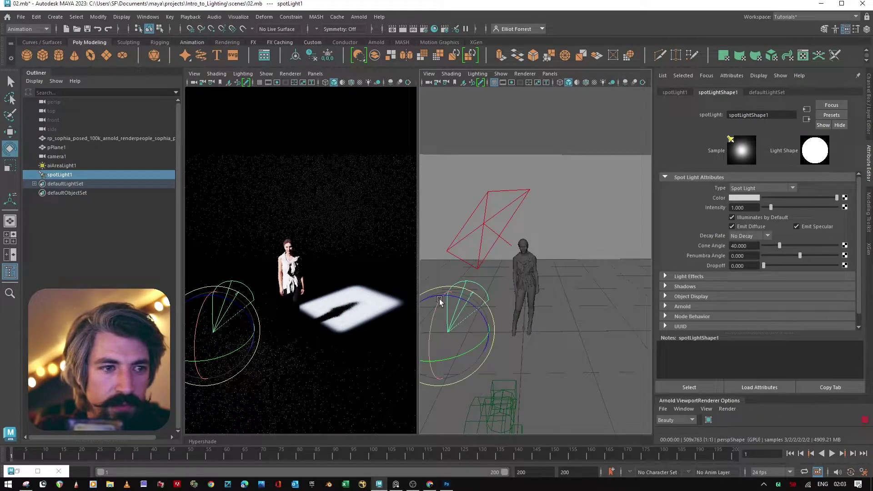
drag(437, 306, 433, 354)
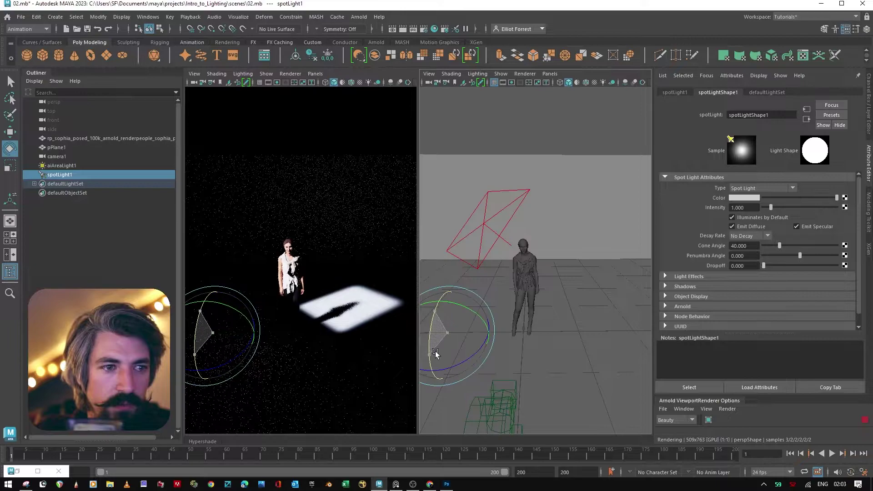
alt+middle_drag(456, 305, 523, 312)
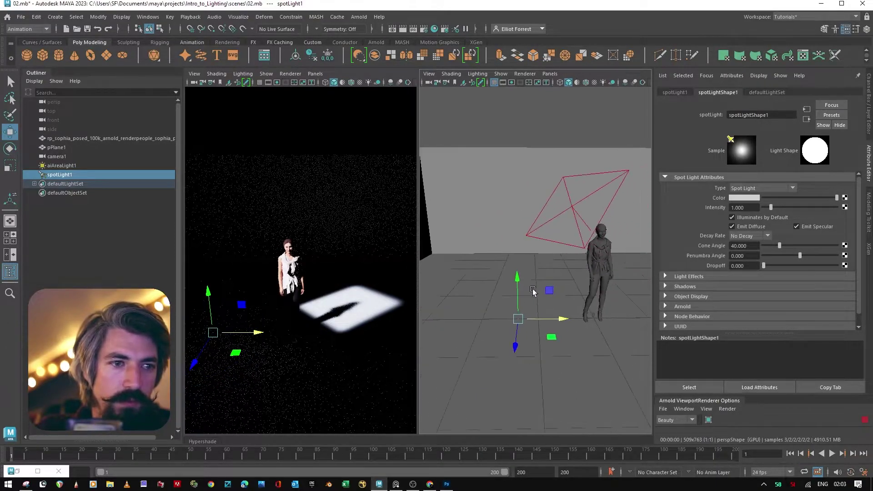
drag(516, 291, 520, 149)
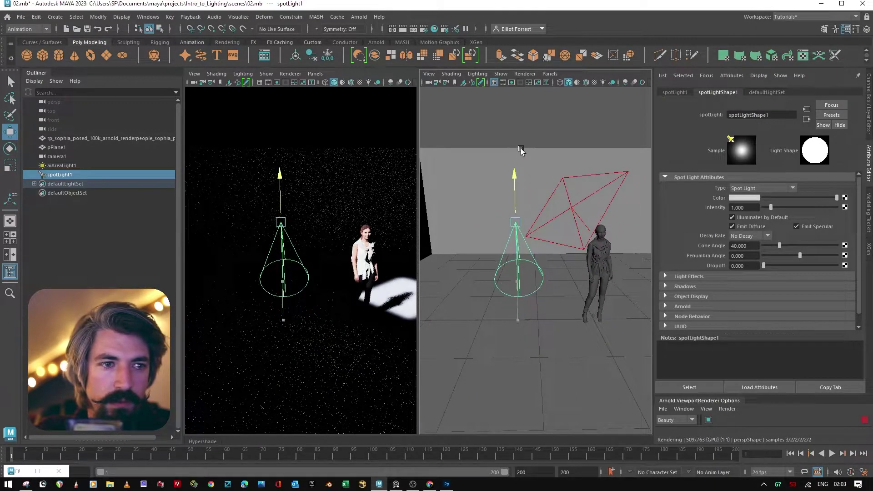
key(e)
alt+drag(569, 194, 566, 156)
key(ctrl+z)
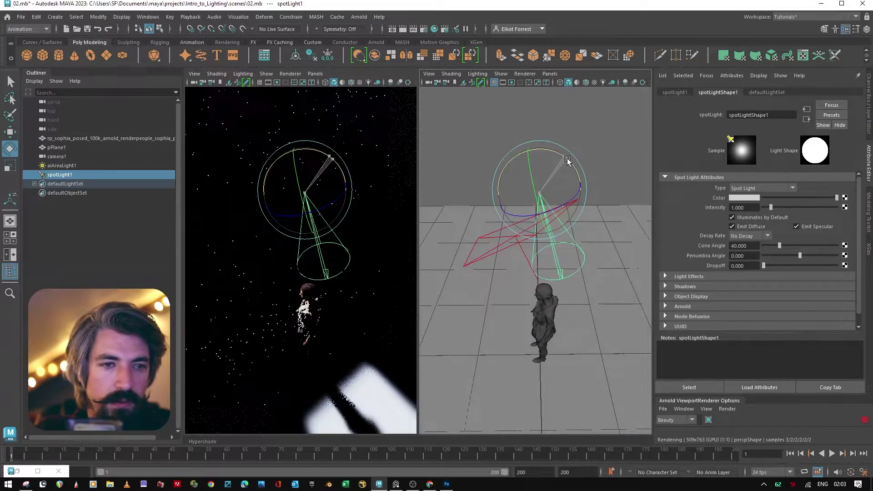
key(ctrl+z)
alt+drag(520, 285, 627, 313)
Step: Scale the spot light up and position it slightly left, higher above the figure
key(r)
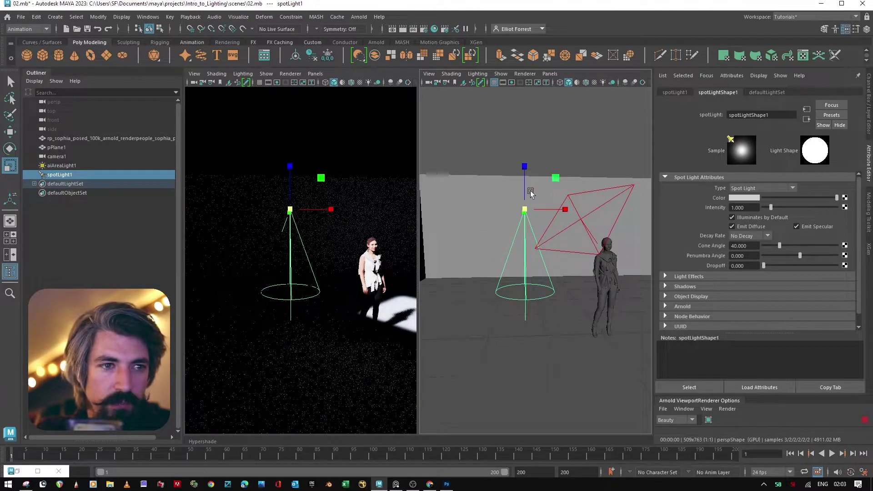
drag(524, 209, 586, 207)
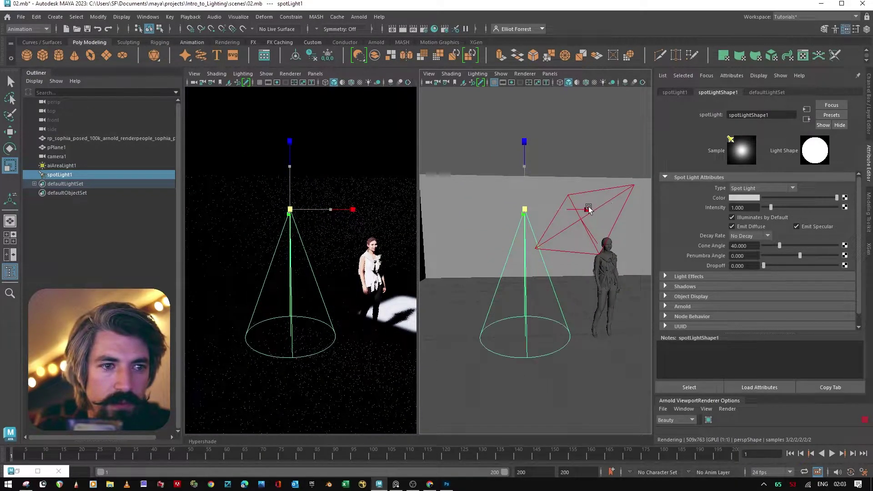
key(w)
drag(530, 210, 490, 212)
drag(485, 182, 485, 168)
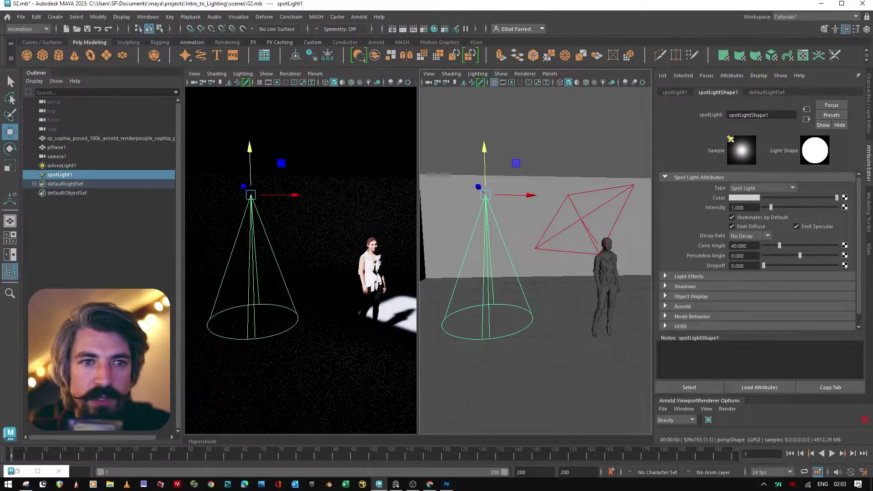
Step: Expand spotLight1's Arnold settings in the Attribute Editor
scroll(693, 278, down, 1)
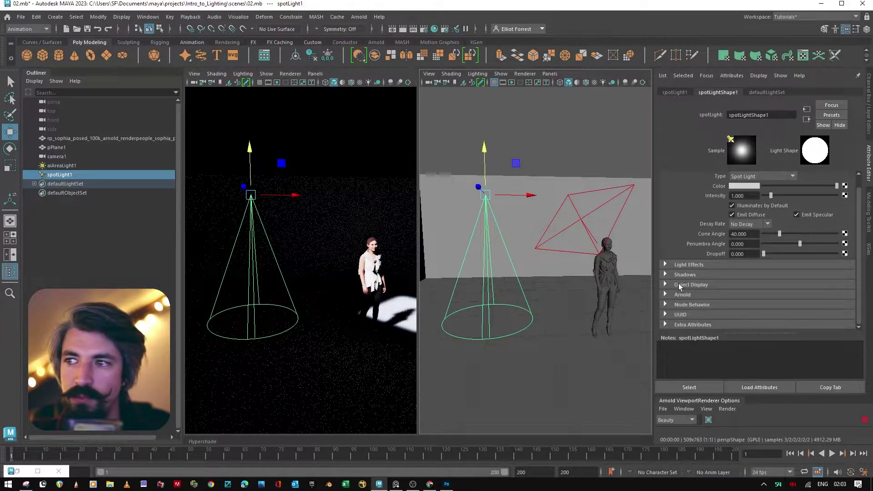
click(680, 295)
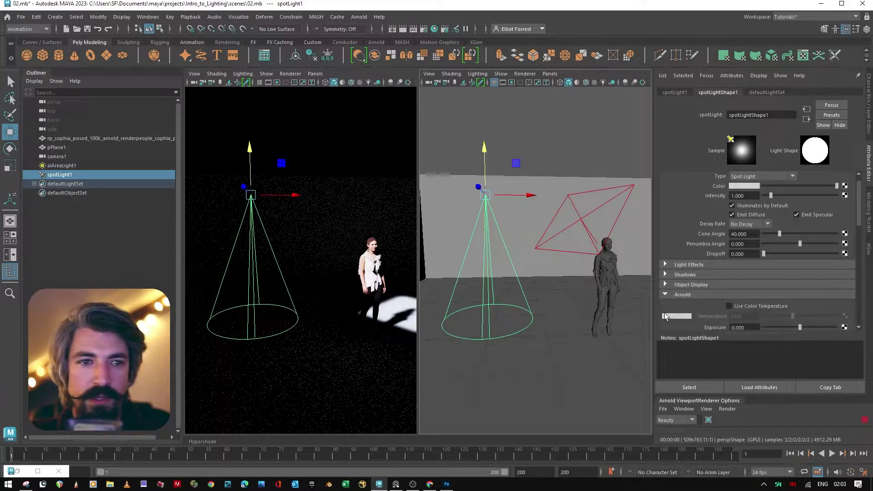
scroll(674, 298, down, 5)
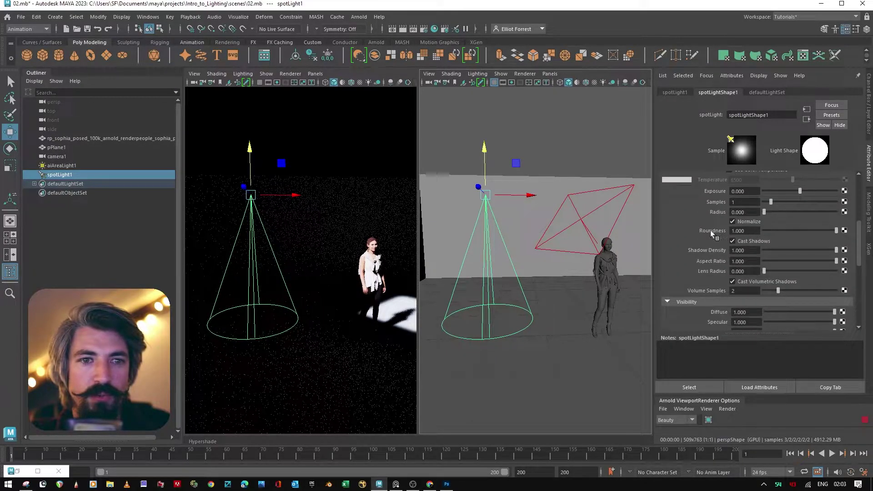
scroll(712, 234, up, 2)
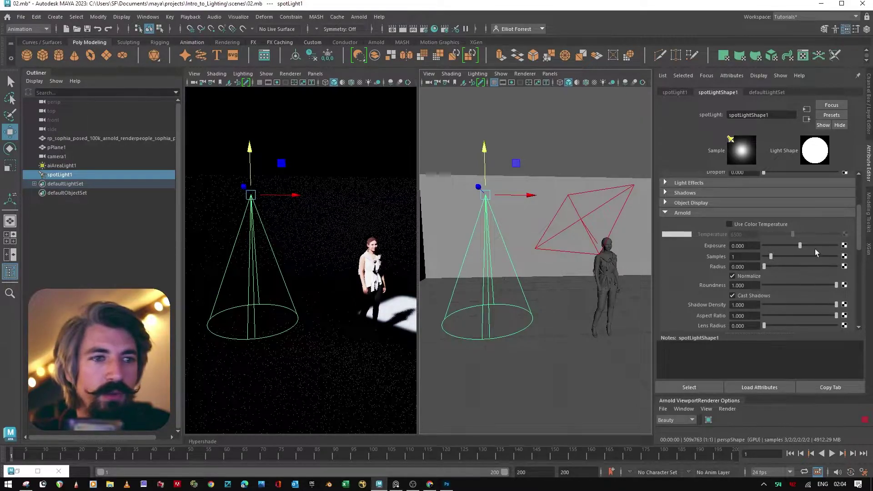
scroll(687, 274, up, 3)
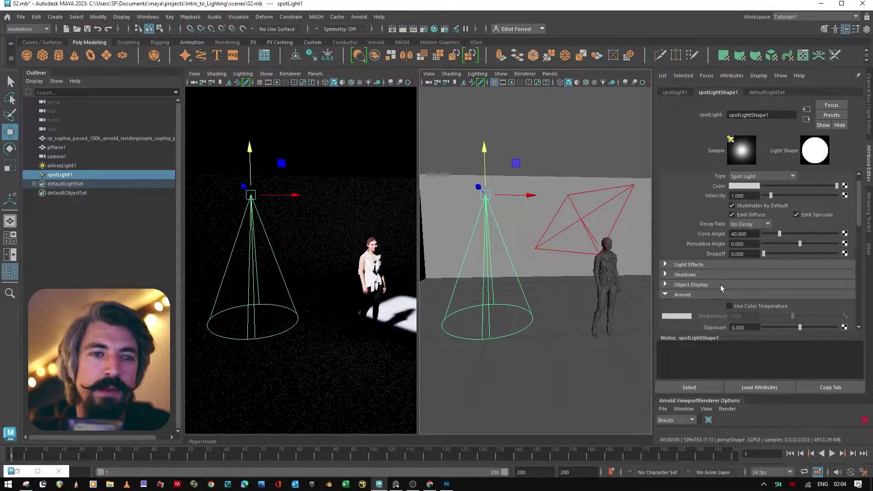
scroll(727, 282, down, 2)
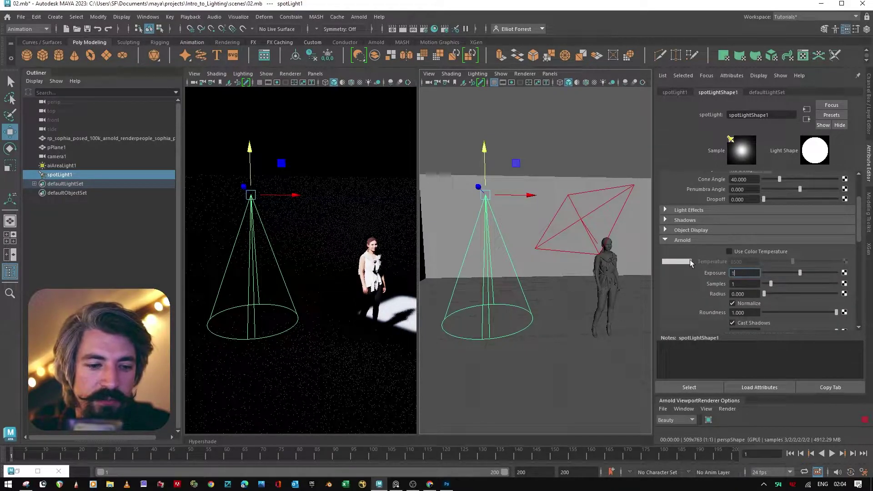
Step: Raise spotLight1's Arnold exposure to 19.299, then scroll up to Spot Light Attributes
key(Return)
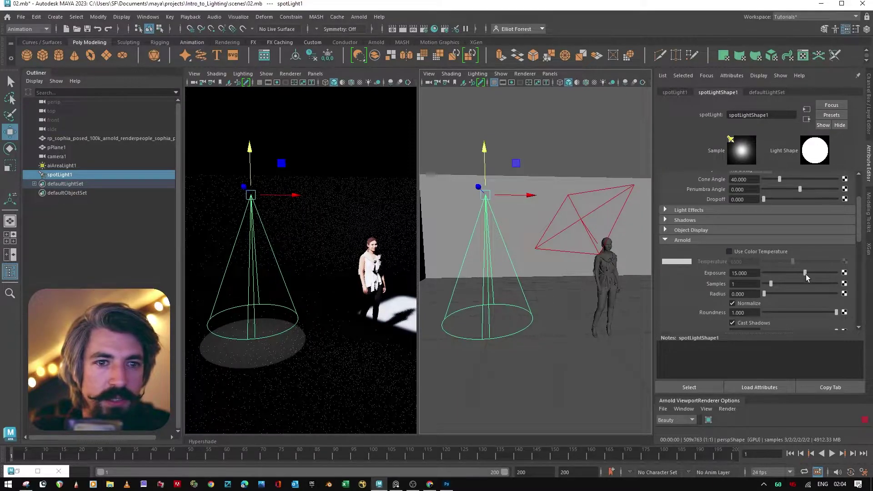
drag(805, 274, 812, 269)
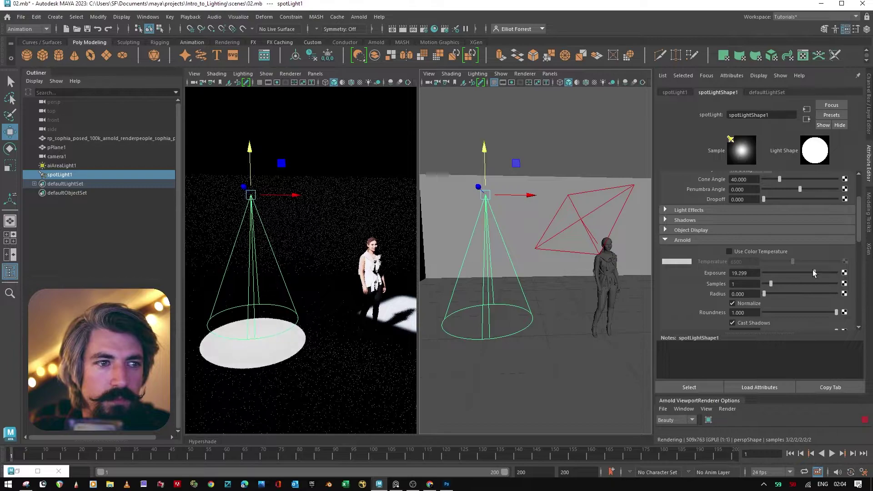
scroll(683, 287, up, 5)
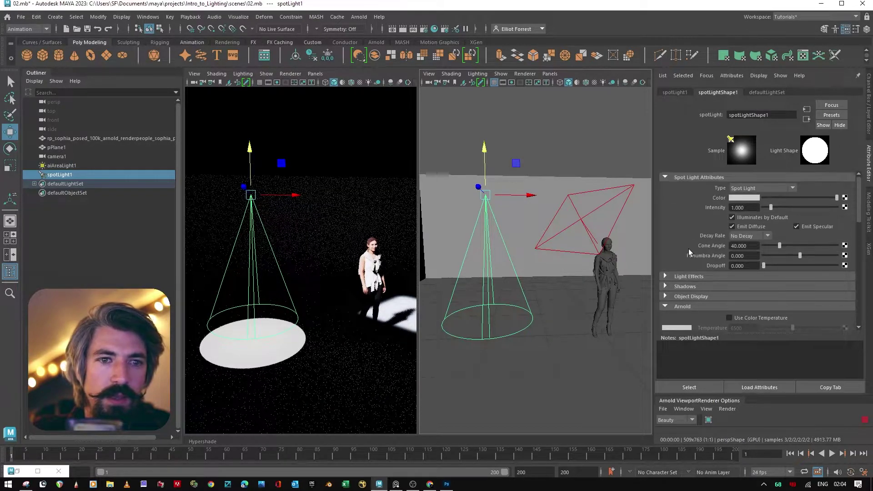
scroll(710, 234, down, 4)
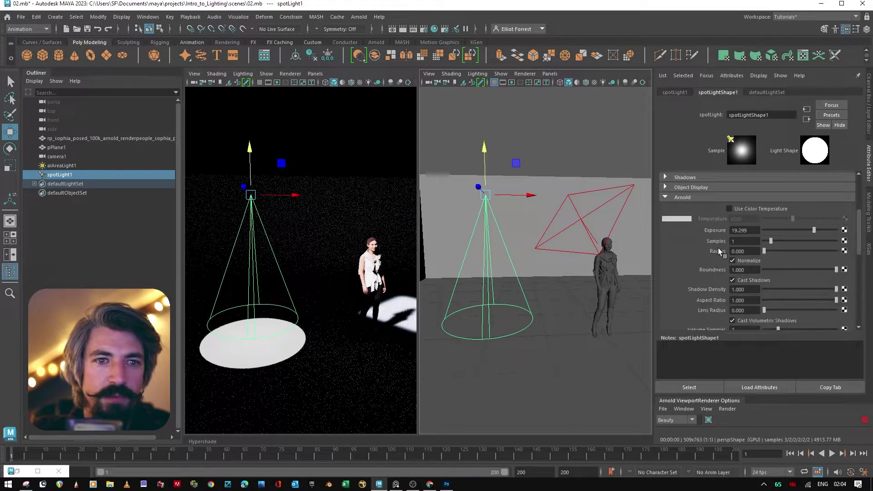
scroll(718, 250, up, 2)
scroll(695, 233, down, 2)
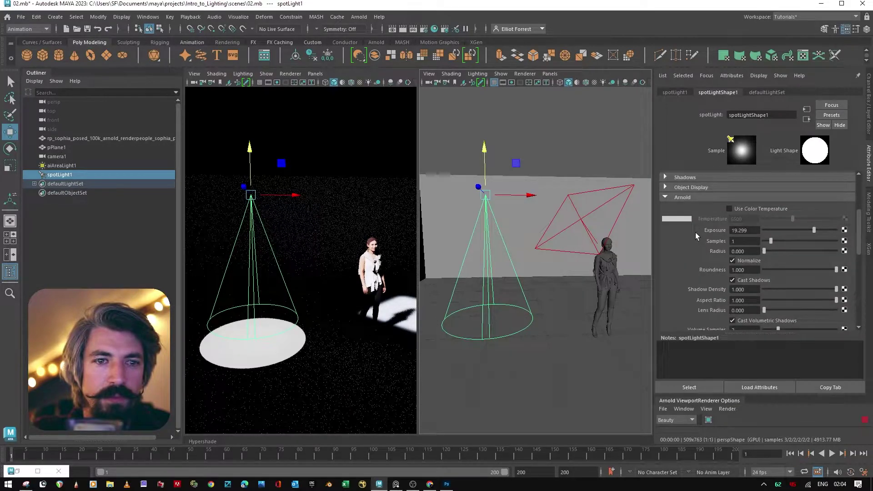
scroll(696, 225, up, 4)
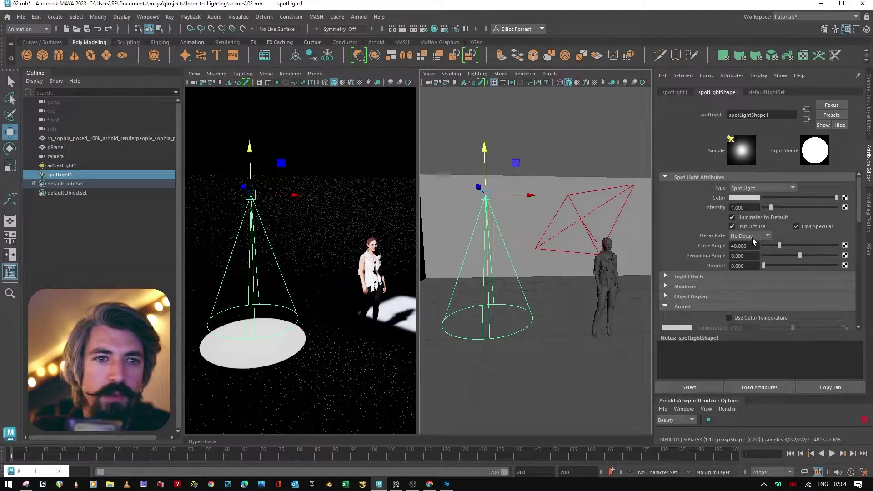
Step: Nudge the cone angle, then set penumbra angle to 2.929 and dropoff to 0.901
mouse_move(779, 246)
mouse_down()
mouse_move(795, 244)
mouse_move(773, 248)
mouse_up()
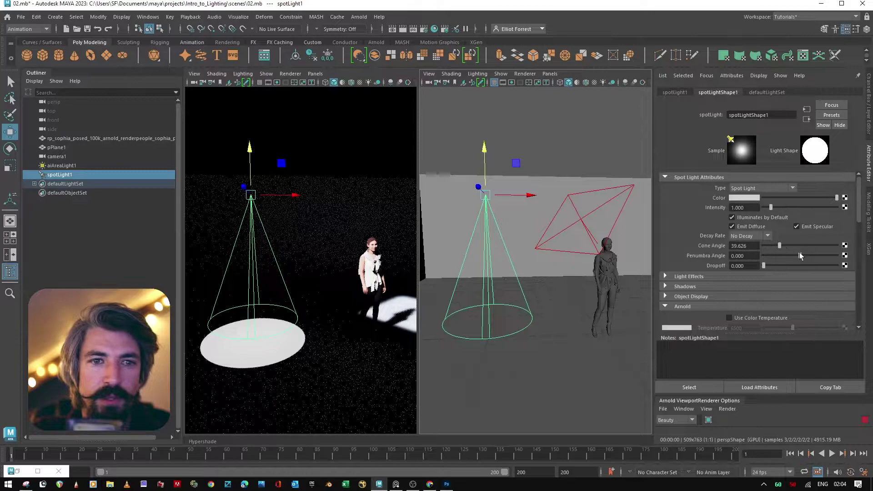
mouse_move(801, 255)
mouse_down()
mouse_move(833, 251)
mouse_move(794, 260)
mouse_move(804, 260)
mouse_up()
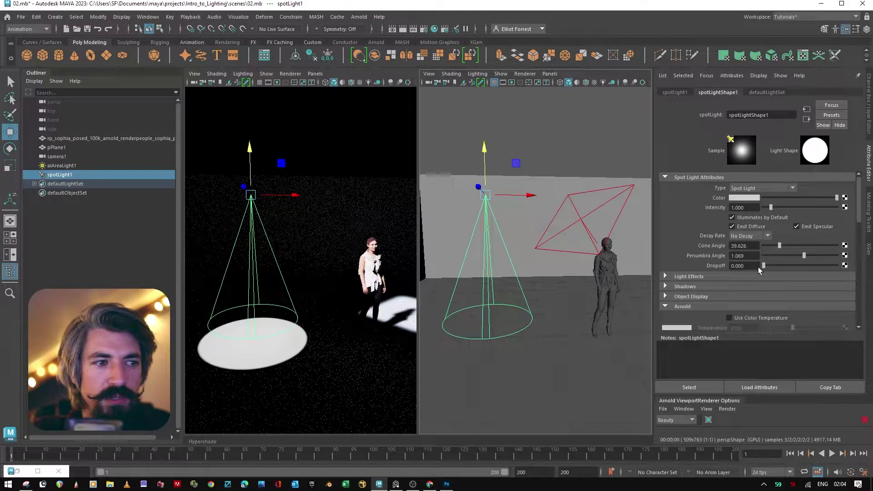
drag(759, 267, 835, 262)
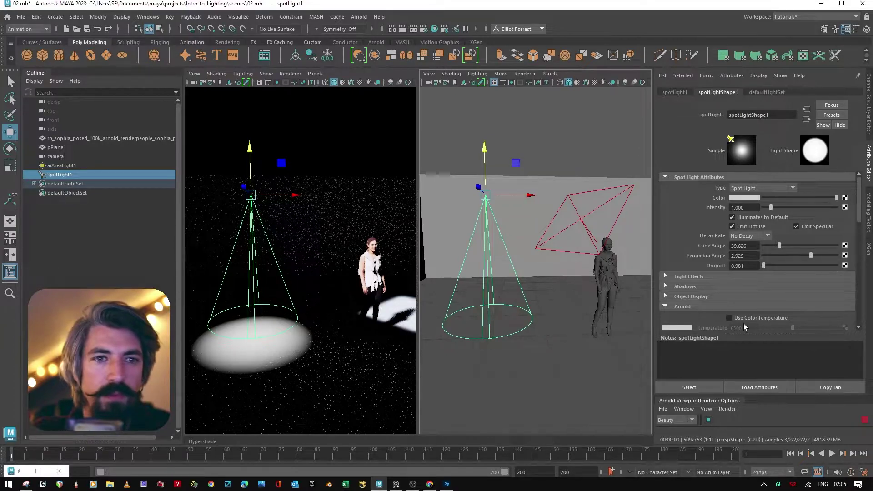
click(743, 235)
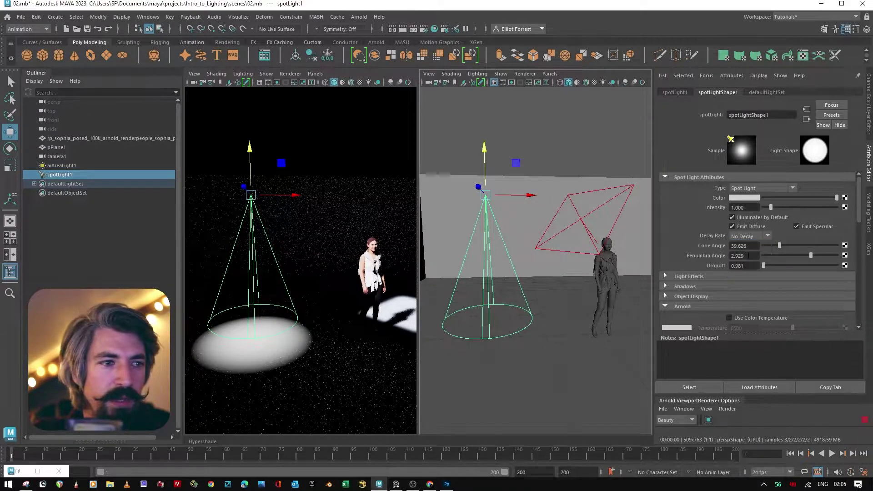
click(745, 245)
click(747, 235)
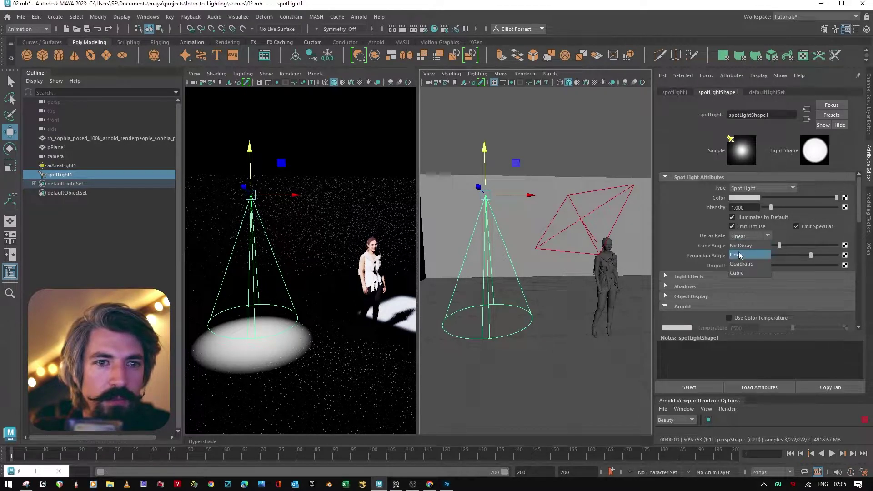
click(746, 264)
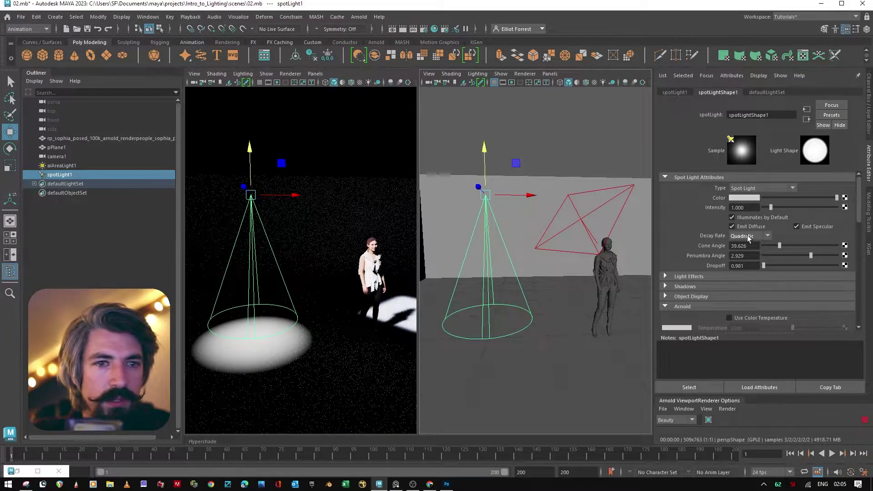
click(748, 235)
click(748, 274)
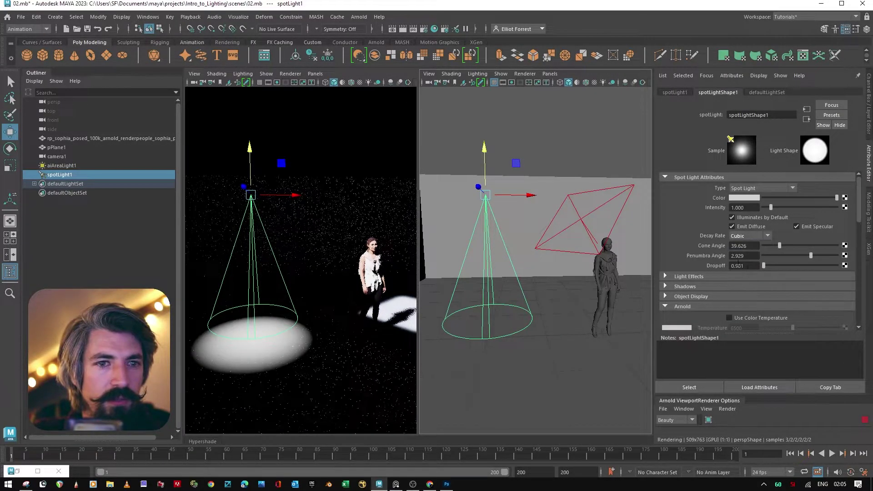
click(740, 237)
click(741, 245)
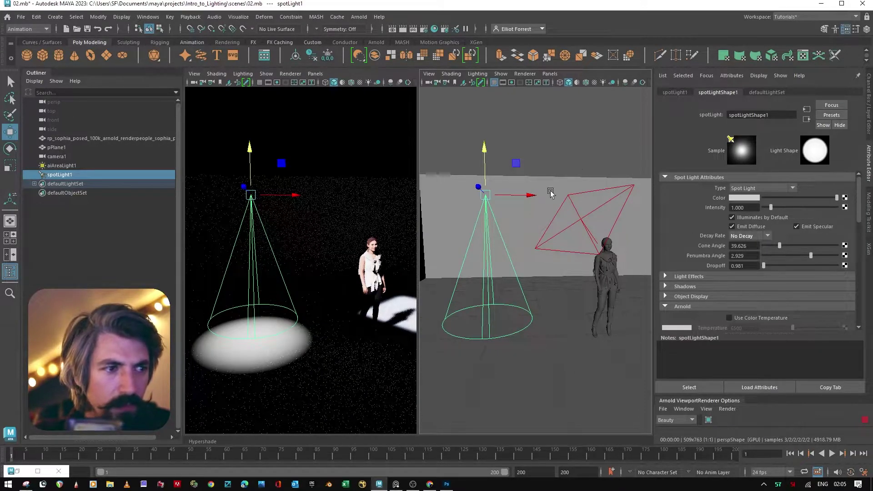
scroll(701, 253, down, 3)
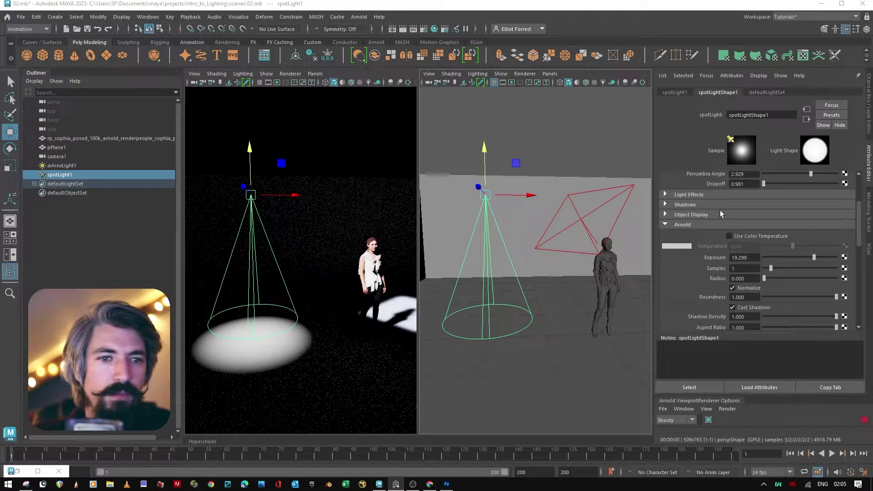
Step: Browse the available light filters and close the list without adding one
scroll(707, 278, down, 5)
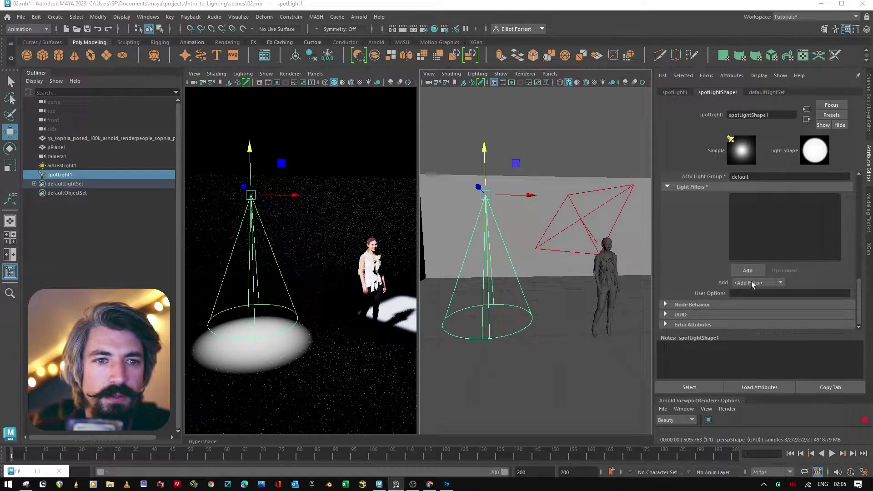
click(755, 282)
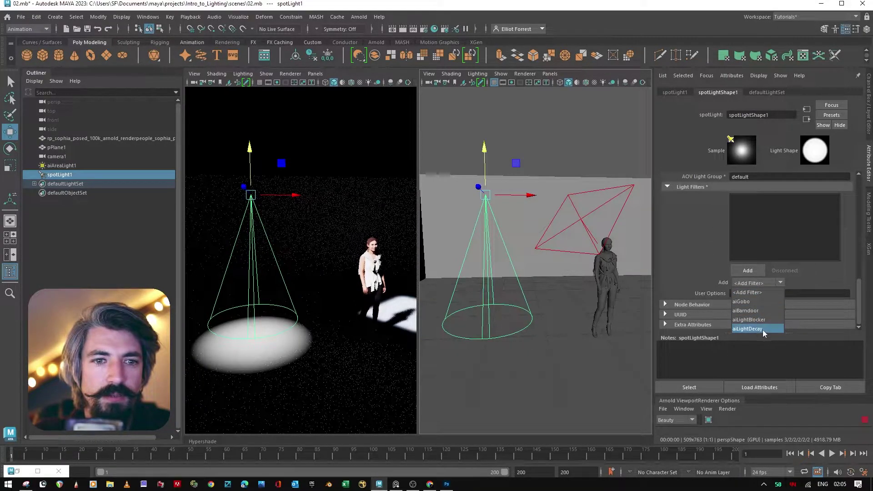
click(690, 236)
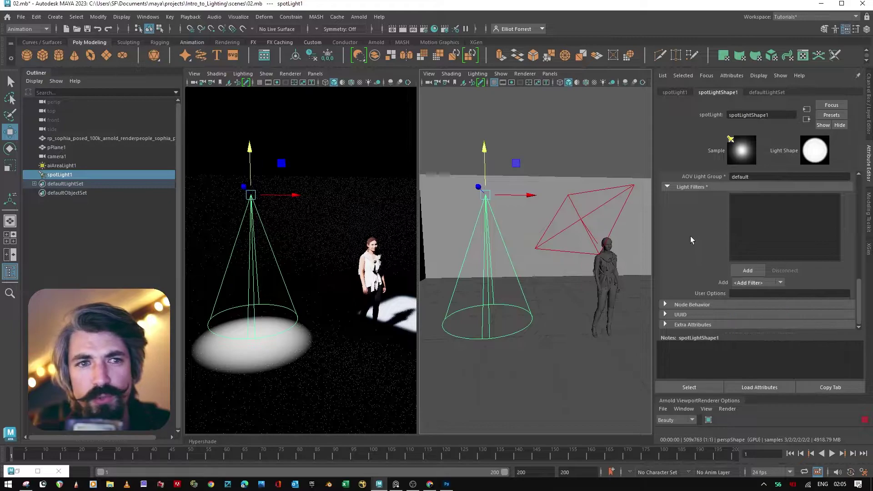
scroll(690, 241, up, 5)
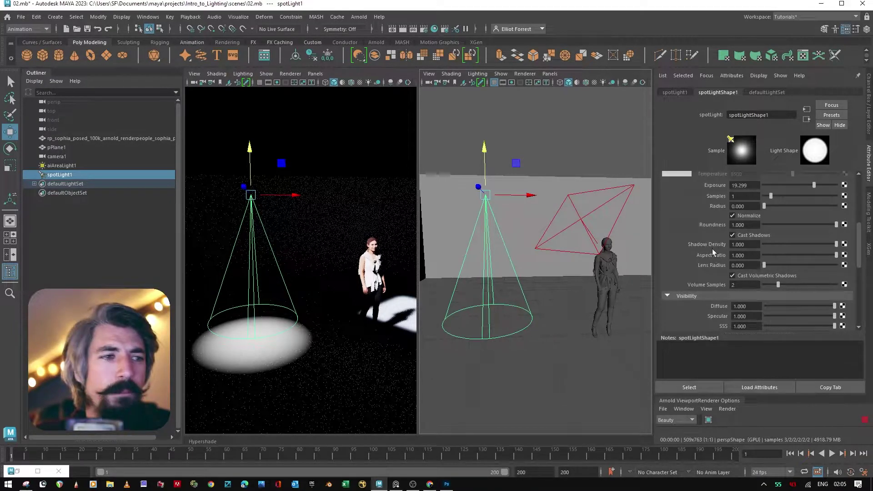
alt+middle_drag(571, 309, 564, 313)
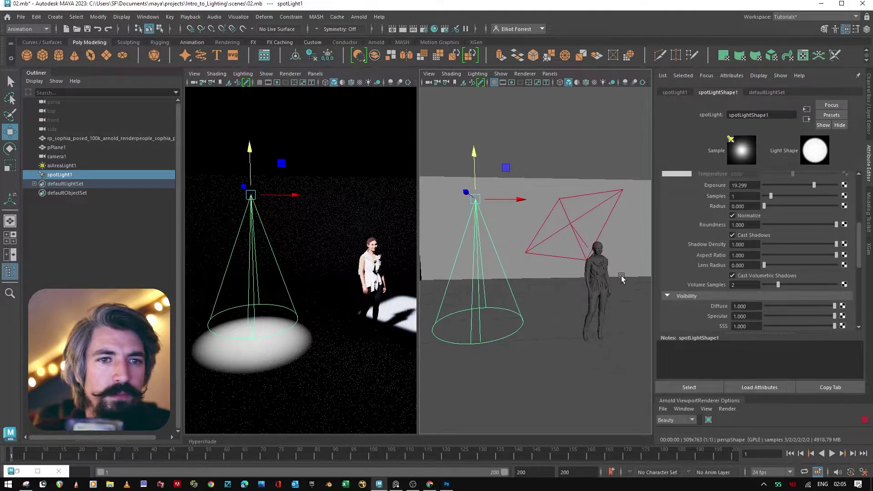
scroll(695, 245, up, 2)
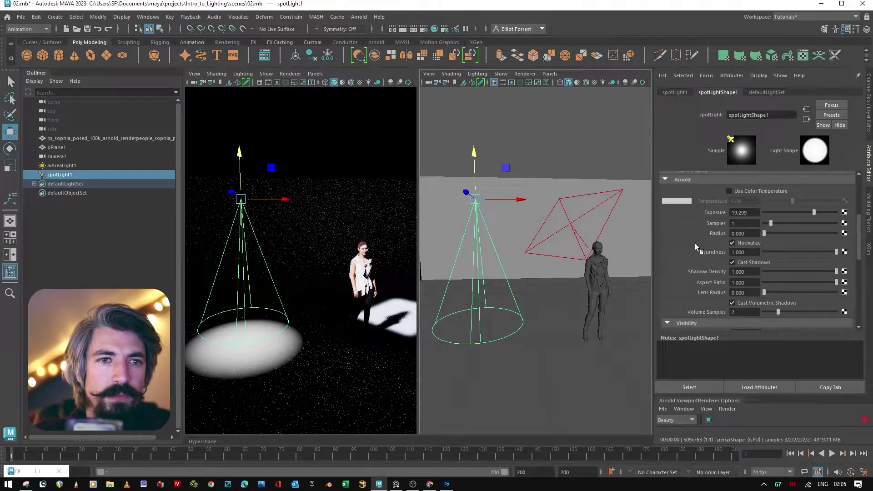
Step: Enable Use Color Temperature on the spotlight and set Temperature to 4800
click(749, 191)
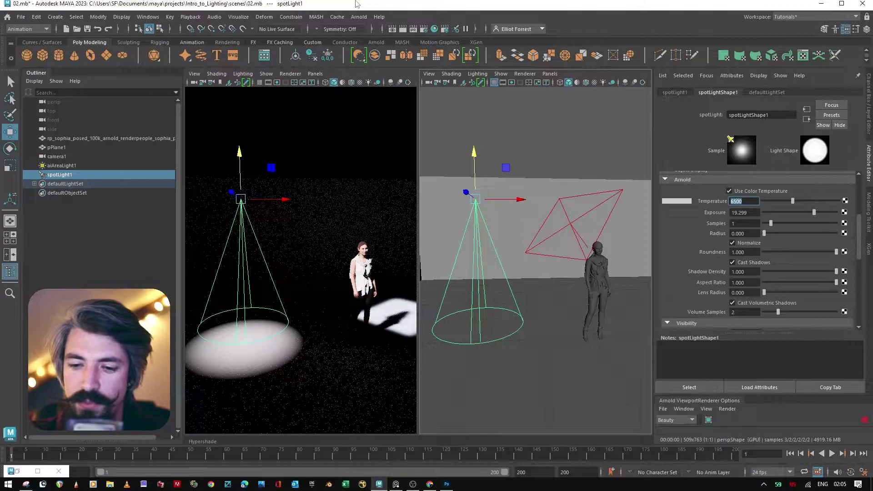
text(4200)
key(Return)
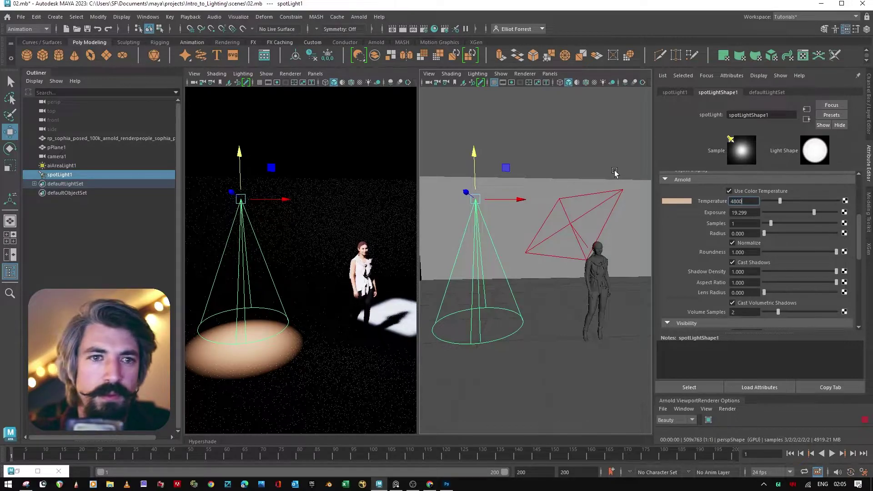
key(Return)
alt+right_drag(395, 341, 377, 296)
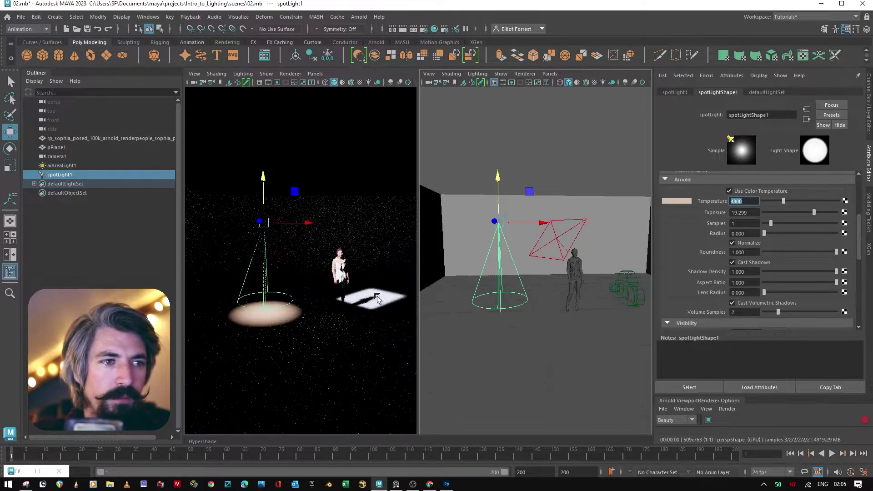
alt+right_drag(285, 284, 336, 294)
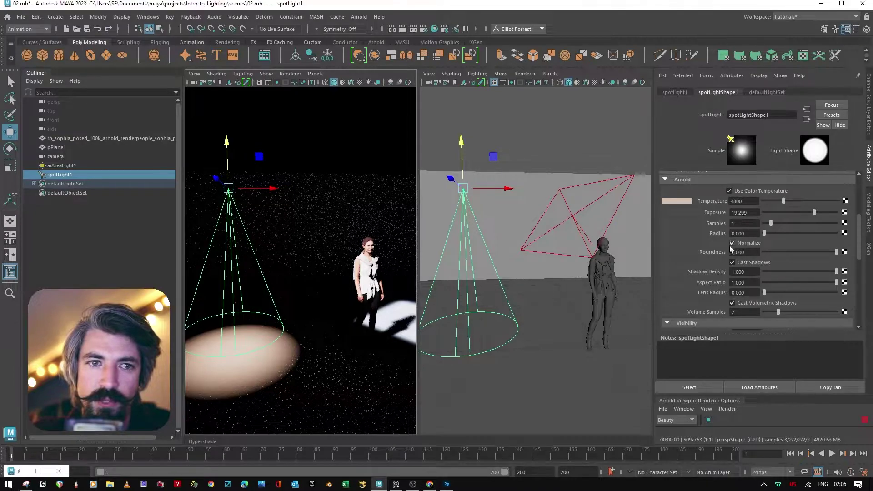
Step: Slide spotLight1 over toward the figure and rotate its cone to aim at her
drag(272, 188, 446, 190)
alt+drag(371, 248, 349, 203)
middle_drag(350, 203, 394, 226)
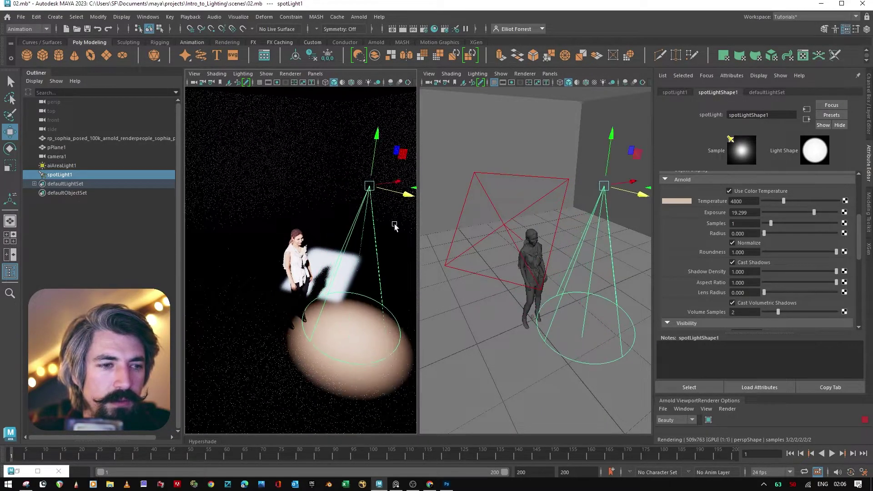
key(e)
click(741, 233)
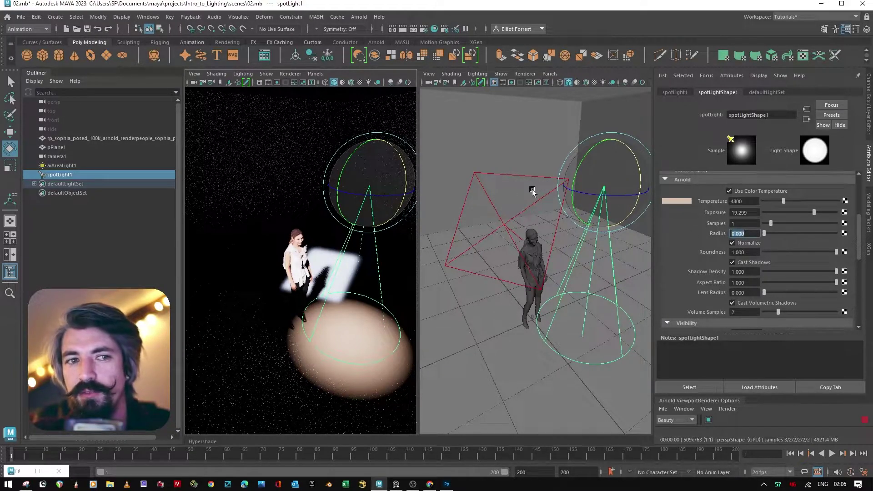
drag(399, 152, 313, 244)
Step: Tilt the spotlight so its beam covers the woman, checking from an eye-level side view
scroll(314, 244, up, 5)
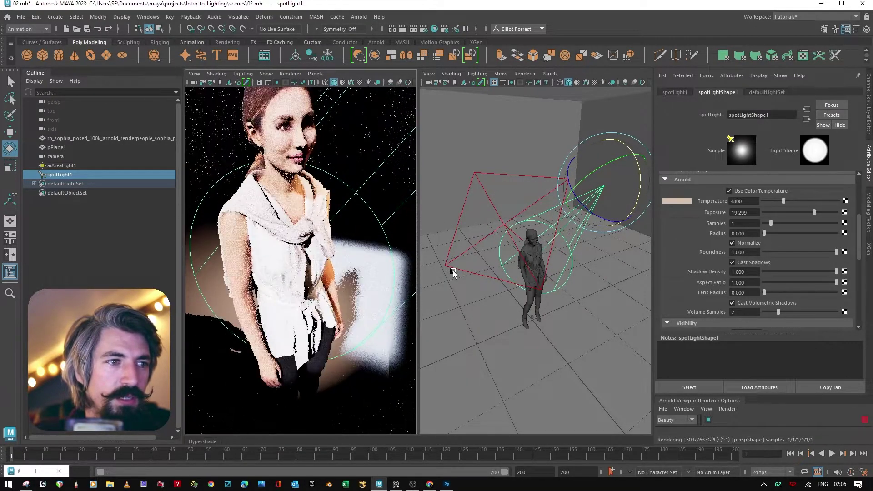
scroll(310, 229, down, 5)
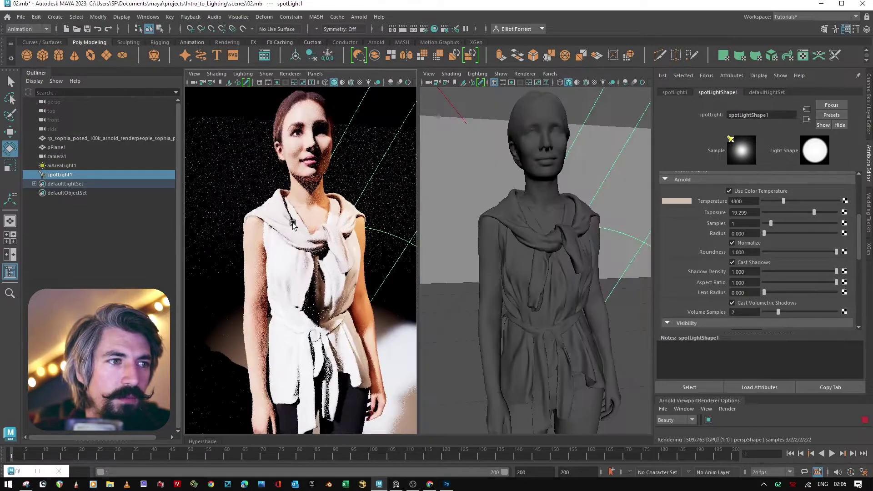
scroll(328, 228, down, 10)
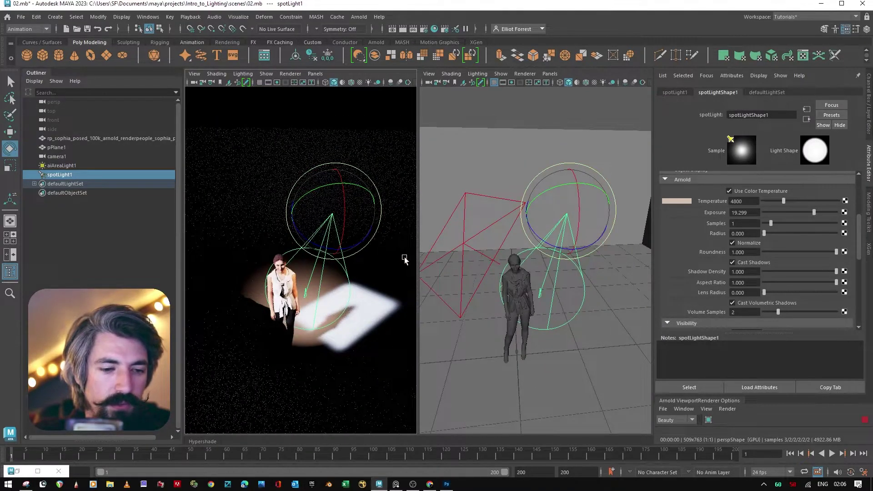
key(w)
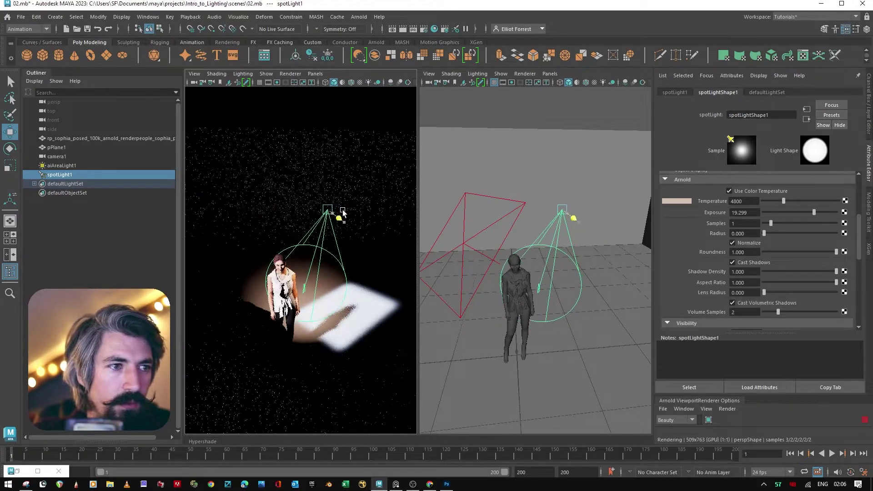
key(e)
drag(357, 190, 360, 179)
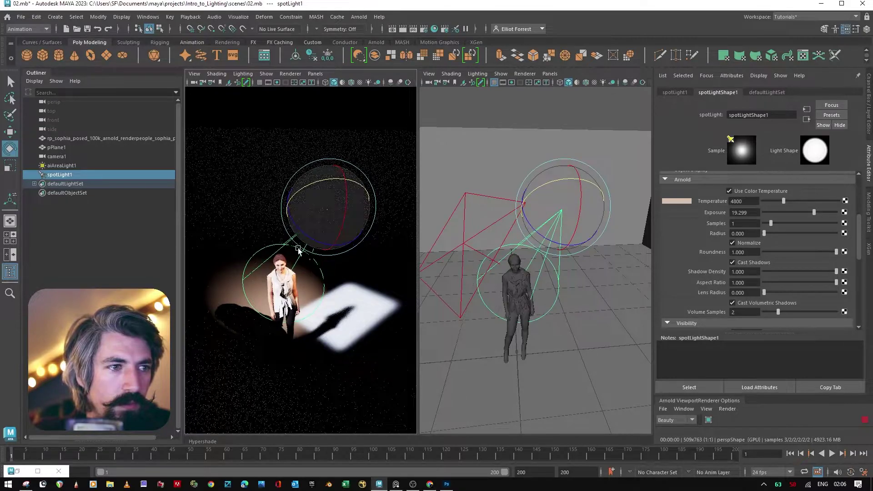
scroll(272, 261, up, 5)
alt+drag(317, 238, 219, 275)
scroll(287, 278, up, 10)
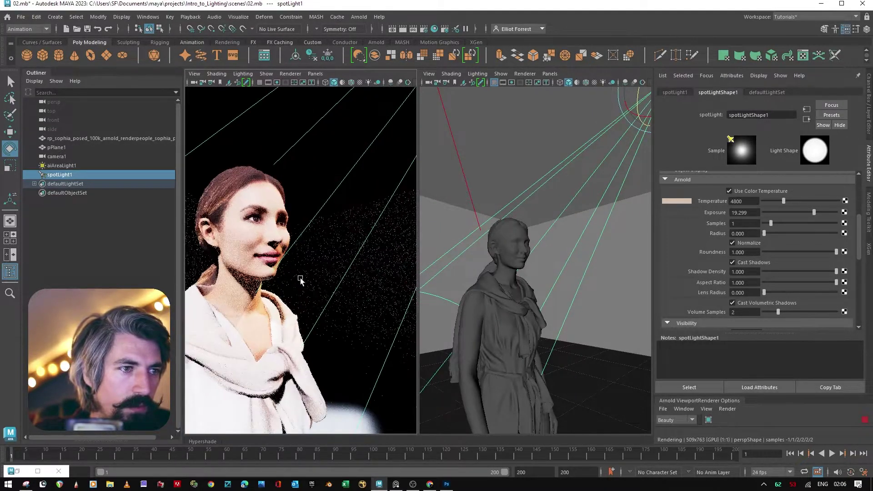
scroll(319, 266, down, 8)
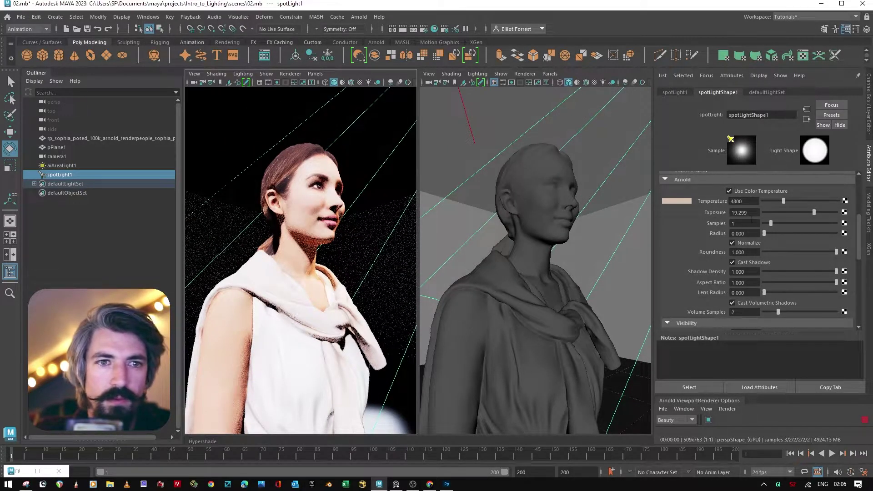
Step: Increase the spot light's radius to soften its shadows, briefly comparing the area light's settings
double_click(746, 233)
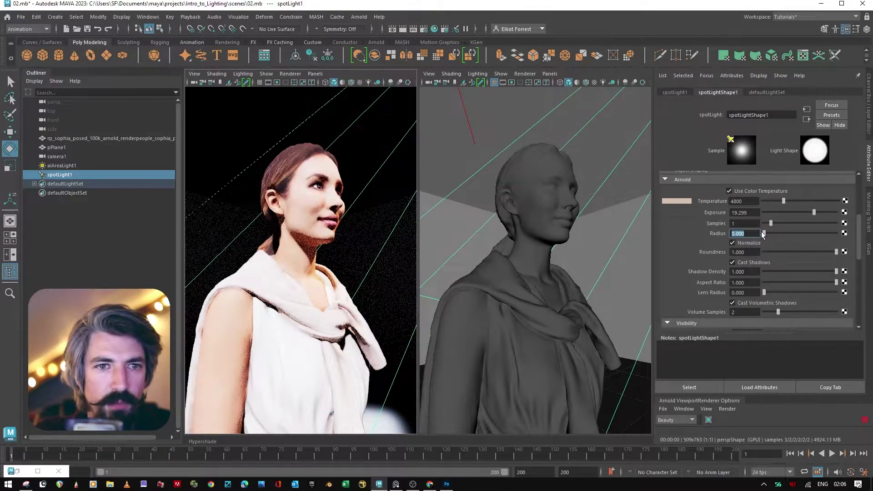
drag(769, 233, 856, 248)
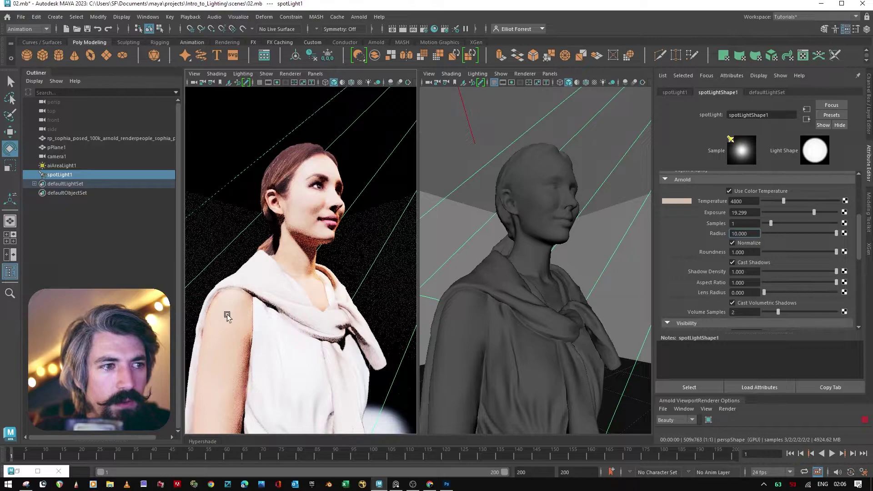
alt+drag(364, 288, 356, 292)
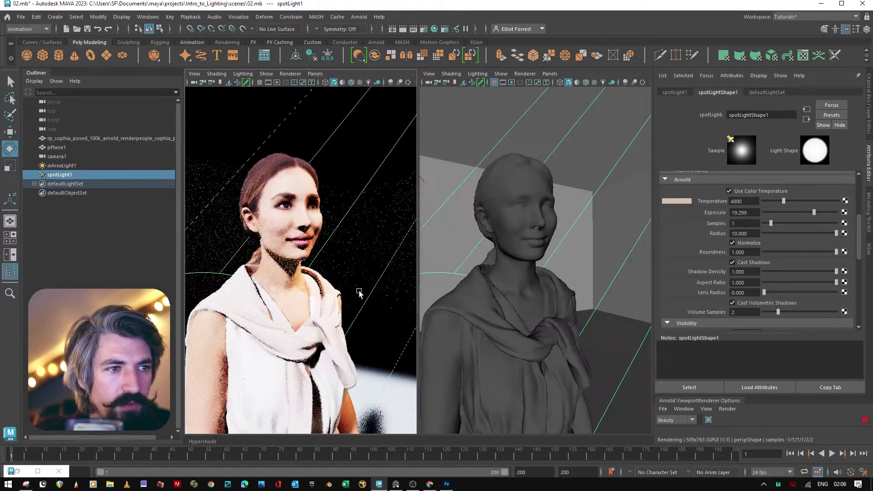
click(68, 166)
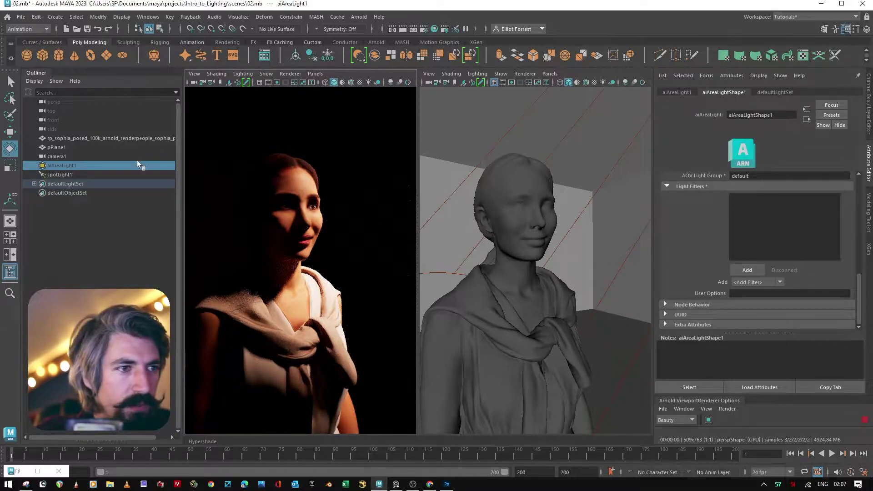
click(62, 174)
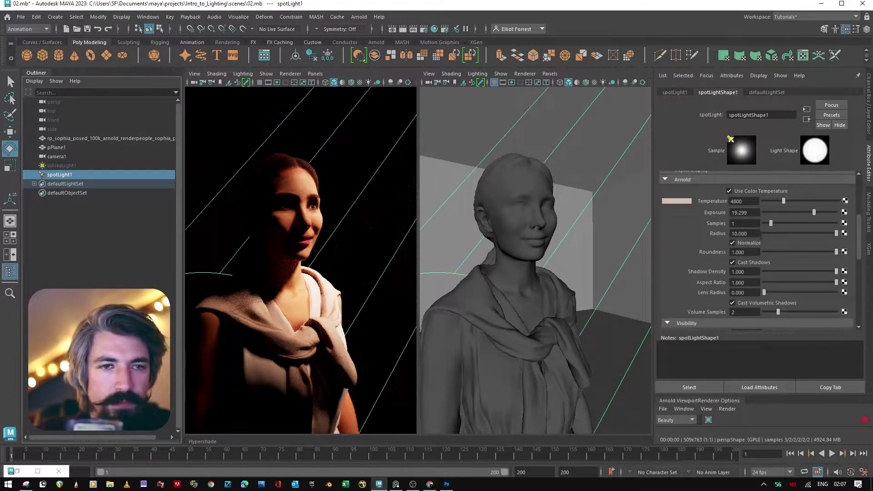
Step: Nudge the spot light's exposure to 20.414 and, after testing 0, settle radius at 10
drag(814, 214, 816, 213)
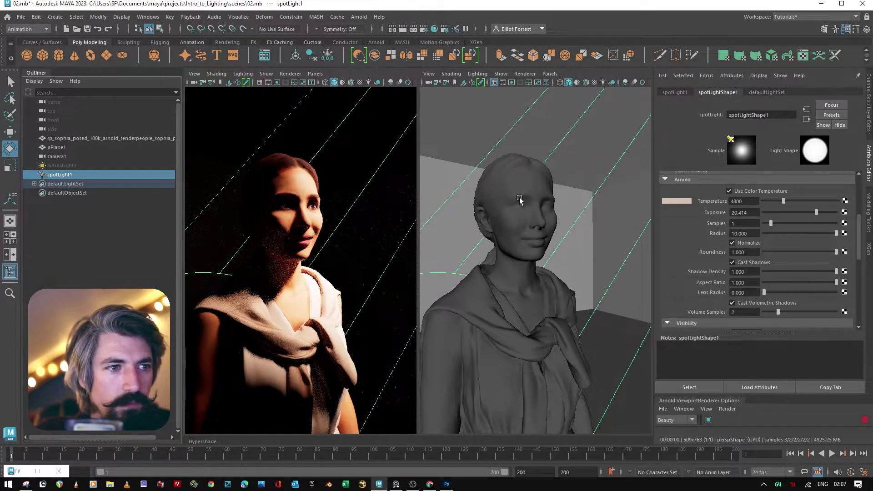
drag(771, 234, 653, 240)
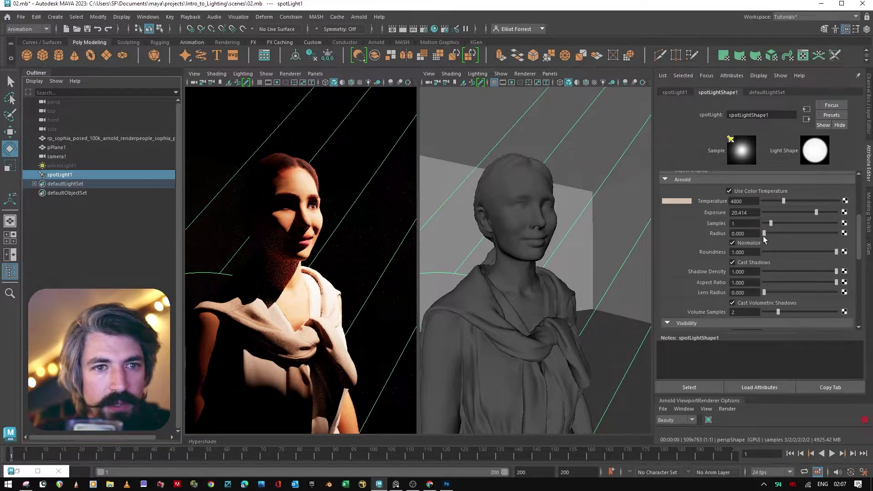
drag(764, 233, 839, 234)
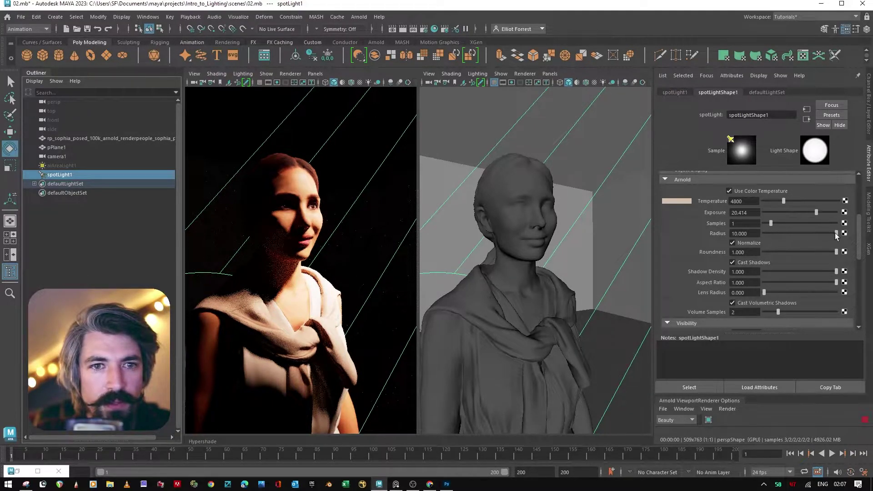
Step: Enter a radius of 11.39, push it to about 40, then bring it down to 3.06
double_click(740, 234)
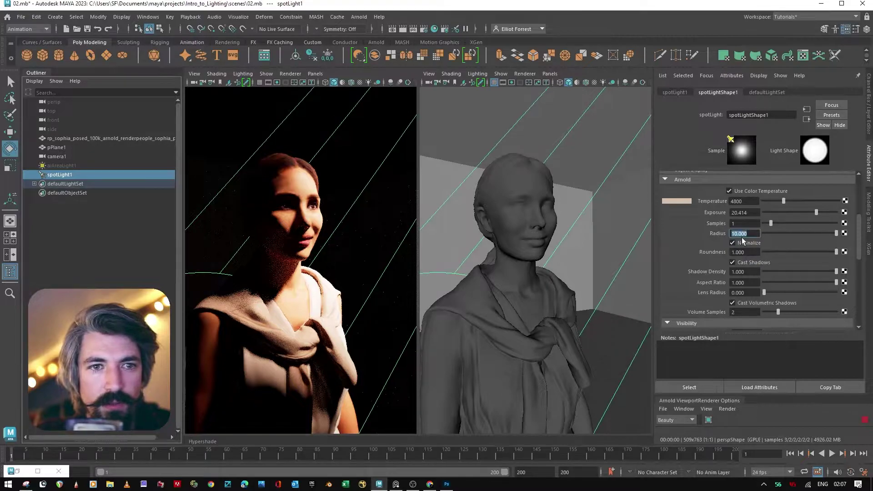
text(11.39)
key(Return)
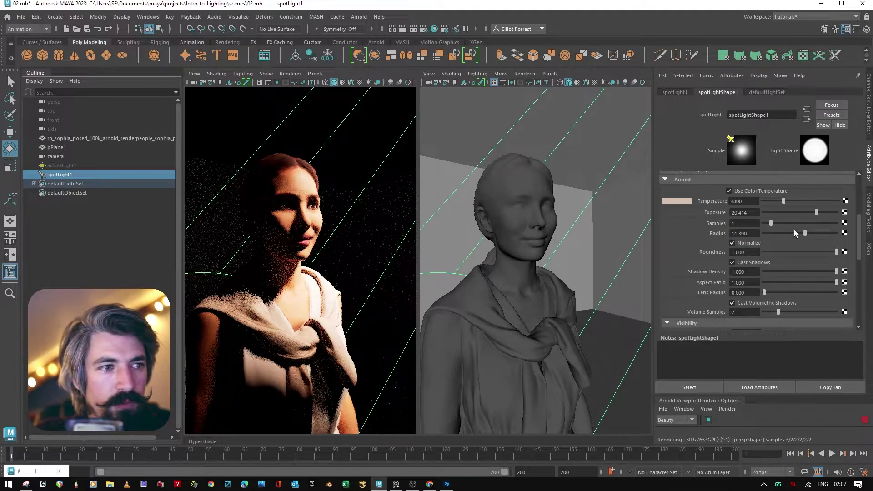
drag(794, 230, 869, 242)
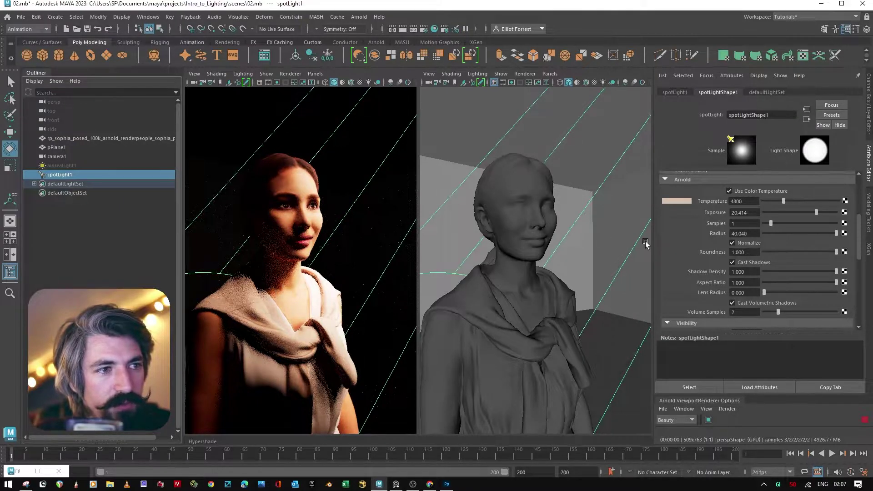
drag(802, 233, 769, 233)
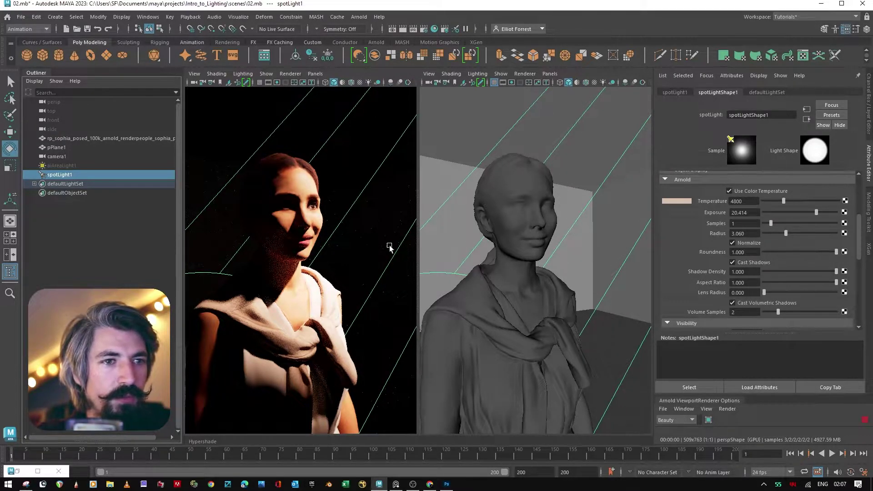
scroll(560, 234, down, 5)
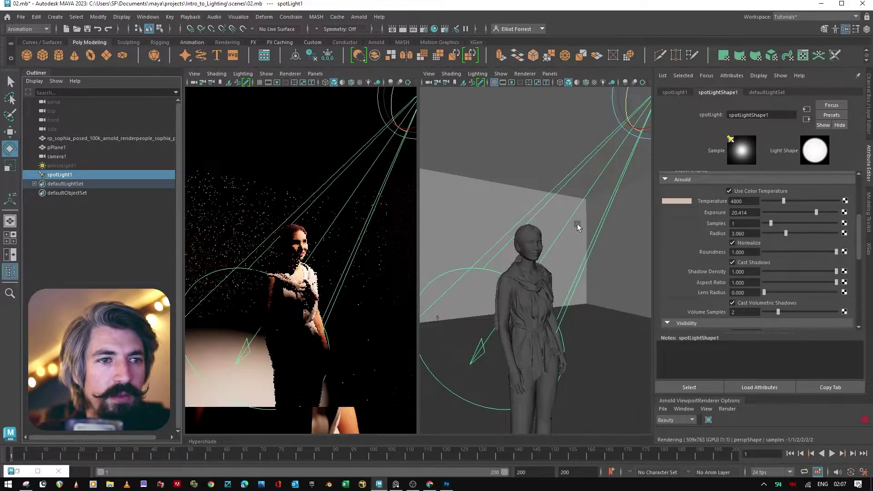
scroll(568, 232, up, 1)
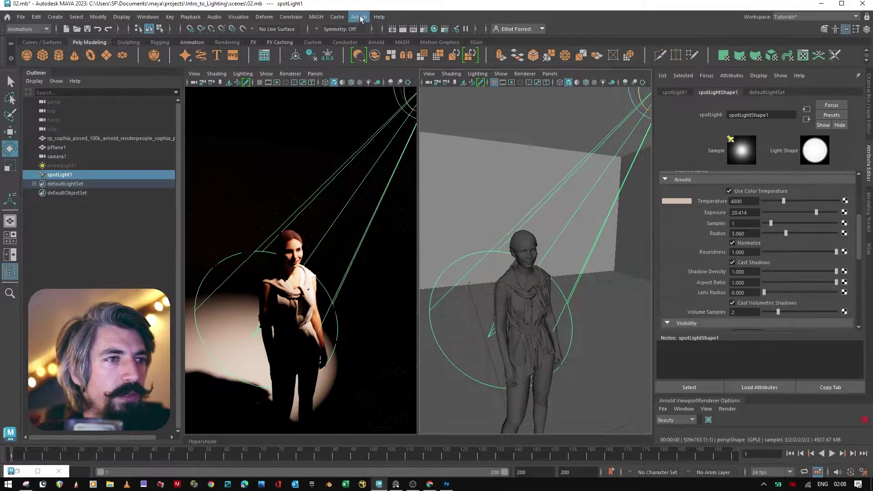
Step: Open the Light Editor from Windows > Rendering Editors
click(153, 18)
mouse_move(172, 66)
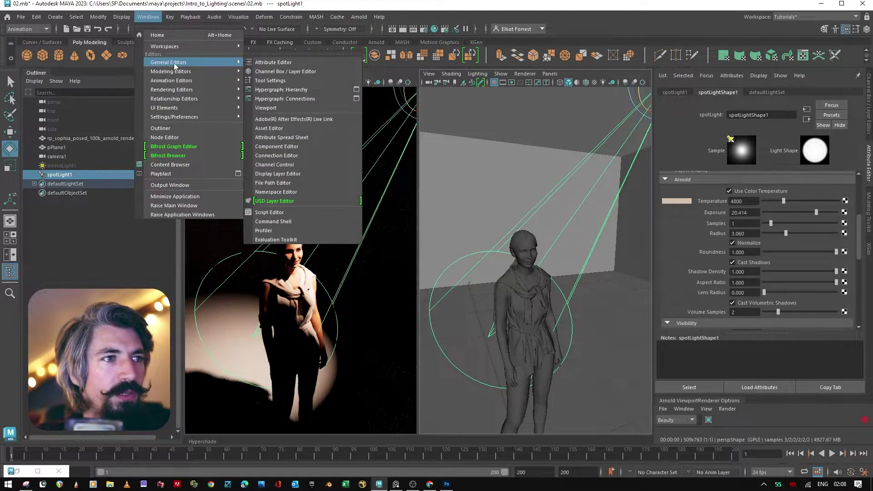
mouse_move(198, 98)
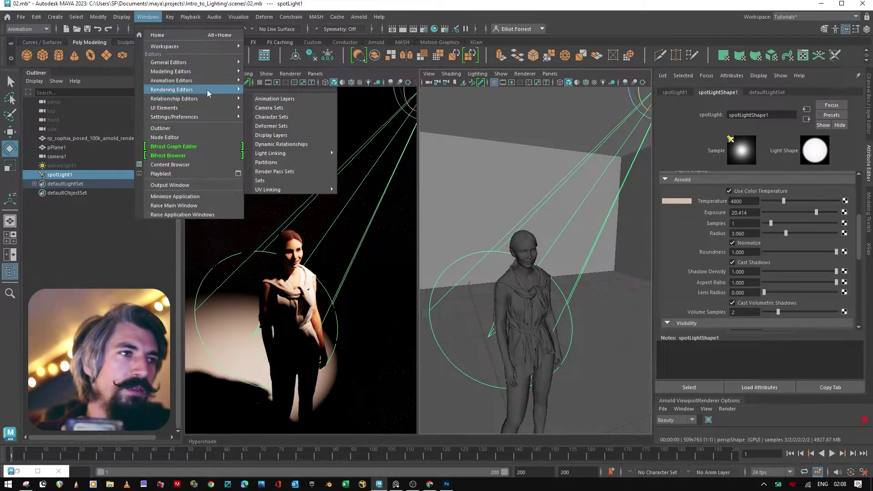
click(312, 125)
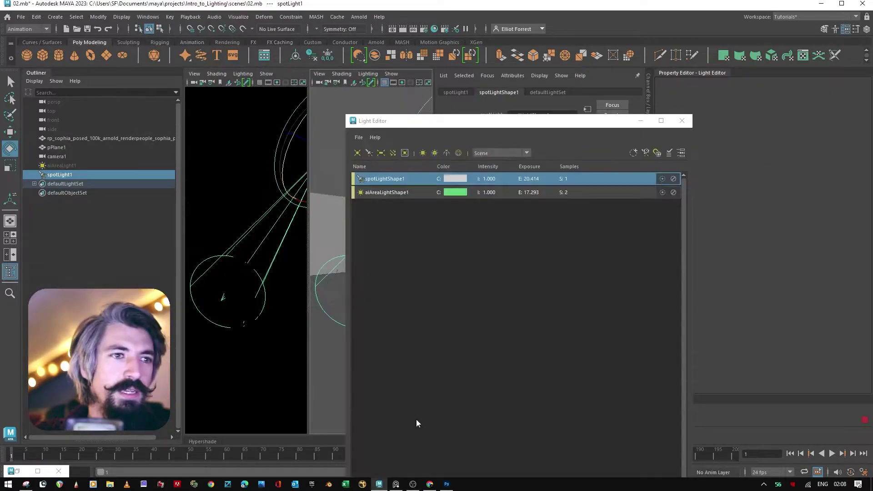
Step: Reposition and narrow the floating Light Editor window
drag(521, 125, 656, 127)
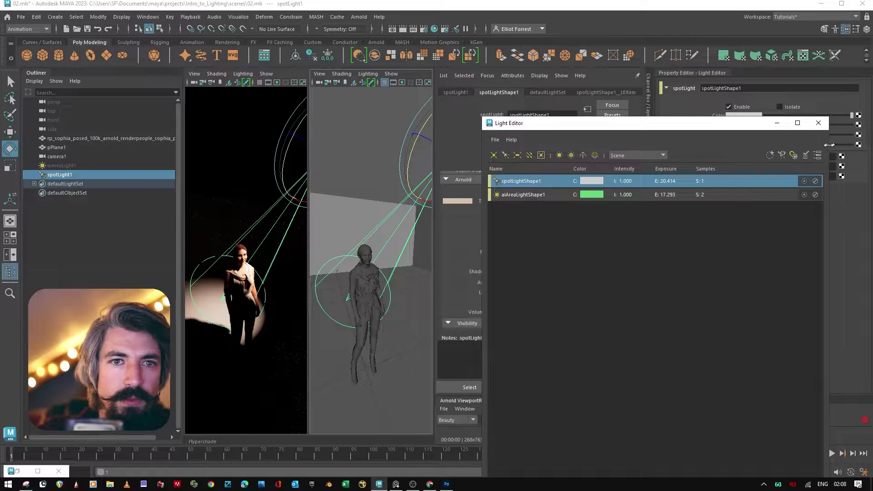
drag(828, 146, 743, 148)
drag(575, 129, 485, 176)
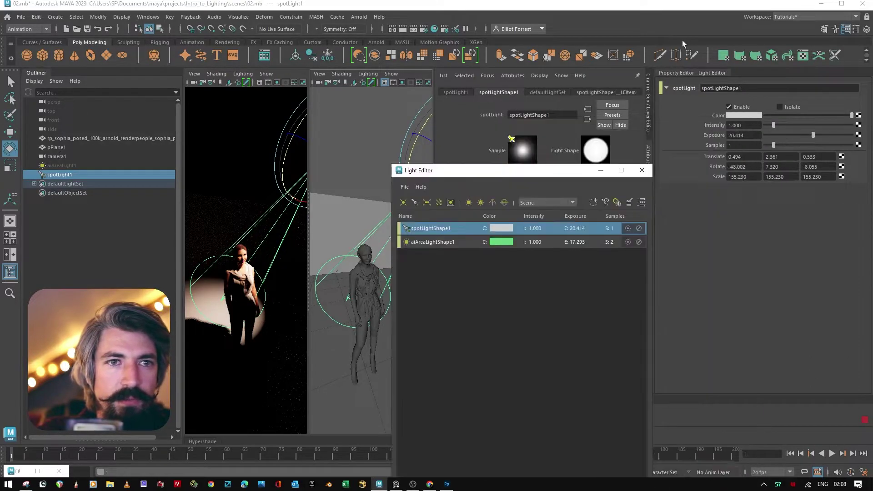
drag(547, 171, 427, 113)
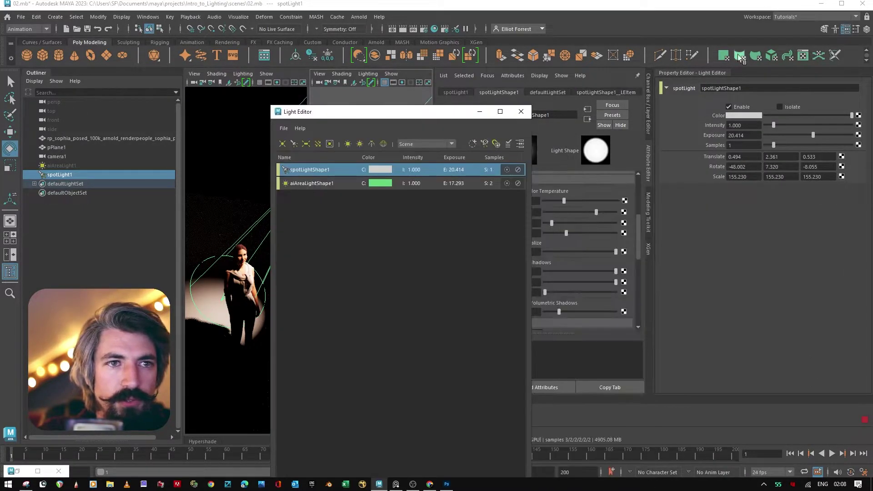
Step: Join the Property Editor beside the Light Editor and dock both along the workspace bottom
drag(699, 71, 528, 202)
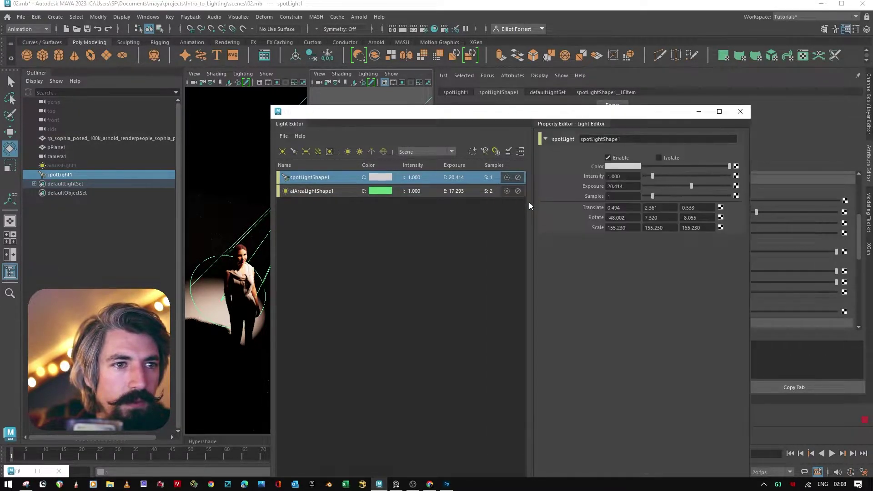
drag(520, 121, 349, 242)
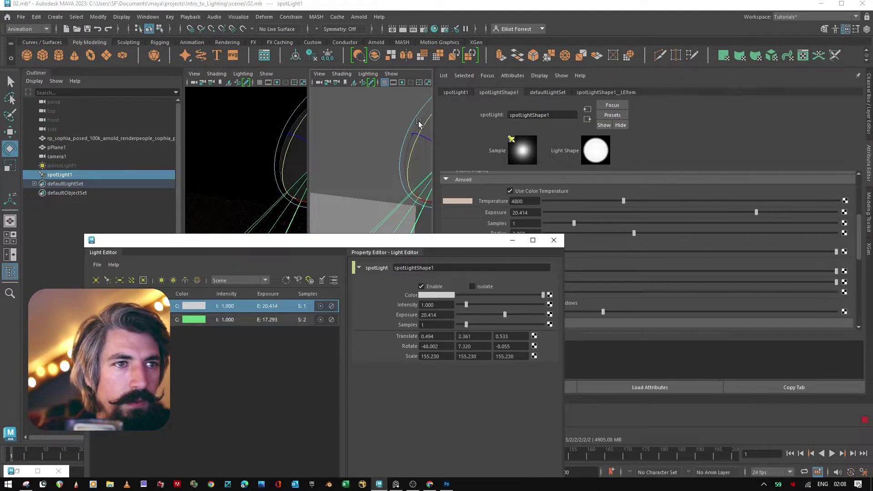
drag(436, 122, 655, 130)
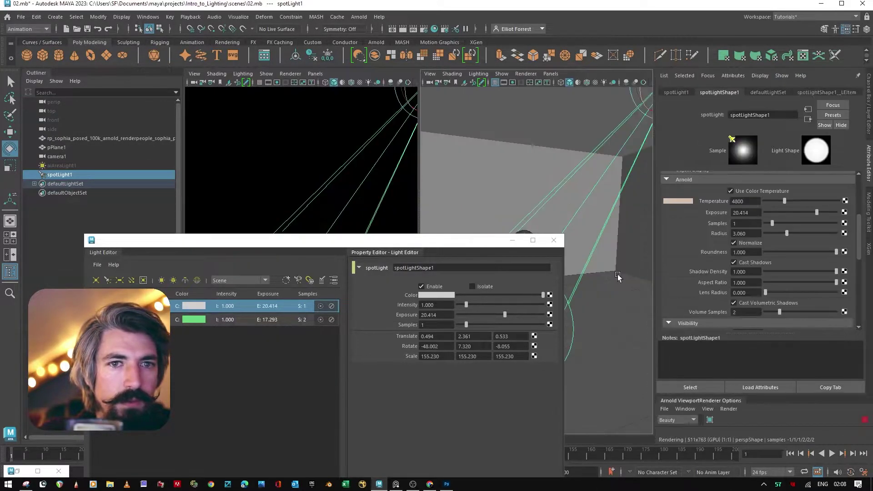
drag(372, 200, 571, 436)
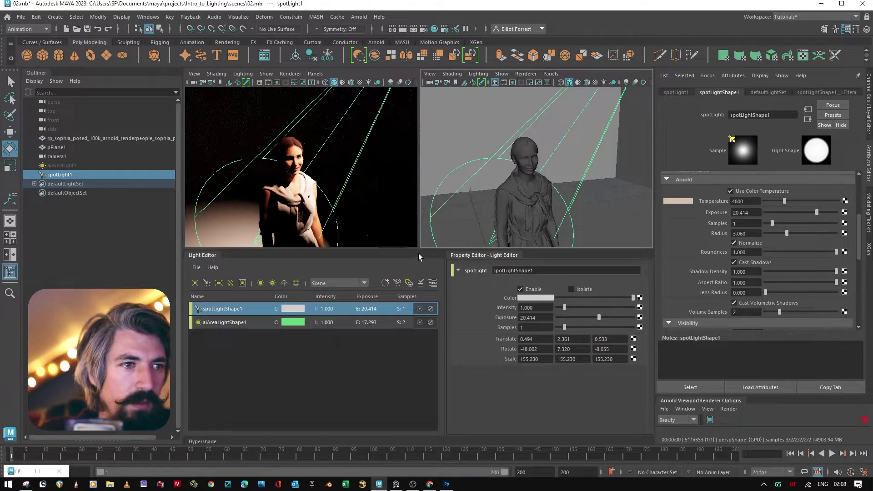
Step: Make the viewports taller above the docked editor and set aiAreaLightShape1's samples to 1
drag(419, 251, 419, 289)
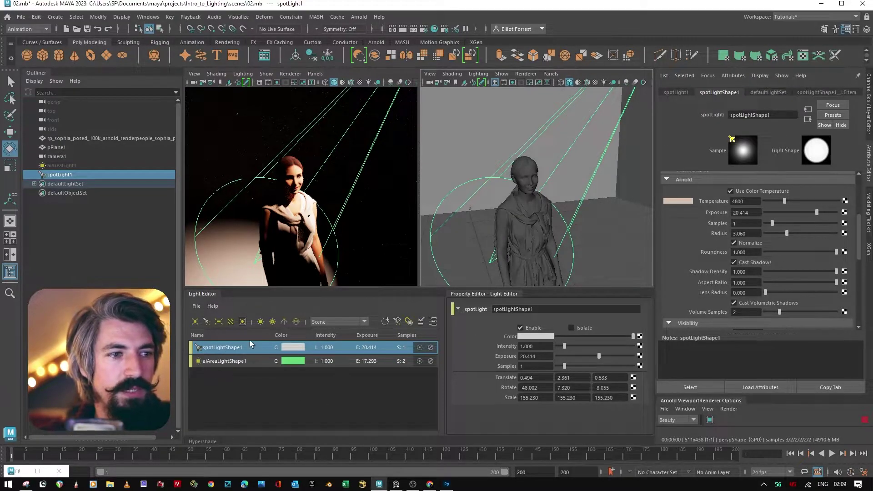
click(383, 362)
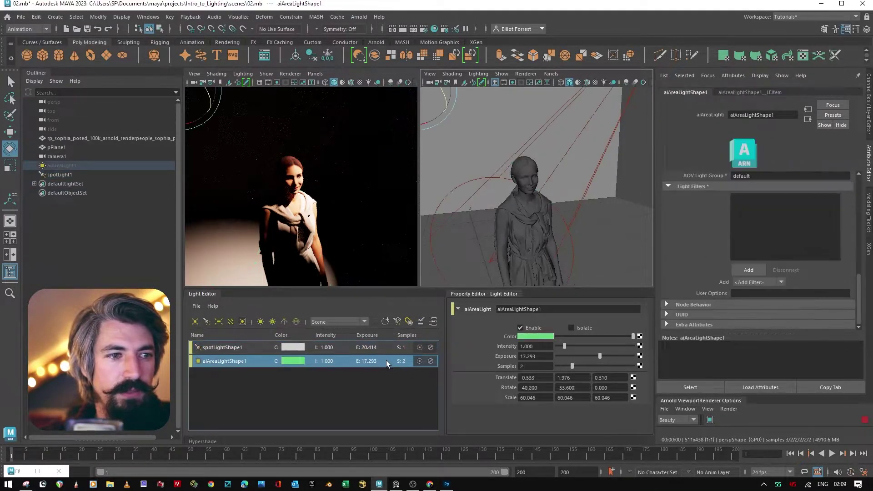
click(535, 365)
text(1)
key(Return)
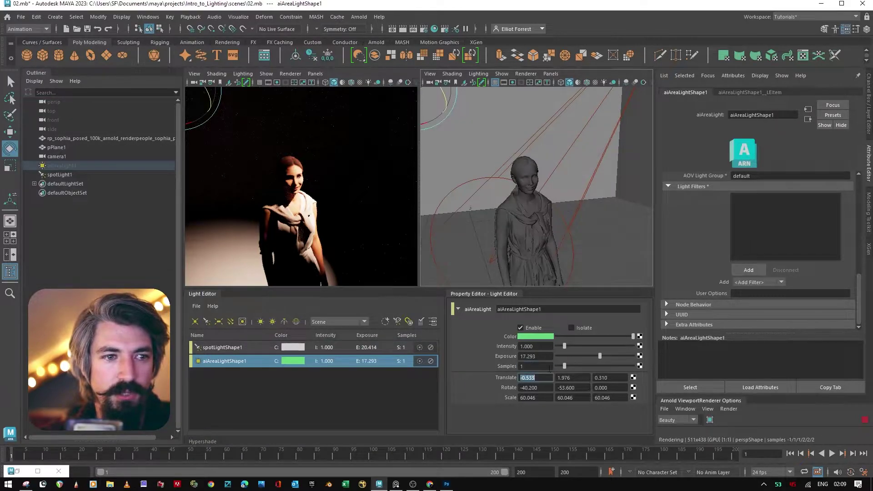
click(334, 349)
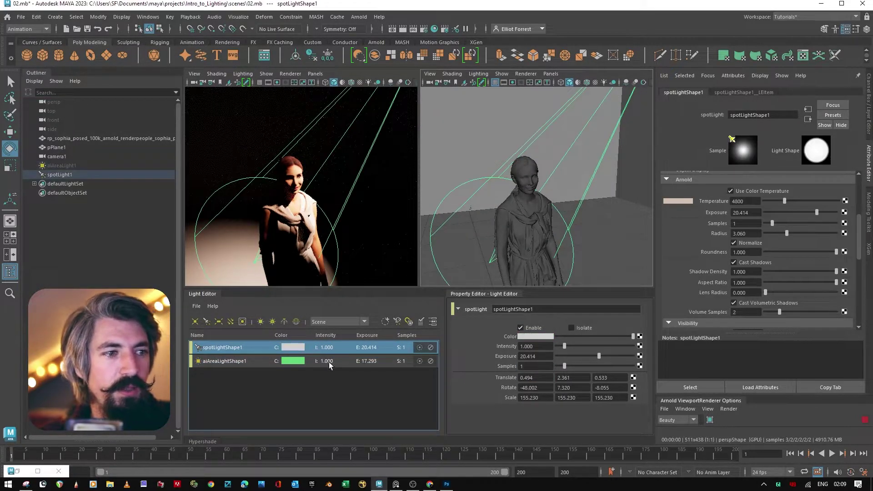
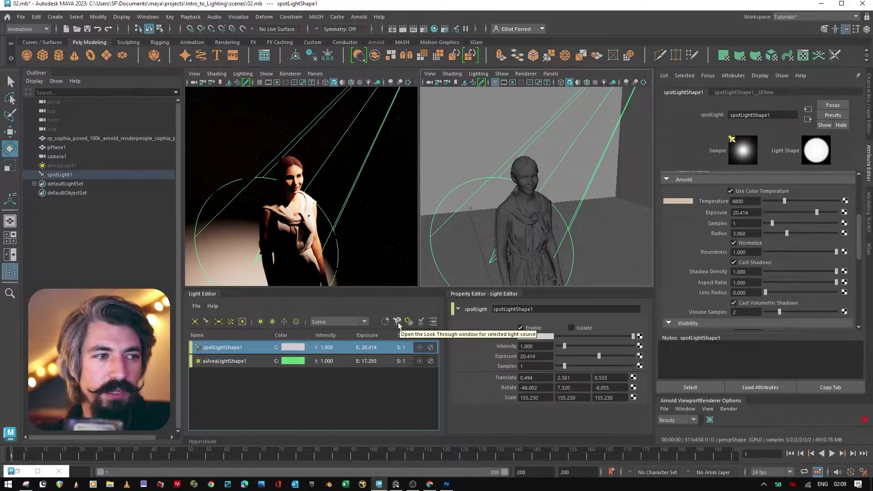
Step: Look through the spotlight and re-aim it at the woman
click(552, 75)
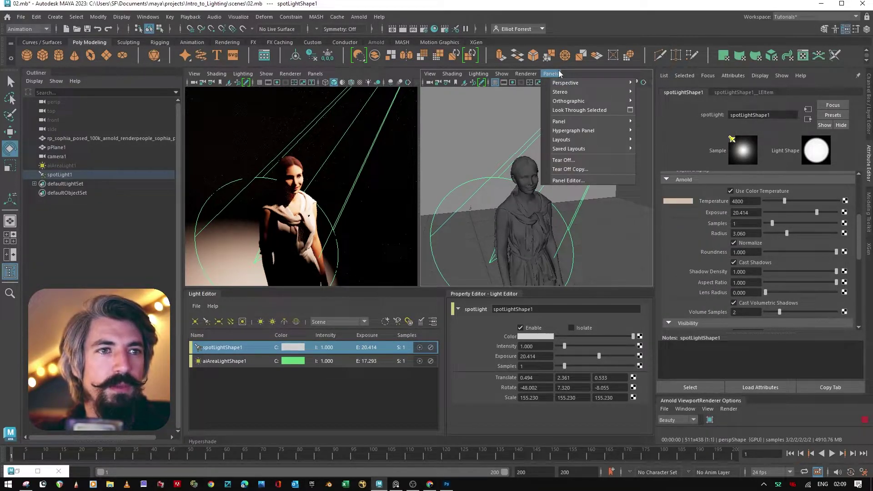
click(513, 174)
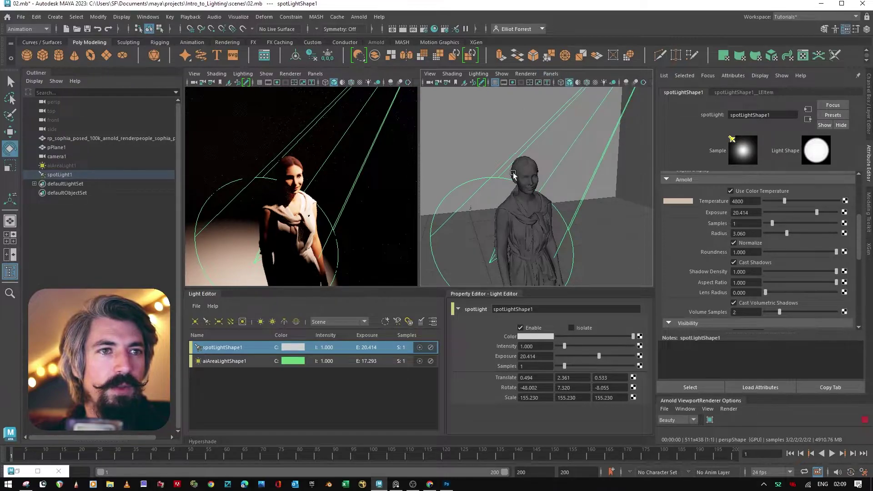
click(398, 321)
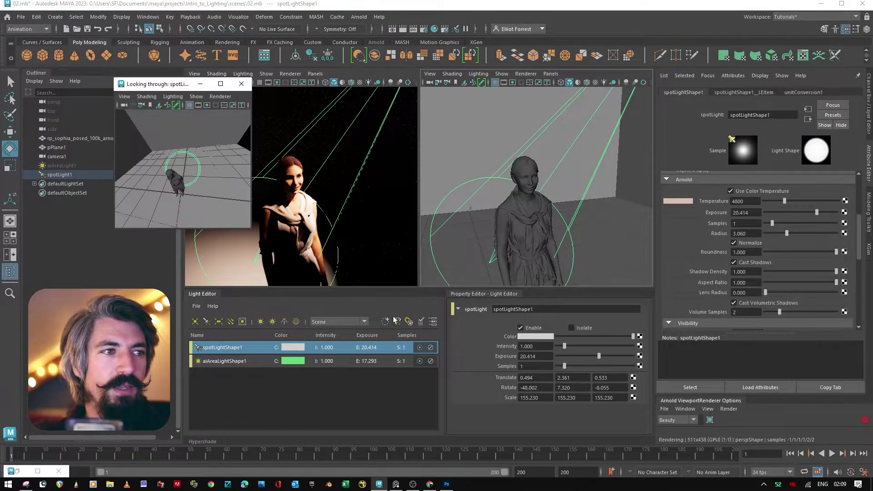
drag(252, 232, 369, 315)
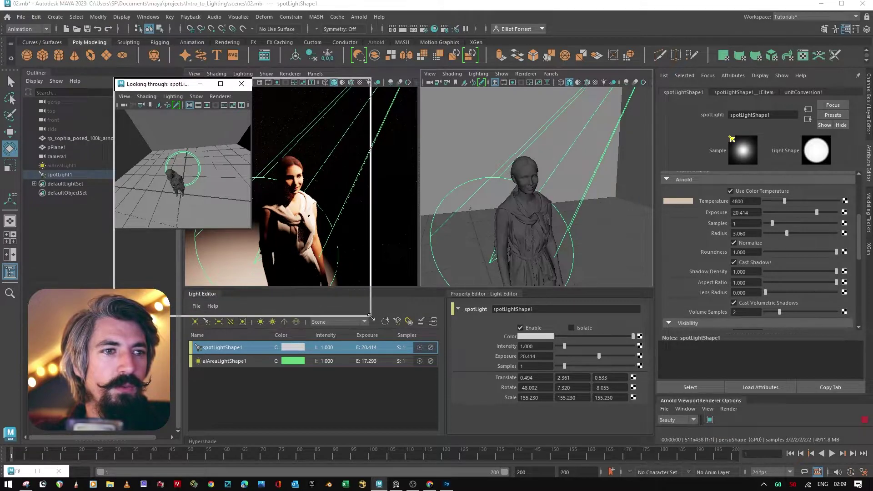
drag(304, 90, 468, 225)
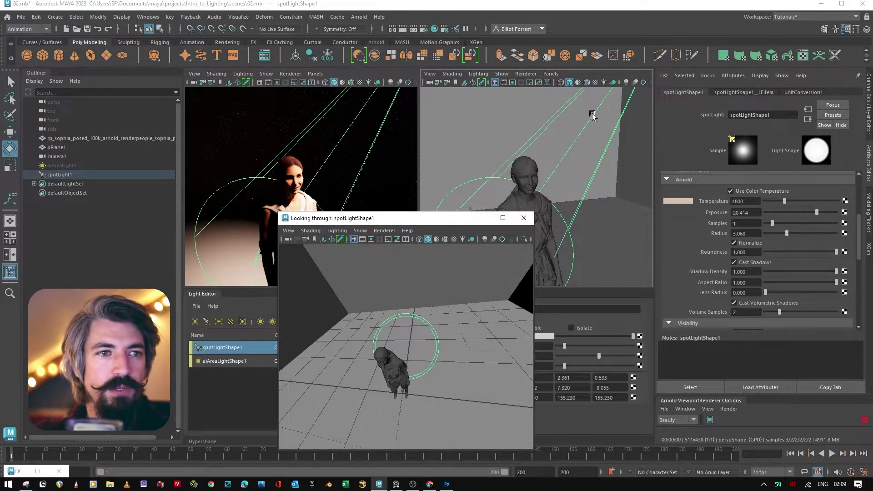
alt+drag(450, 344, 482, 318)
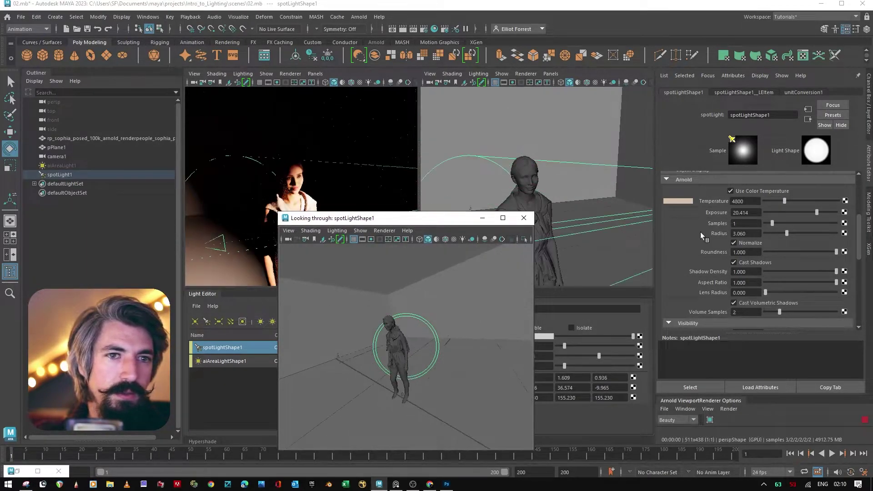
drag(454, 223, 557, 229)
Step: Set the render view to look through camera1
click(315, 73)
mouse_move(369, 88)
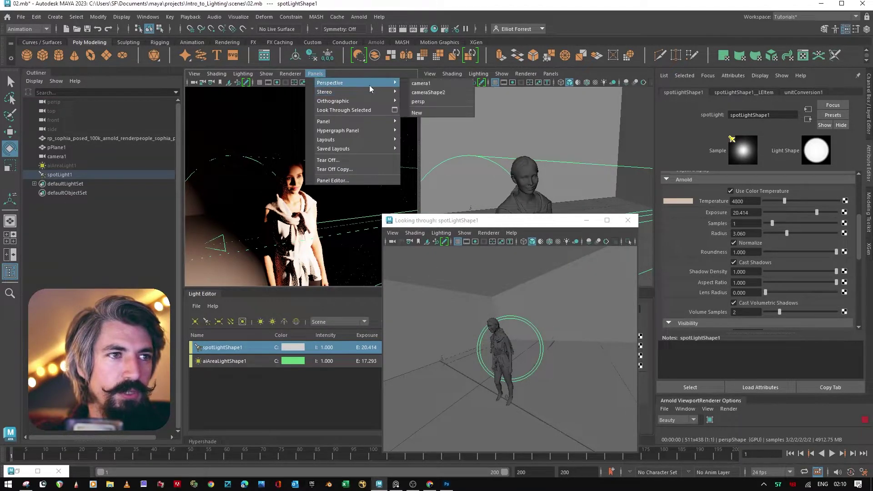
click(421, 84)
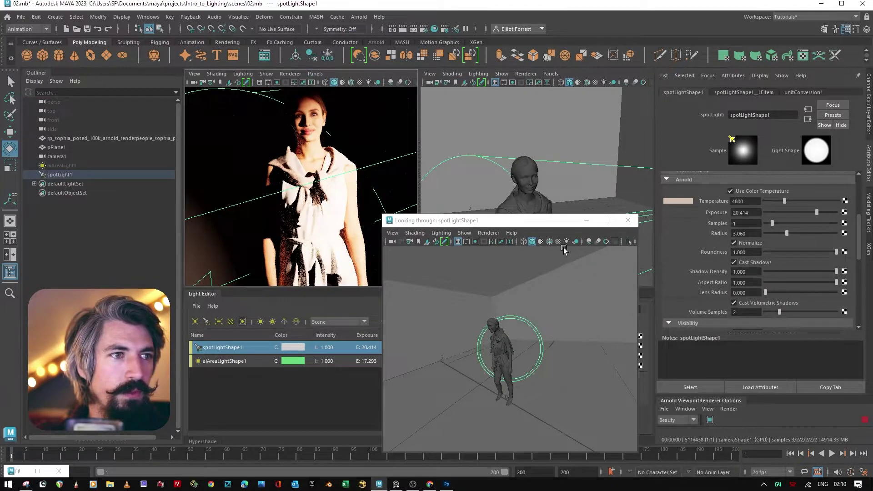
Step: Lower the spotlight's exposure to 14.773, moving the look-through view aside
drag(807, 211, 805, 211)
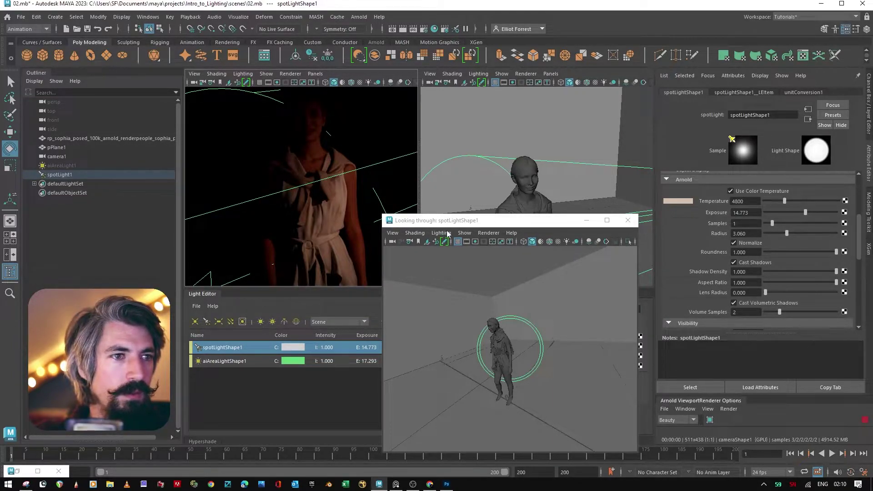
drag(462, 222, 84, 256)
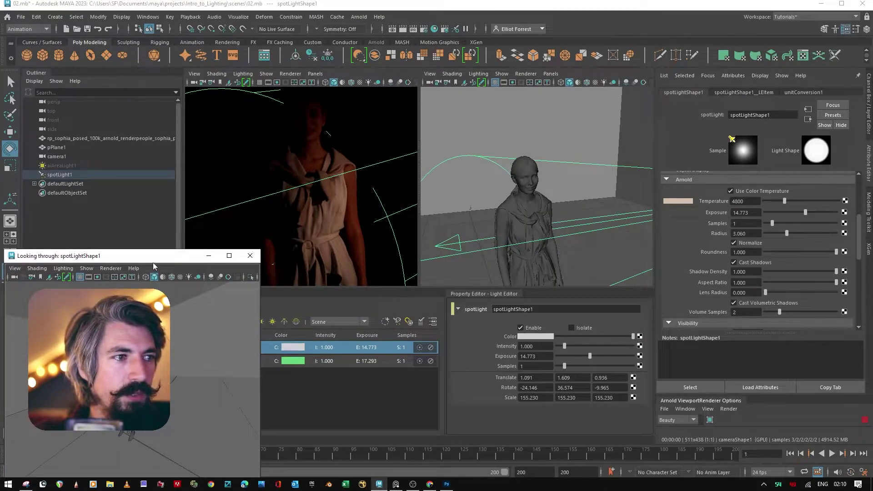
drag(180, 255, 201, 245)
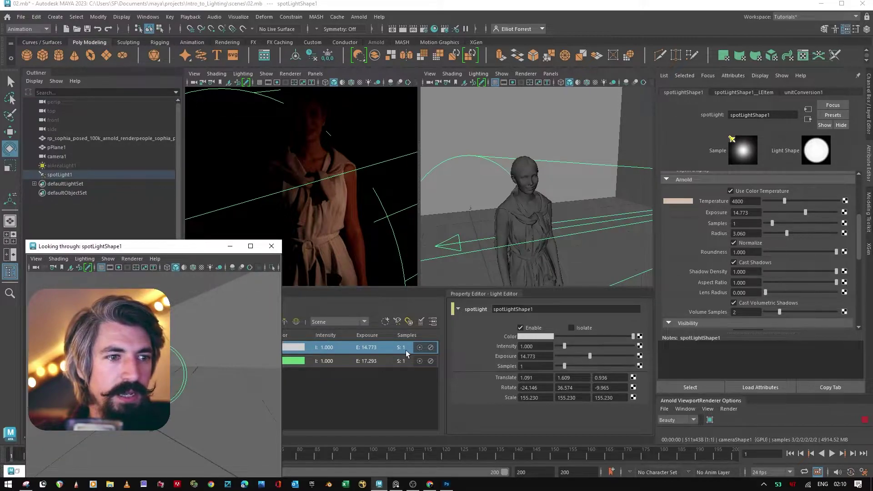
drag(217, 246, 689, 162)
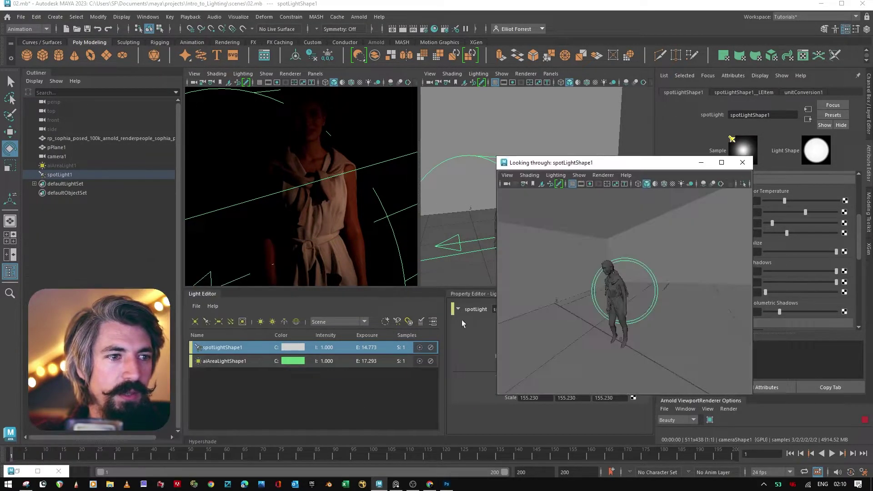
Step: Compare the render with the spotlight isolated and the area light muted, then restore both
click(75, 165)
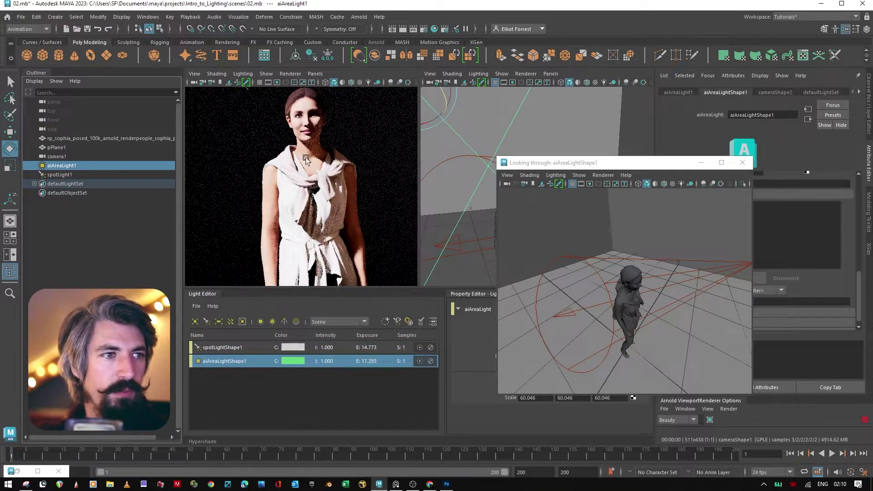
click(419, 348)
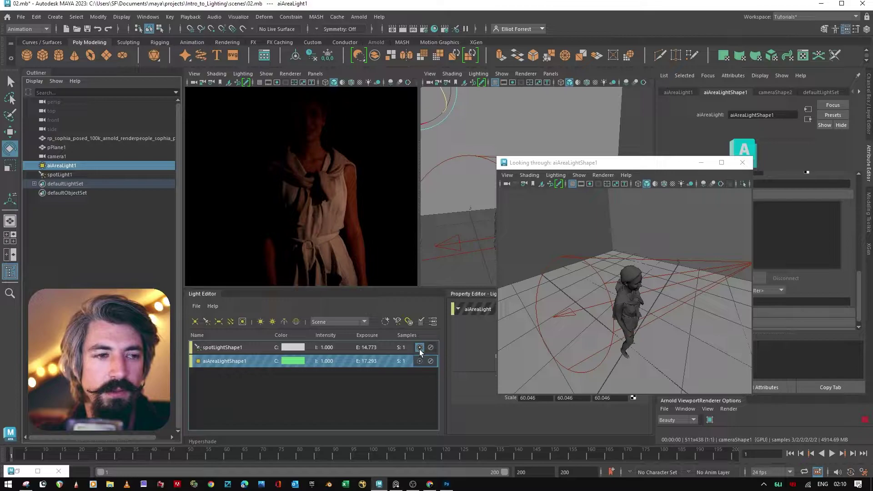
click(419, 348)
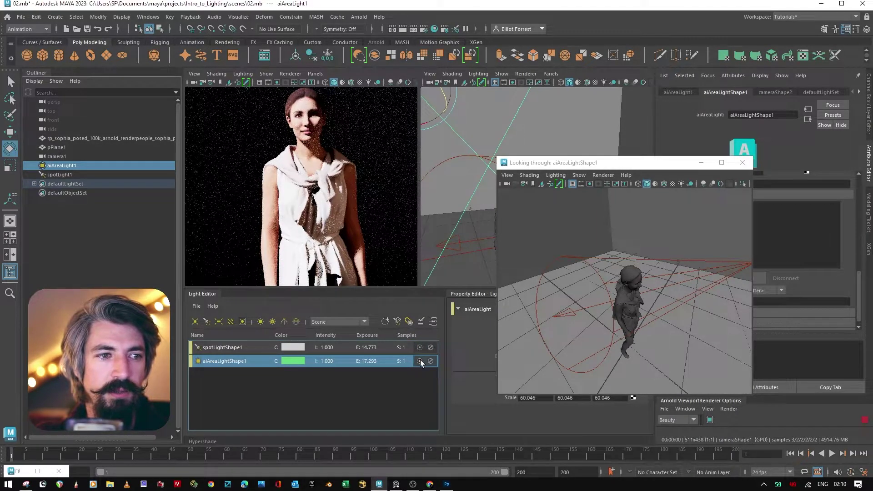
click(430, 361)
click(430, 362)
click(427, 362)
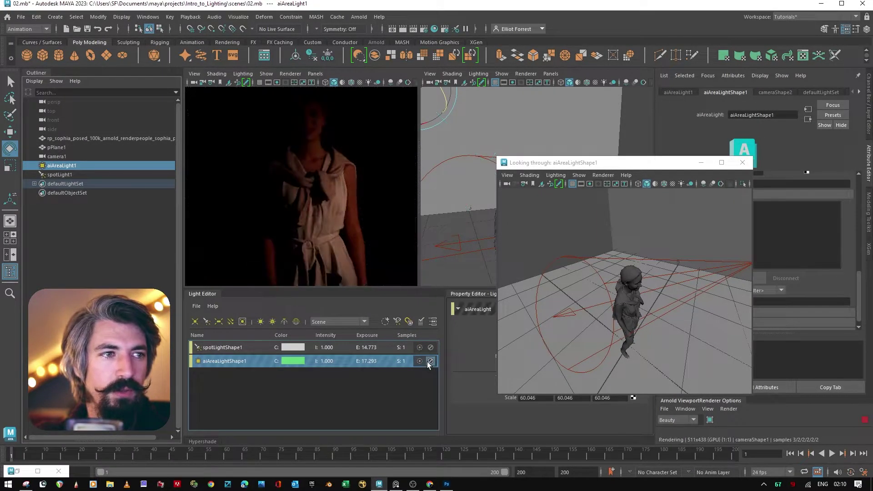
click(426, 361)
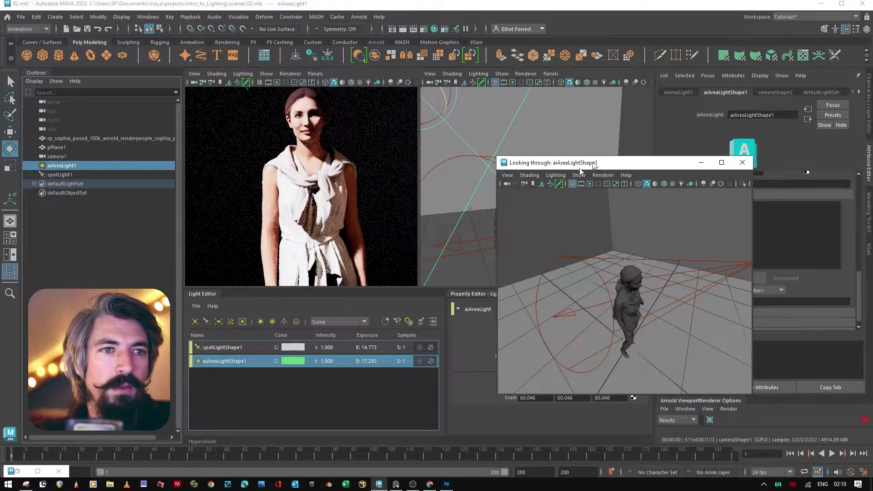
Step: Reselect the spotlight and close its look-through view
drag(595, 167, 101, 211)
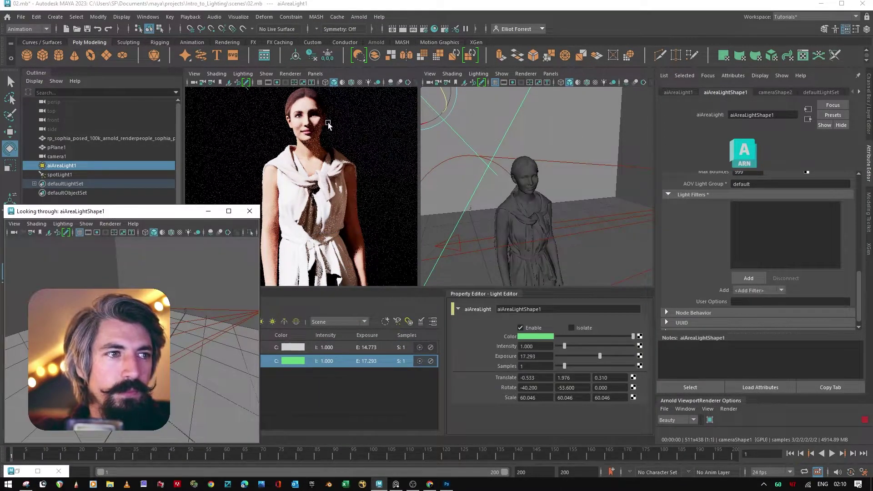
click(334, 348)
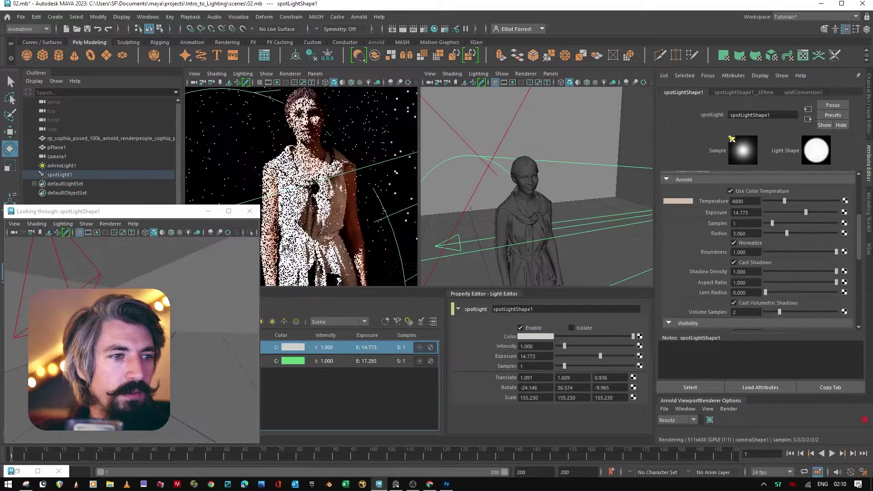
click(255, 214)
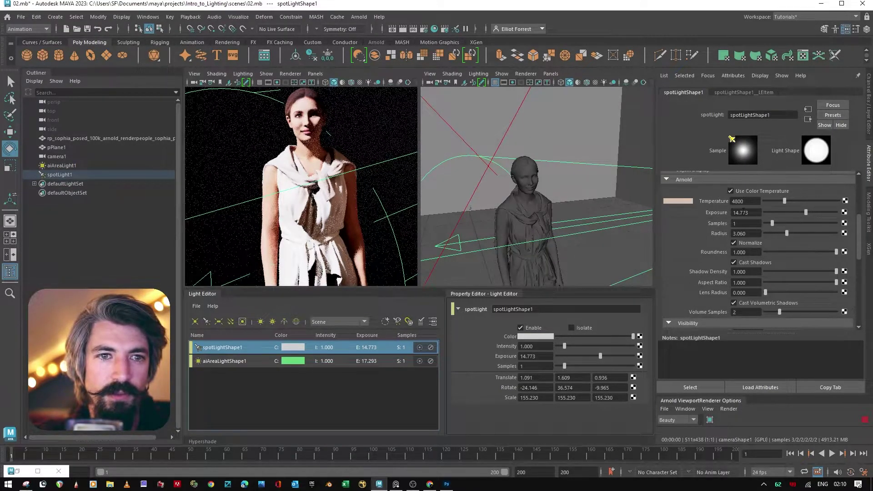
Step: Widen the spotlight cone to about 77 degrees and frame the woman full-length in the render
scroll(743, 210, up, 3)
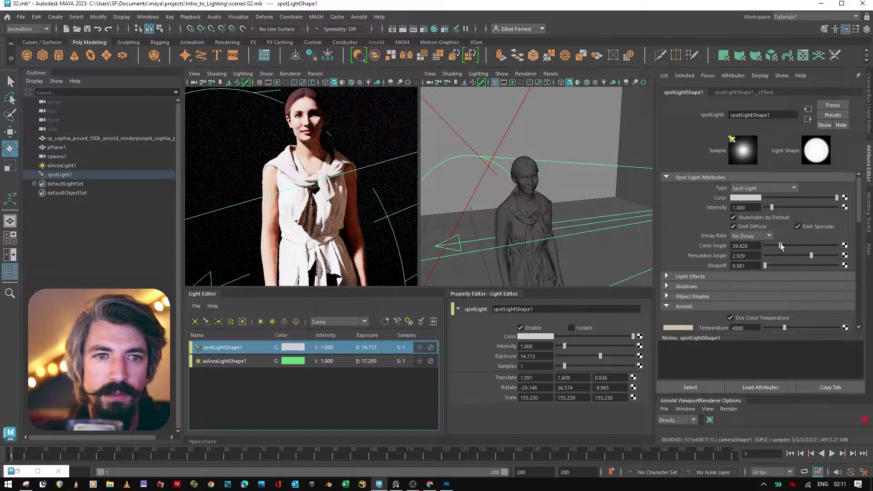
drag(780, 244, 796, 252)
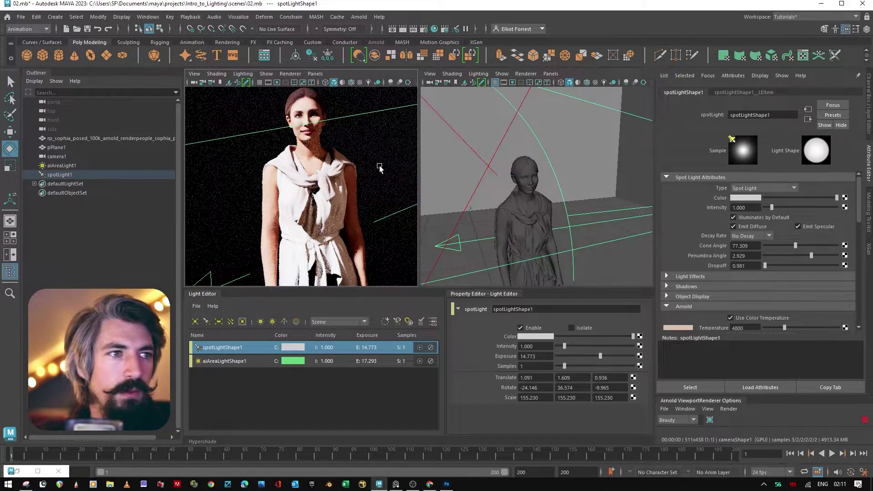
scroll(367, 181, up, 3)
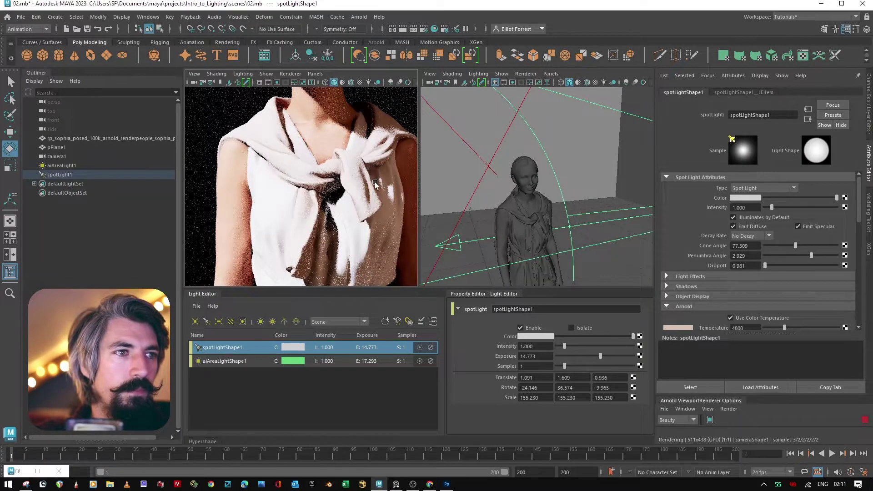
alt+middle_drag(368, 206, 360, 243)
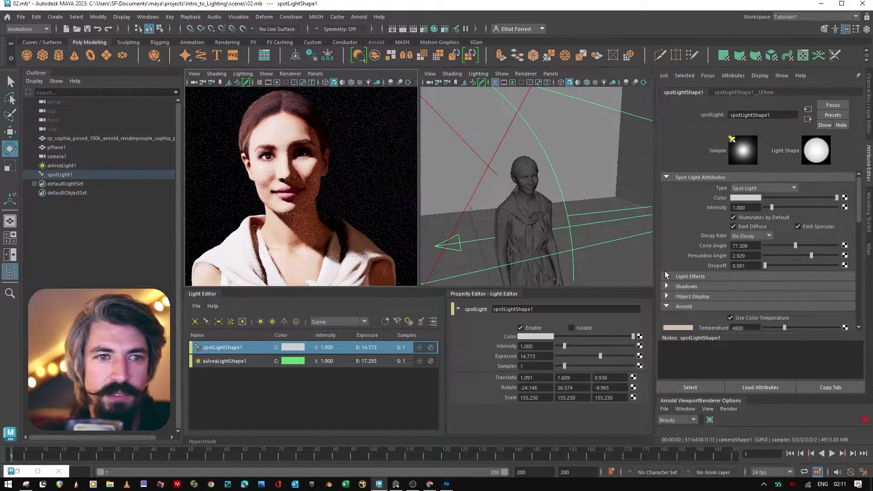
scroll(695, 255, down, 5)
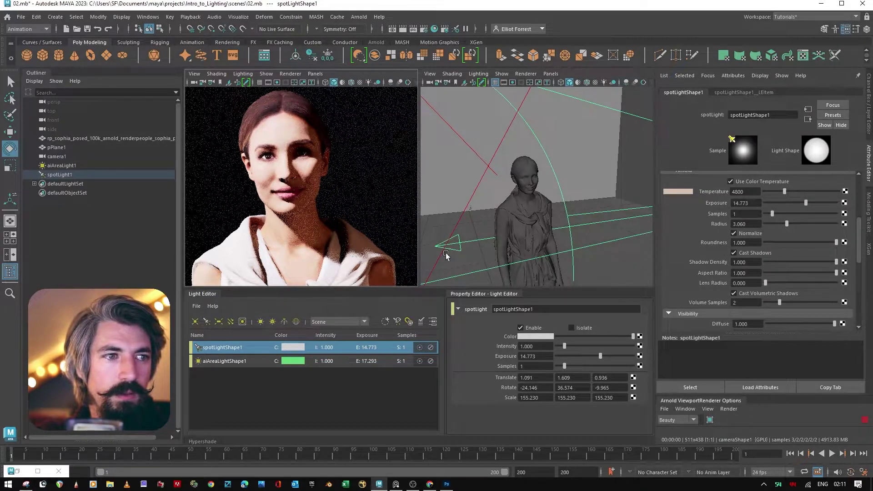
scroll(371, 258, down, 3)
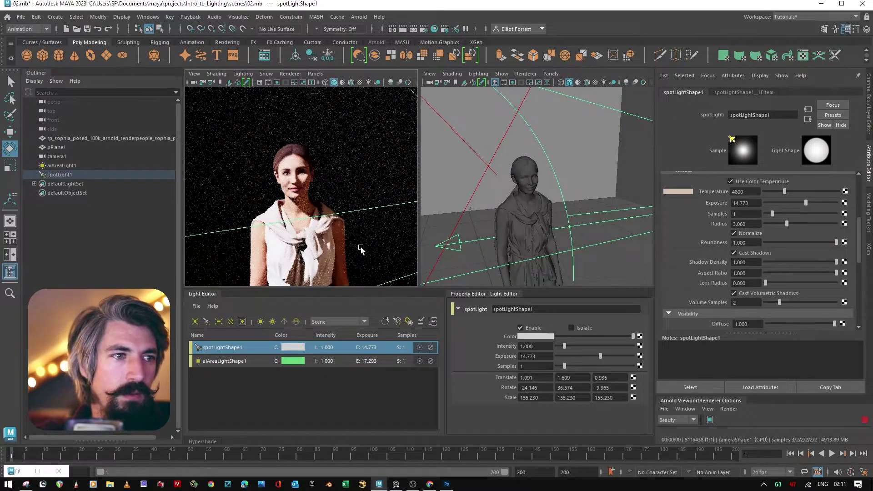
scroll(359, 245, down, 3)
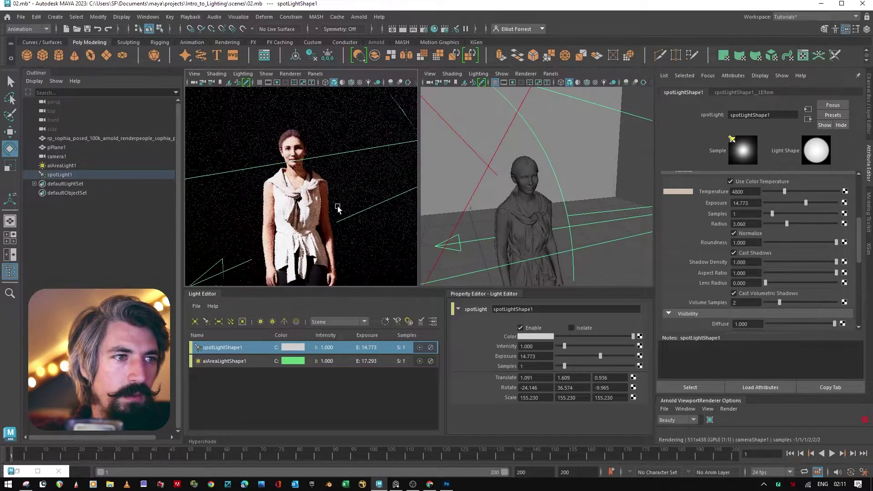
scroll(338, 208, down, 3)
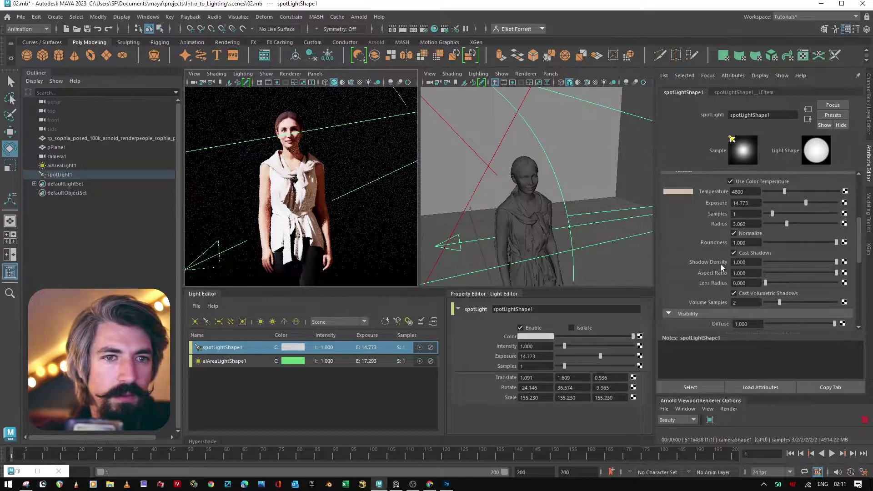
scroll(715, 255, up, 2)
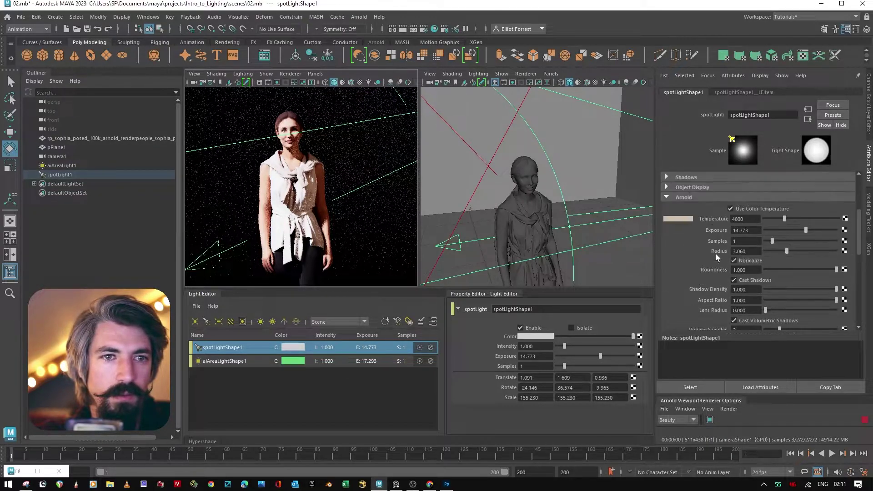
scroll(716, 254, up, 2)
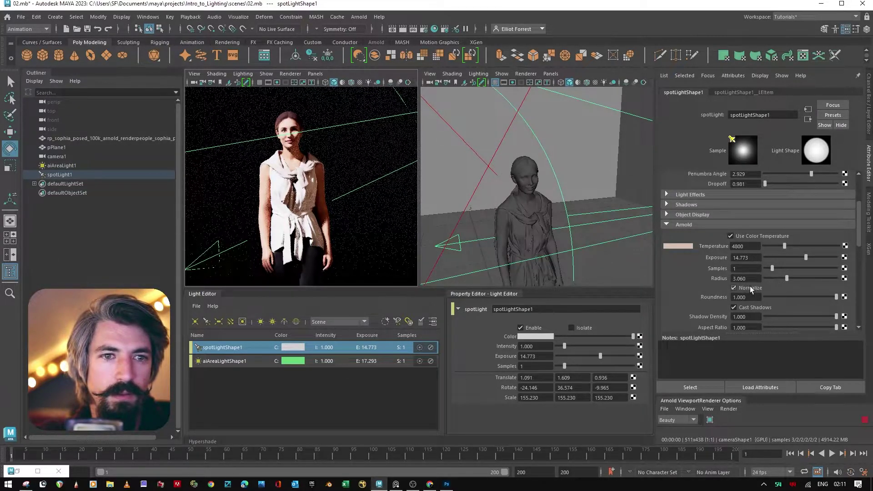
scroll(726, 285, down, 4)
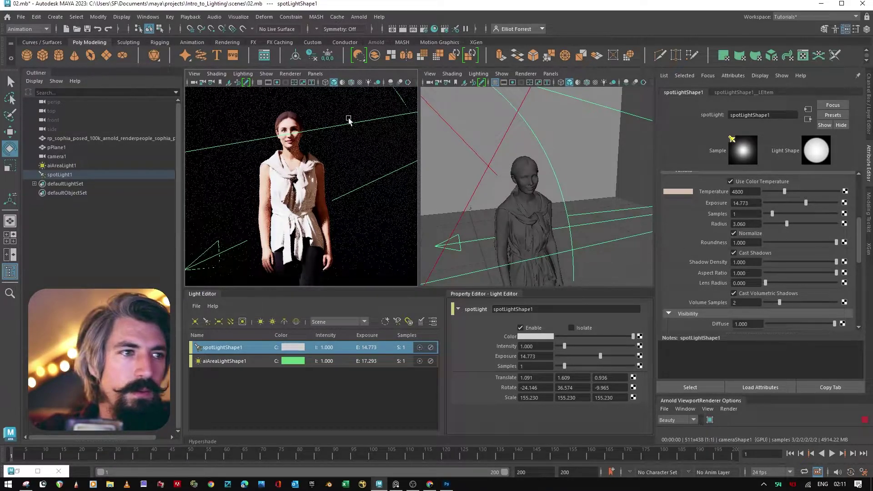
Step: Lower the area light's exposure to 15.843 and cool it to 13454 K
click(64, 166)
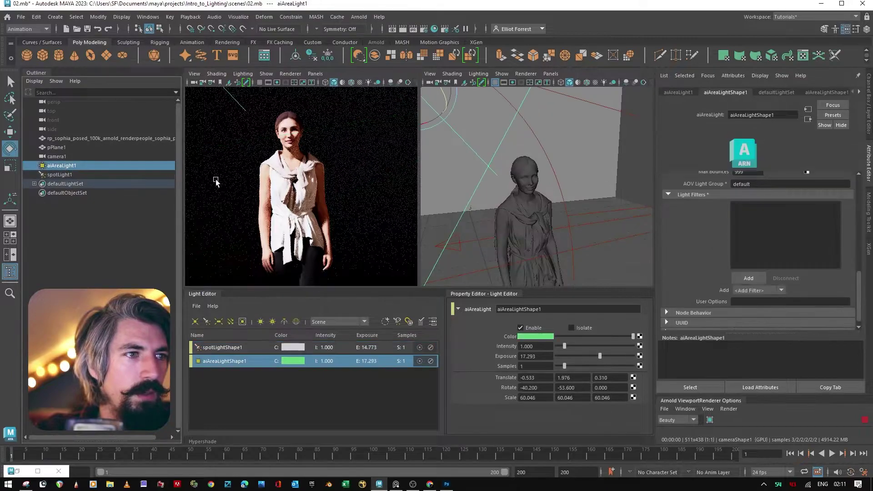
scroll(713, 233, up, 12)
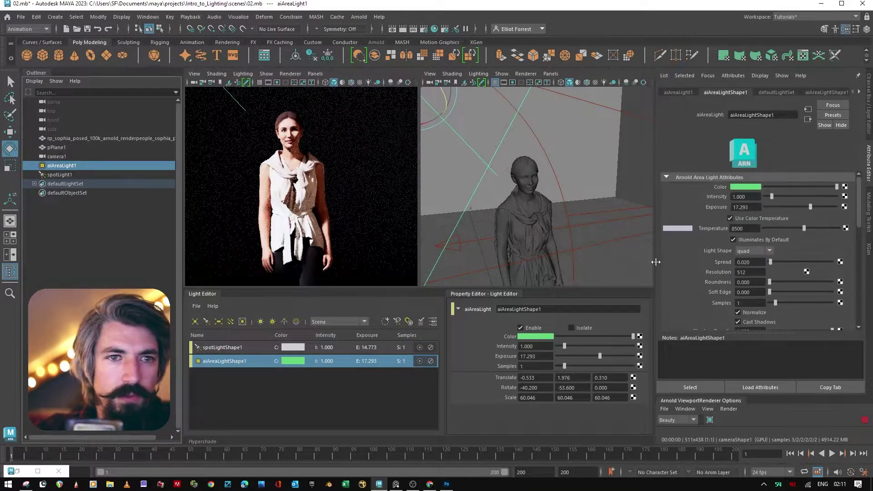
click(326, 347)
mouse_move(534, 356)
ctrl+mouse_down()
mouse_move(466, 353)
mouse_move(536, 362)
ctrl+mouse_up()
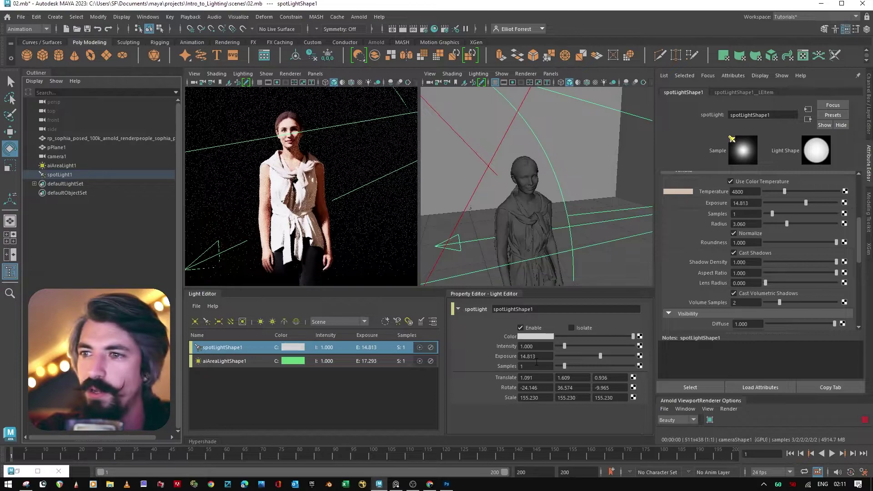
click(357, 362)
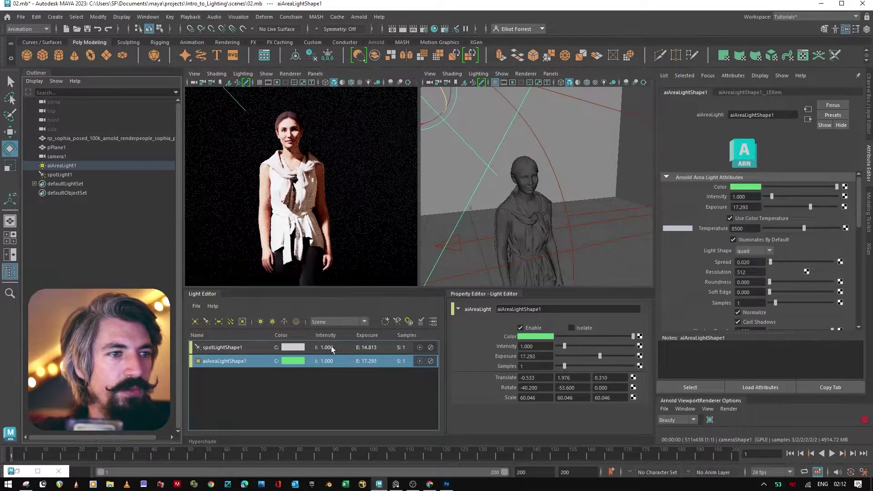
ctrl+drag(540, 354, 473, 355)
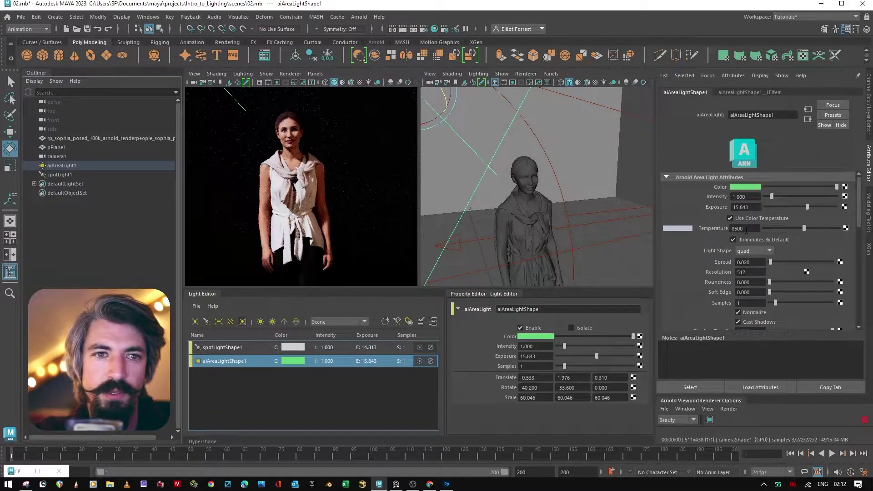
ctrl+drag(746, 230, 817, 237)
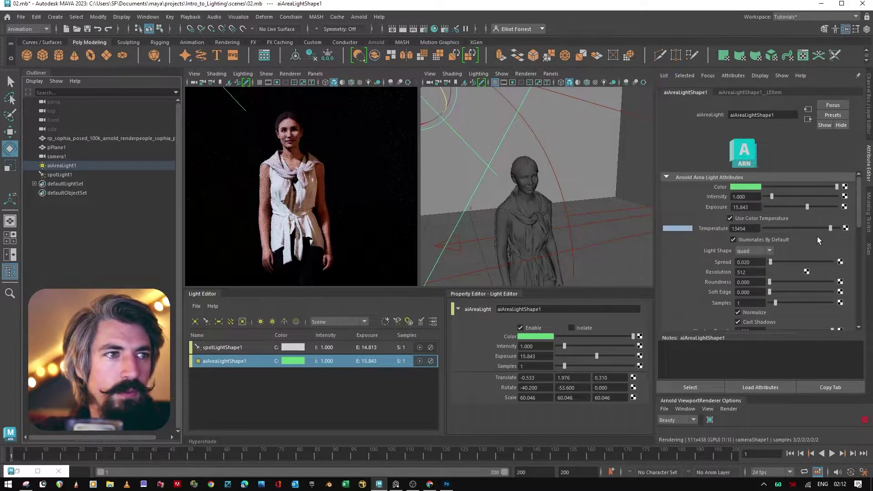
Step: Warm the spot light's color temperature to 2478 K
click(347, 350)
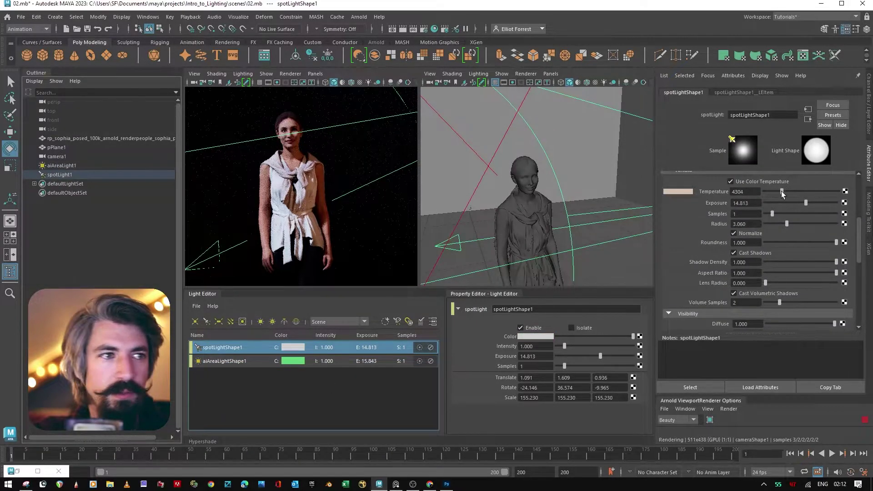
drag(783, 194, 771, 191)
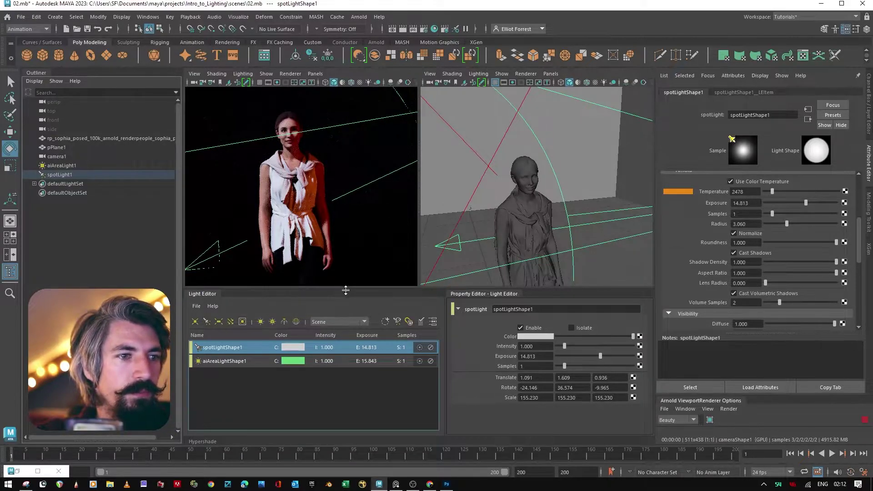
drag(344, 288, 354, 345)
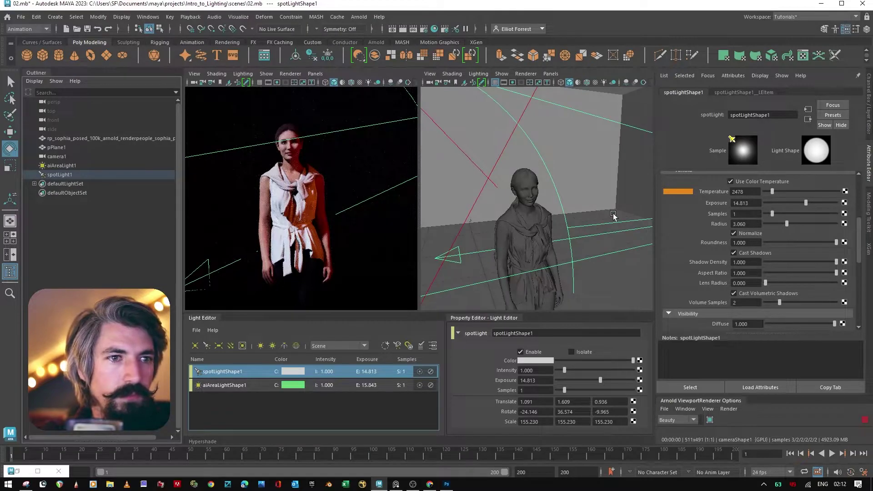
Step: Frame the scene and try adding an Arnold Mesh Light, dismissing the no-transform error
key(f)
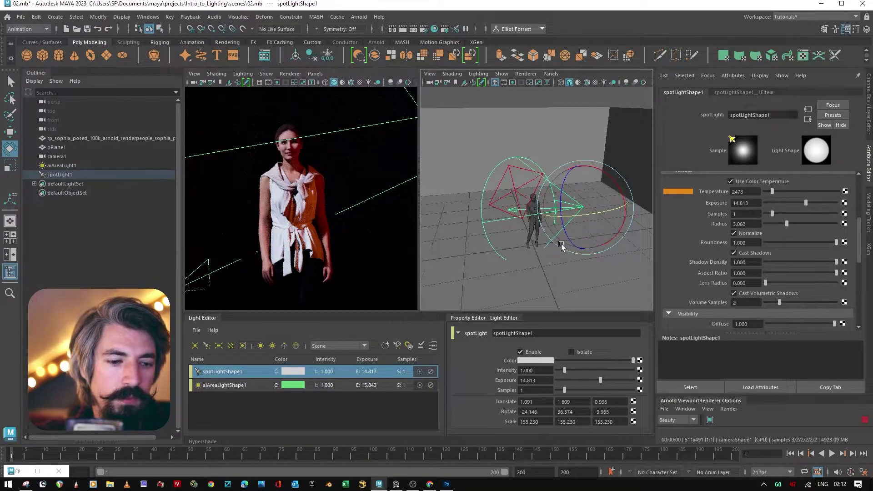
key(w)
alt+drag(608, 230, 554, 170)
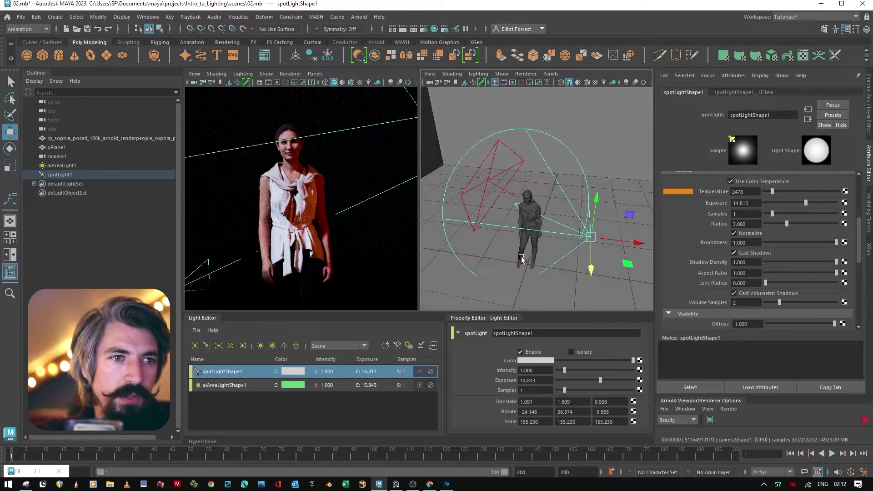
scroll(579, 148, down, 1)
scroll(593, 108, down, 2)
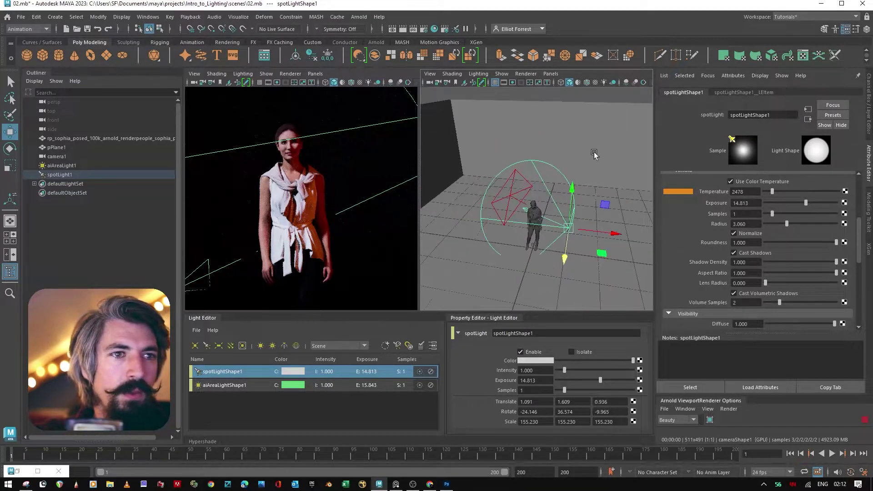
click(353, 18)
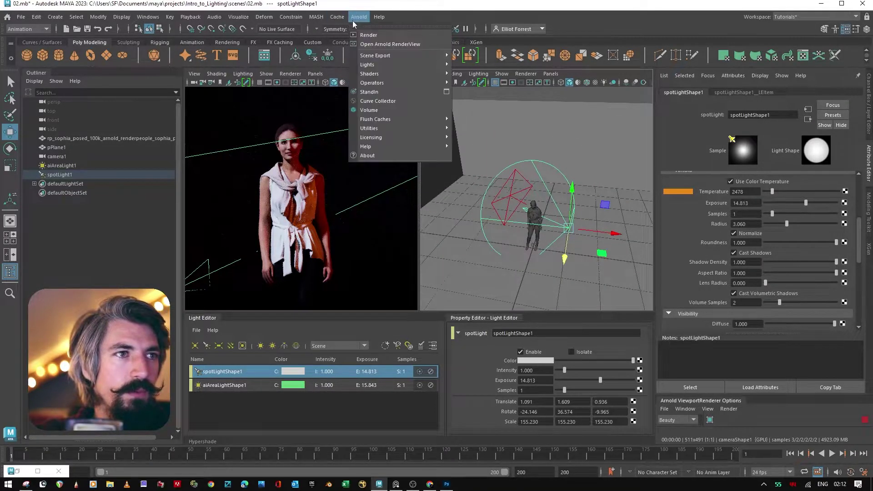
mouse_move(384, 65)
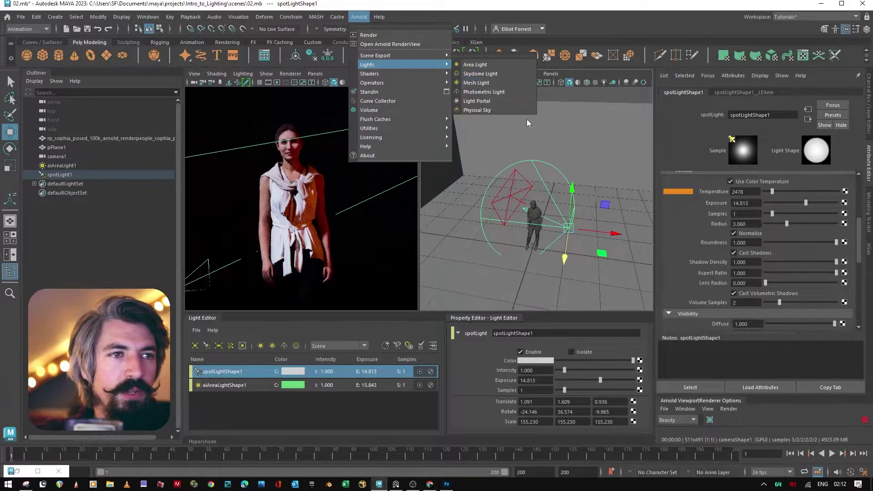
click(488, 82)
click(436, 246)
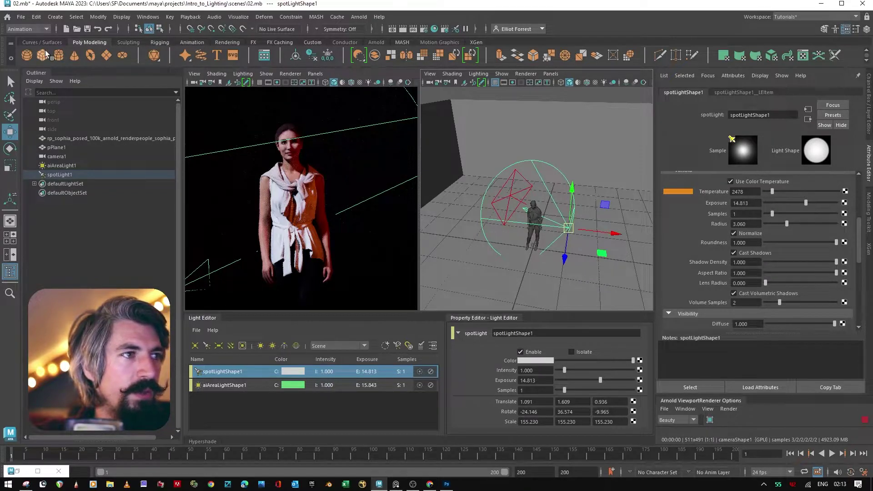
Step: Create a polygon sphere, then delete it
click(24, 55)
alt+drag(559, 241, 543, 248)
key(r)
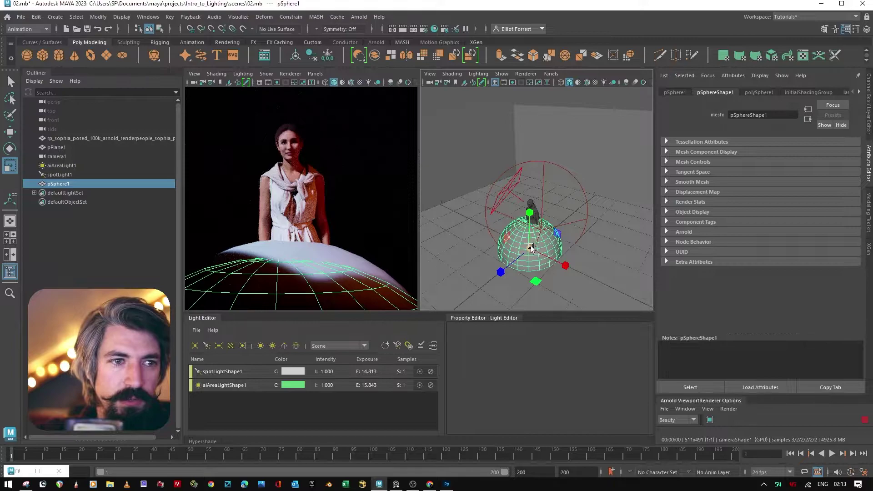
key(Delete)
Step: Create a polygon torus and tilt it
click(90, 56)
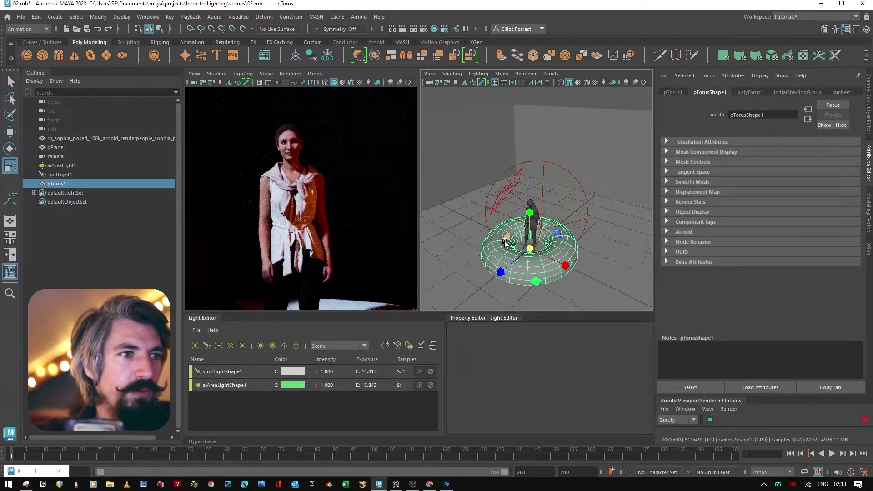
key(e)
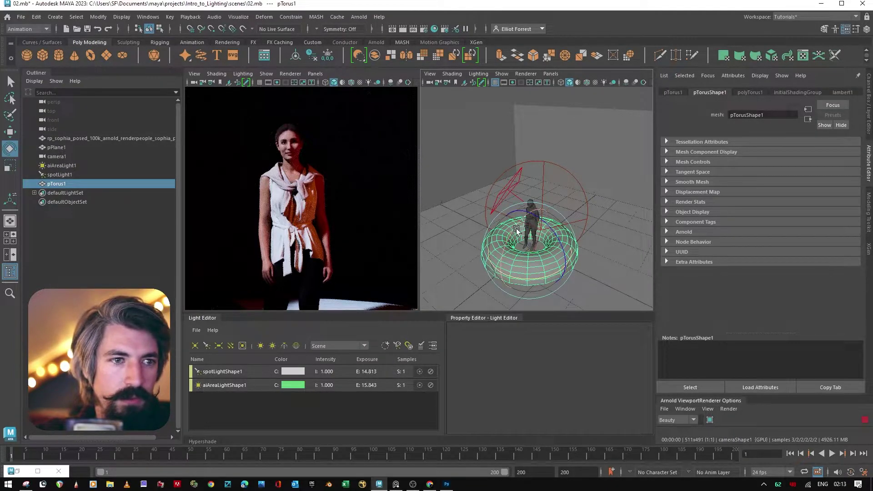
drag(517, 231, 463, 282)
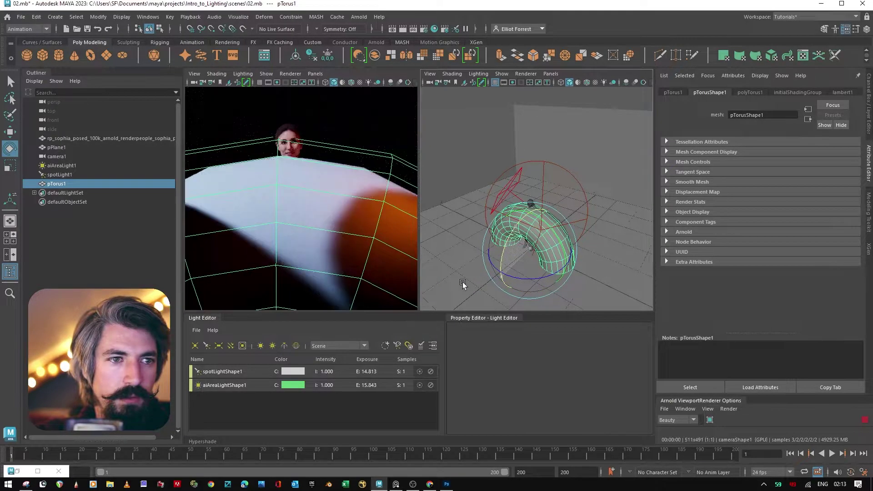
Step: Set the torus Section Radius to 0.040 and Radius to 0.360
click(751, 93)
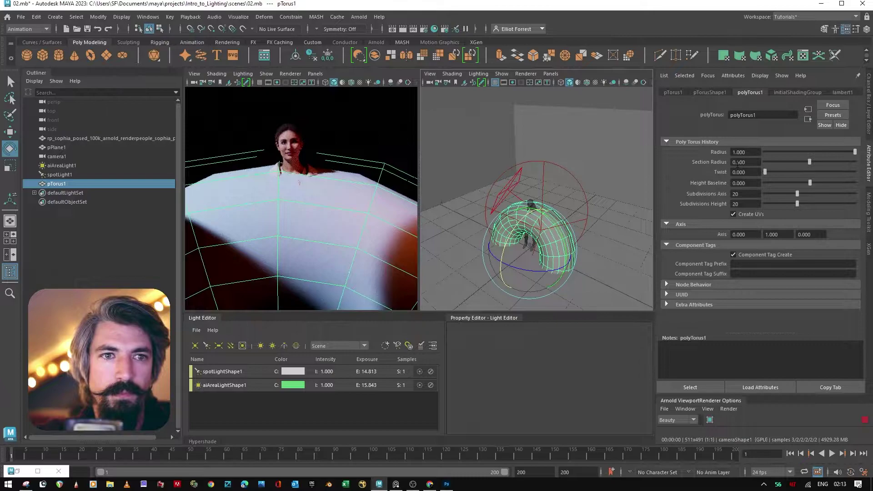
ctrl+drag(737, 164, 716, 162)
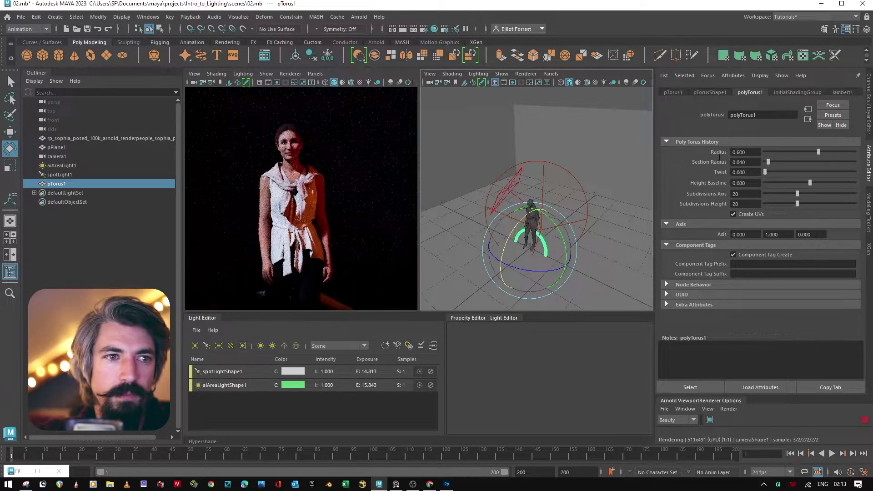
scroll(565, 226, up, 3)
scroll(565, 226, up, 3)
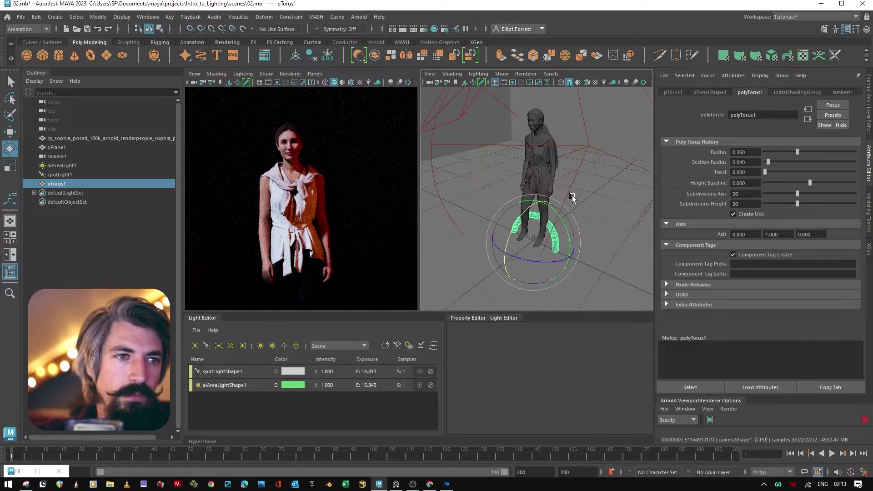
click(214, 317)
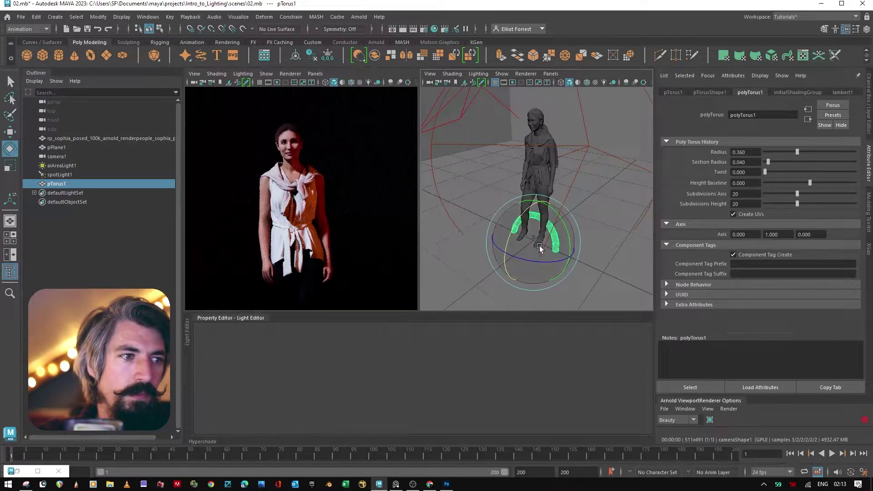
click(238, 317)
Step: Move the torus up to chest height and rotate it upright facing the camera
key(w)
drag(538, 268, 465, 245)
key(e)
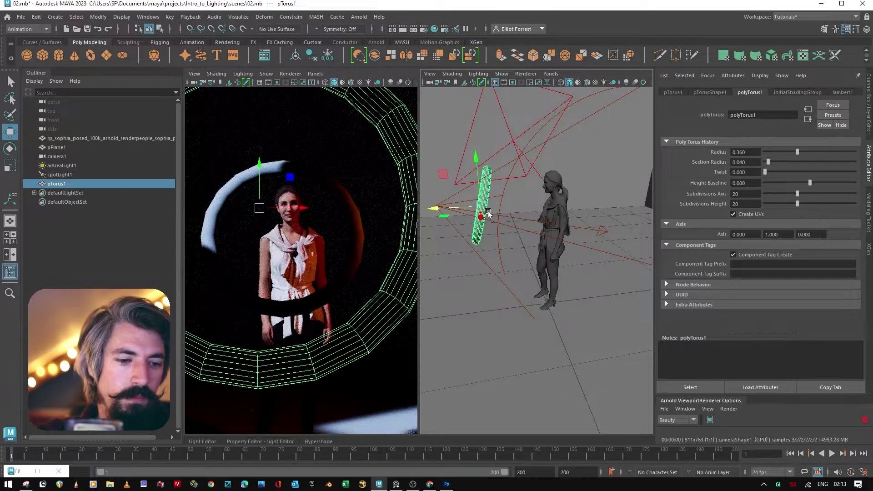
drag(496, 167, 538, 180)
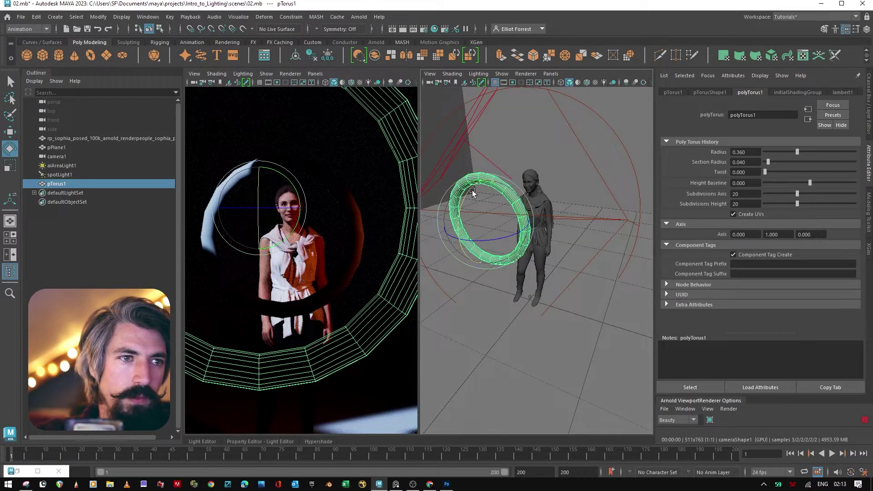
drag(470, 193, 480, 184)
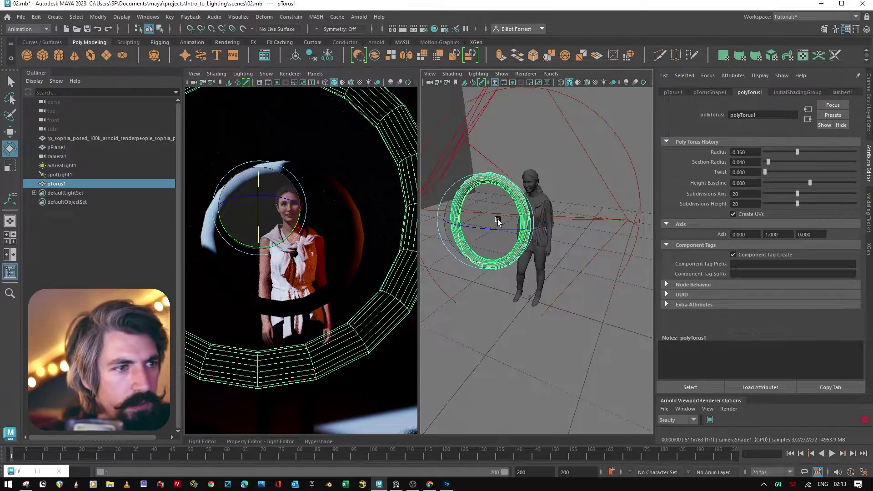
key(w)
click(553, 305)
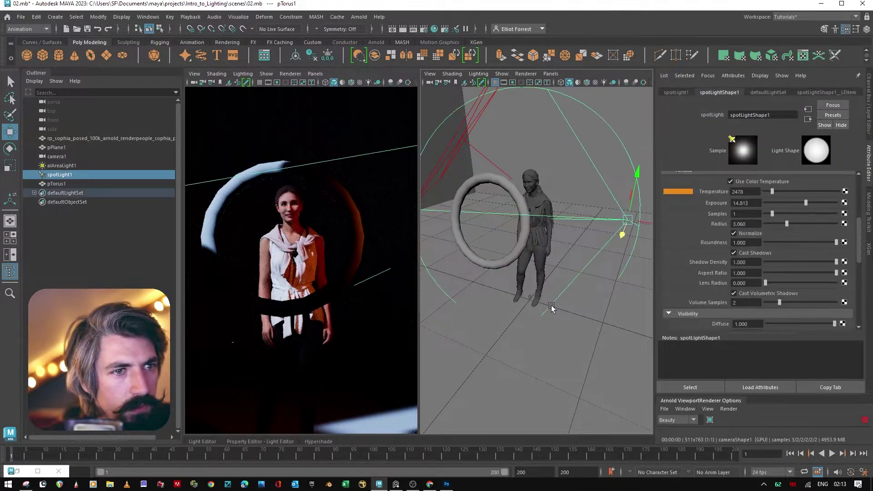
click(504, 264)
alt+drag(455, 191, 523, 196)
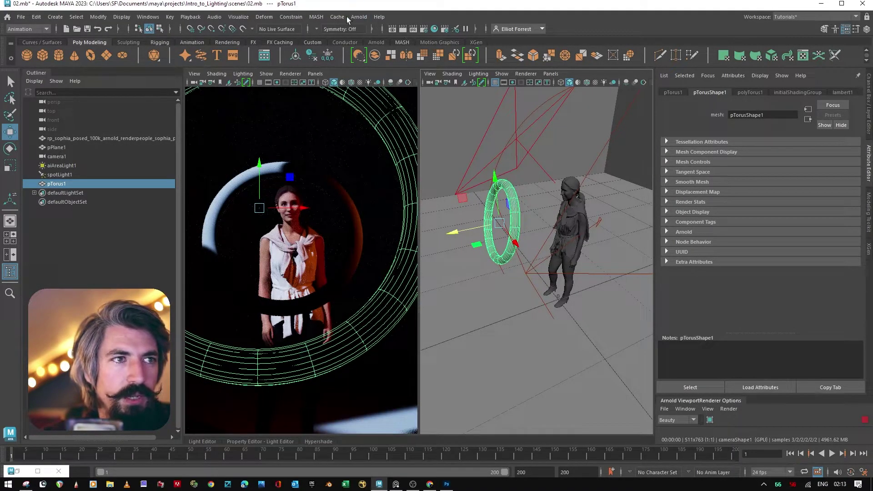
Step: Make the torus a render-visible Arnold mesh light with exposure 15
click(359, 17)
mouse_move(400, 68)
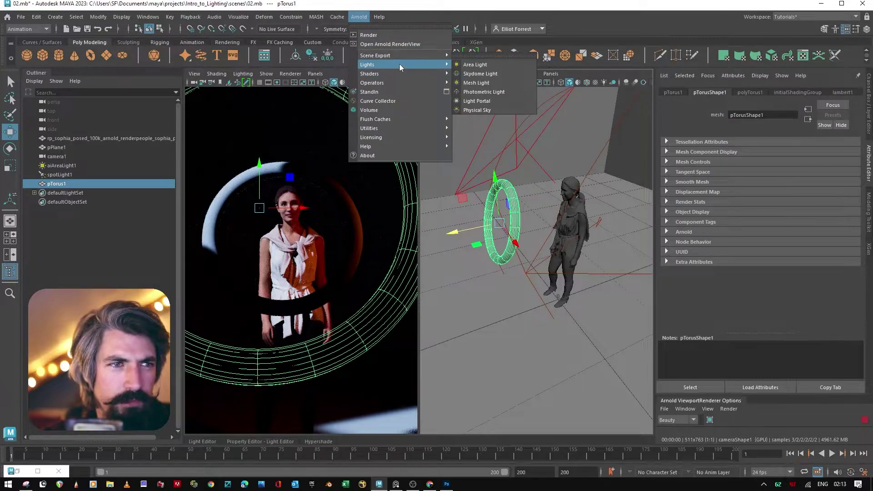
click(482, 84)
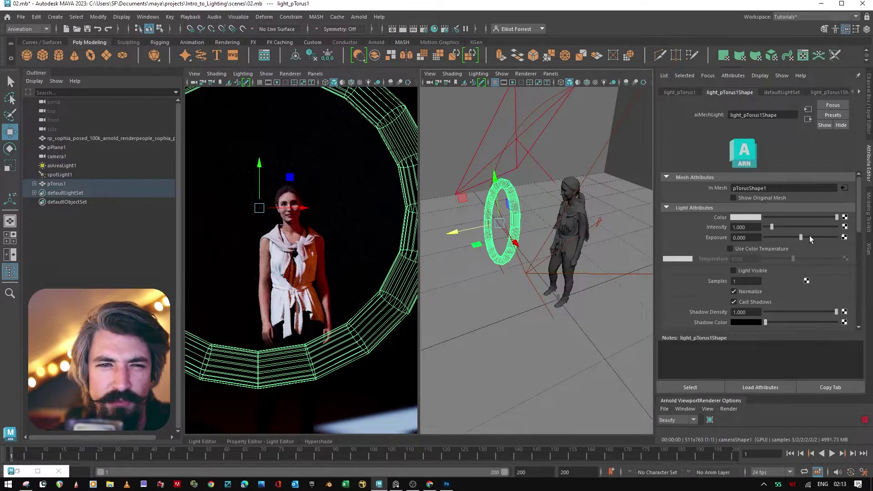
click(750, 271)
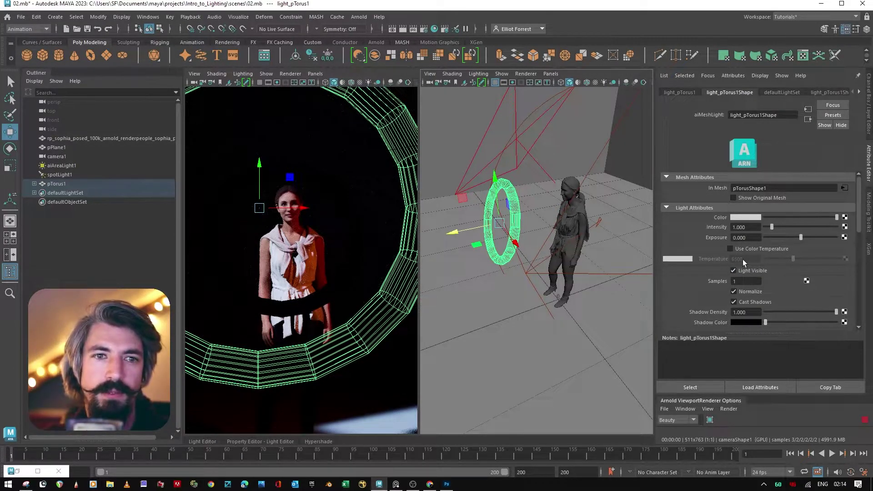
click(741, 238)
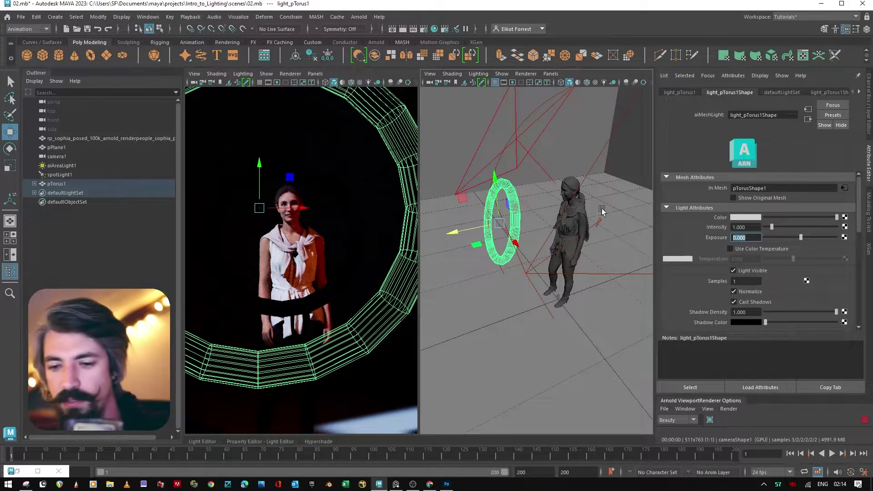
text(15)
key(Return)
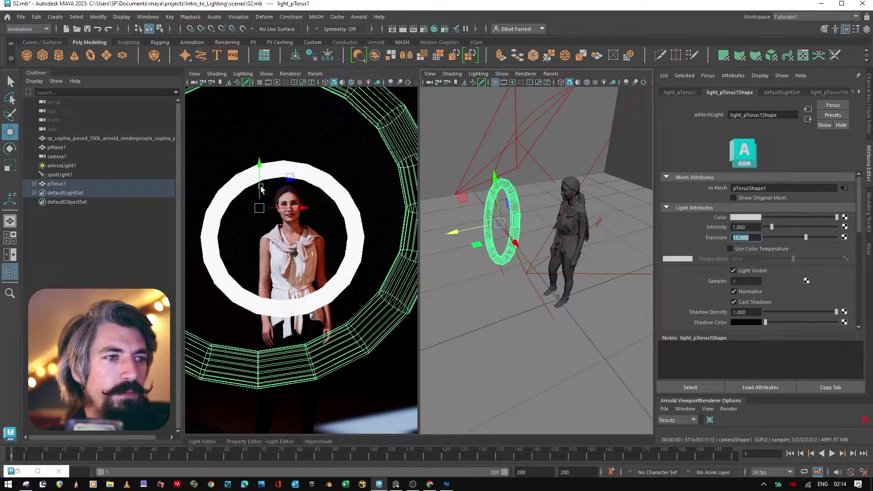
Step: Nudge the ring light upward and warm it with color temperature 1515
drag(306, 207, 308, 208)
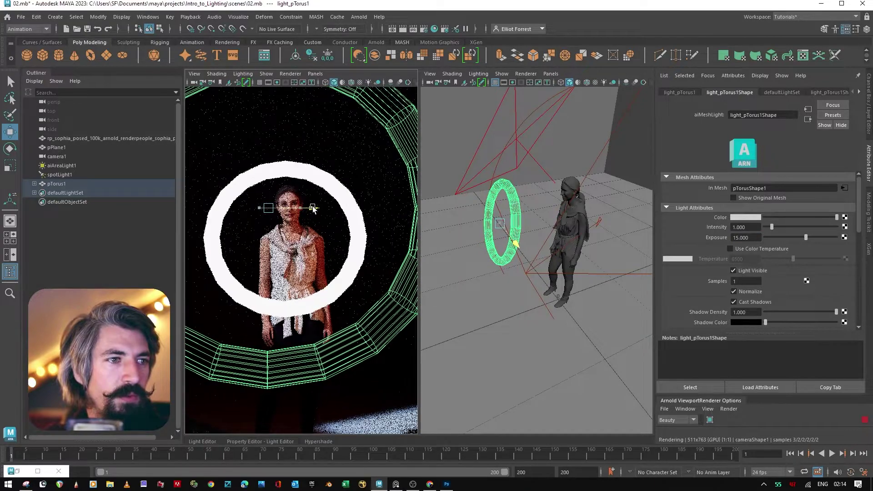
drag(271, 151, 273, 121)
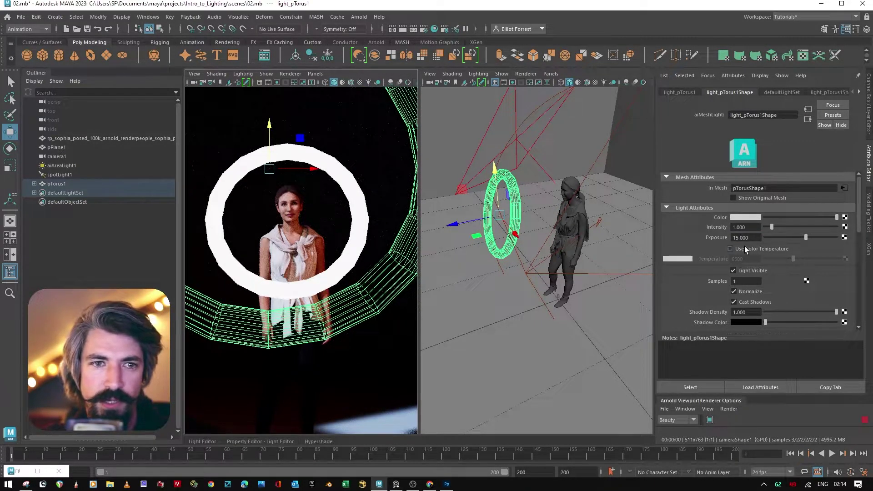
click(730, 248)
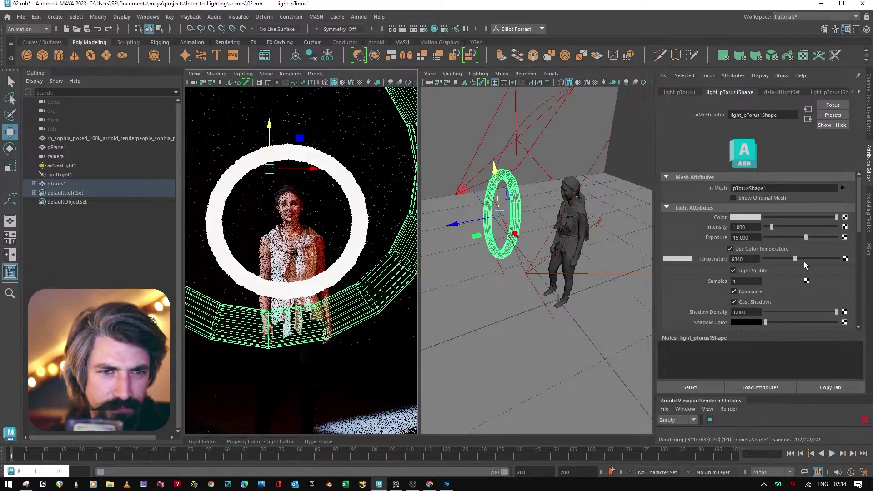
drag(792, 258, 767, 264)
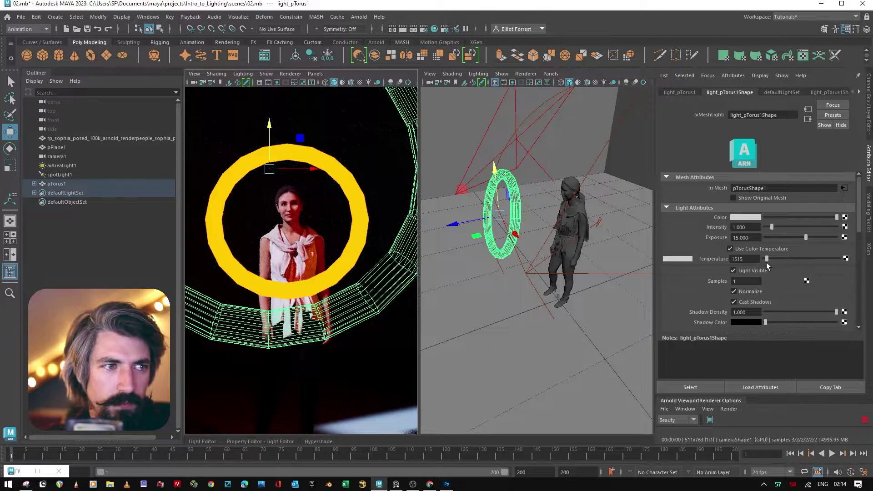
click(380, 140)
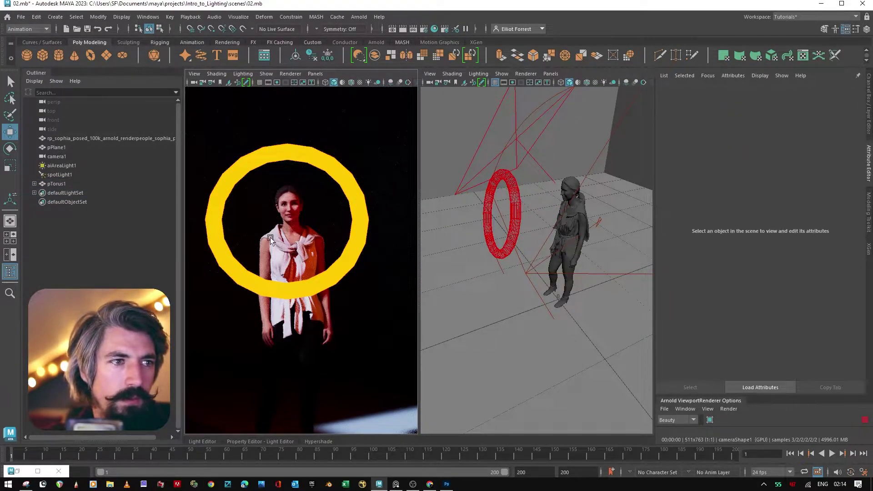
Step: Enable Show Original Mesh on the torus mesh light
click(517, 194)
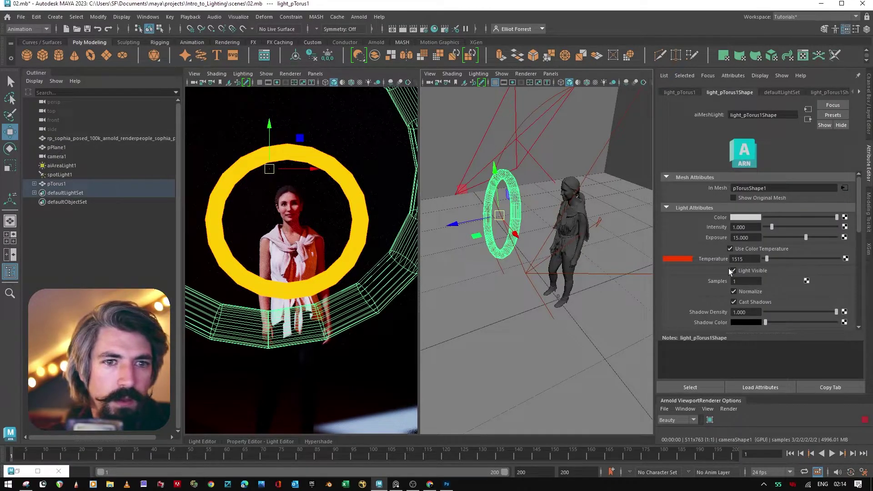
scroll(725, 276, down, 5)
scroll(725, 276, up, 5)
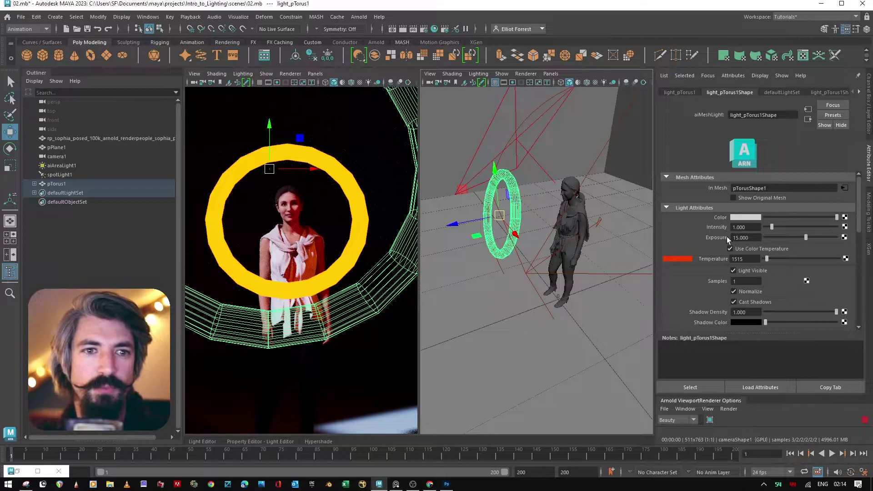
click(759, 199)
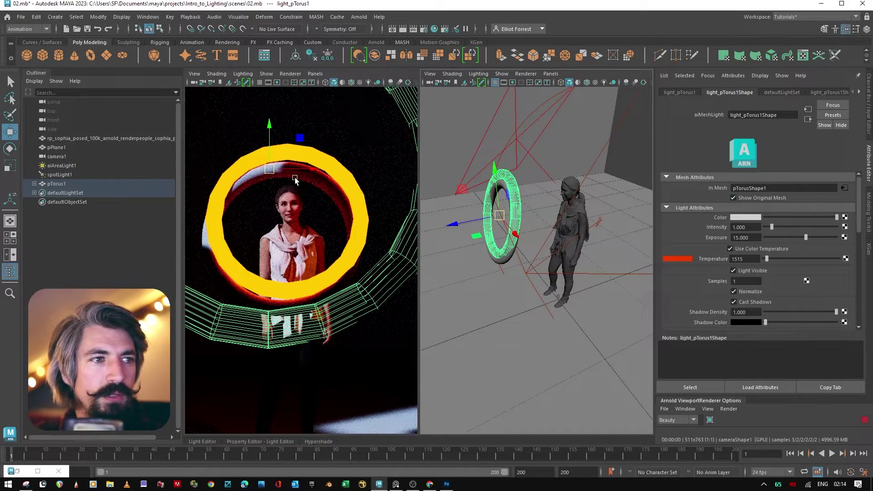
click(292, 120)
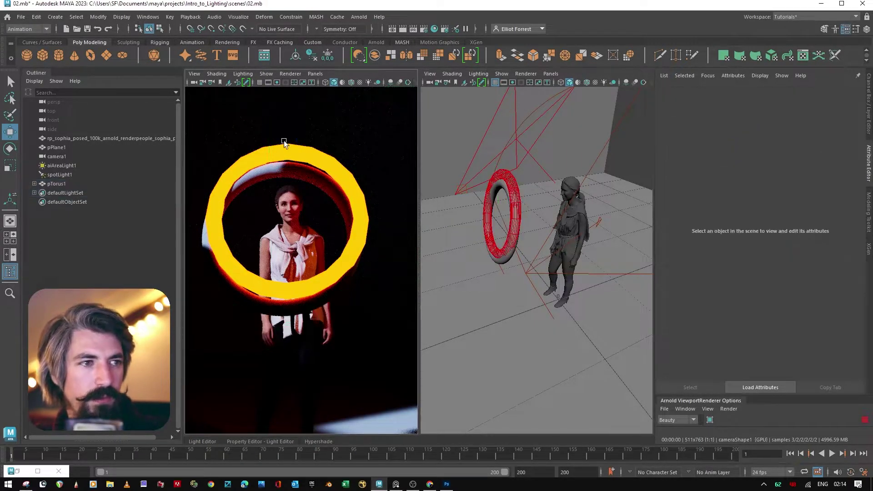
Step: Move the torus down, hide it, then delete pTorus1 from the Outliner
click(502, 187)
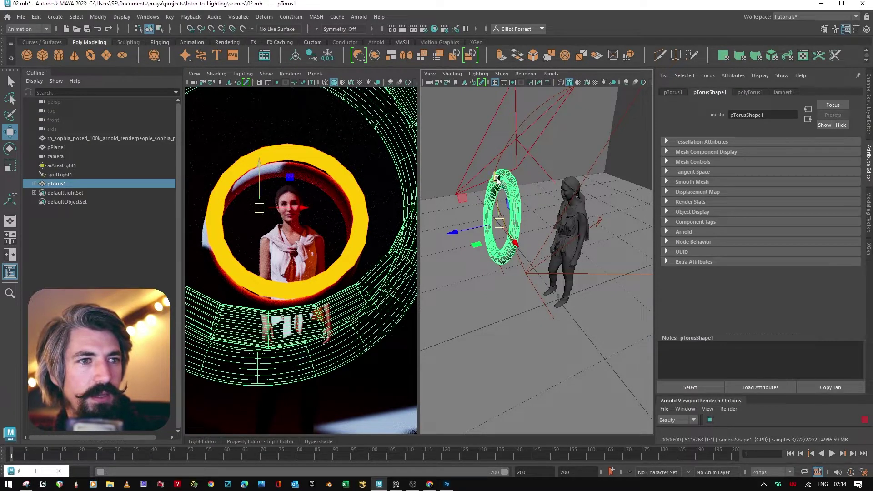
drag(496, 181, 498, 235)
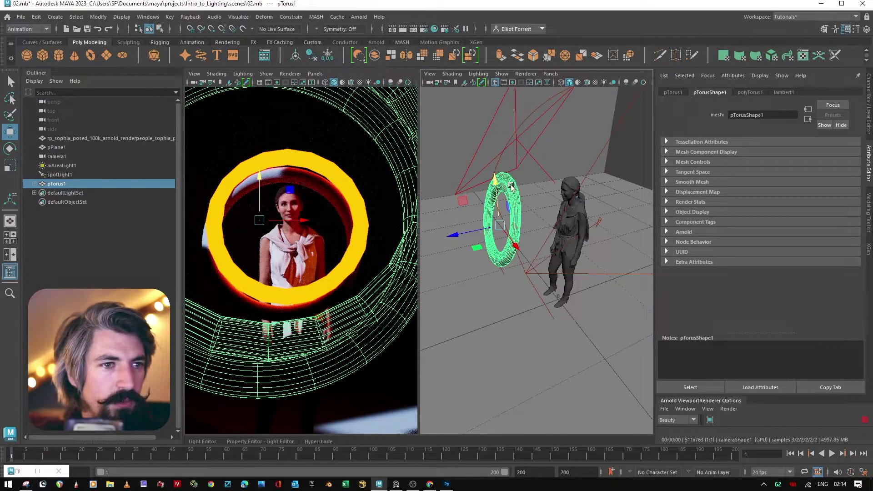
key(ctrl+h)
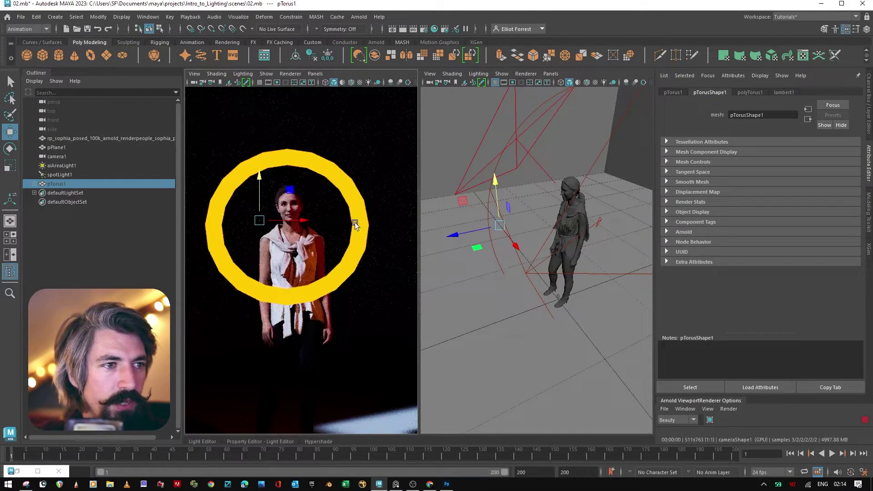
click(57, 148)
click(57, 184)
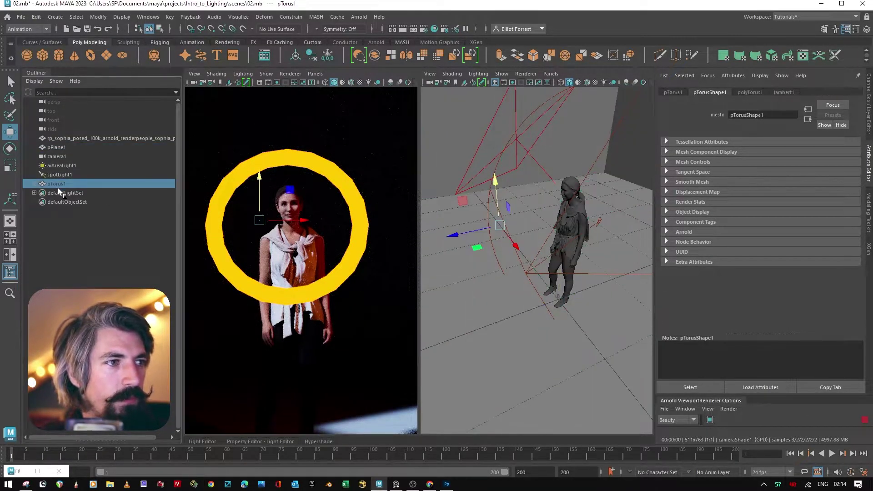
key(Delete)
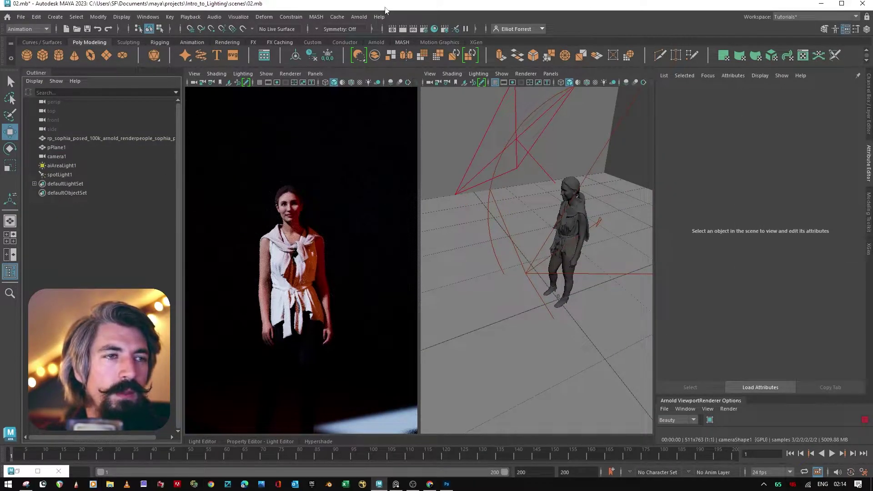
Step: Add an Arnold photometric light at head height and start loading a photometry file
click(359, 17)
mouse_move(407, 64)
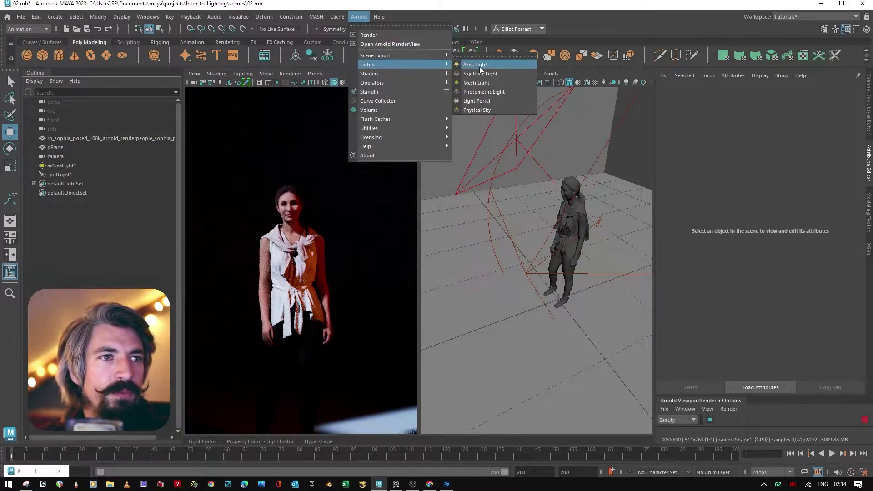
click(486, 91)
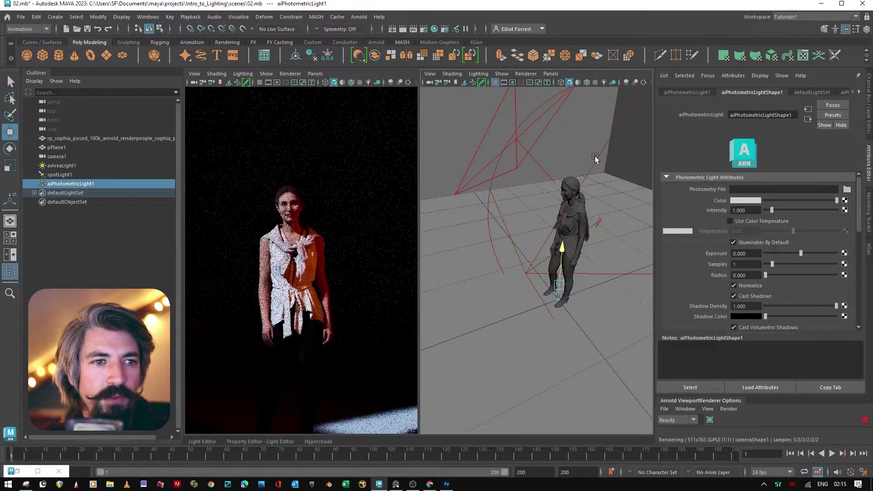
drag(558, 269, 470, 263)
key(t)
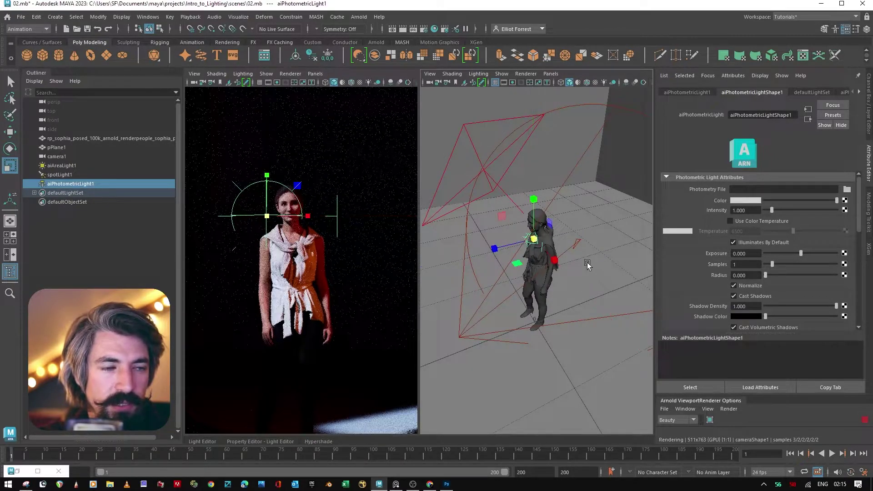
key(w)
alt+drag(560, 254, 607, 161)
click(735, 188)
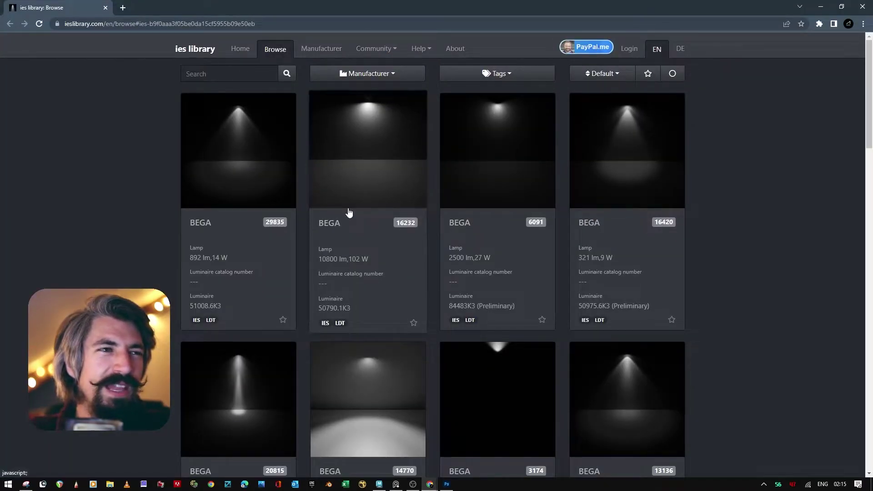
Step: Choose Rebelle Architectural Lighting from the Manufacturer list to filter the IES profiles
click(376, 75)
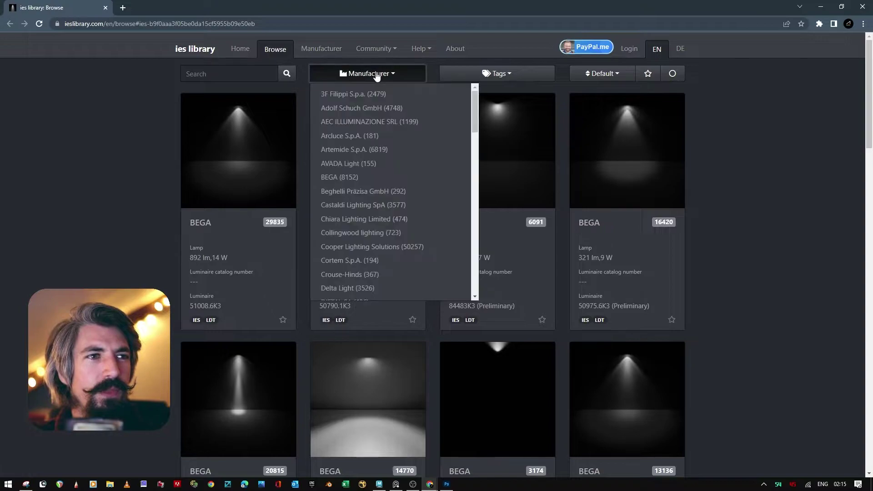
scroll(423, 137, down, 5)
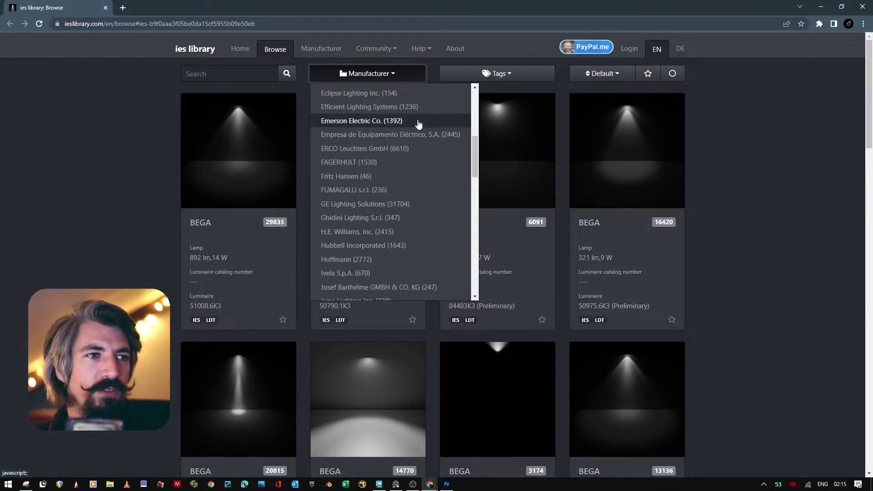
scroll(409, 200, down, 6)
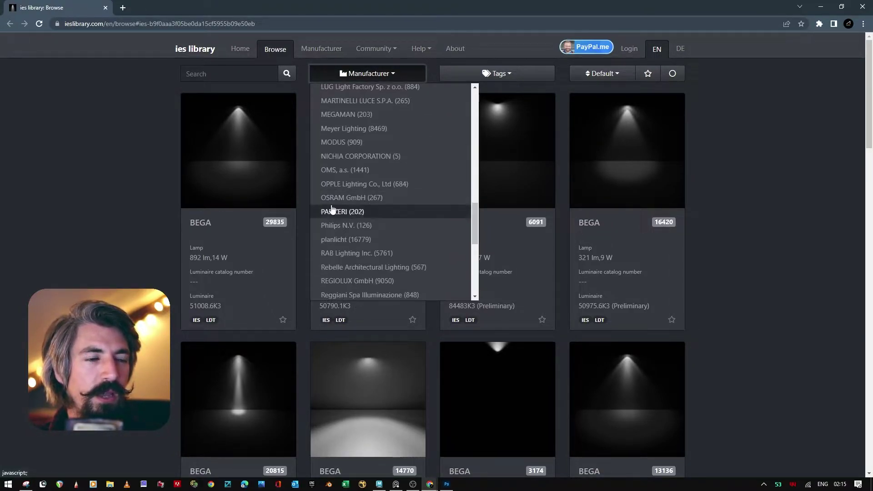
scroll(373, 183, down, 3)
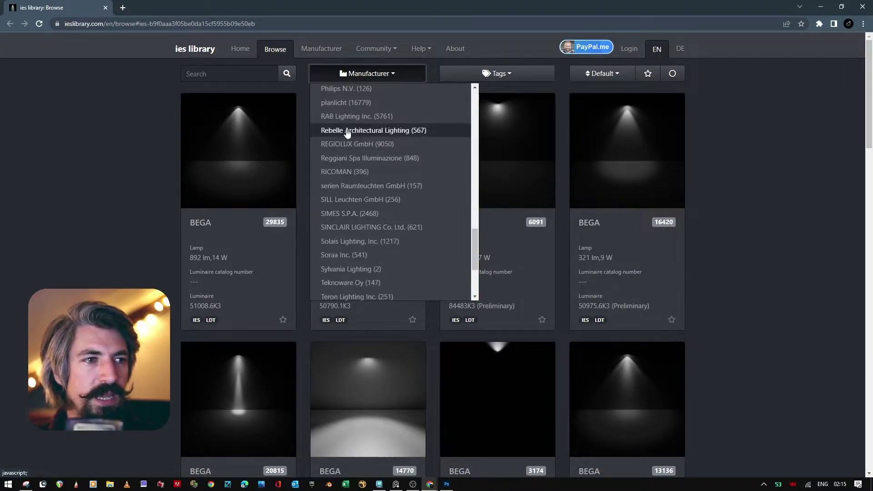
click(366, 130)
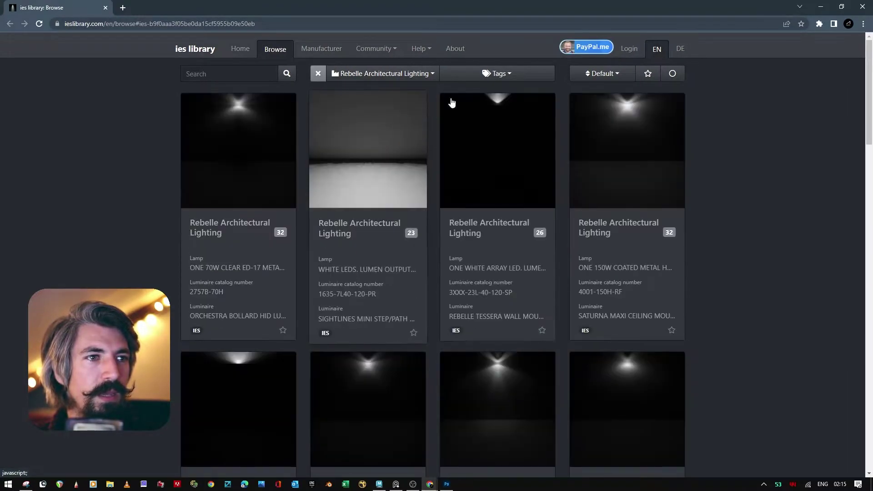
scroll(561, 181, down, 3)
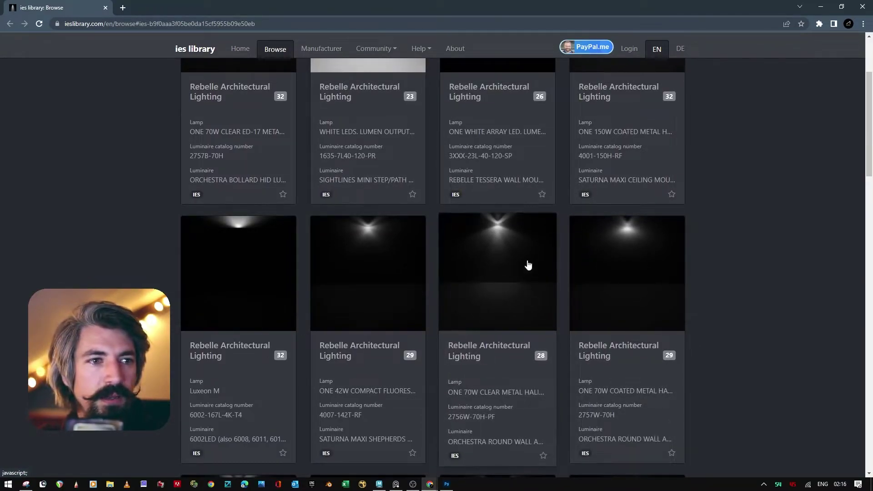
scroll(536, 257, down, 1)
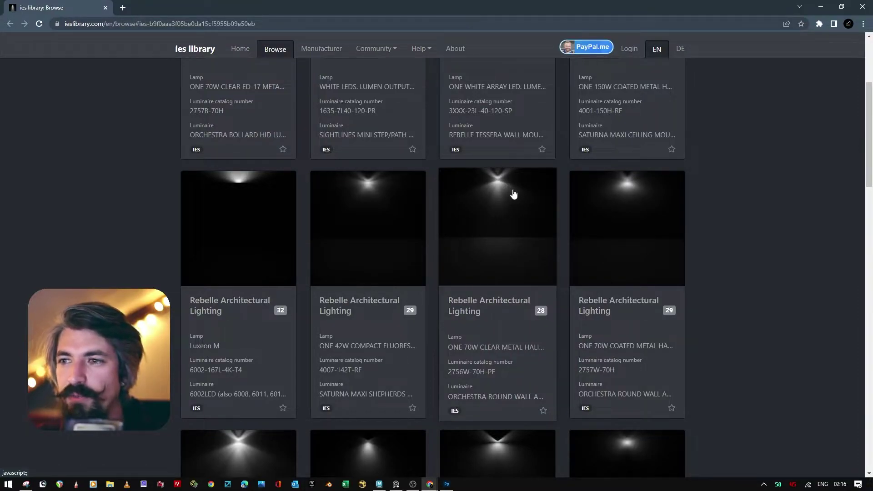
scroll(474, 206, down, 6)
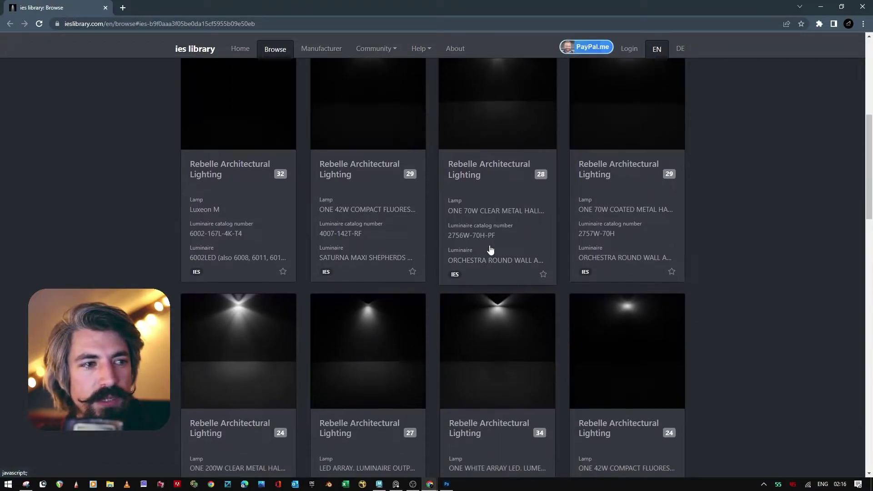
scroll(511, 214, down, 3)
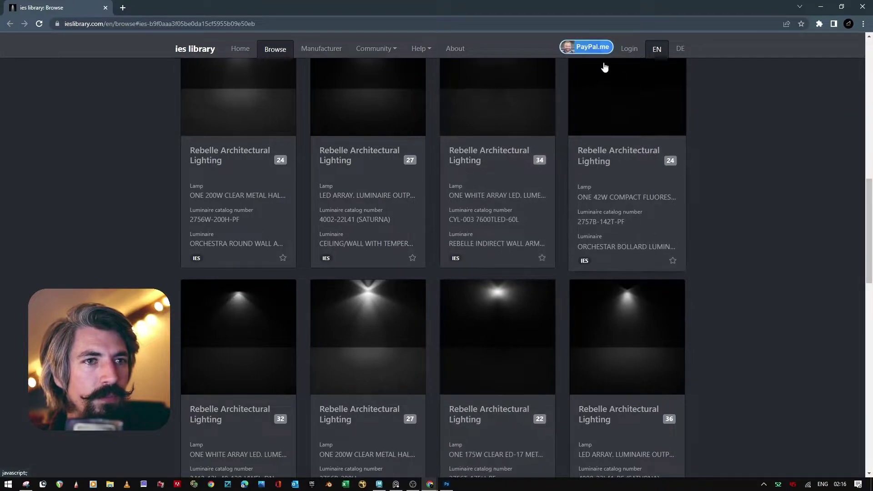
scroll(555, 239, down, 10)
scroll(551, 234, up, 4)
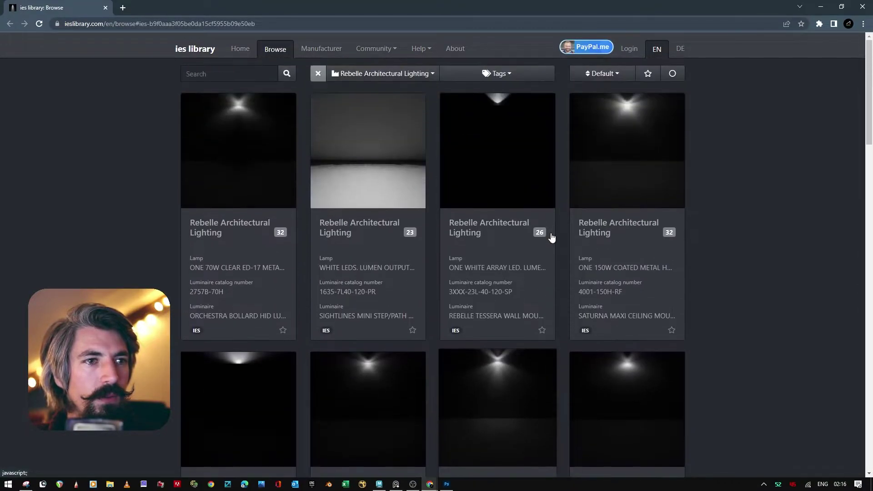
scroll(537, 191, down, 6)
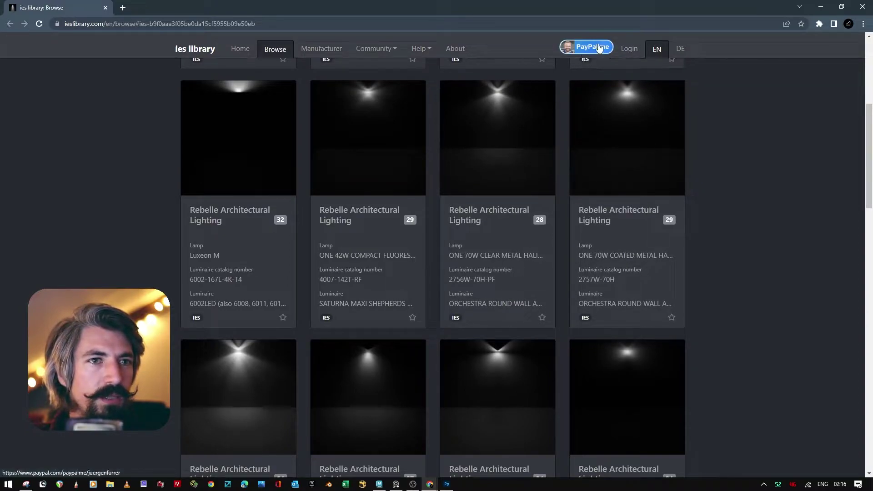
click(593, 48)
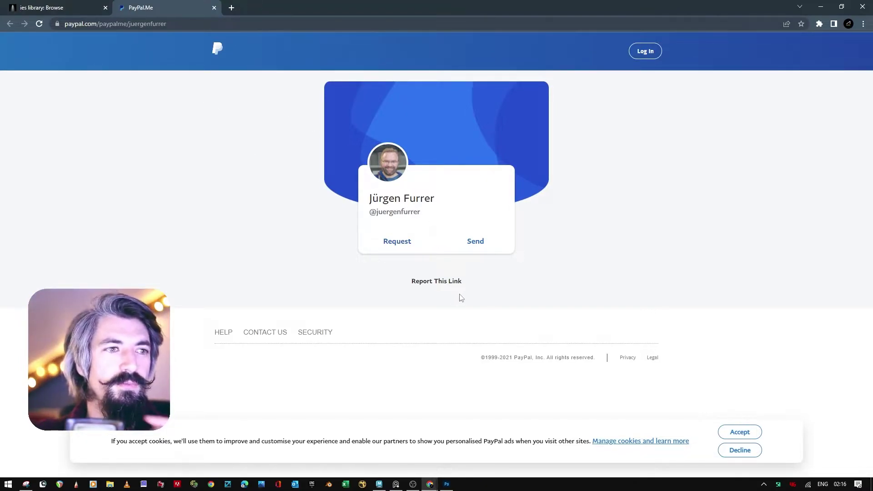
click(214, 8)
scroll(694, 204, up, 8)
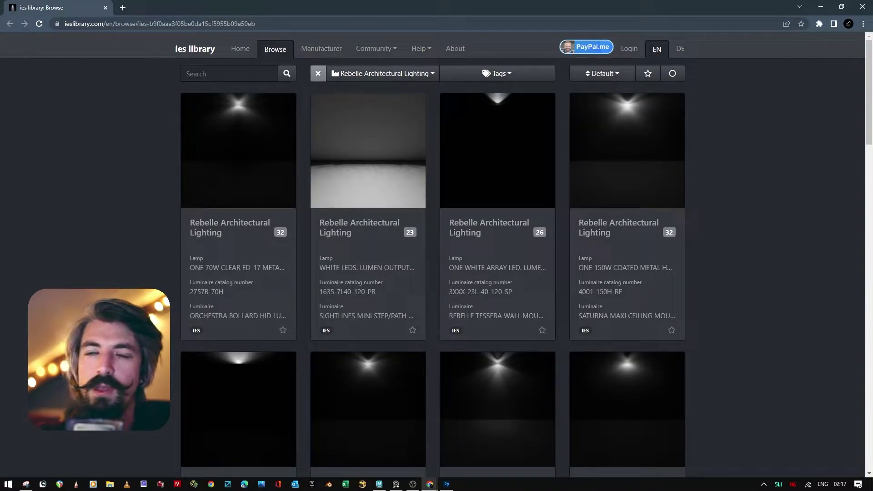
scroll(773, 136, down, 1)
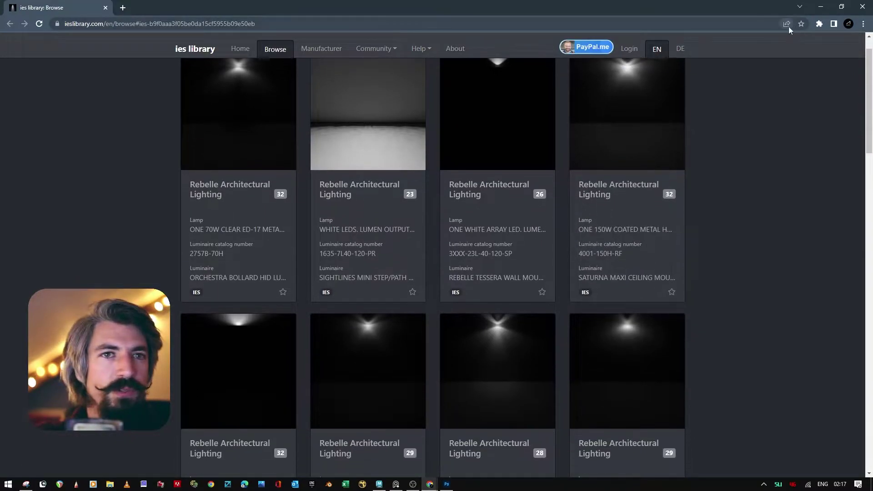
Step: Back in Maya, load the downloaded .ies file as aiPhotometricLight1's Photometry File
click(823, 7)
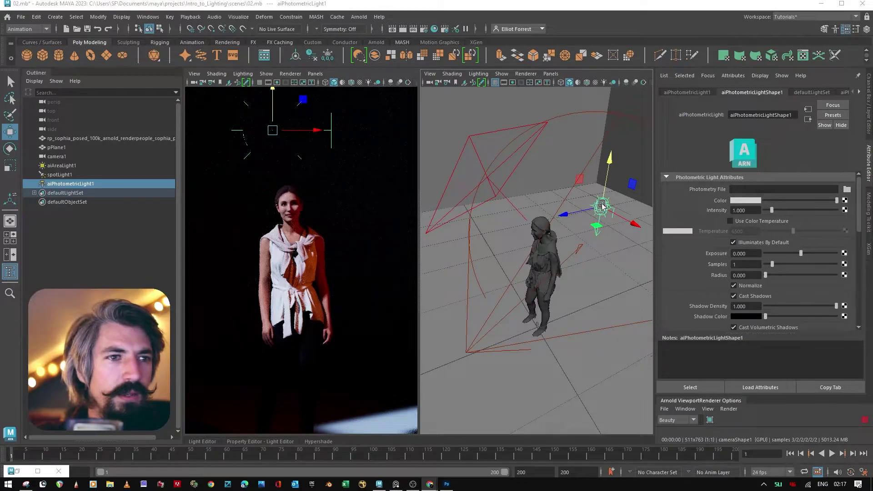
click(846, 190)
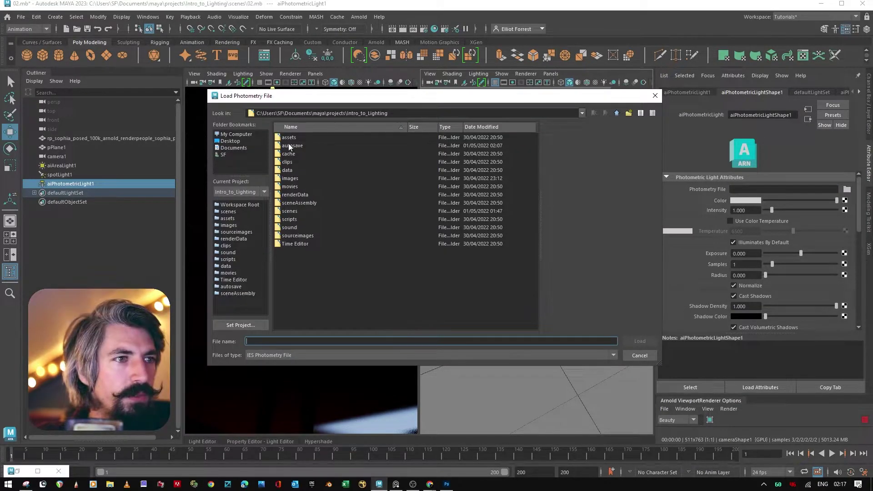
key(Escape)
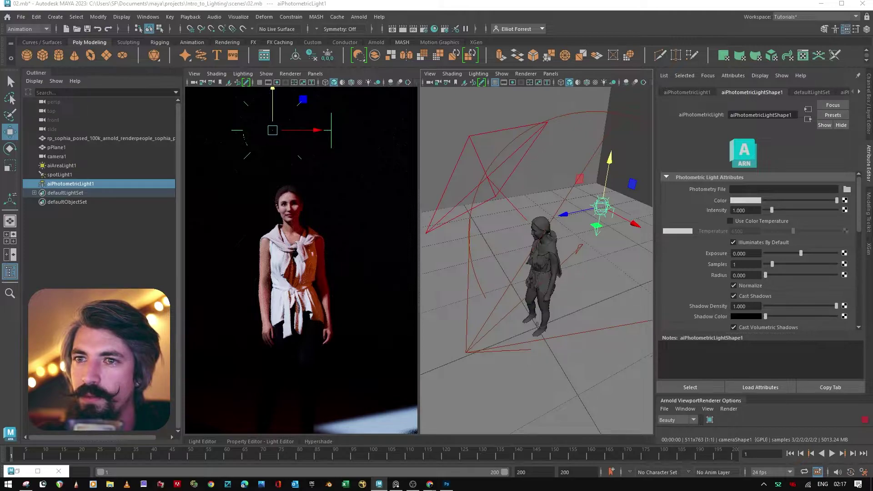
key(Return)
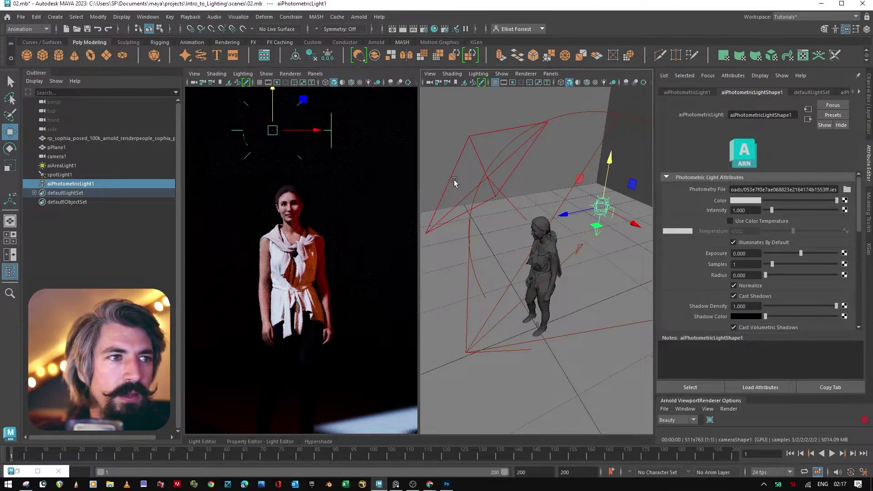
Step: Move aiPhotometricLight1 along Z toward the back wall and raise it above the woman's head
drag(582, 221, 634, 202)
key(f)
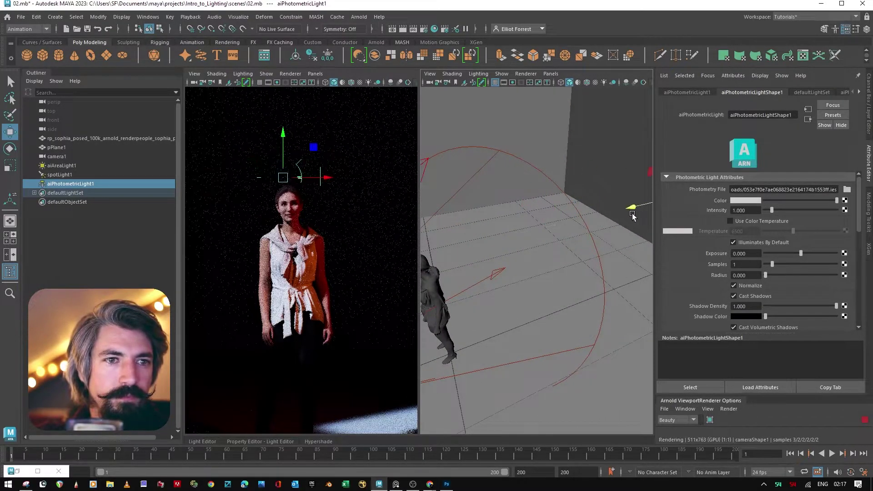
alt+drag(574, 233, 642, 293)
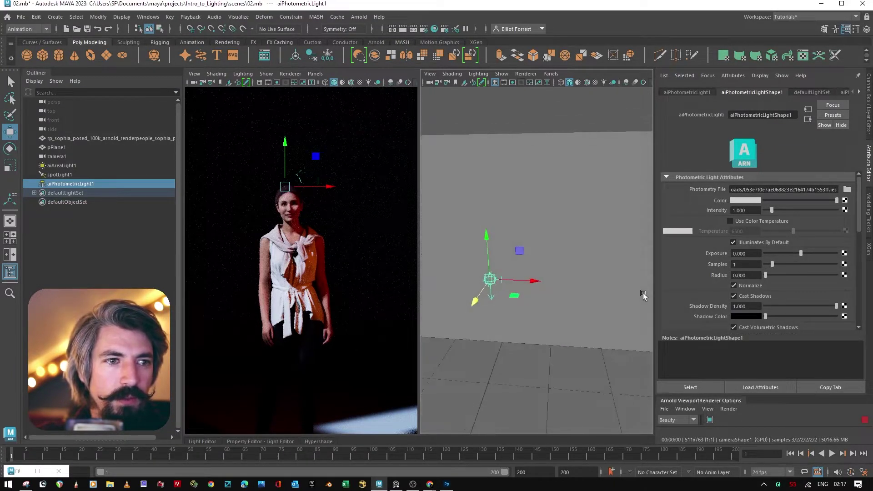
click(605, 291)
scroll(595, 273, down, 2)
key(3)
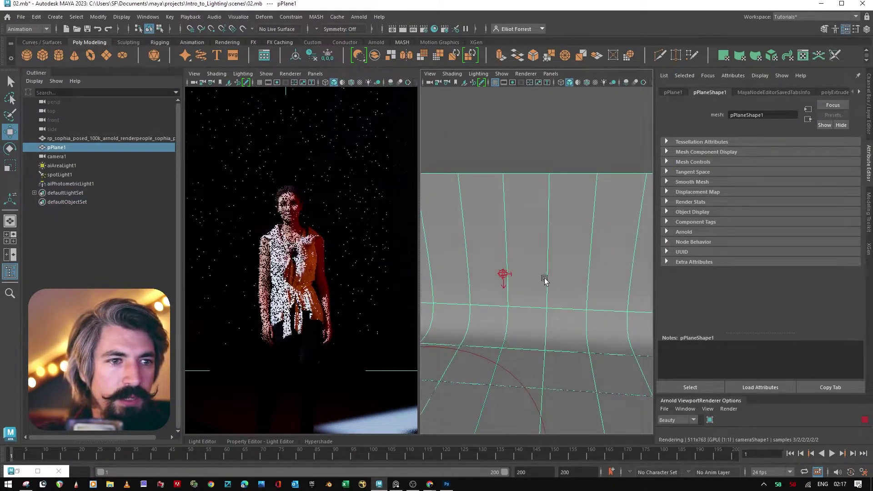
mouse_move(542, 284)
alt+mouse_down()
mouse_move(480, 271)
mouse_move(552, 278)
alt+mouse_up()
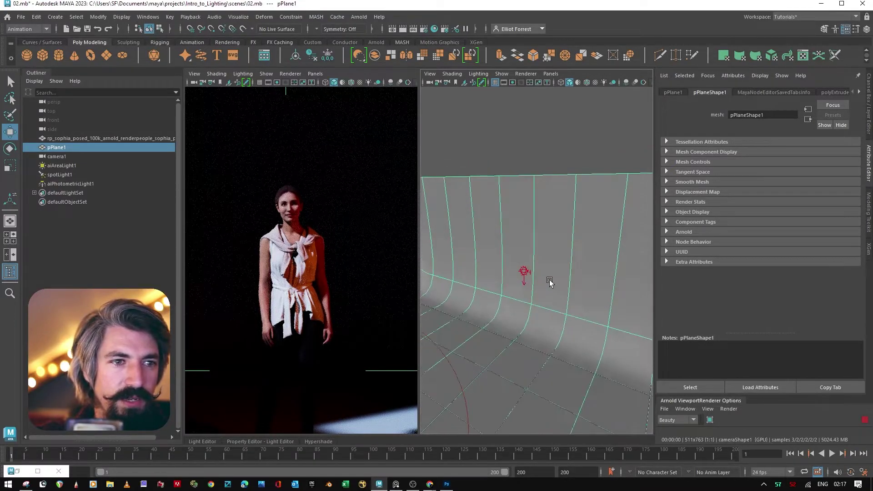
click(523, 273)
drag(523, 226, 524, 155)
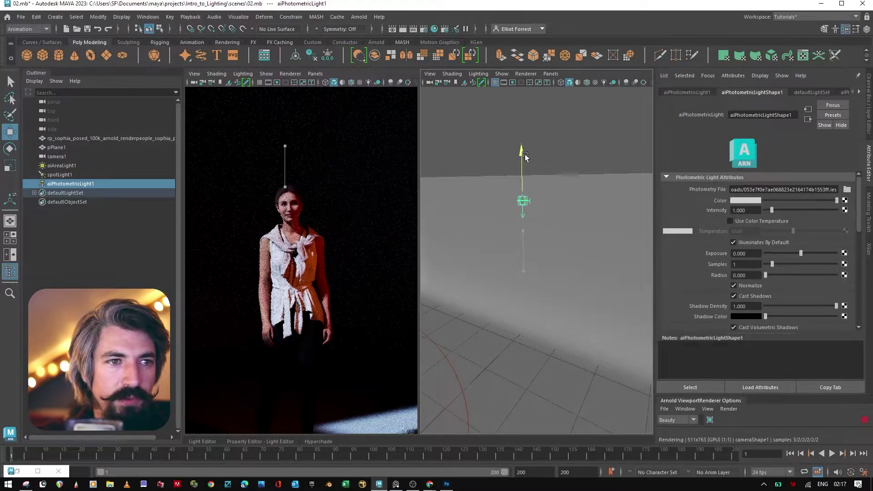
Step: Set the photometric light's Exposure to 15
click(744, 253)
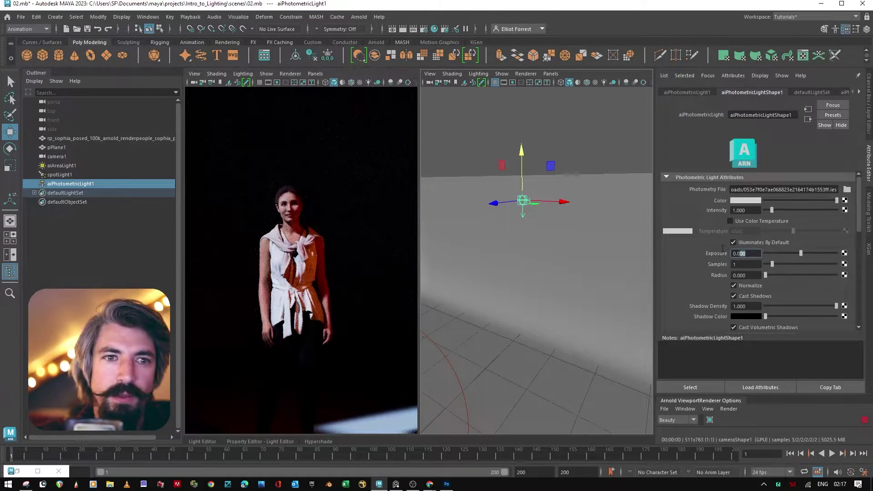
text(15)
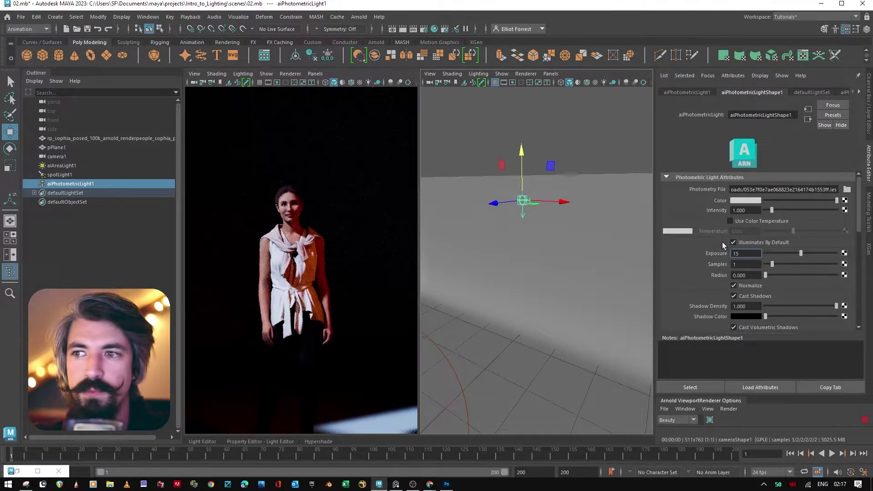
key(Return)
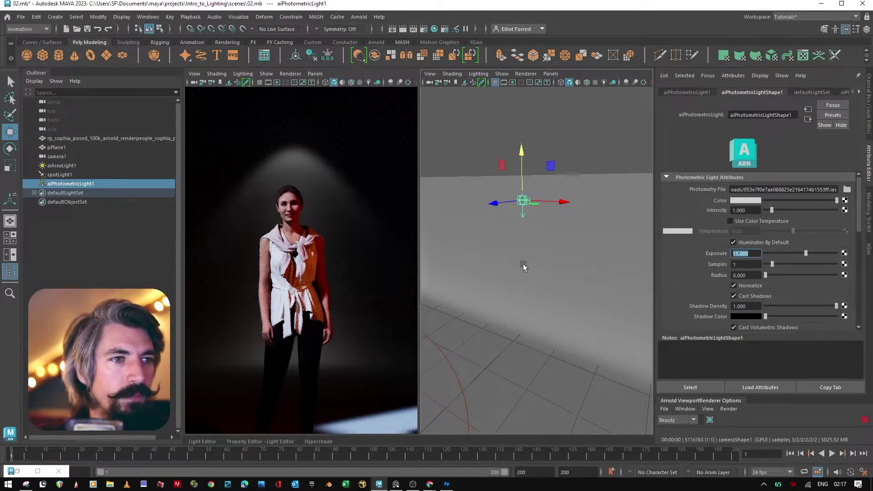
Step: Nudge the photometric light along X so its cone falls on the wall above the figure
alt+drag(567, 237, 530, 216)
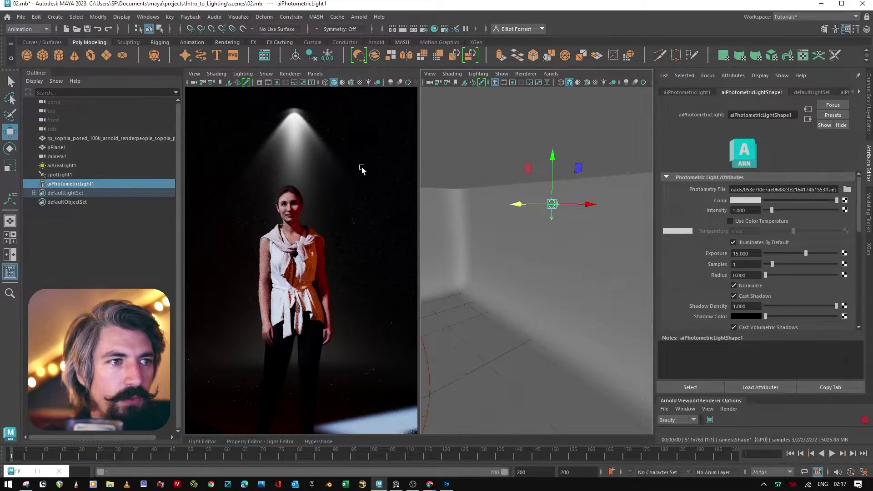
alt+drag(516, 256, 551, 233)
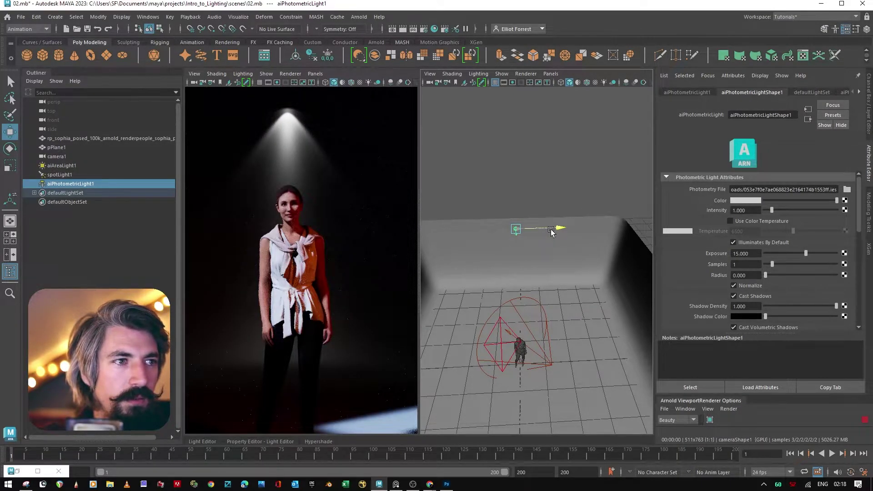
drag(551, 232, 551, 229)
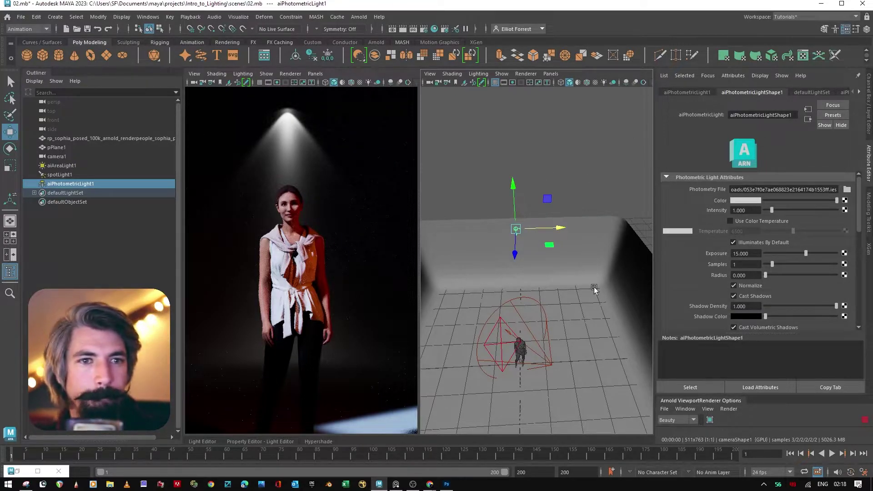
Step: Enable Use Color Temperature on the photometric light and lower Temperature to 5123
click(766, 225)
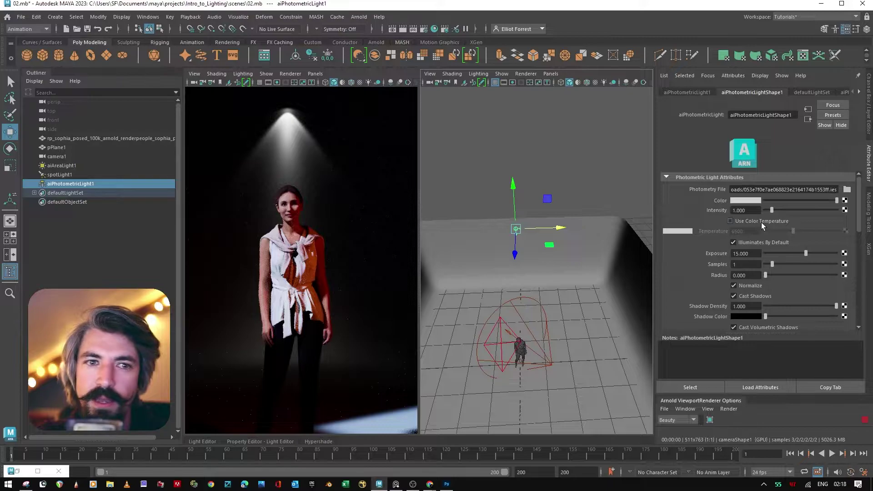
mouse_move(793, 231)
mouse_down()
mouse_move(775, 232)
mouse_move(786, 232)
mouse_up()
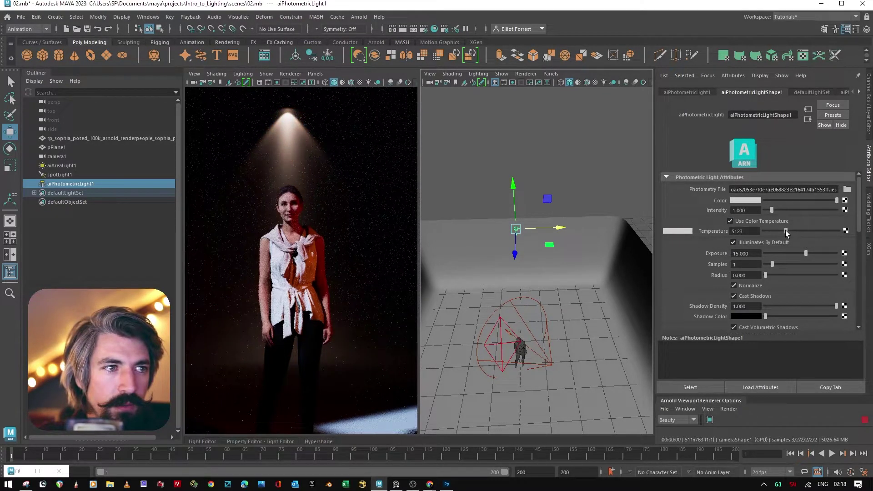
scroll(761, 217, down, 3)
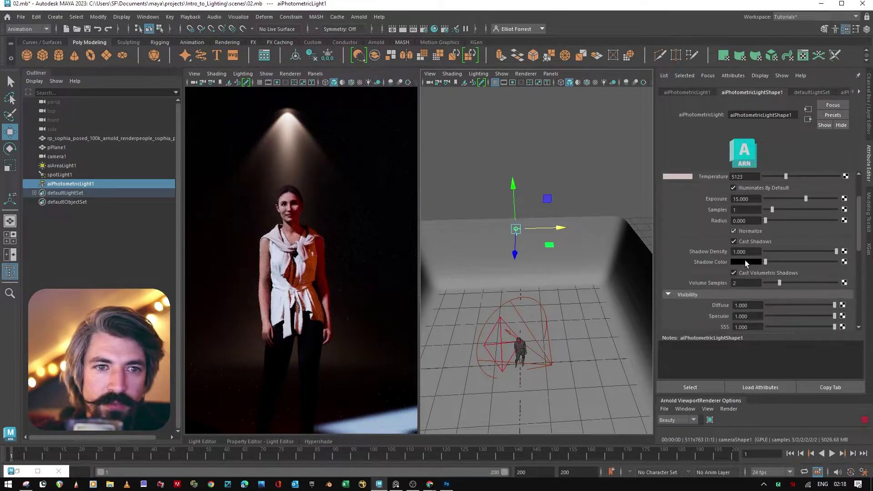
scroll(745, 232, down, 8)
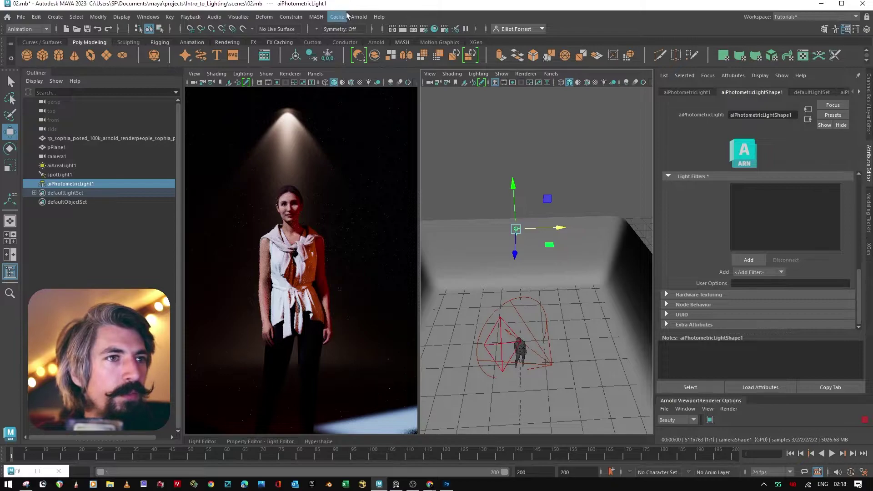
Step: Create an Arnold Skydome light, then select the photometric, spot and area lights in the Outliner
click(358, 17)
mouse_move(434, 65)
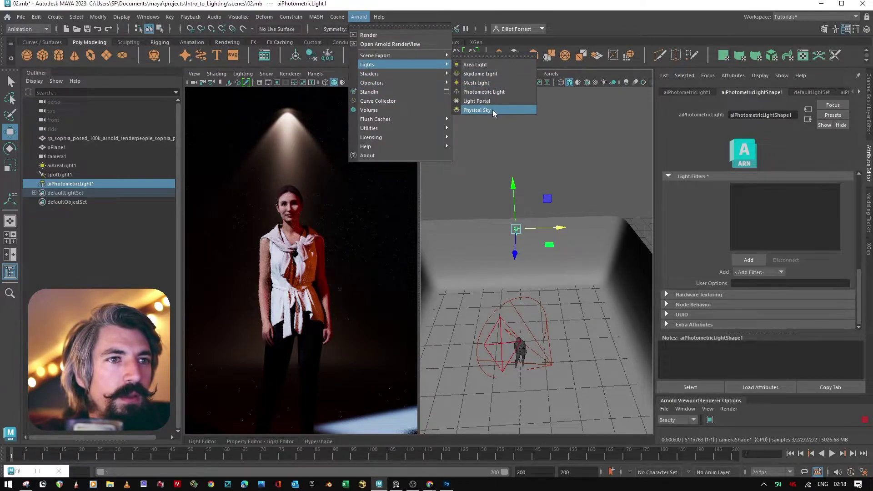
click(496, 74)
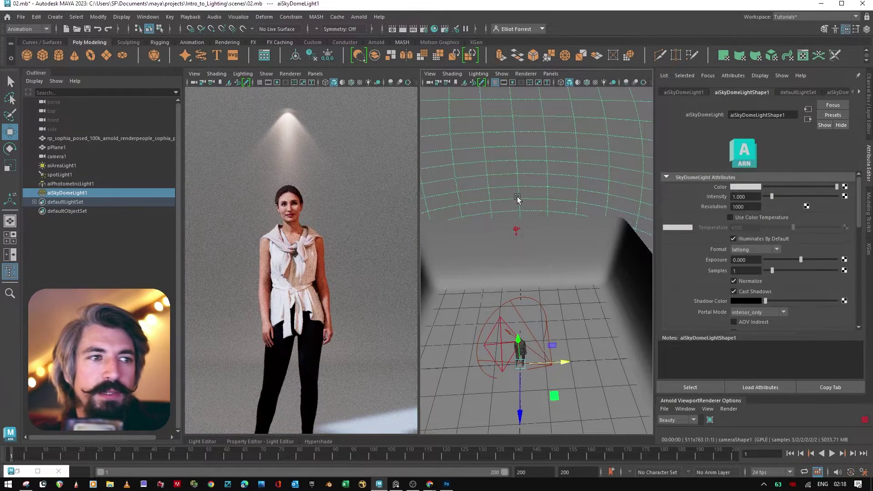
click(66, 184)
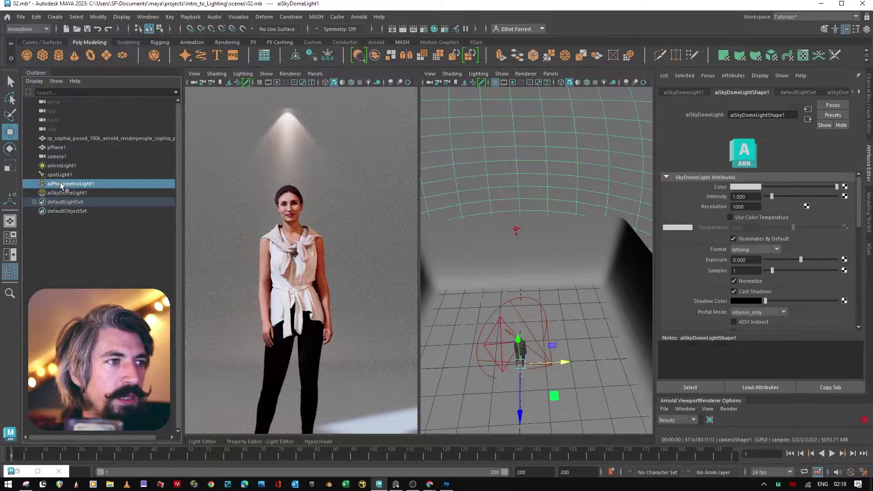
shift+click(63, 166)
Step: Hide the three selected lights and select aiSkyDomeLight1 in the viewport
key(ctrl+h)
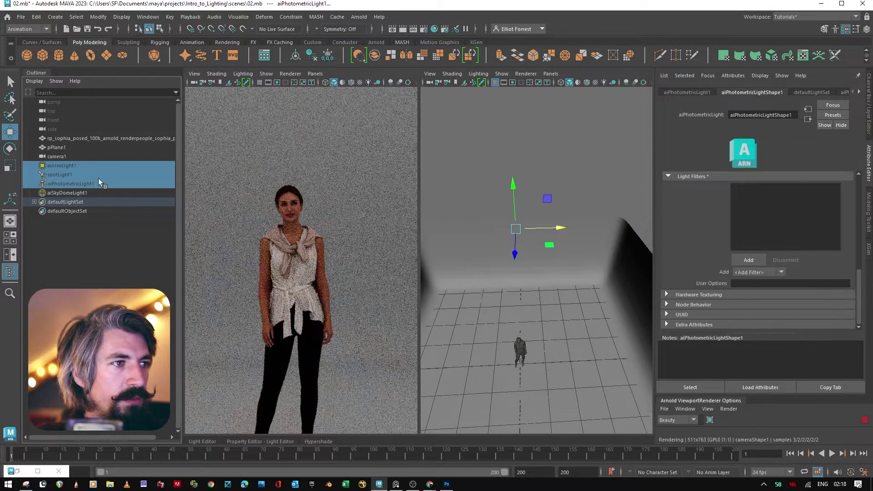
click(45, 71)
alt+drag(511, 241, 603, 226)
click(565, 228)
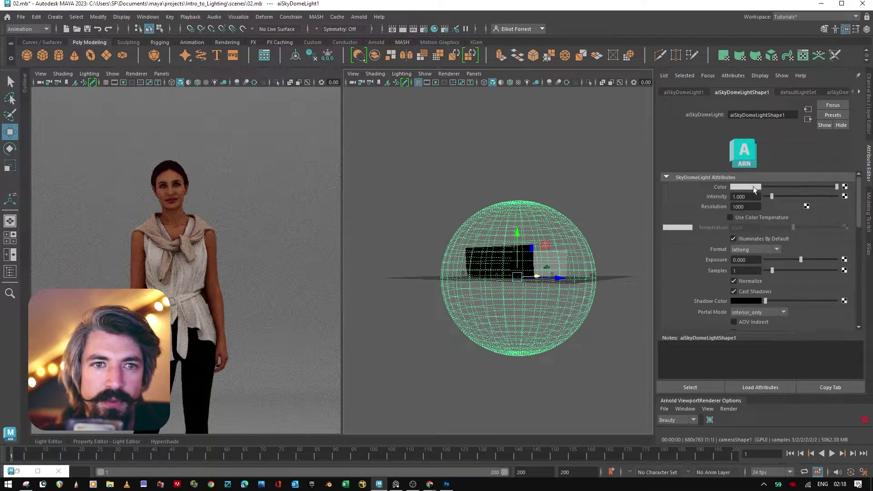
Step: Darken the sky dome's Color to grey and view the room from above the dome
drag(776, 187, 841, 187)
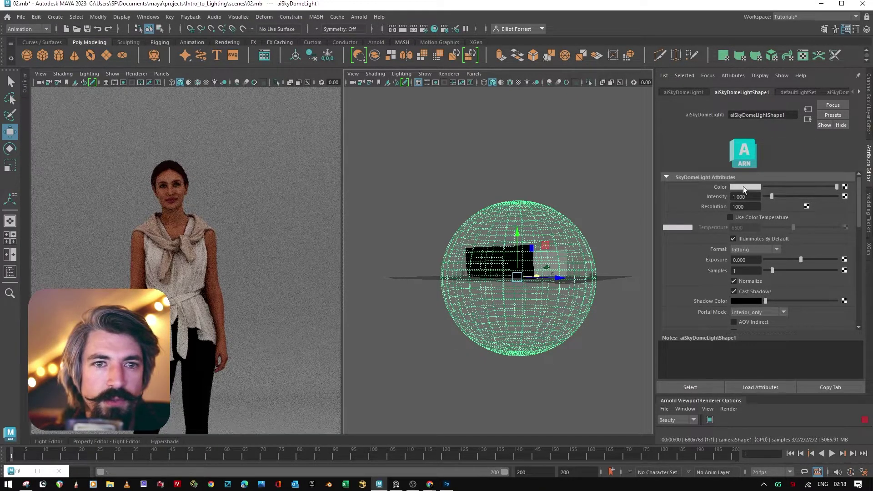
drag(758, 197, 735, 214)
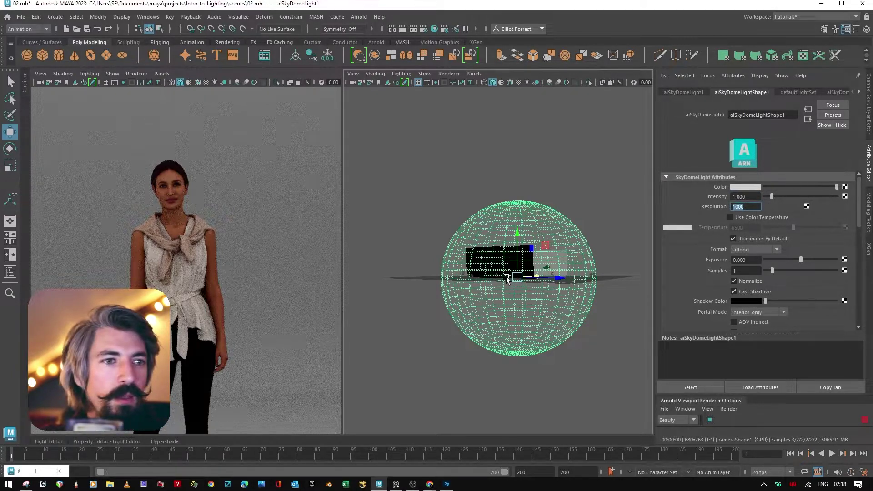
alt+drag(507, 279, 577, 256)
scroll(577, 257, up, 2)
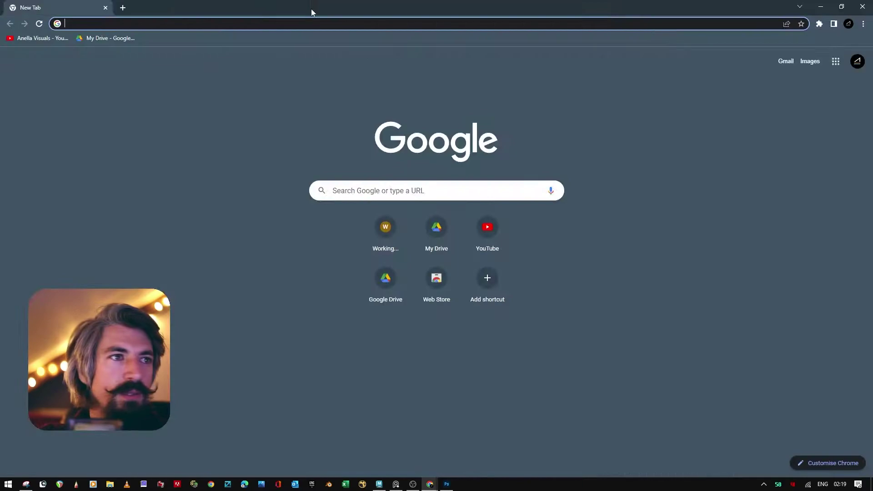
Step: In Chrome, type polyhaven in the address bar and load polyhaven.com
click(330, 22)
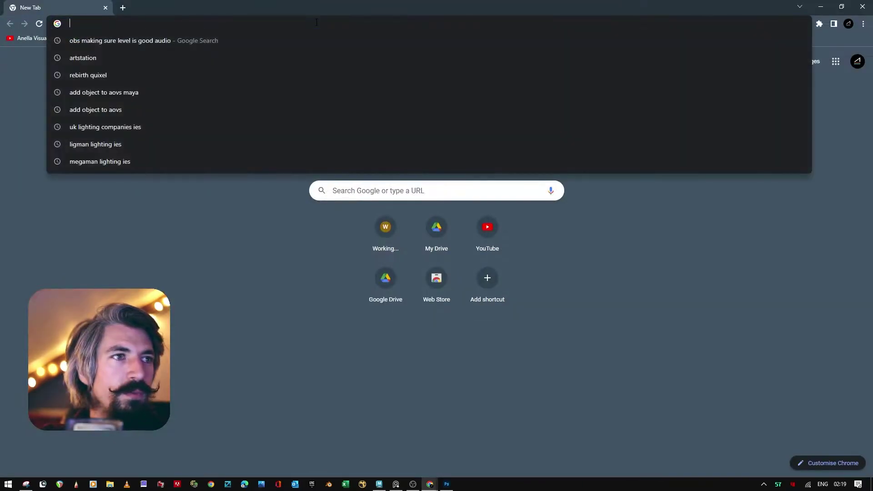
text(polyhav)
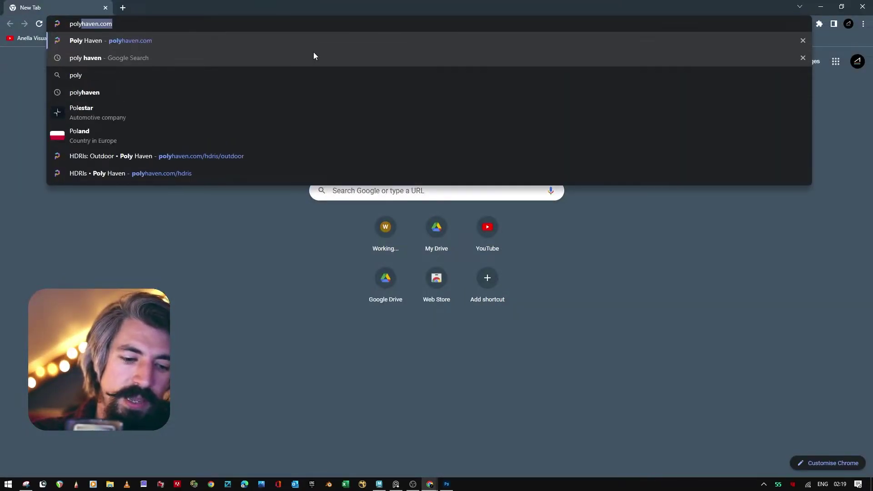
text(e )
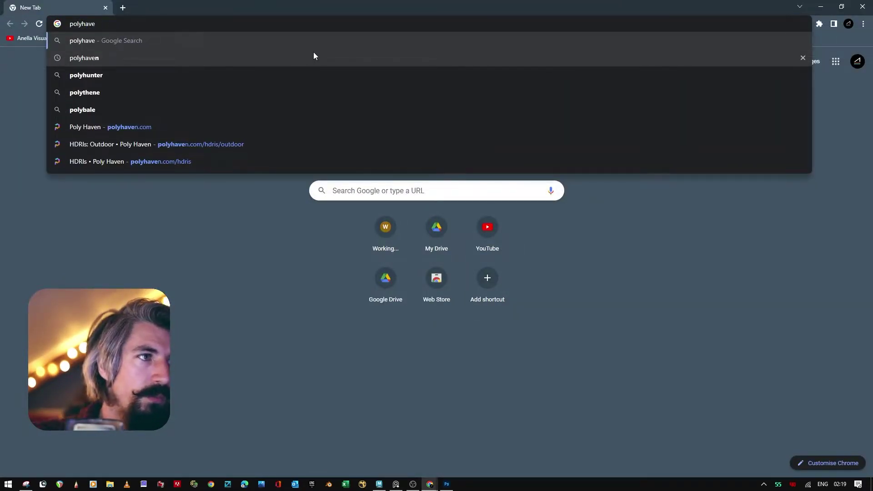
text(N)
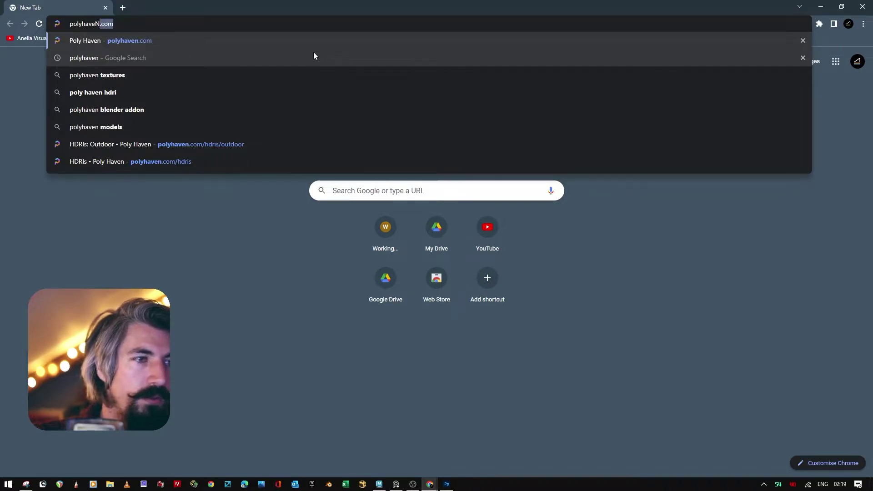
key(BackSpace)
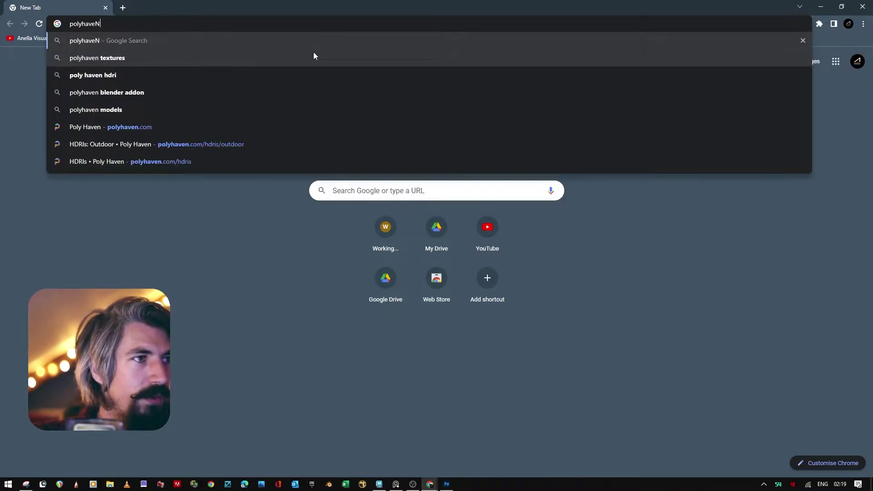
key(BackSpace)
text(N)
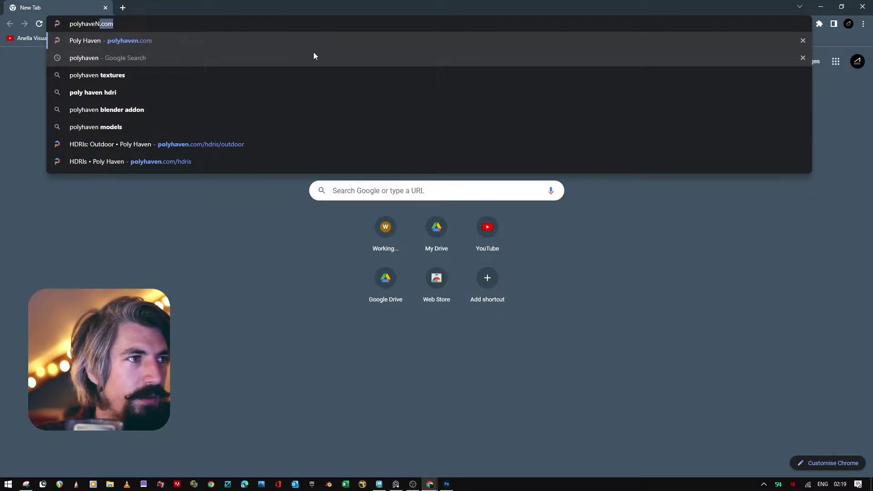
key(Return)
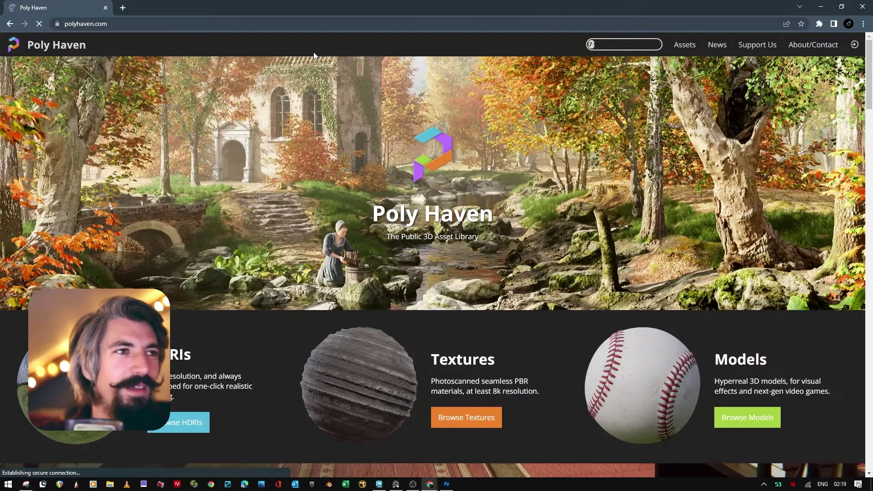
Step: Download the Provence Studio HDRI from Poly Haven's HDRI listing as a 4K EXR, then return to Maya
click(27, 370)
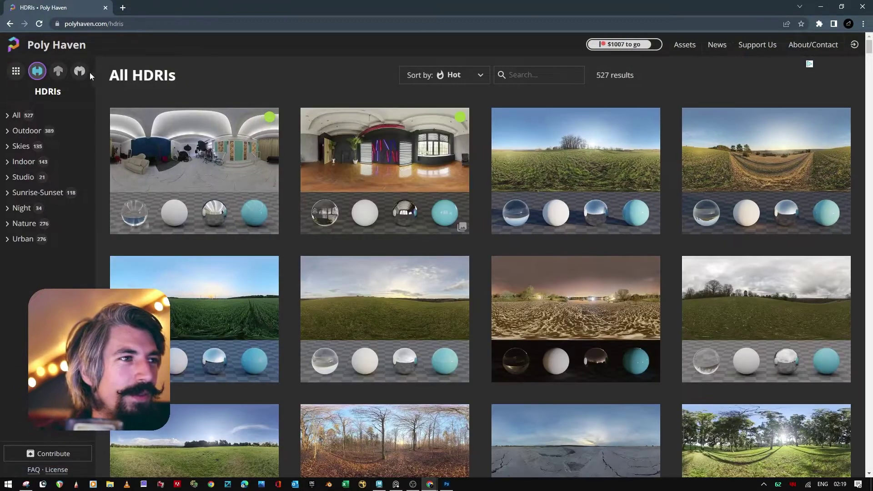
key(alt+Left)
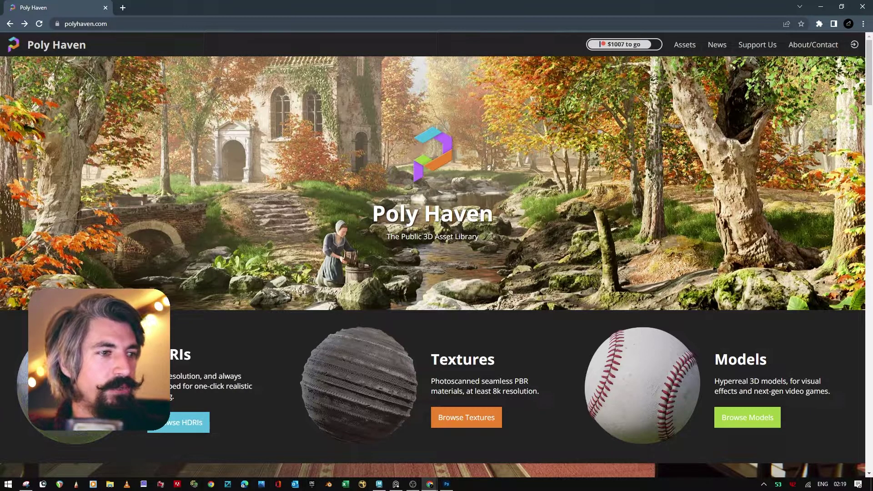
click(184, 423)
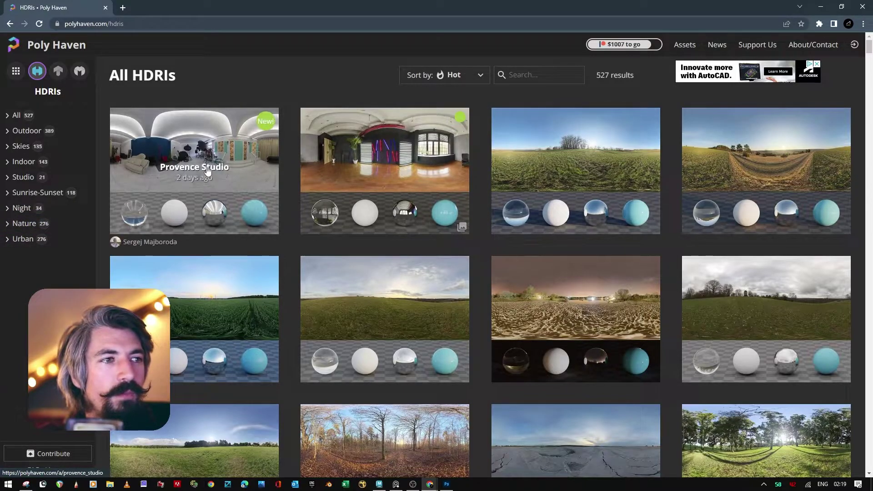
click(224, 159)
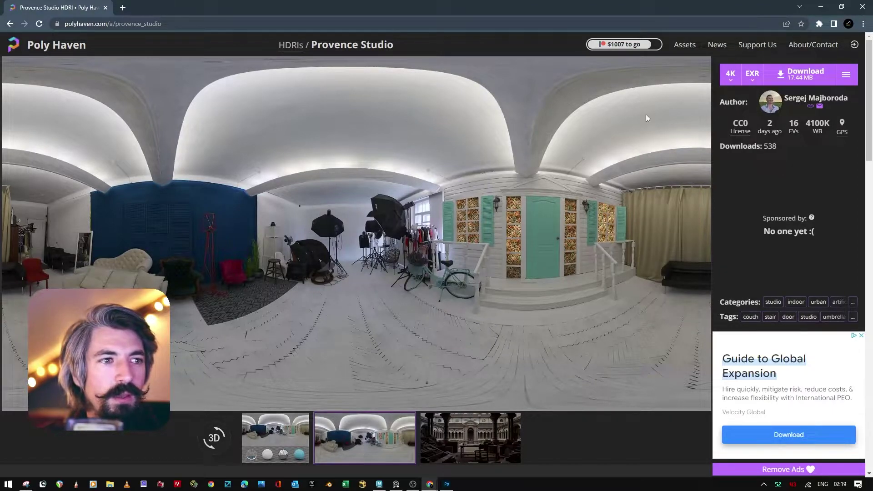
click(788, 80)
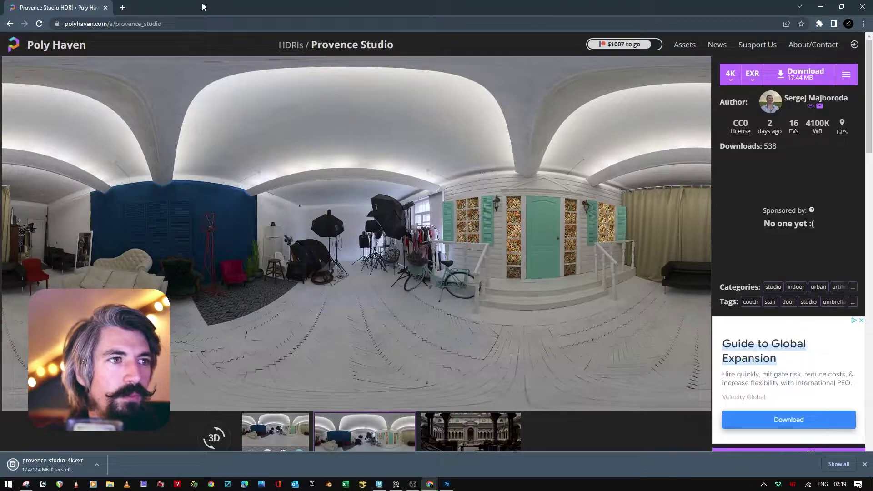
click(109, 484)
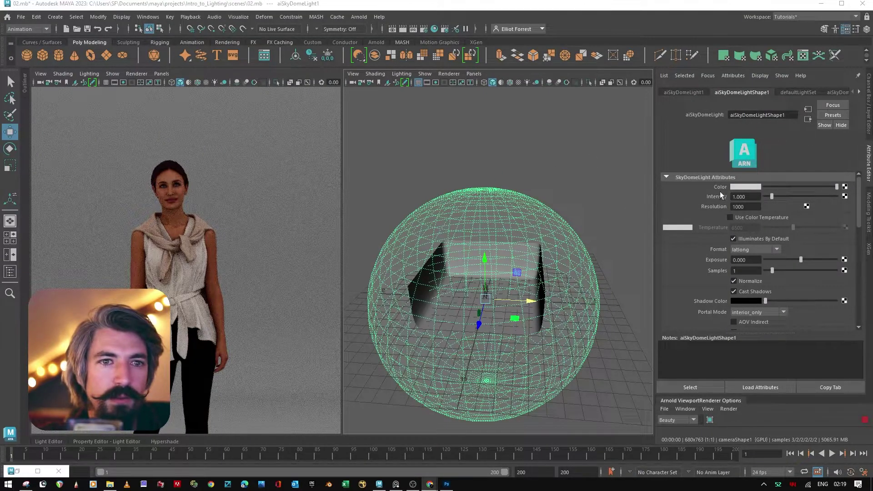
Step: Connect a File texture to the sky dome Color and set its image to provence_studio_4k.exr
click(844, 187)
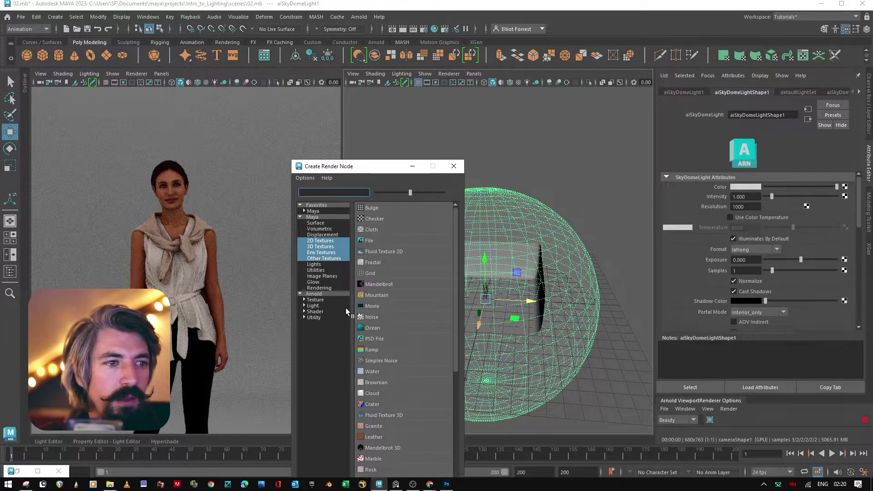
click(370, 239)
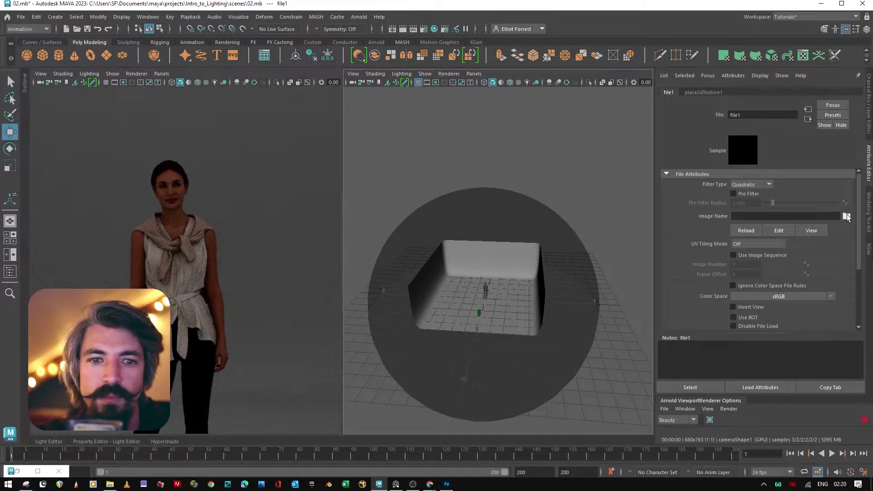
click(847, 216)
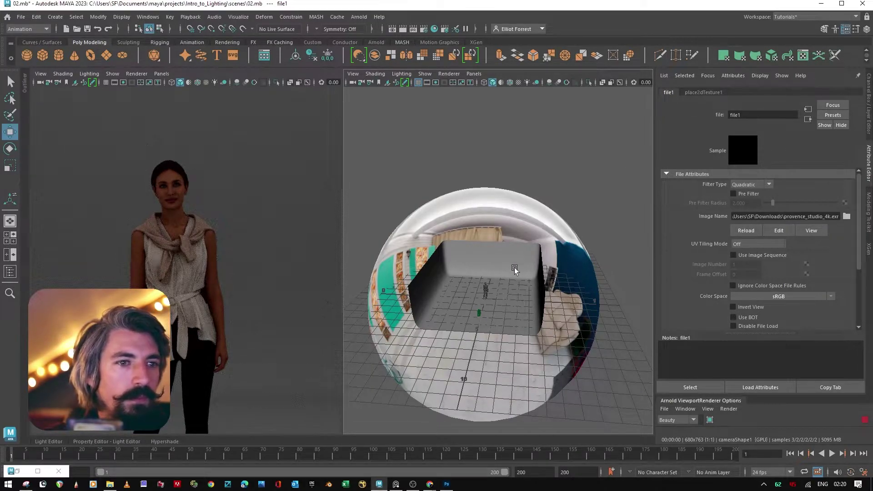
Step: Hide the curved floor backdrop plane with Ctrl+H
scroll(435, 257, up, 3)
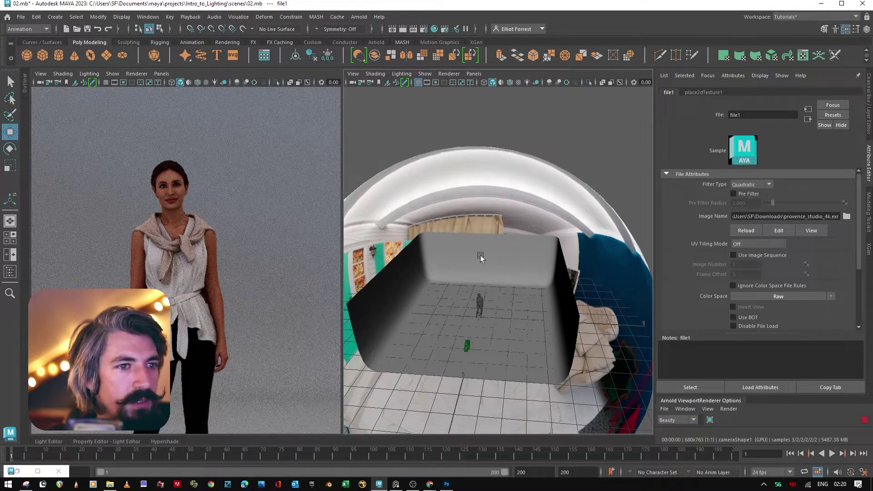
click(458, 293)
key(ctrl+h)
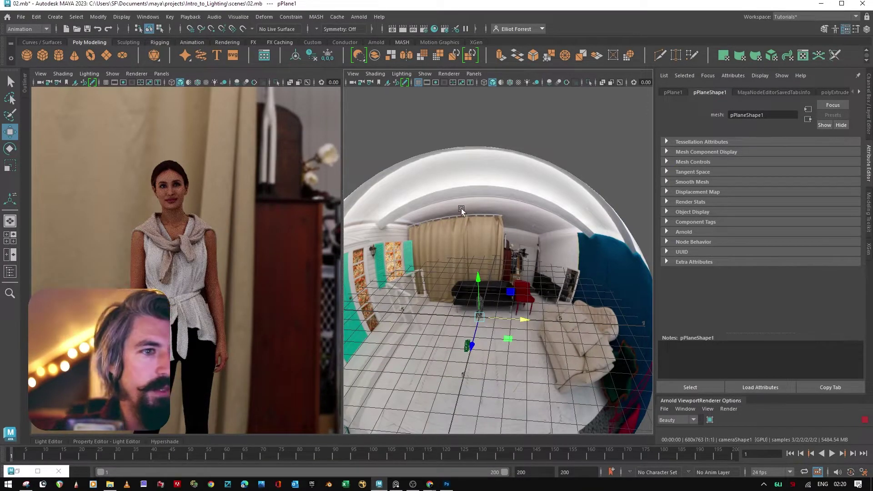
Step: Show the Outliner beside the viewports and orbit the perspective view of the dome room
click(7, 273)
click(8, 272)
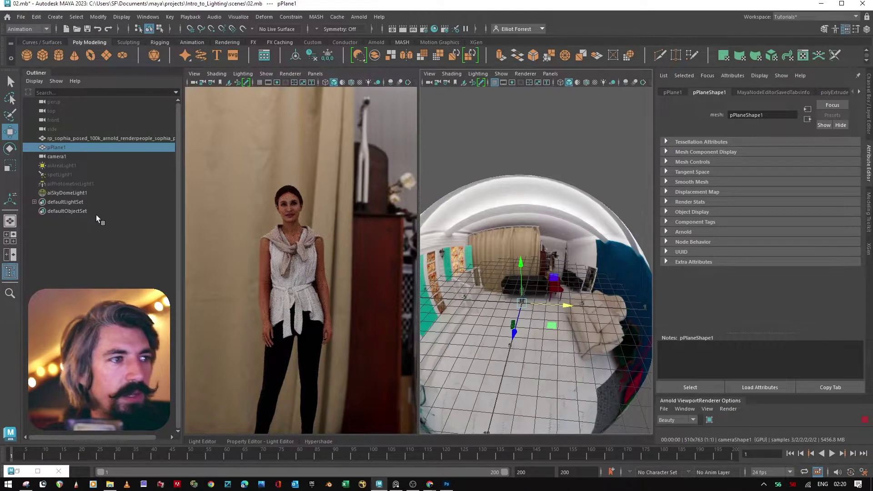
alt+drag(563, 304, 421, 225)
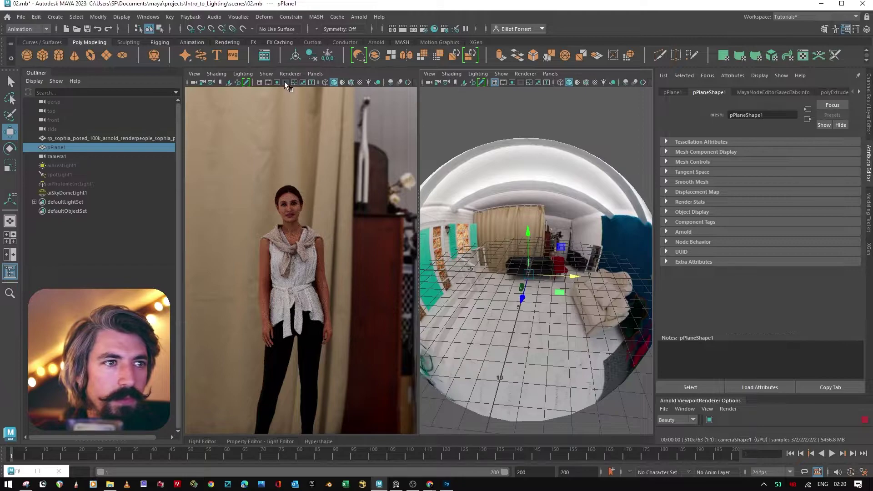
click(309, 75)
mouse_move(334, 83)
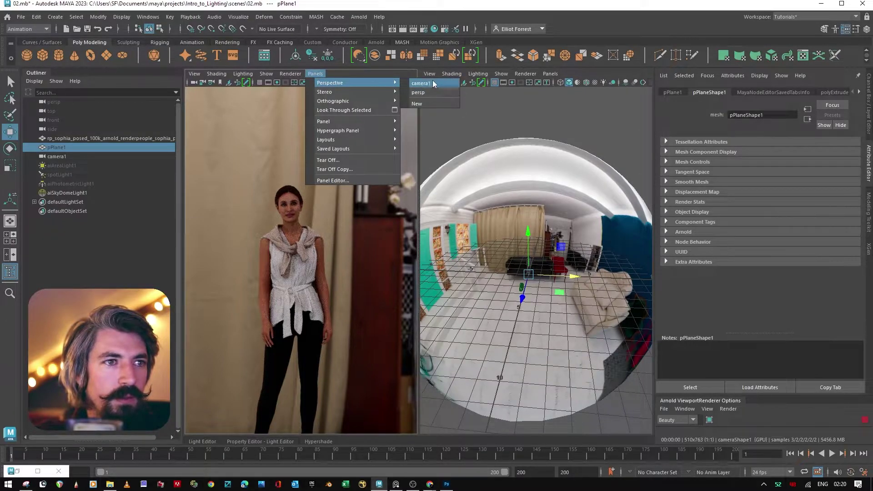
Step: Set the left viewport to the persp camera, step back to an earlier framing, and orbit around the woman
click(432, 92)
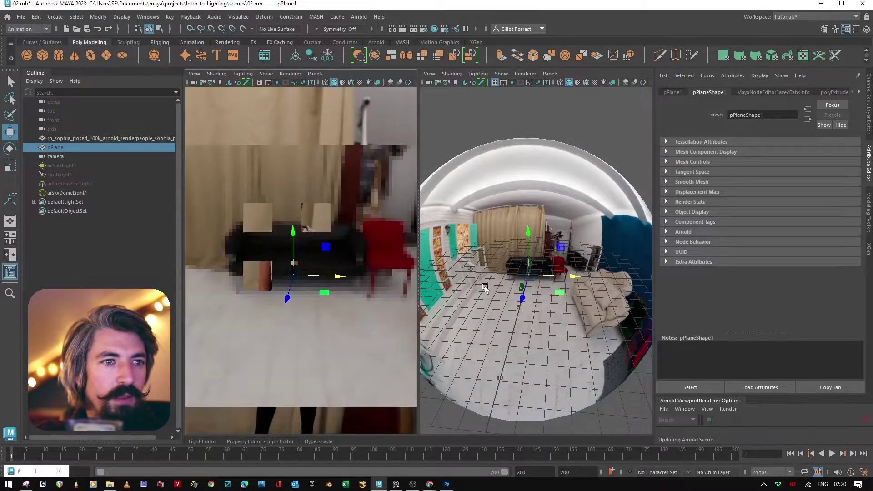
key(ctrl+z)
key(ctrl+z)
key(ctrl+z)
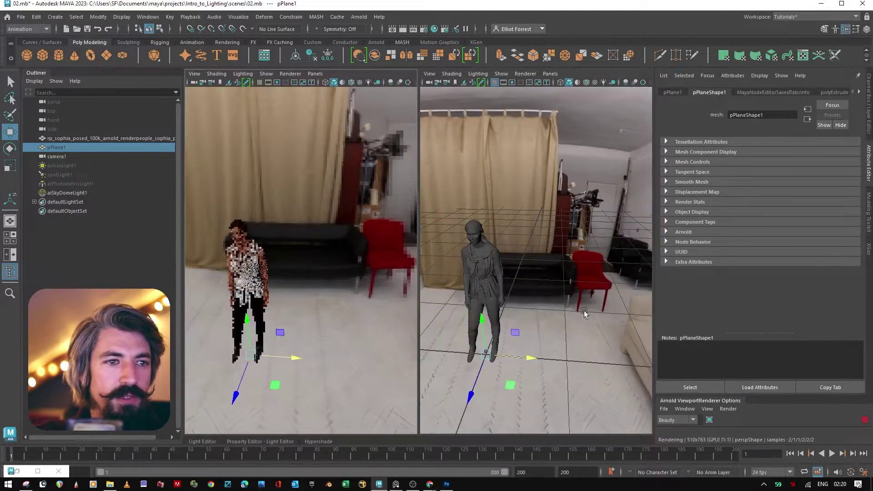
key(ctrl+z)
key(ctrl+z)
key(ctrl+z)
key(ctrl+z)
key(ctrl+z)
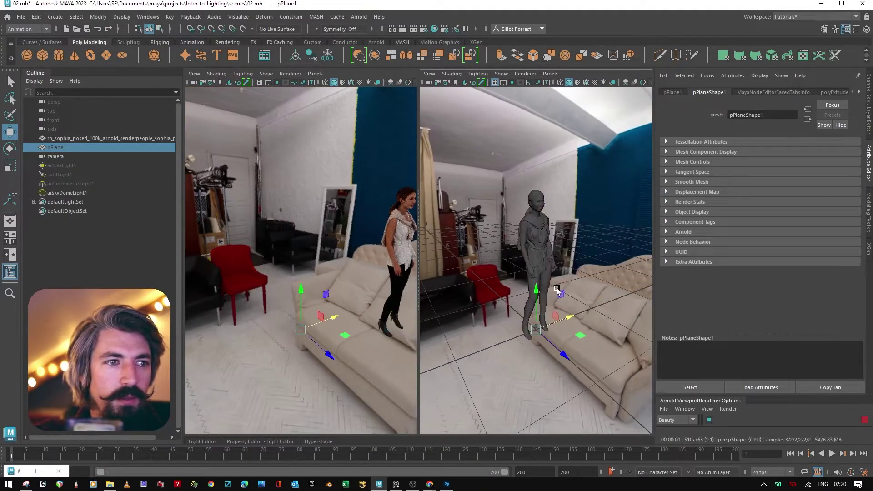
key(ctrl+z)
key(ctrl+z)
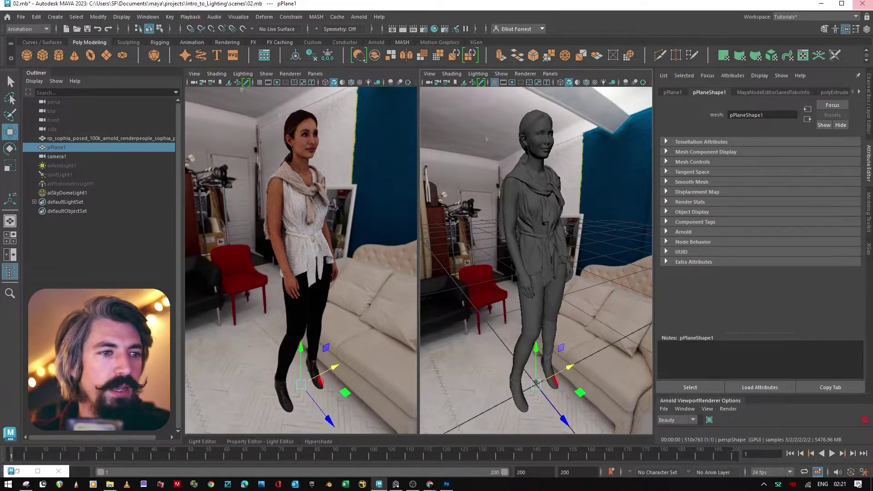
alt+drag(614, 287, 575, 234)
Step: Rotate the sky dome so the shuttered windows show behind the woman, then create pSphere1
click(580, 428)
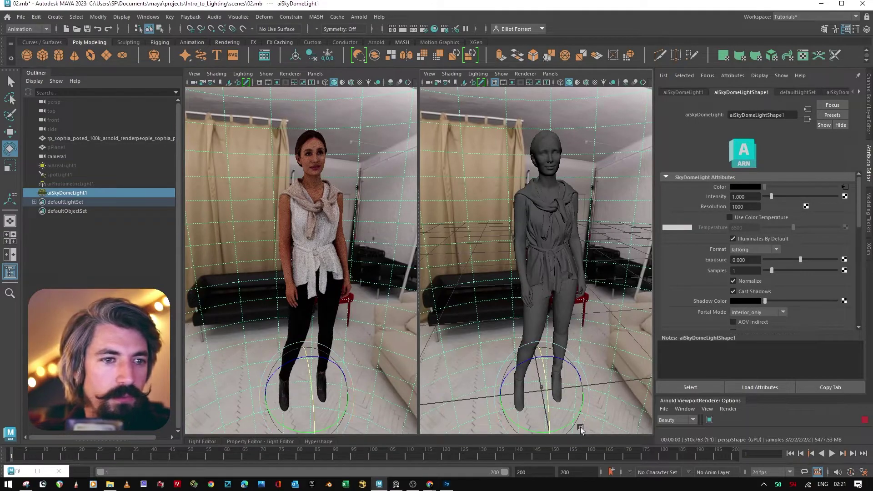
drag(563, 423, 522, 359)
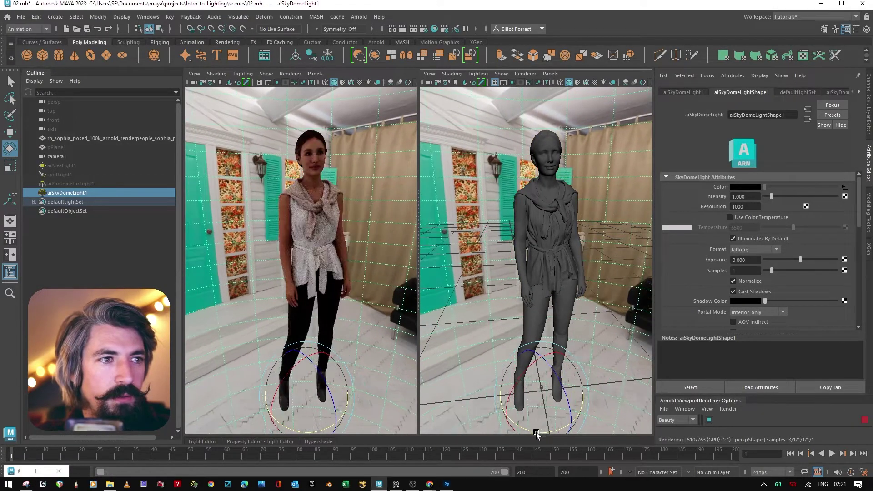
drag(535, 426, 514, 430)
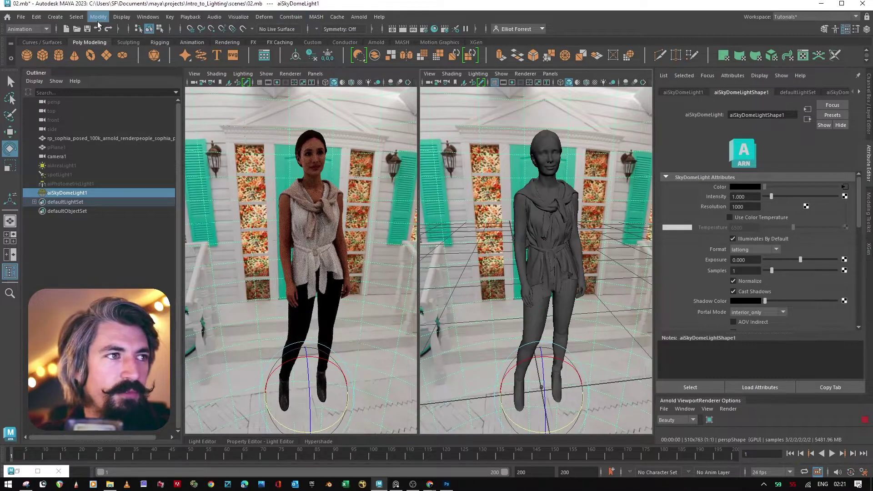
click(27, 55)
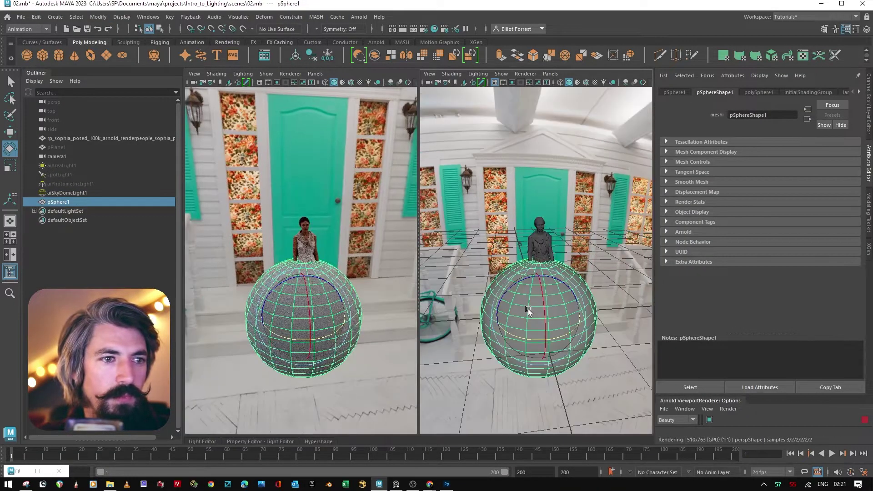
Step: Assign the sphere a new aiStandardSurface with Metalness 1 and Specular Roughness 0
right_drag(543, 217, 552, 450)
click(326, 258)
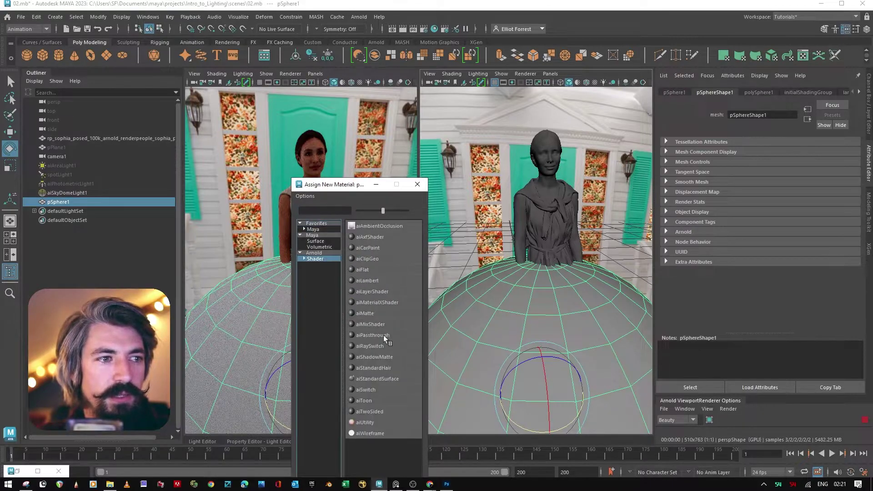
click(377, 378)
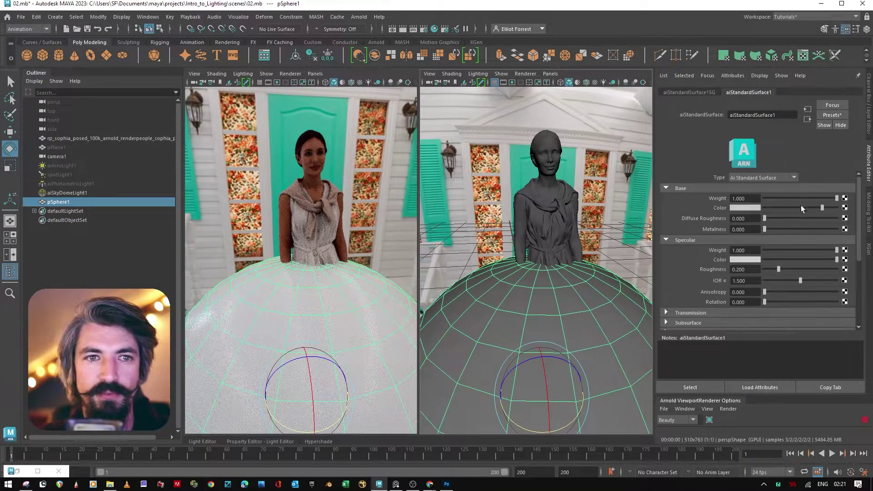
click(773, 229)
drag(775, 229, 838, 229)
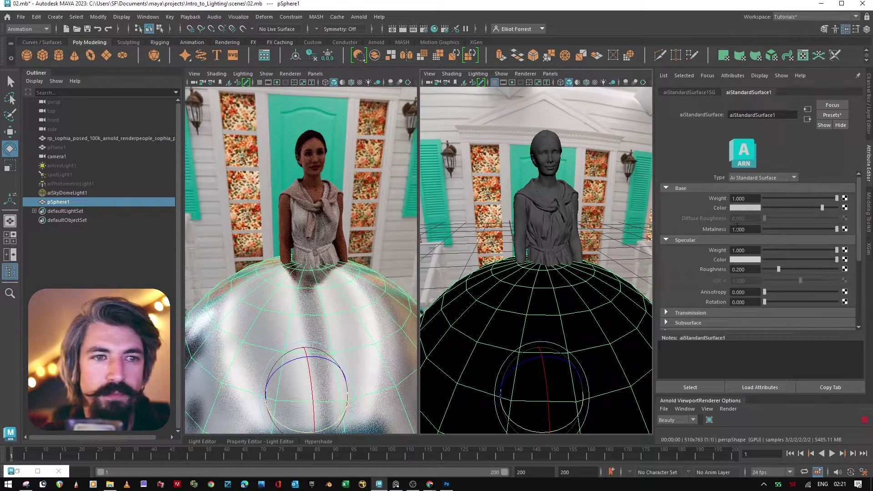
drag(767, 271, 763, 270)
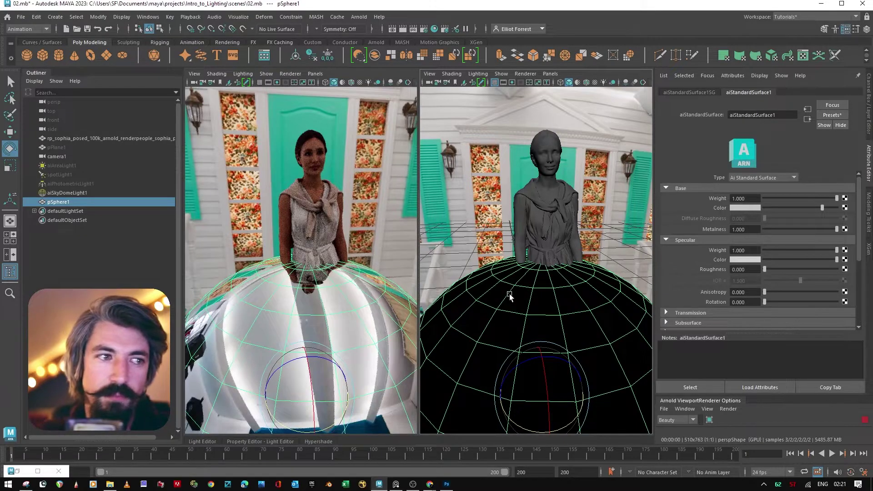
Step: Hide the character model and reselect the chrome sphere, tilting the view toward the ceiling
click(523, 204)
key(ctrl+h)
click(563, 288)
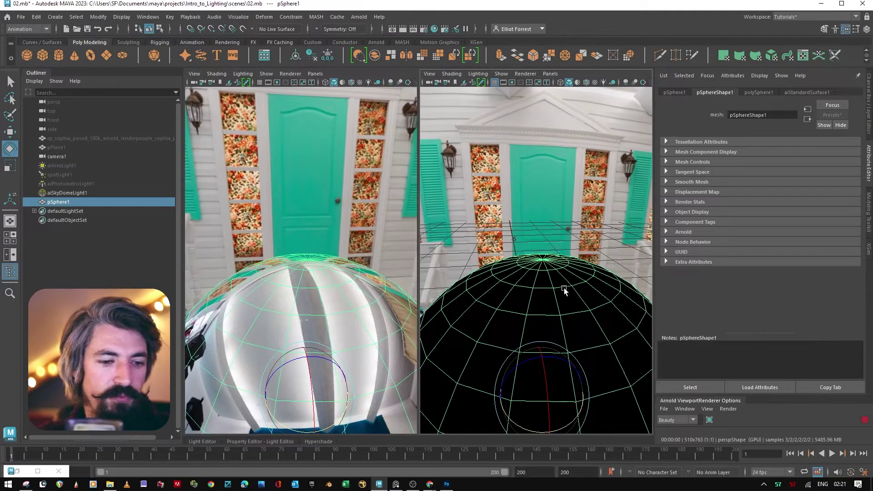
alt+drag(564, 287, 559, 209)
key(f)
key(f)
click(58, 193)
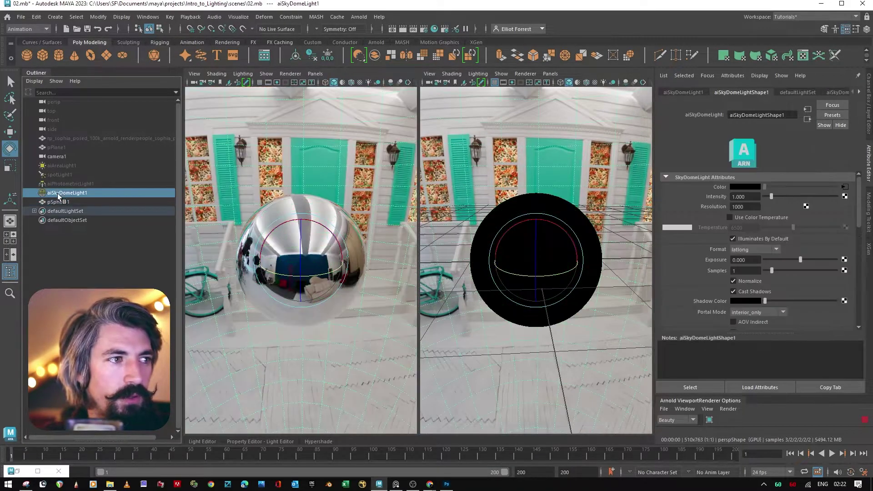
scroll(710, 258, down, 3)
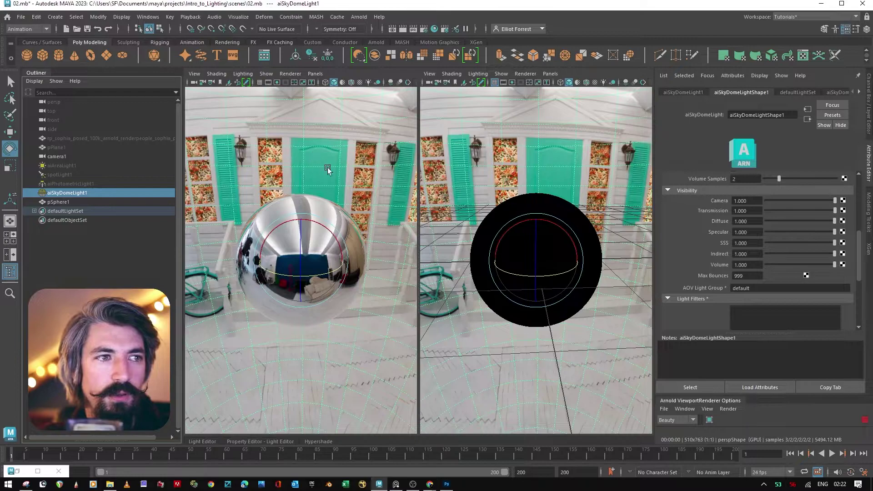
drag(828, 201, 766, 200)
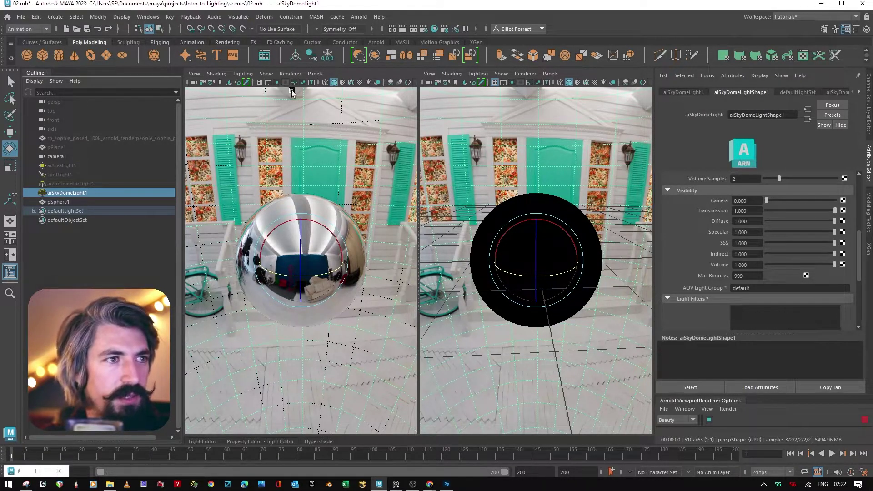
click(373, 192)
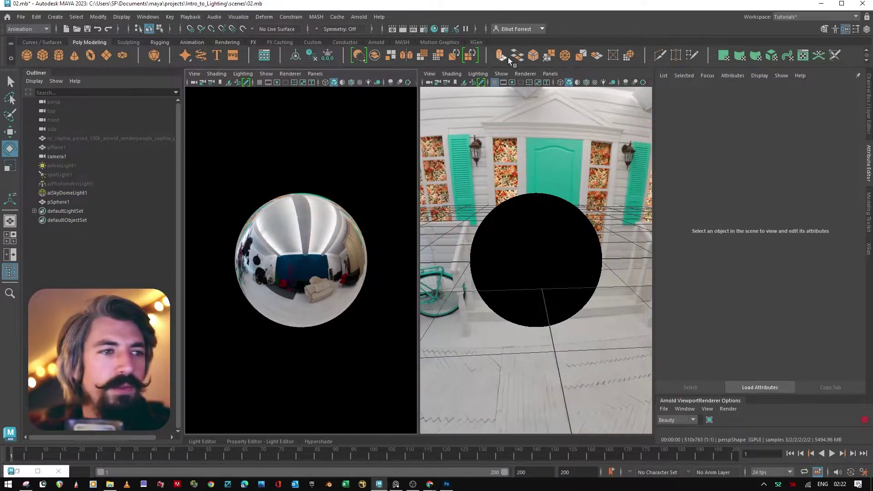
alt+drag(545, 172, 486, 192)
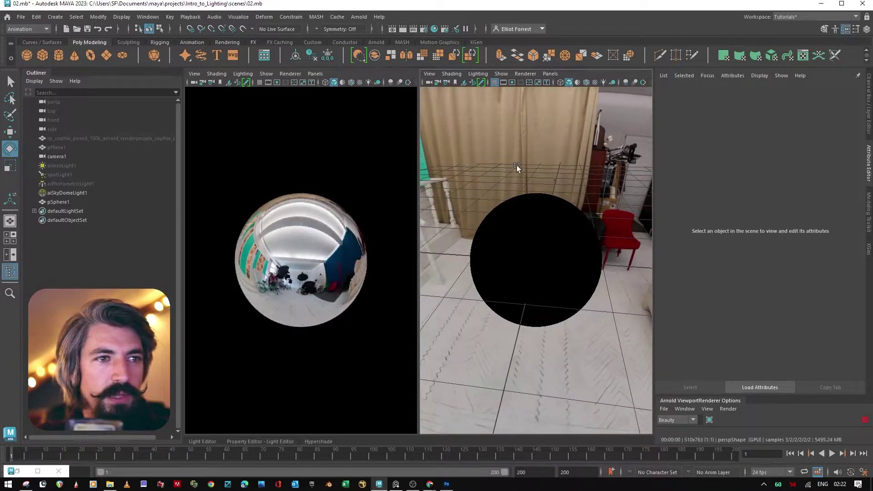
alt+drag(550, 157, 551, 187)
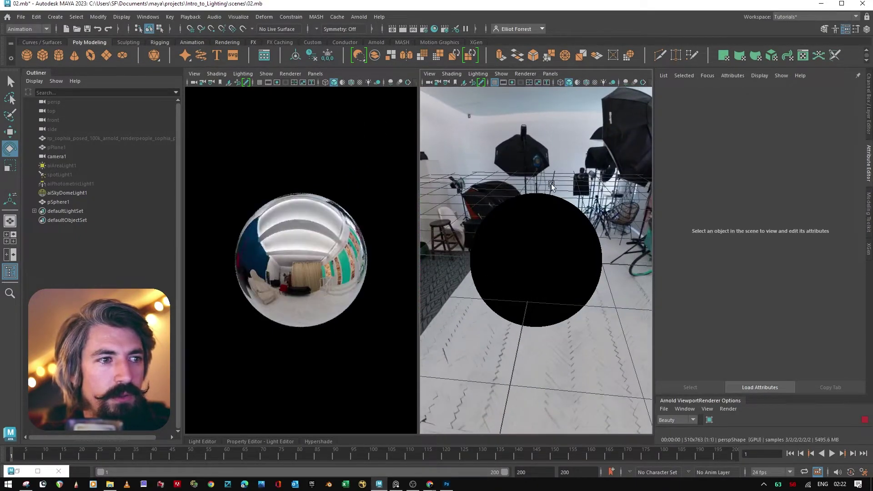
click(468, 172)
key(ctrl+z)
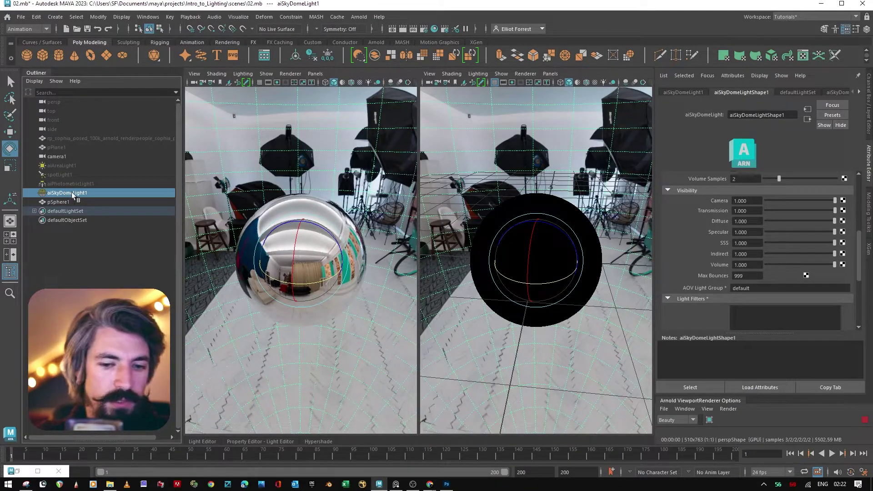
Step: Delete aiSkyDomeLight1 and the chrome sphere pSphere1
key(Delete)
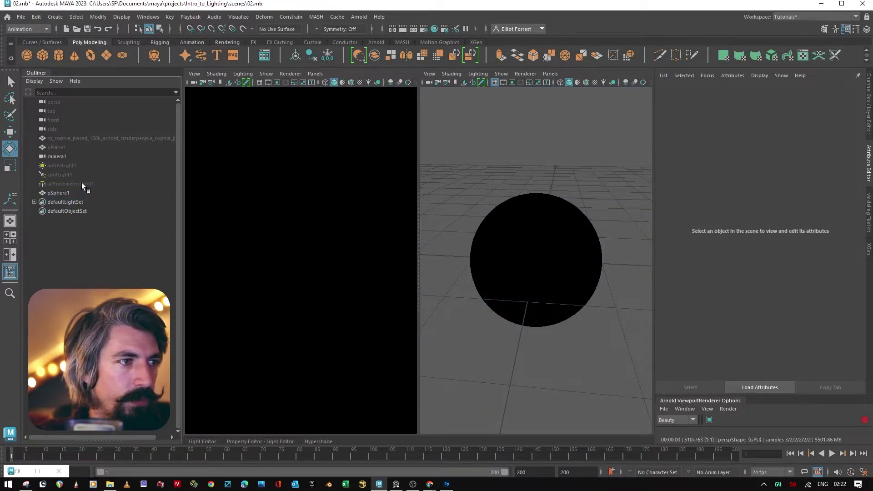
drag(81, 182, 81, 167)
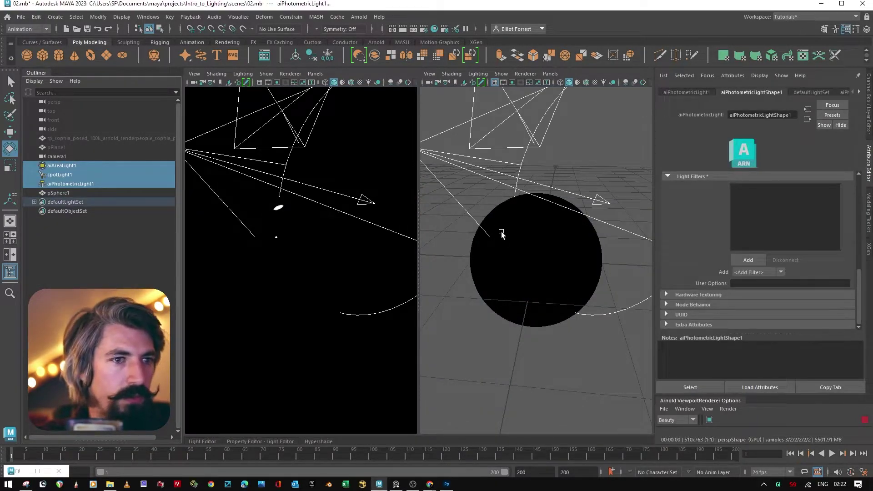
click(503, 230)
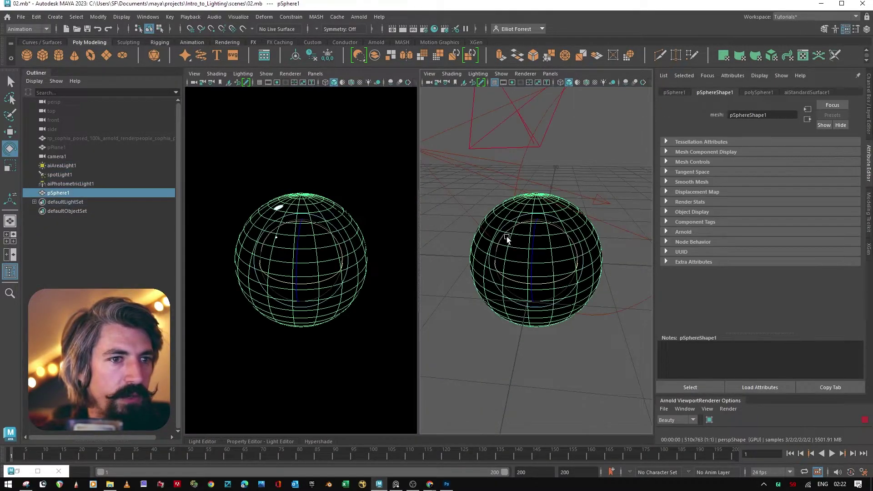
key(Delete)
Step: Unhide the character model and orbit to see the figure from the side
click(61, 137)
key(shift+h)
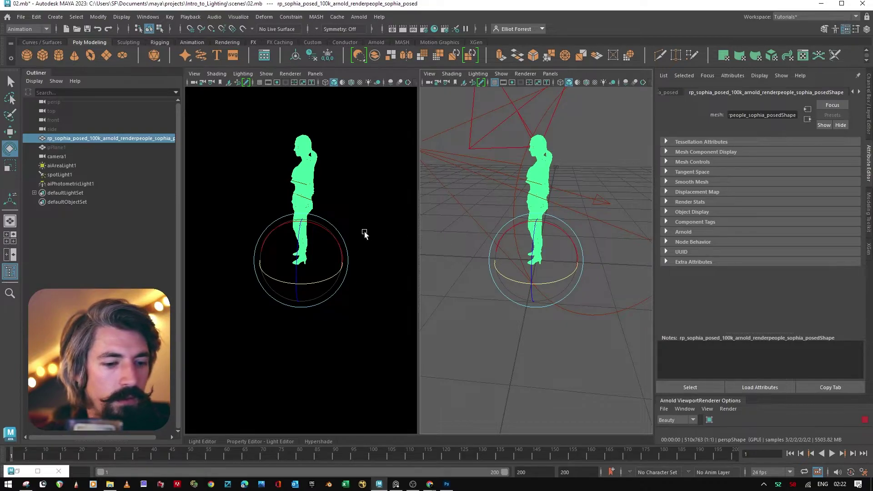
click(380, 229)
alt+drag(464, 220, 366, 217)
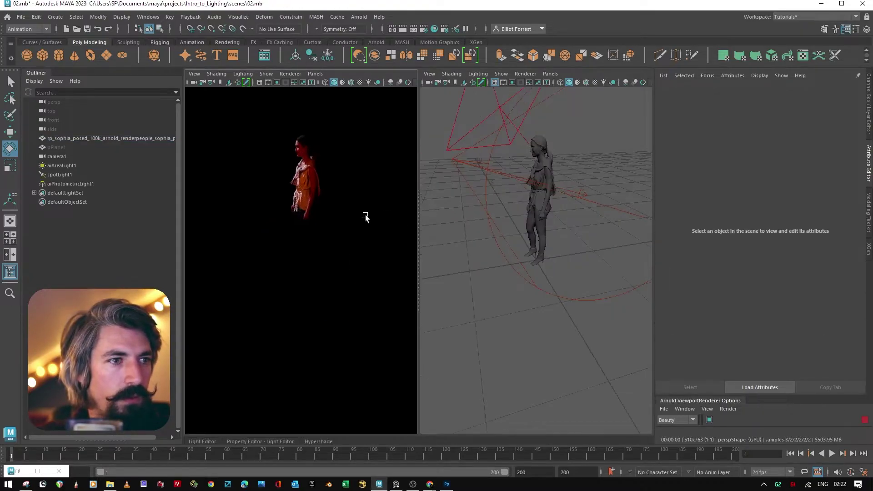
Step: Unhide the pPlane1 backdrop and orbit back to face the figure
click(69, 147)
key(shift+h)
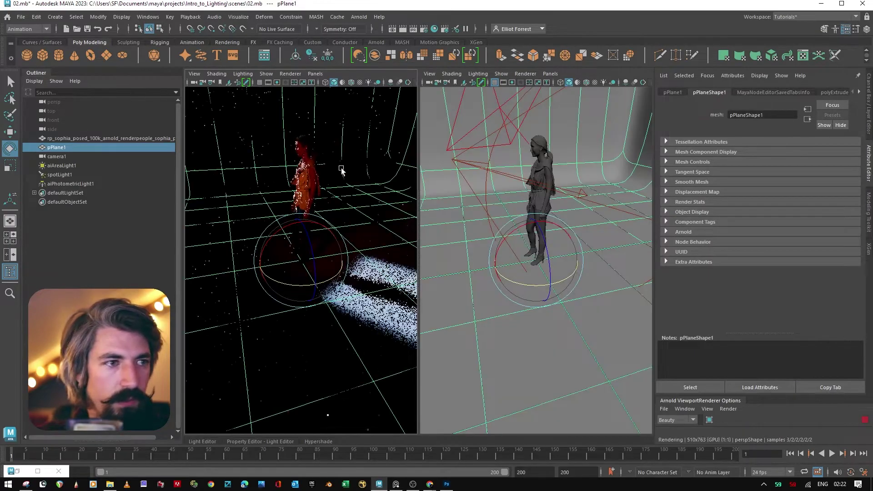
alt+drag(469, 207, 530, 203)
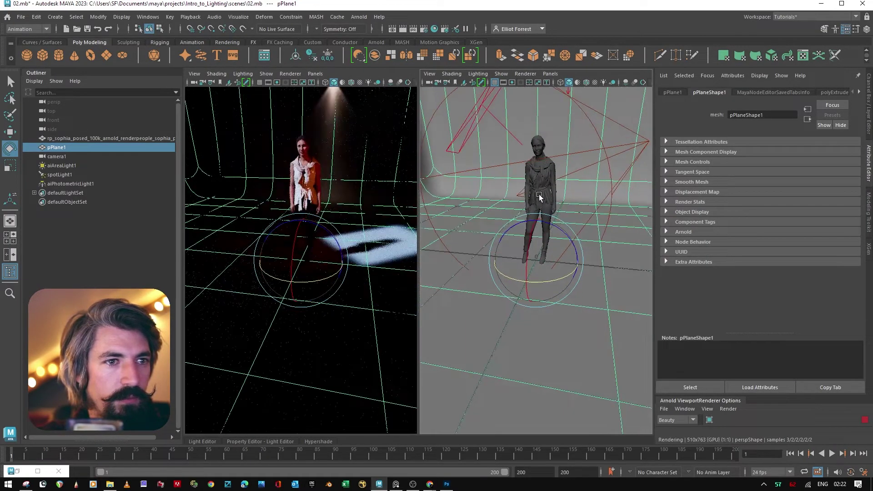
scroll(530, 222, up, 5)
scroll(529, 231, down, 3)
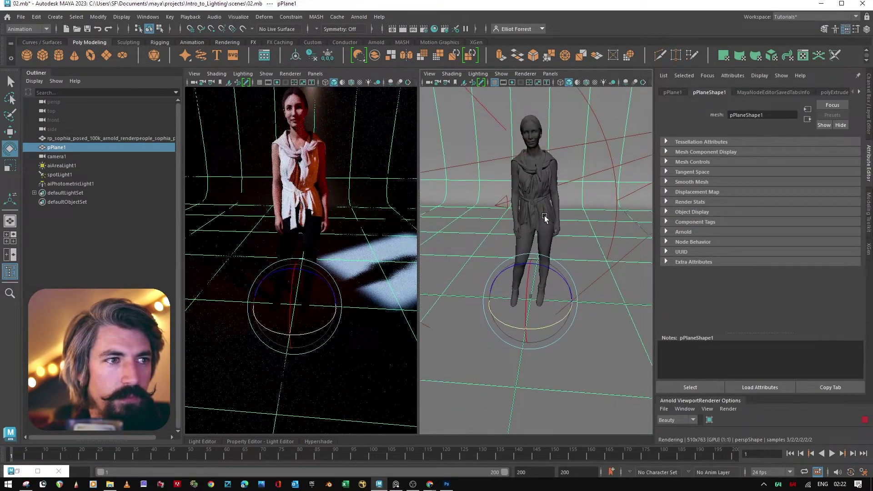
click(357, 17)
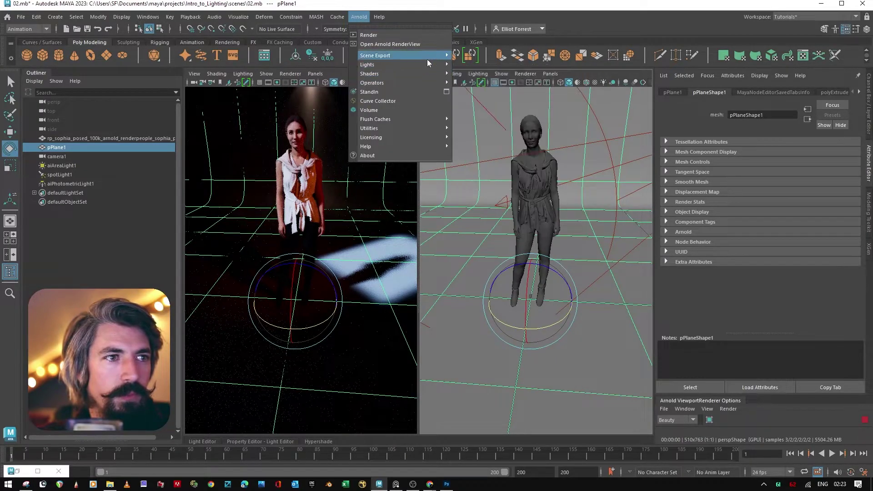
Step: Add an Arnold Physical Sky and frame the whole cyclorama set in view
mouse_move(429, 64)
click(481, 110)
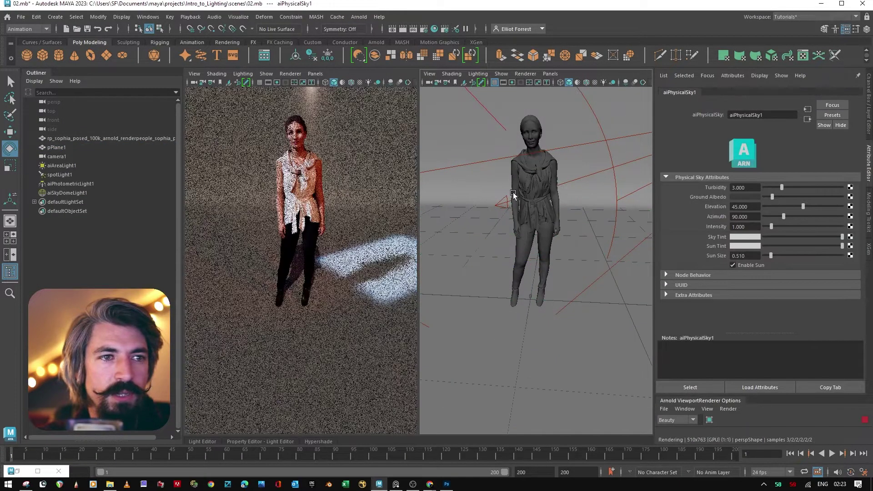
key(a)
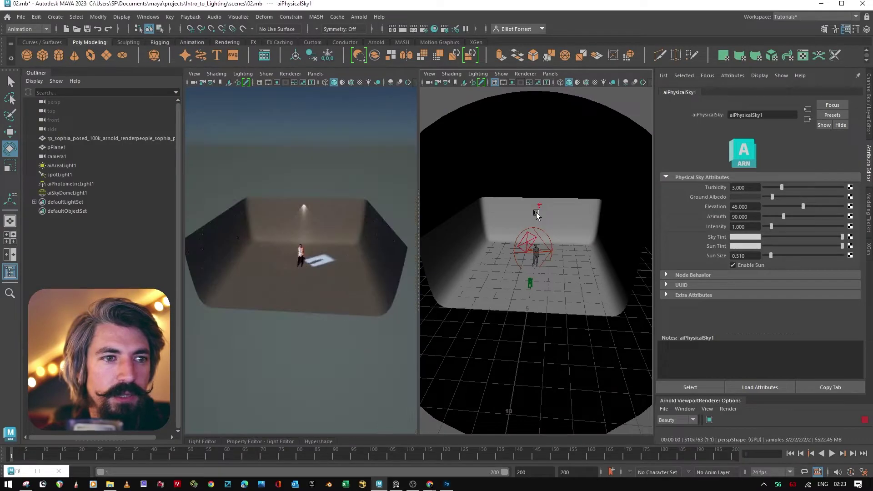
alt+drag(538, 223, 349, 162)
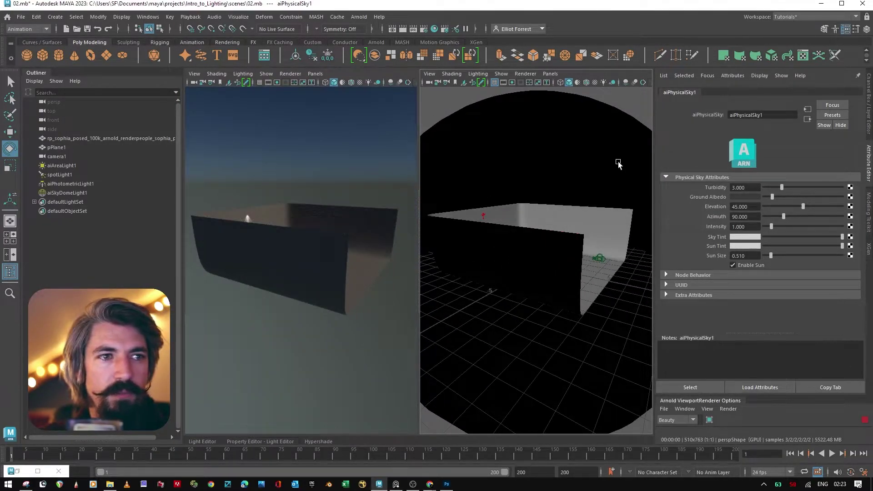
alt+drag(618, 163, 528, 177)
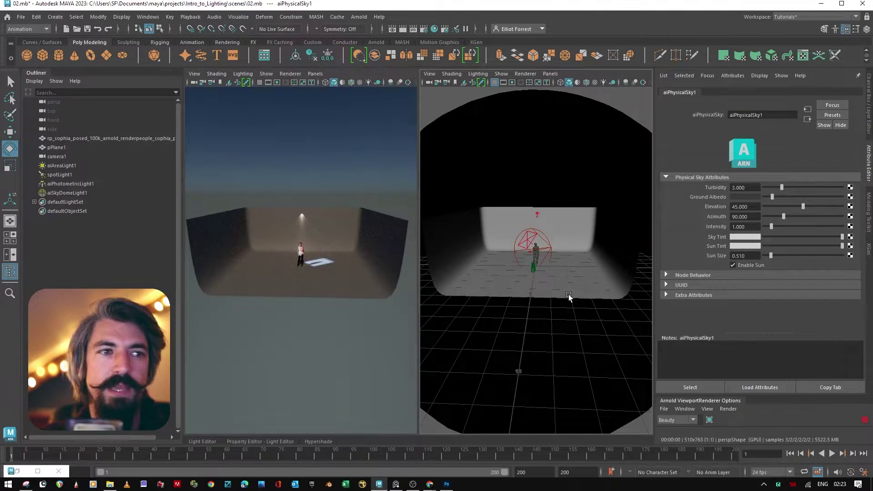
Step: Lower the physical sky's Elevation to about 16.5 for a low sunset sun
click(808, 120)
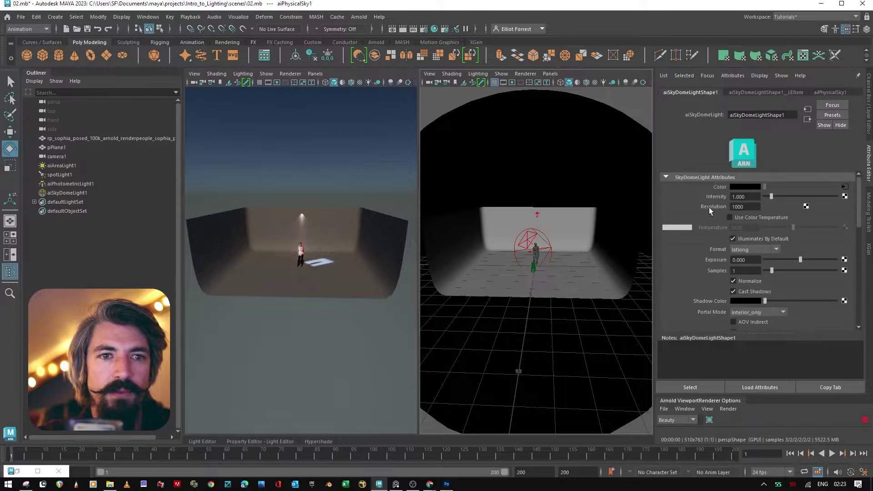
click(844, 188)
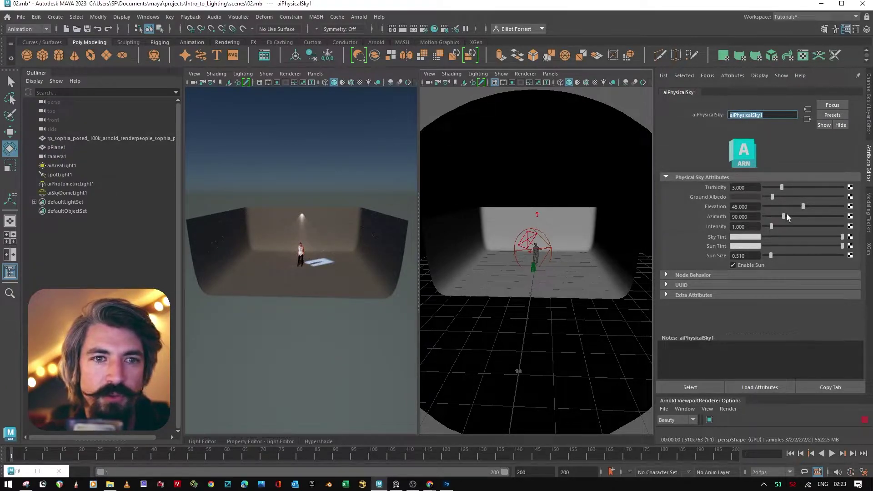
mouse_move(781, 207)
mouse_down()
mouse_move(768, 208)
mouse_move(777, 208)
mouse_up()
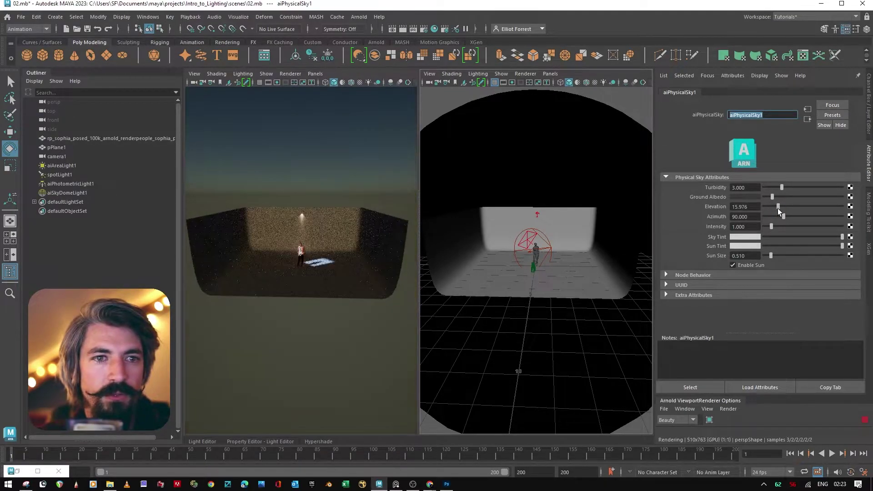
alt+drag(313, 194, 273, 231)
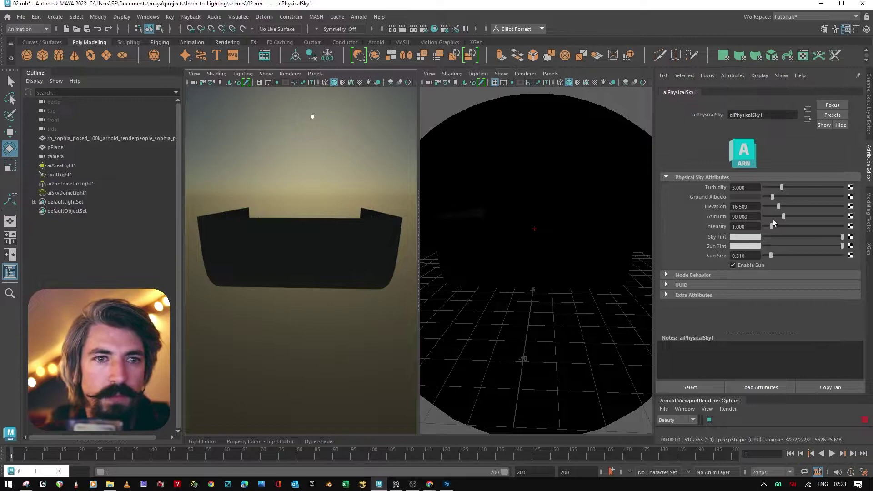
Step: Swing the physical sky's Azimuth round to 170.414
mouse_move(774, 218)
mouse_down()
mouse_move(767, 216)
mouse_move(787, 218)
mouse_up()
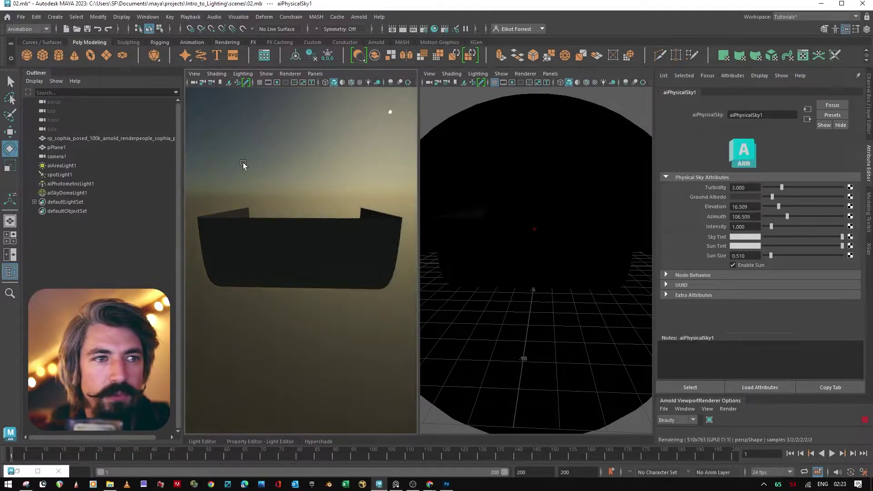
alt+drag(244, 164, 394, 209)
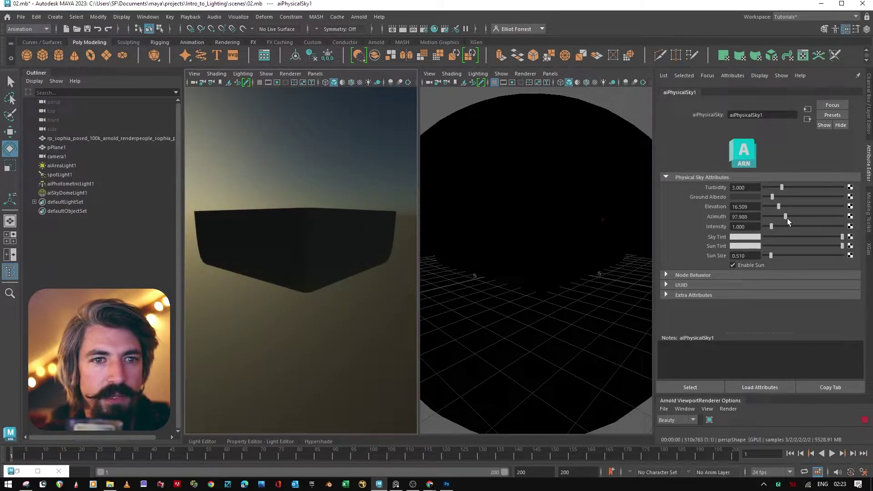
drag(788, 221, 801, 218)
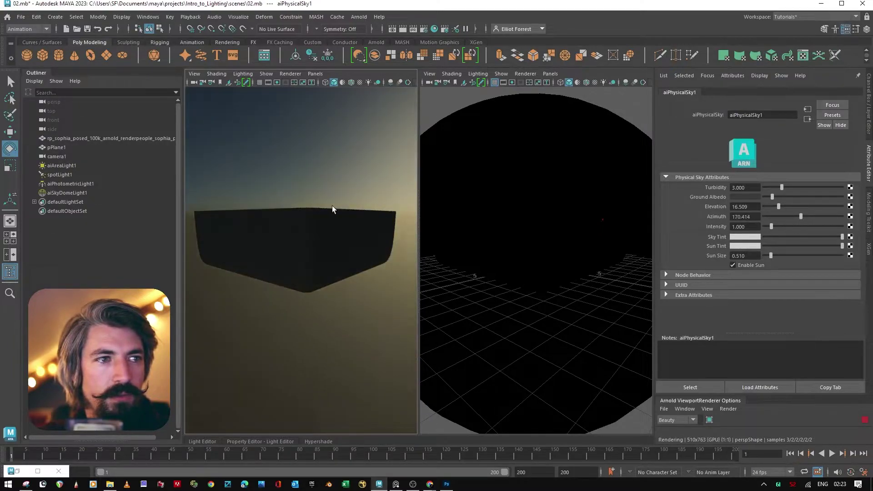
alt+drag(421, 217, 390, 205)
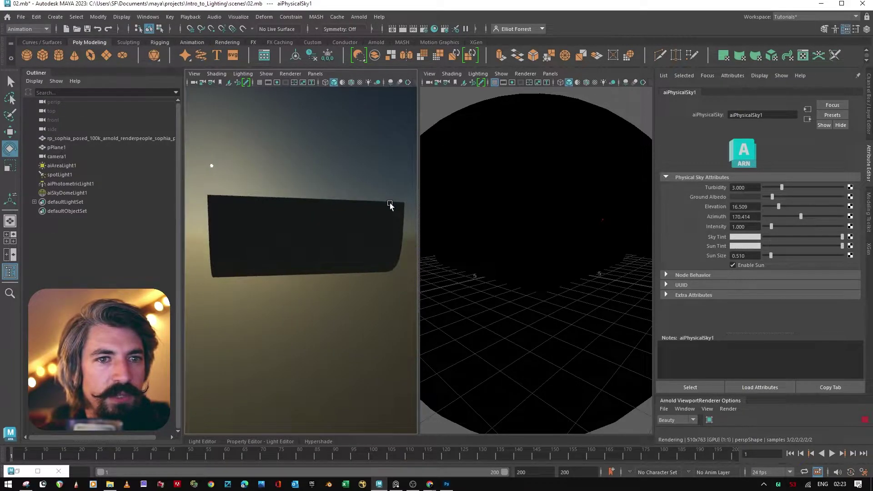
Step: Raise the sky Intensity to 1.799
drag(773, 226, 788, 227)
click(778, 227)
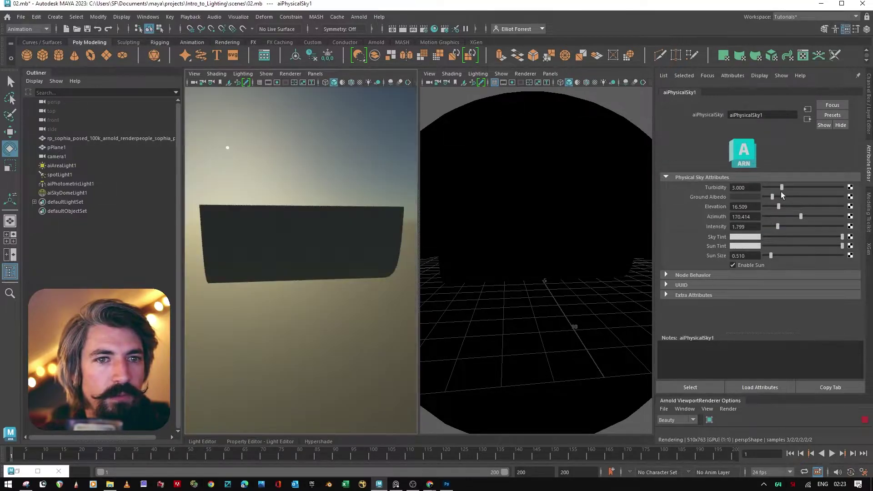
drag(782, 186, 781, 187)
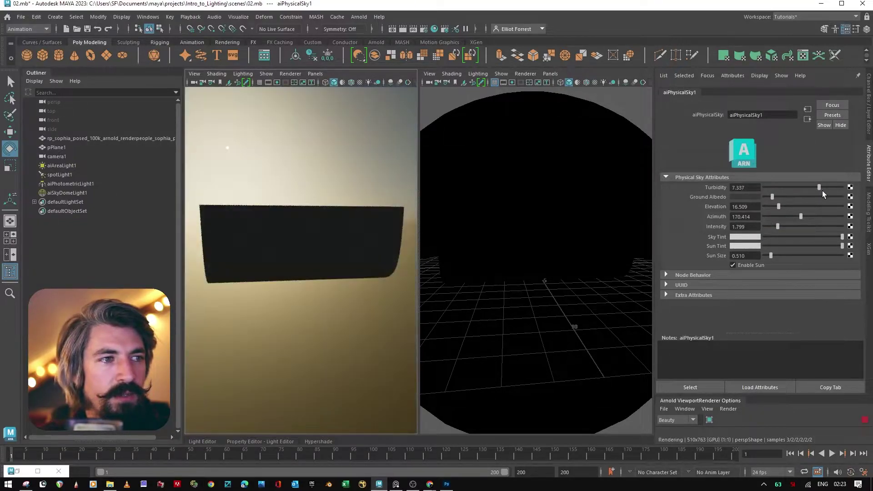
Step: Set Turbidity to 2.331 for a bluer sky
click(822, 189)
drag(814, 192, 765, 184)
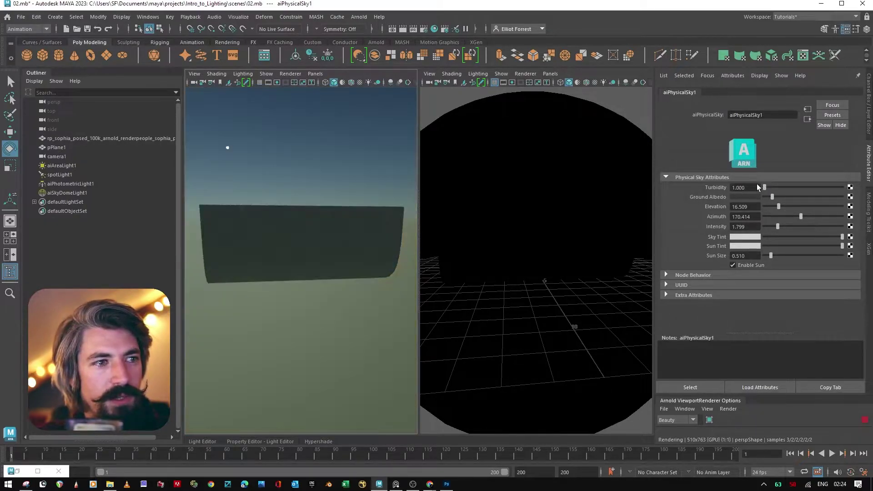
click(771, 191)
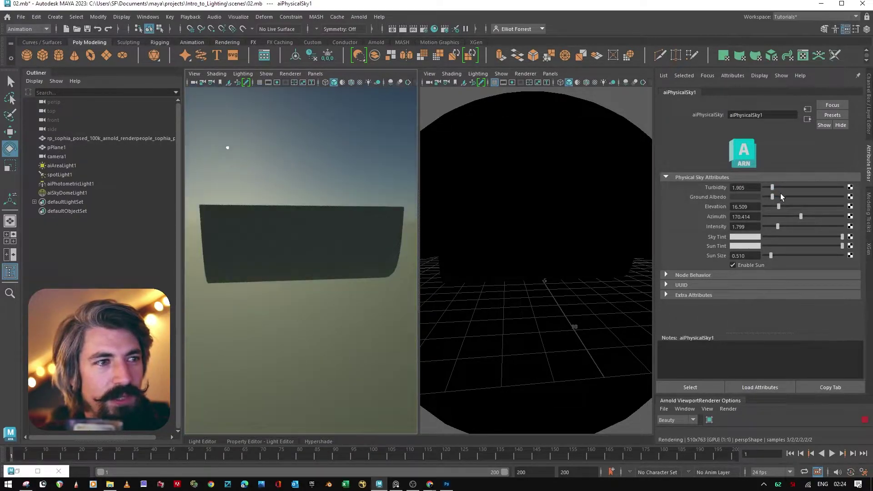
drag(780, 193, 792, 195)
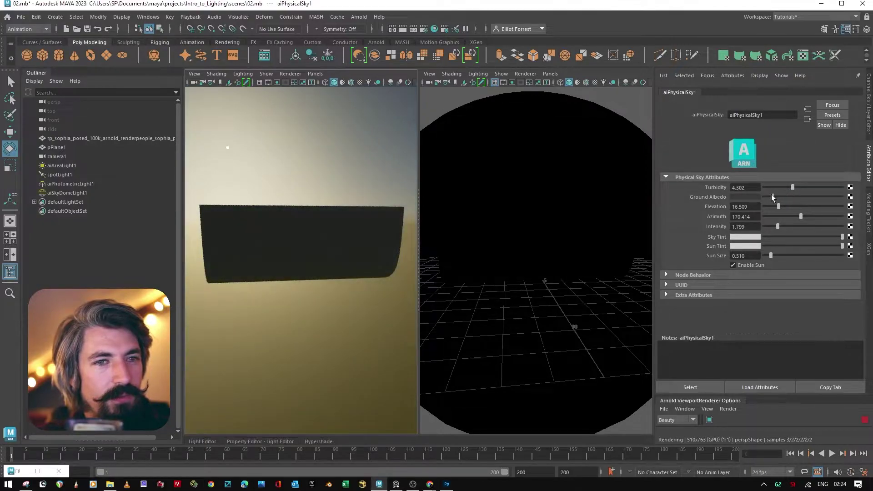
click(776, 194)
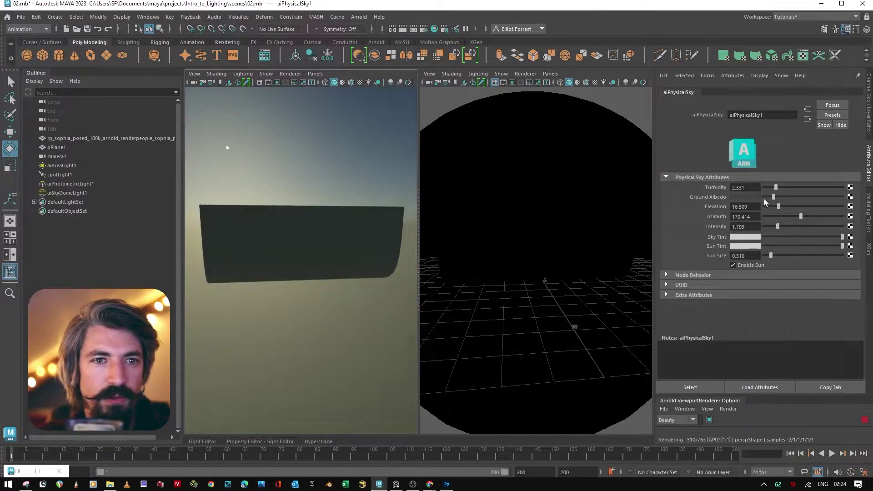
Step: Darken the Ground Albedo slightly
click(768, 196)
alt+drag(357, 244, 382, 257)
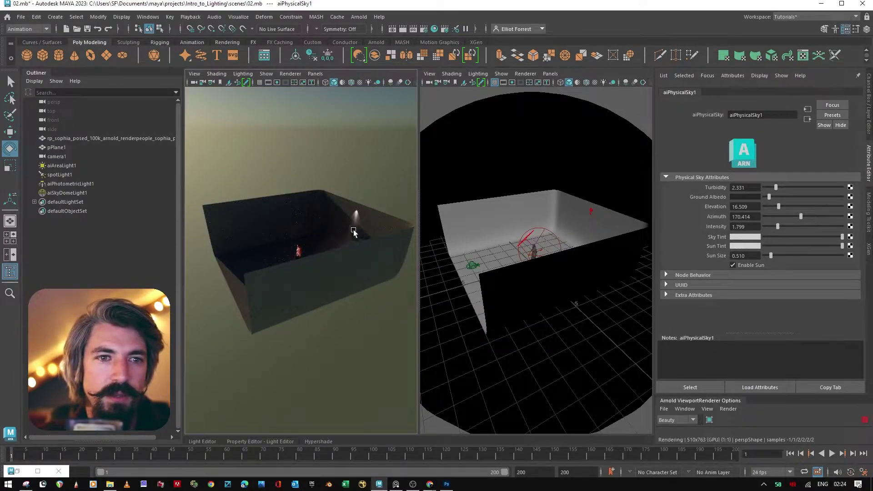
alt+drag(353, 230, 363, 200)
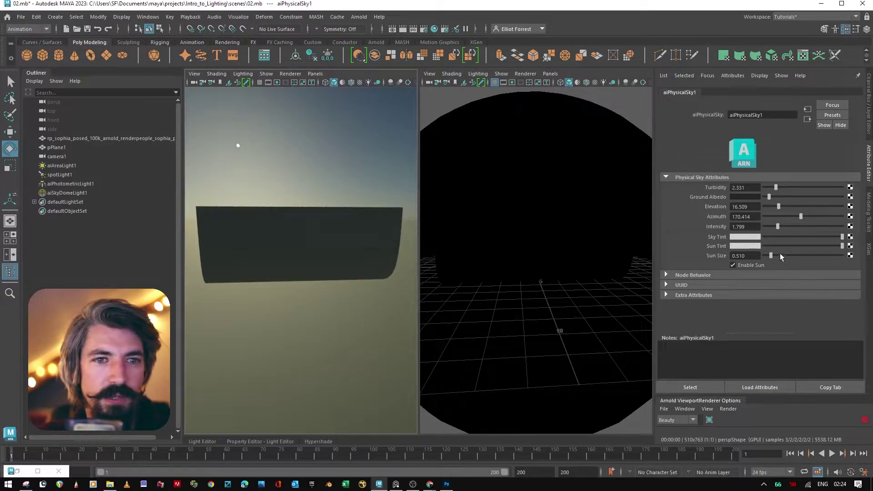
Step: Enlarge the Sun Size from 2.507 to about 3.579
drag(780, 255, 801, 255)
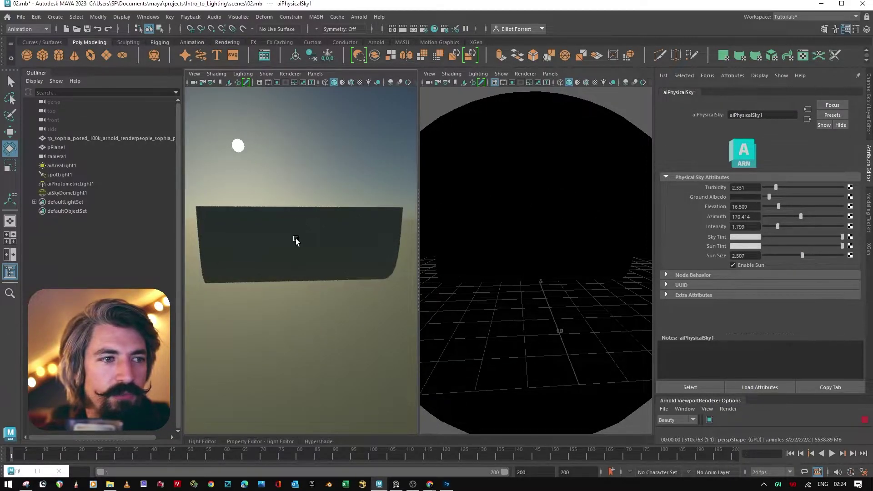
alt+drag(295, 240, 289, 262)
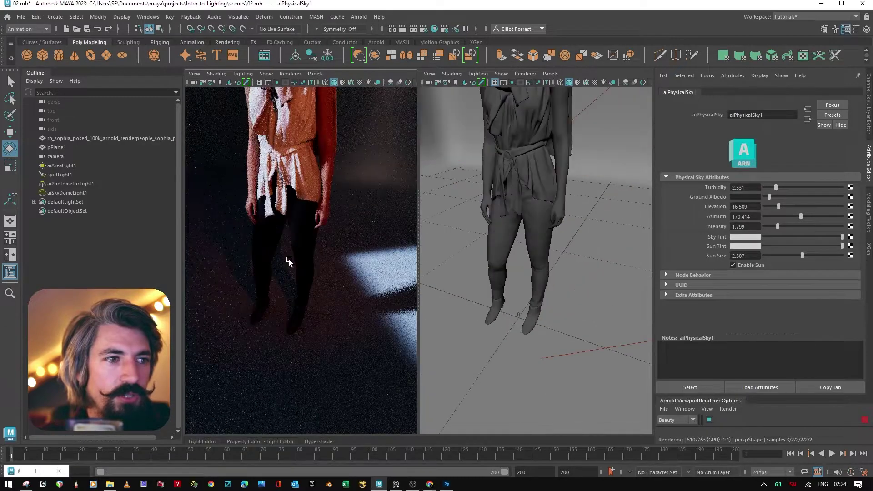
scroll(325, 298, down, 5)
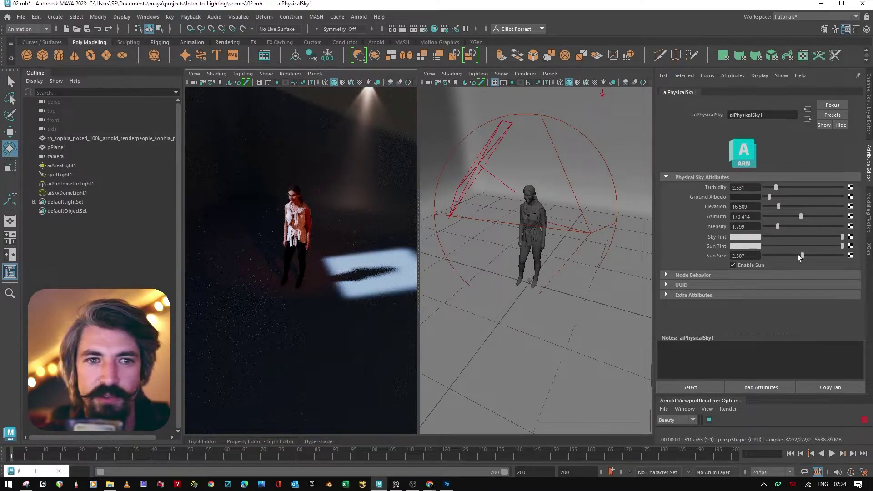
scroll(413, 210, down, 5)
alt+drag(413, 210, 204, 95)
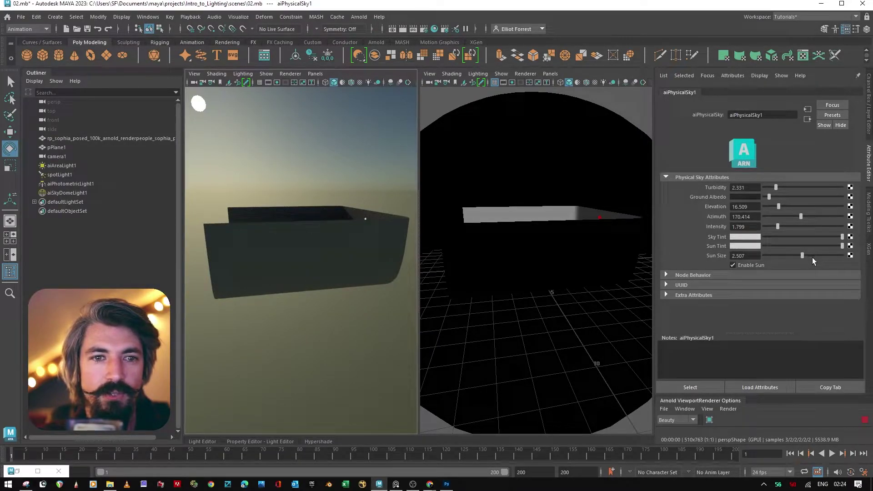
mouse_move(812, 258)
mouse_down()
mouse_move(846, 258)
mouse_move(812, 261)
mouse_up()
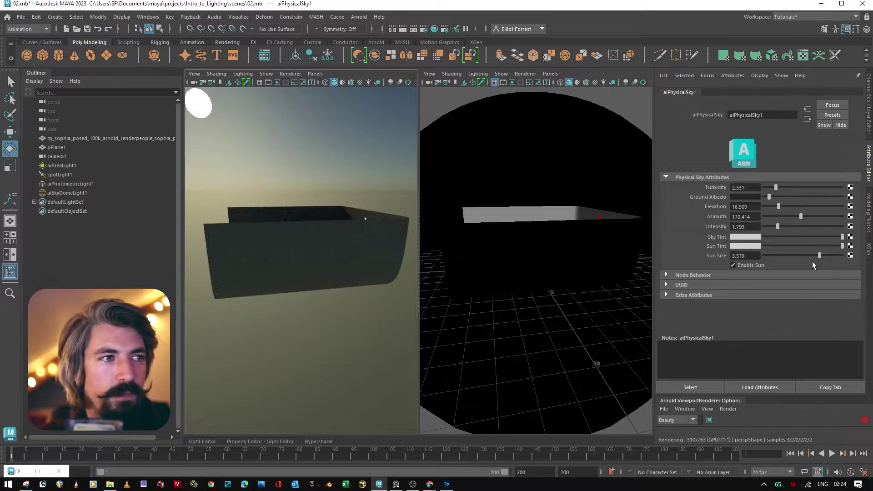
Step: Delete aiSkyDomeLight1 and orbit around the woman and the spotlight
click(68, 193)
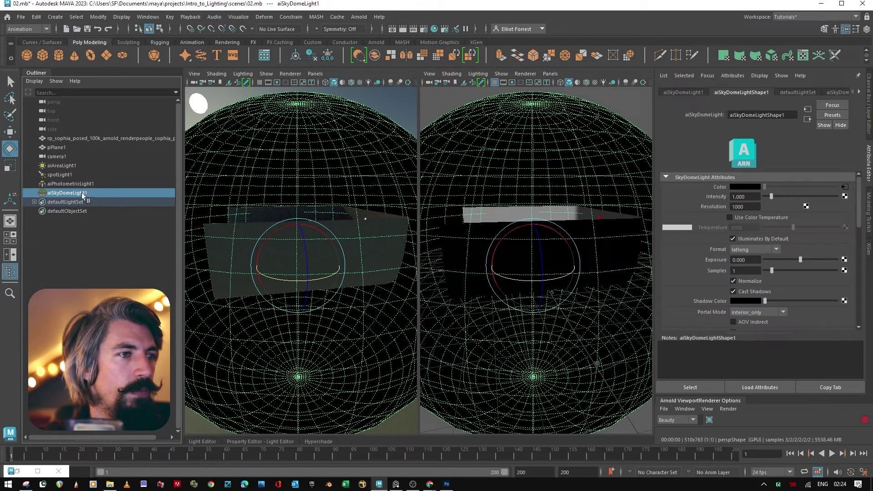
key(Delete)
alt+drag(511, 201, 530, 268)
scroll(541, 258, up, 5)
alt+drag(556, 228, 555, 281)
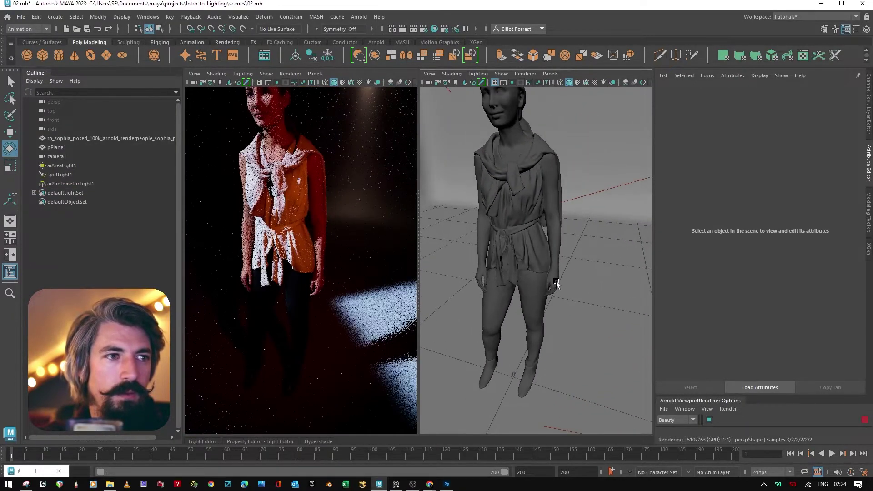
alt+right_drag(555, 281, 464, 252)
alt+drag(465, 252, 534, 259)
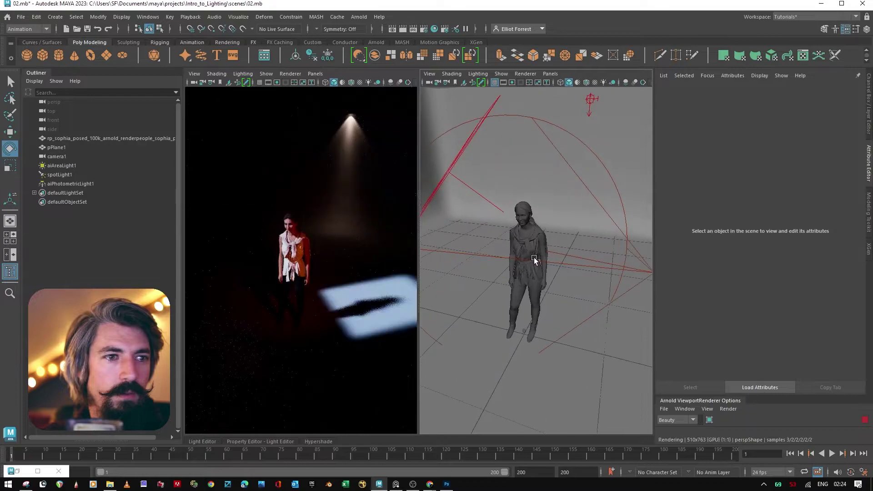
Step: Try adding an Arnold Light Portal and dismiss the No SkyDome Light found warning
click(359, 17)
mouse_move(411, 67)
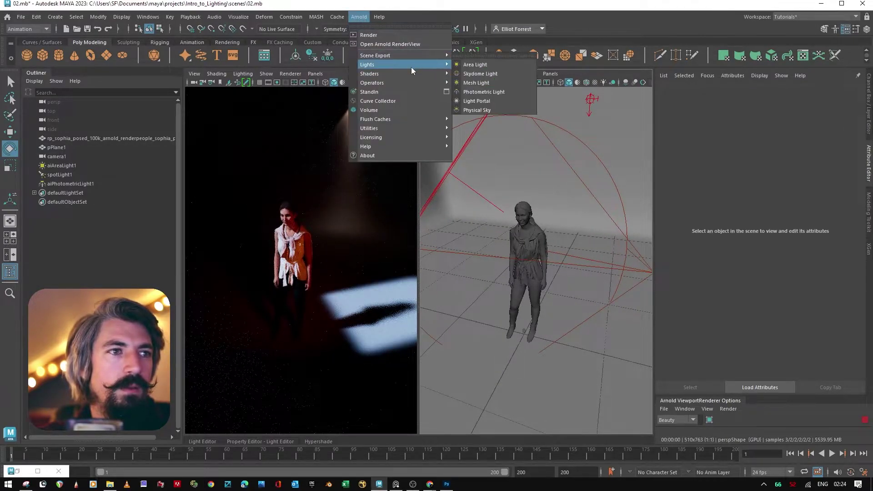
click(501, 102)
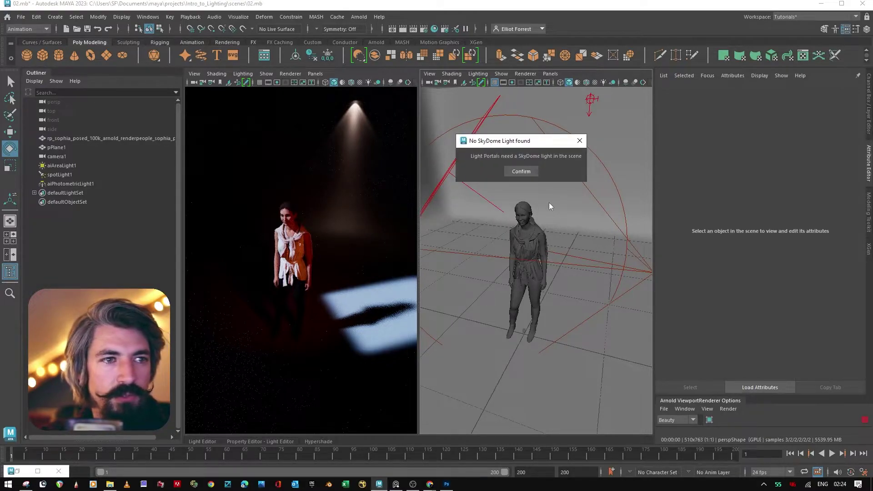
click(580, 141)
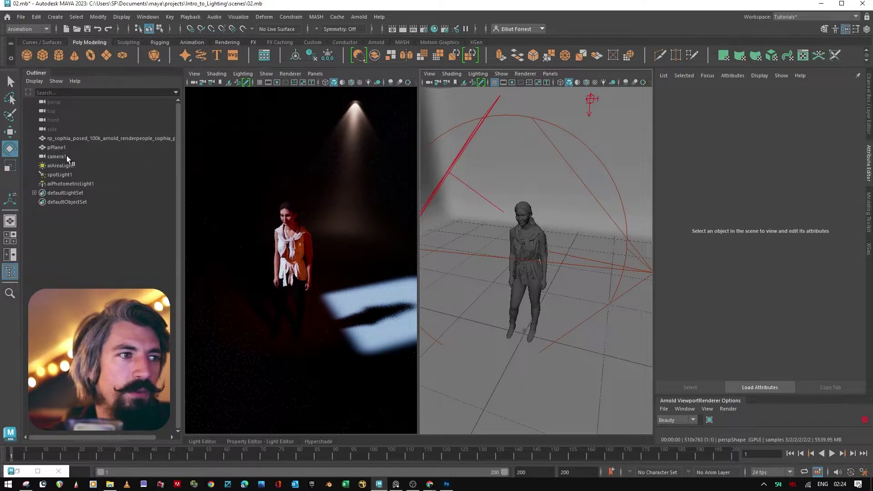
drag(66, 167, 64, 181)
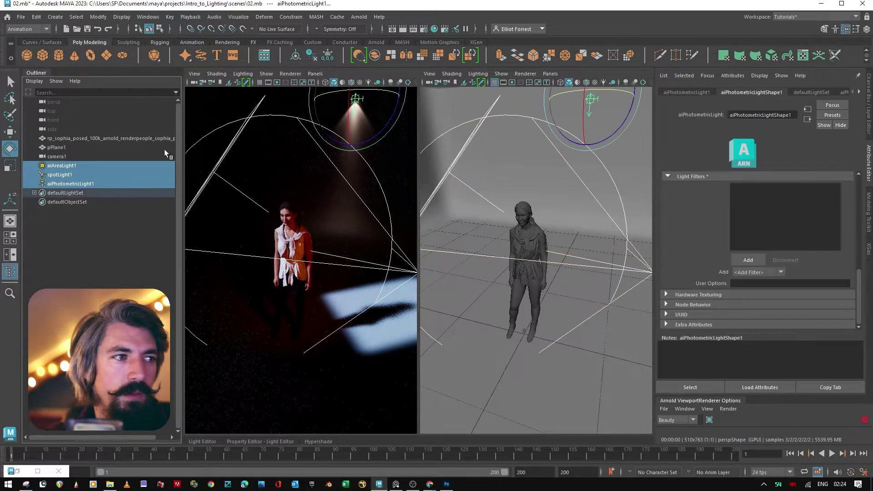
key(ctrl+h)
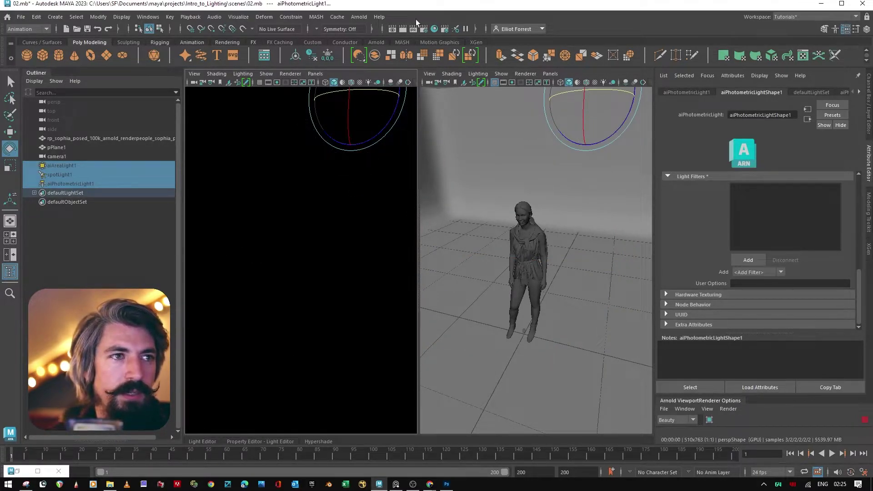
click(359, 17)
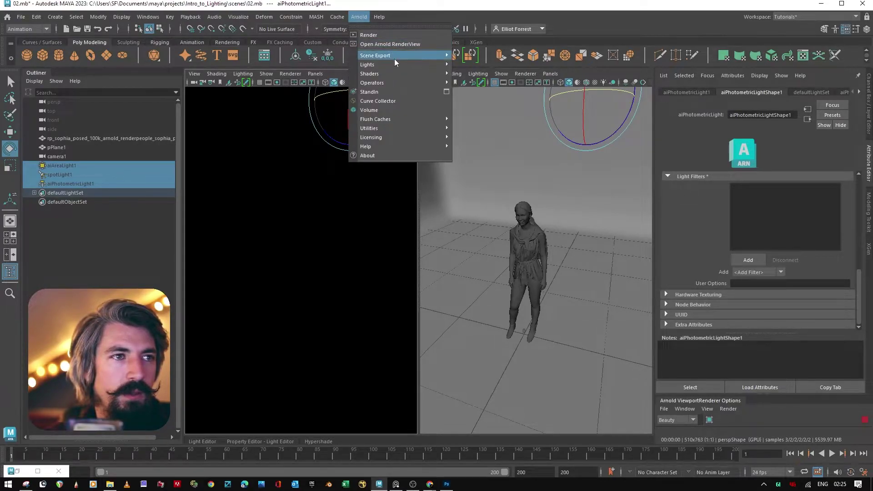
click(488, 72)
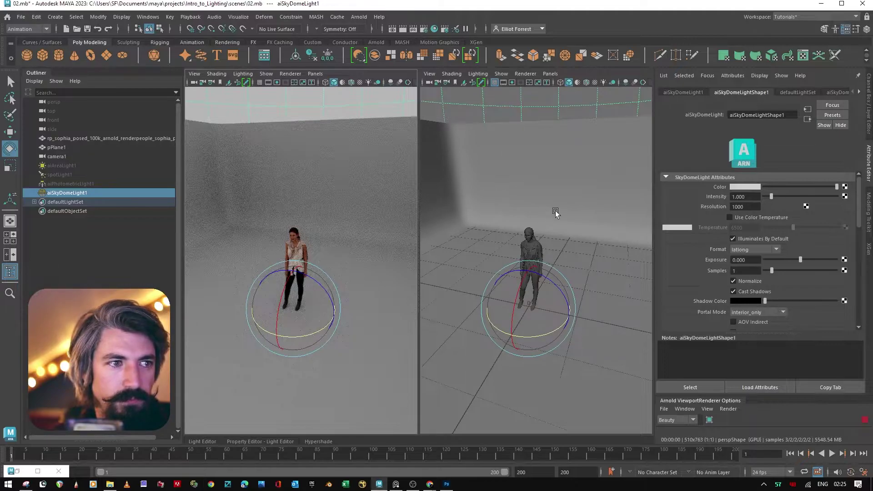
alt+drag(555, 211, 565, 207)
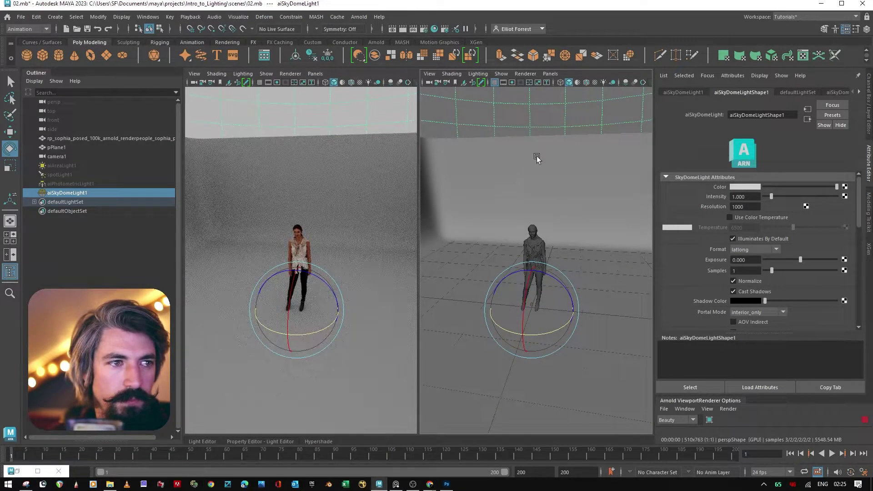
alt+drag(536, 157, 572, 201)
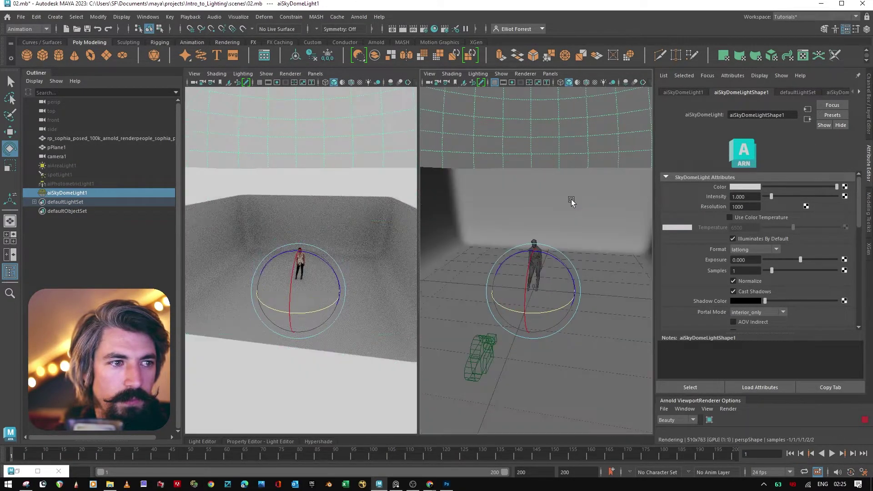
alt+drag(520, 178, 516, 182)
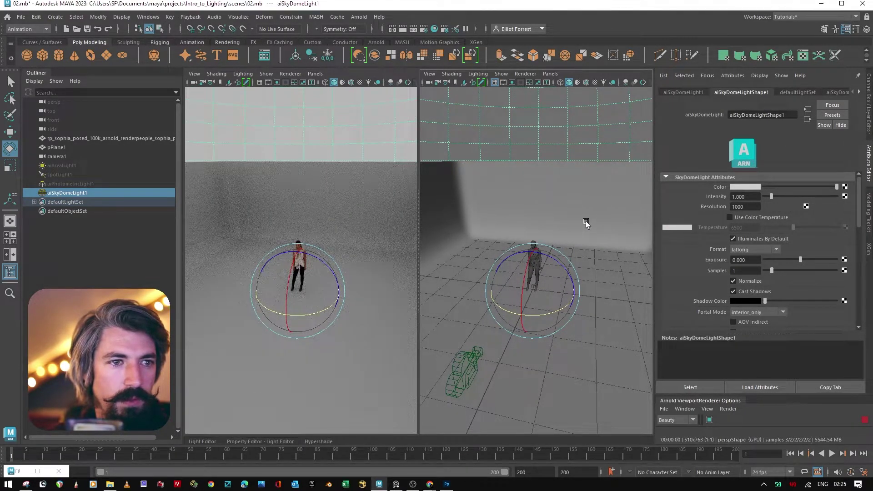
alt+drag(585, 223, 549, 191)
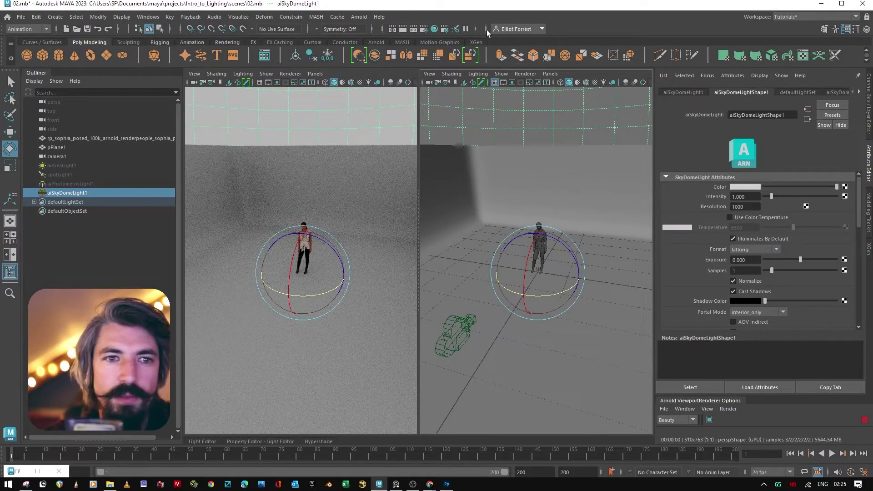
Step: Create aiLightPortal1 via Arnold > Lights > Light Portal, enlarge it and try moving it
click(358, 17)
mouse_move(444, 76)
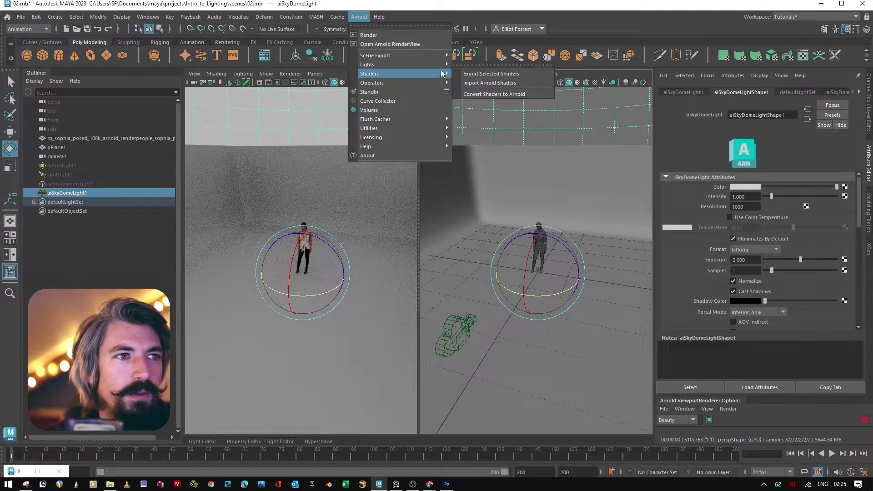
click(491, 101)
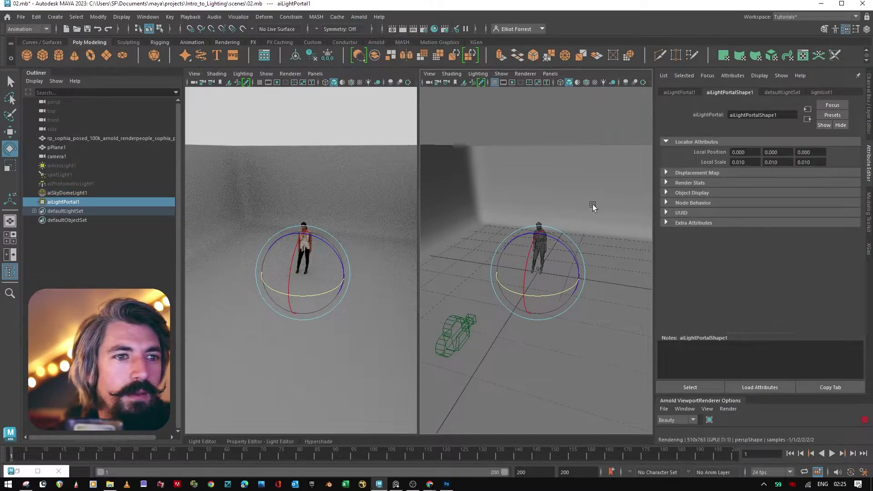
key(r)
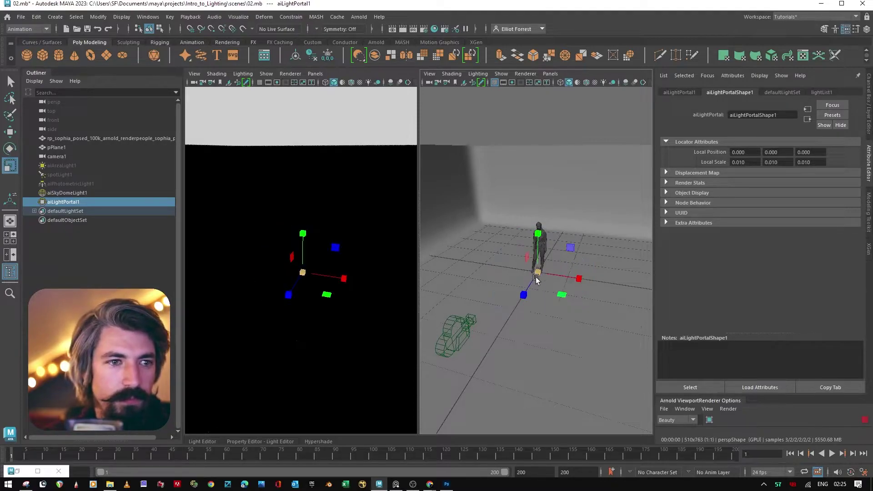
mouse_move(536, 279)
mouse_down()
mouse_move(562, 261)
mouse_move(636, 253)
mouse_move(487, 283)
mouse_move(546, 272)
mouse_up()
key(w)
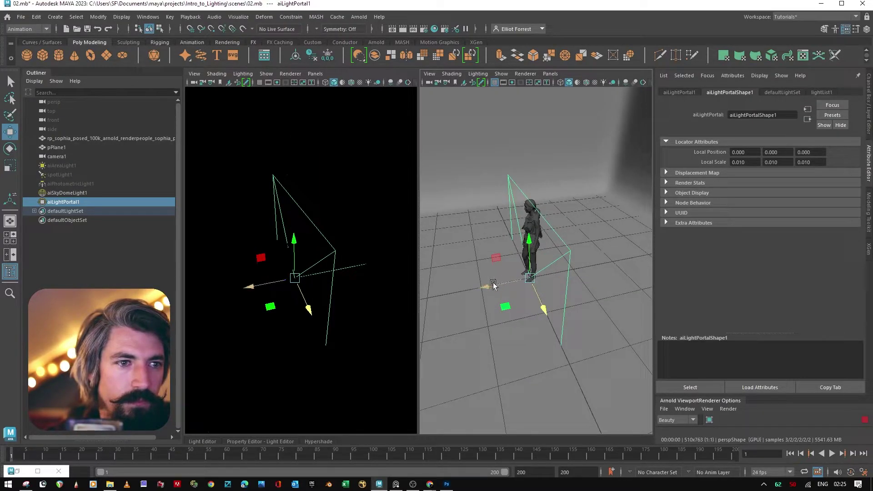
drag(493, 285, 446, 194)
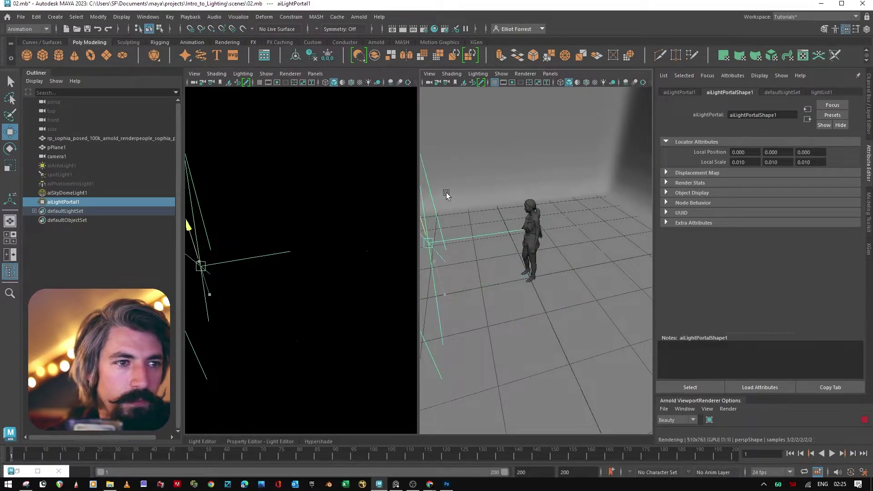
key(ctrl+z)
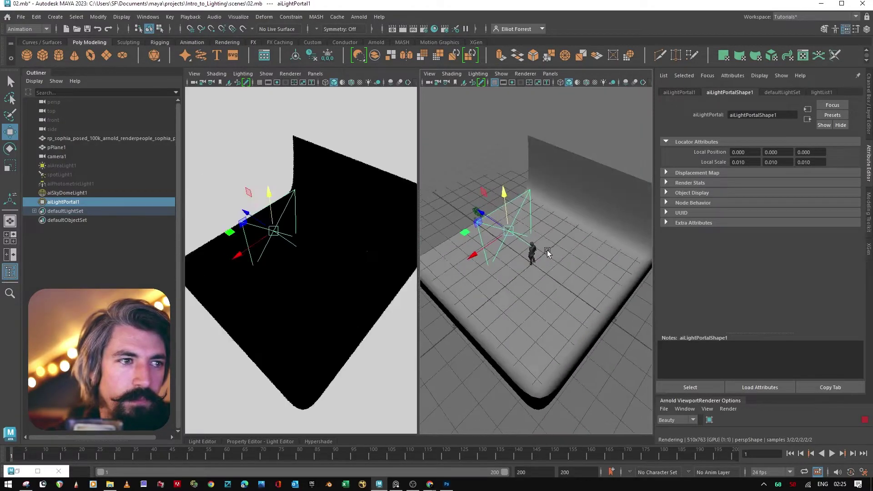
Step: Shrink the portal, raise it upward and frame the view on it
key(r)
drag(508, 228, 473, 247)
key(w)
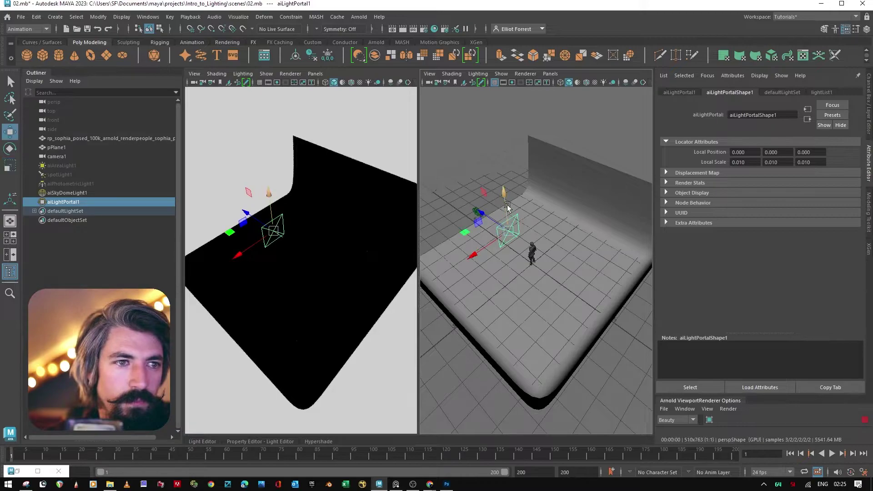
drag(502, 194, 538, 206)
key(shift+f)
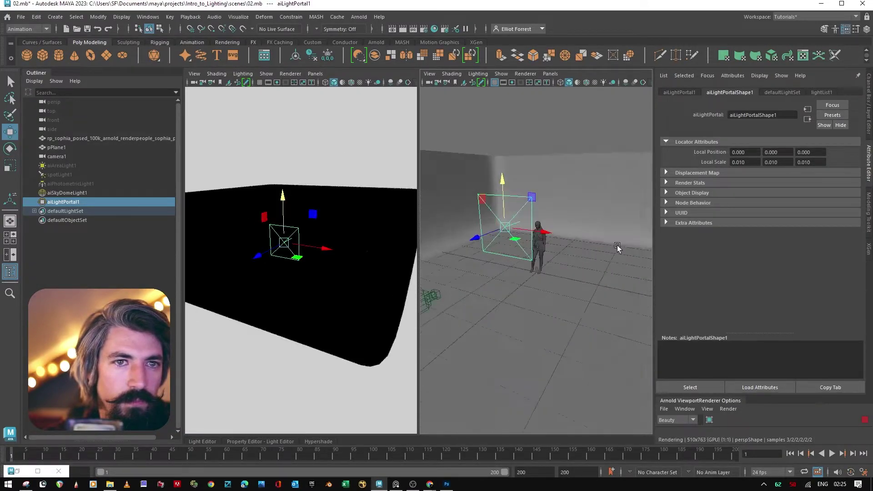
key(shift+f)
Step: Rotate the portal upright to face the camera, then select aiSkyDomeLight1
key(e)
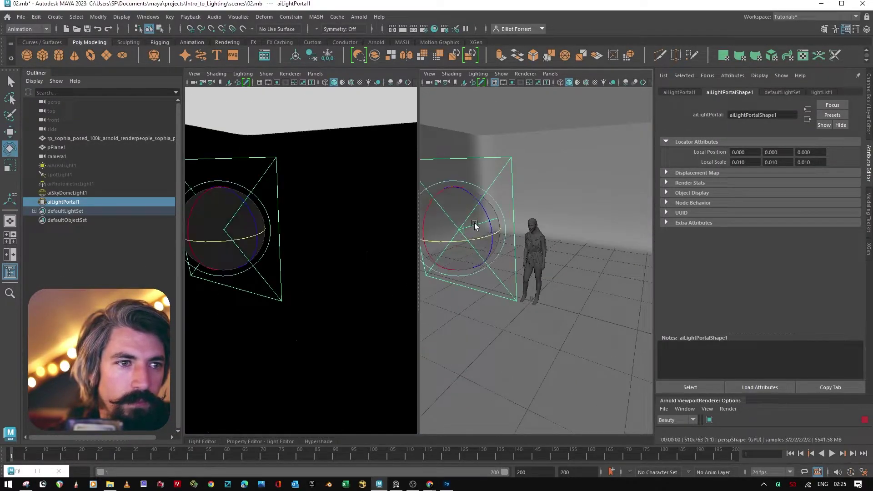
drag(443, 190, 458, 196)
key(w)
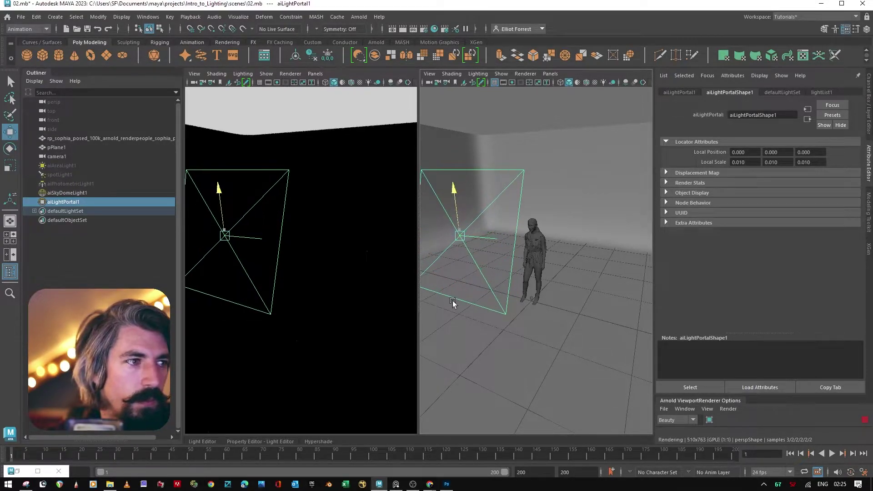
click(74, 193)
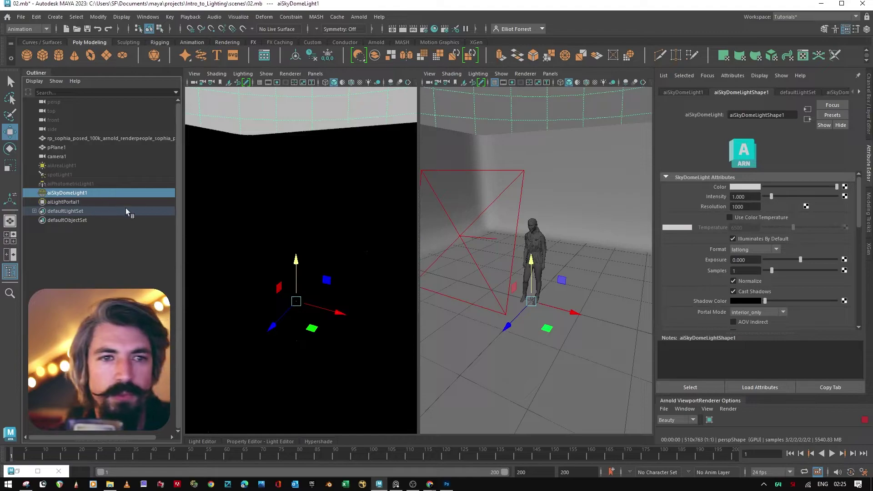
Step: Raise the SkyDome Exposure to 3.452 and hide the dome light
drag(787, 258, 824, 260)
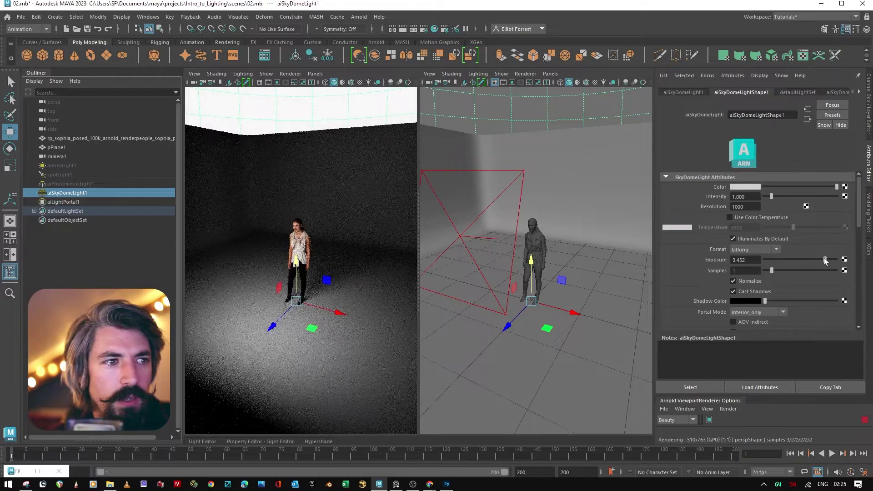
scroll(586, 291, down, 5)
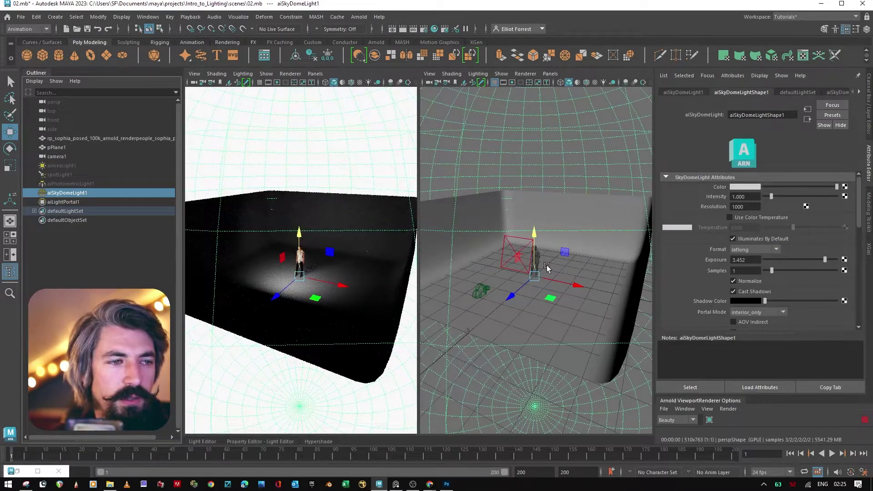
scroll(547, 268, up, 5)
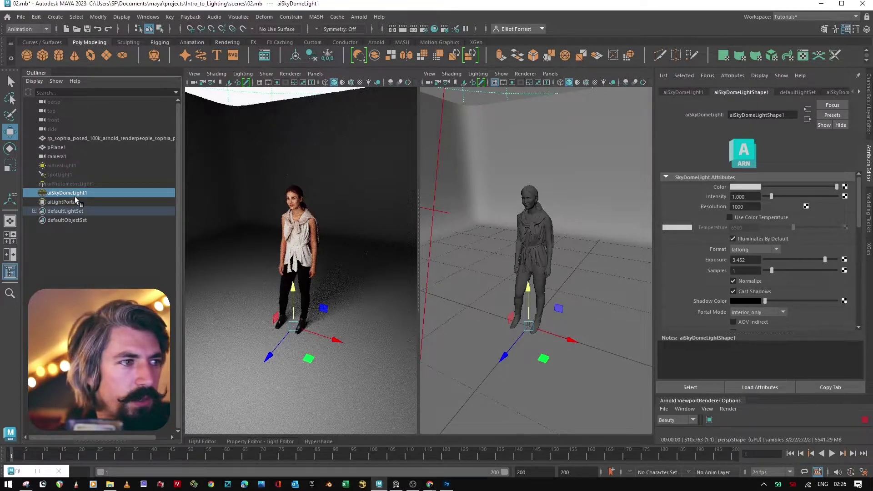
key(h)
key(h)
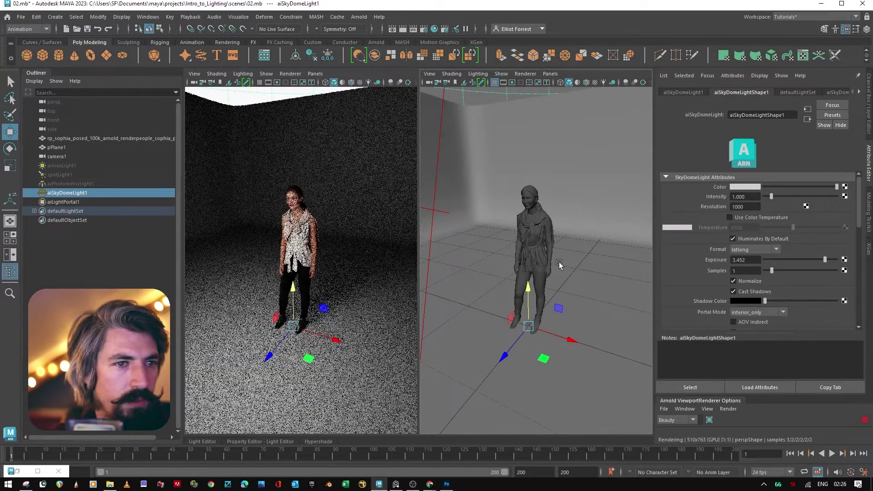
Step: Delete the aiLightPortal1 light portal from the scene
click(72, 202)
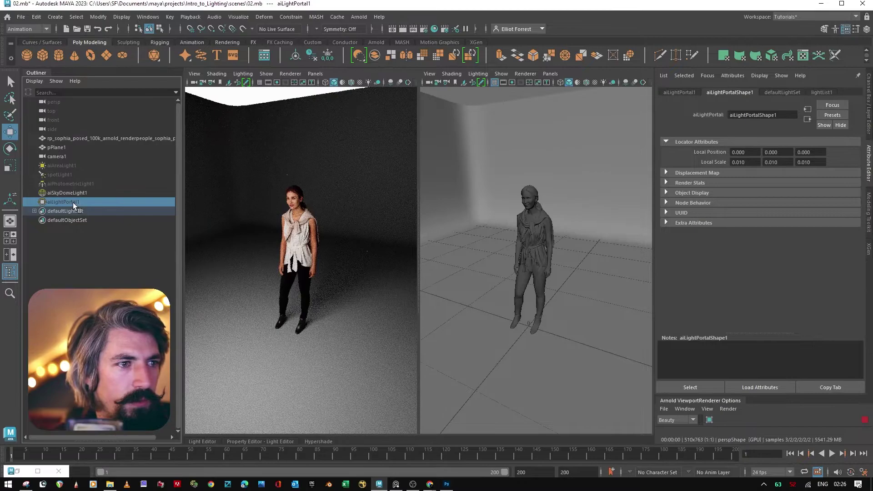
key(f)
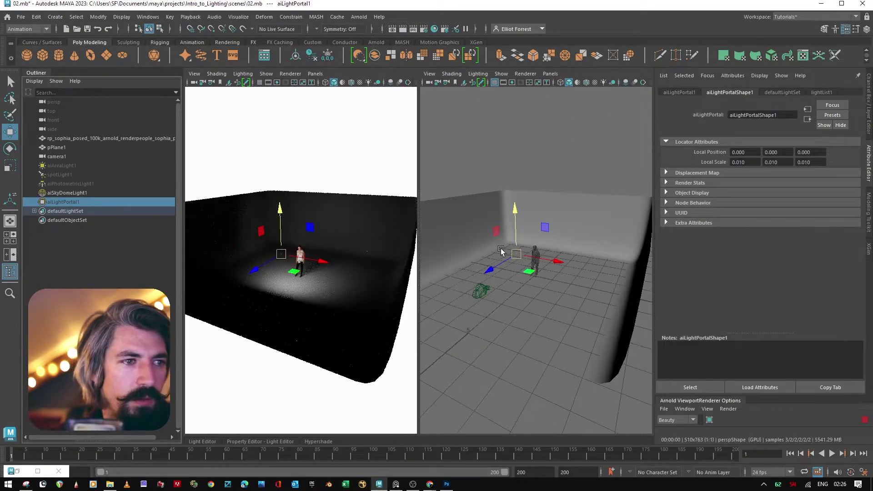
click(72, 192)
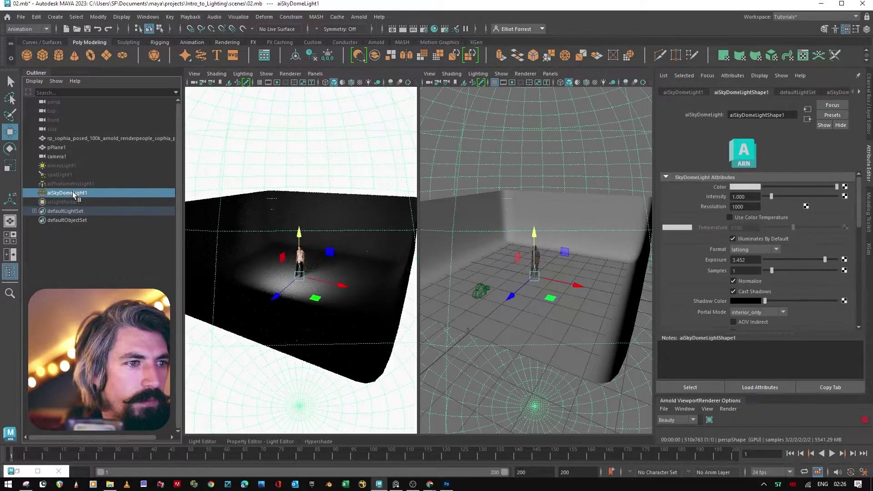
click(69, 202)
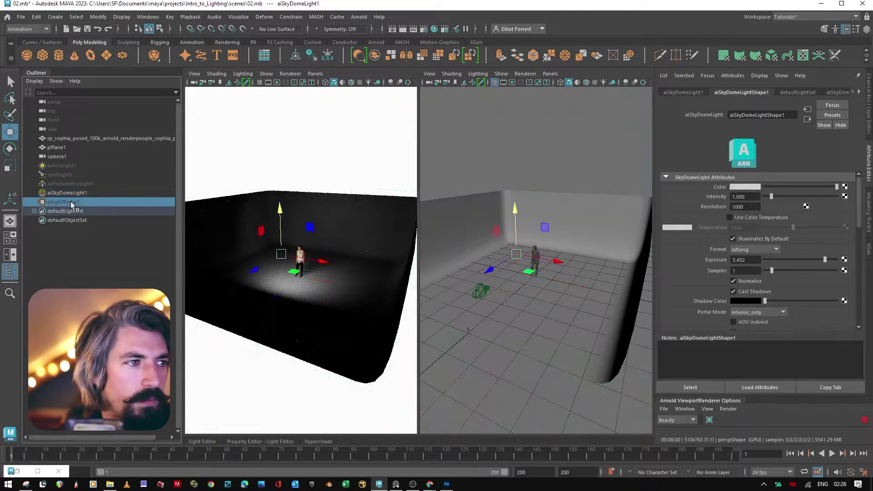
key(Delete)
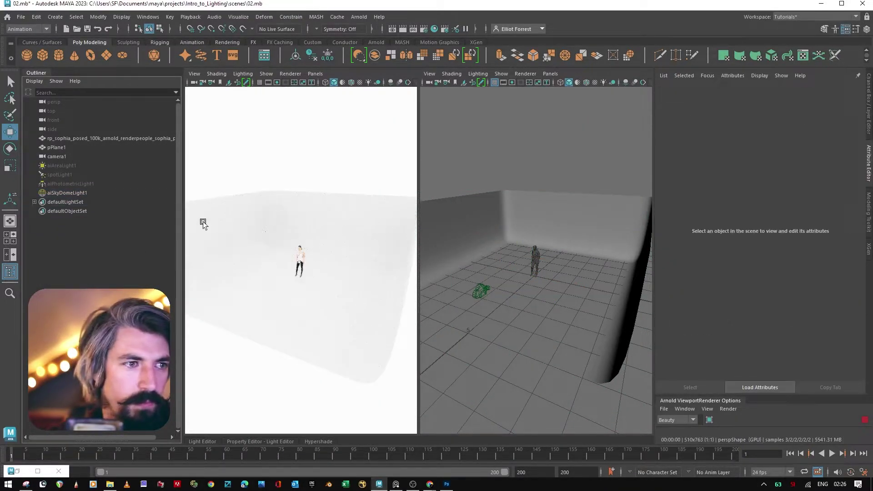
Step: Drop aiSkyDomeLight1's exposure to -0.290 so the render shows the grey room and figure
click(54, 195)
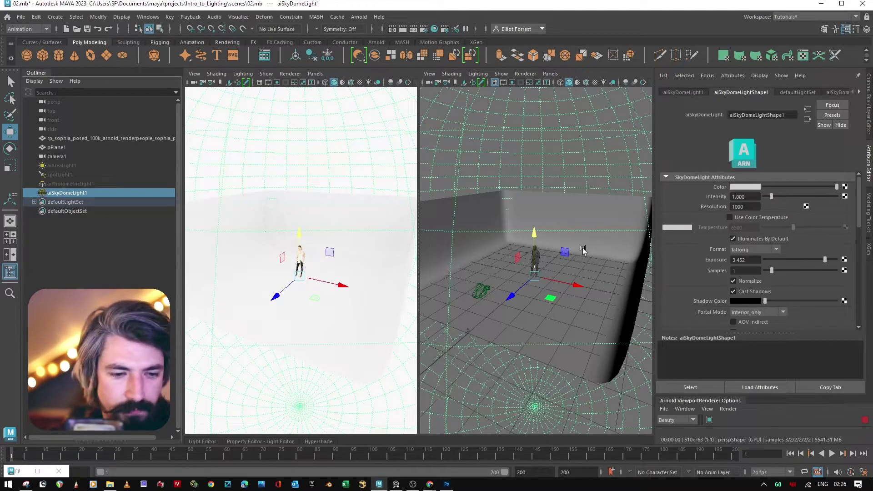
drag(825, 262, 797, 260)
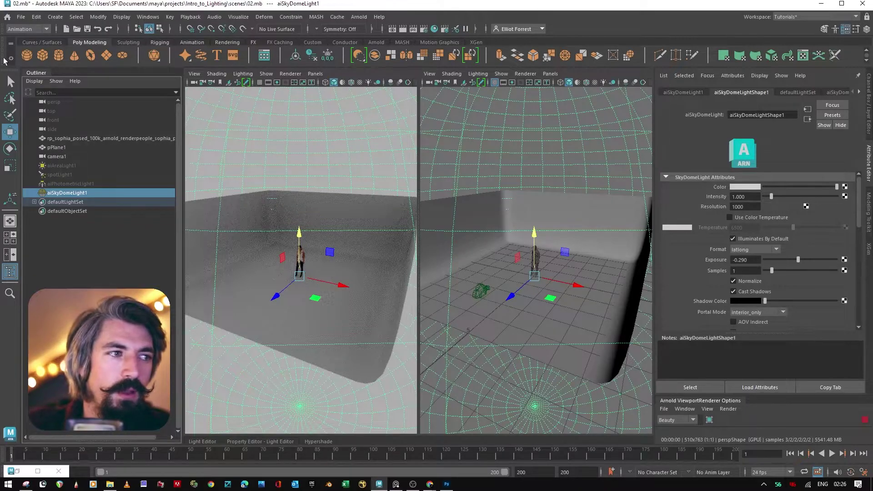
click(355, 20)
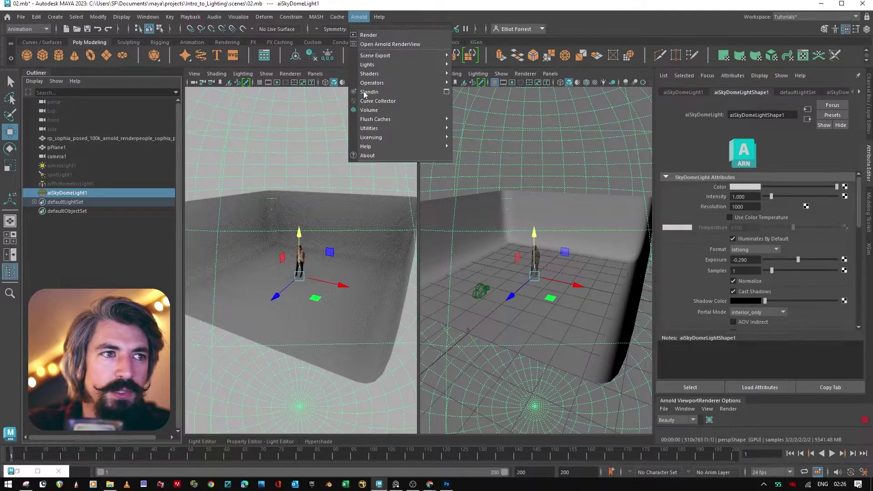
mouse_move(424, 74)
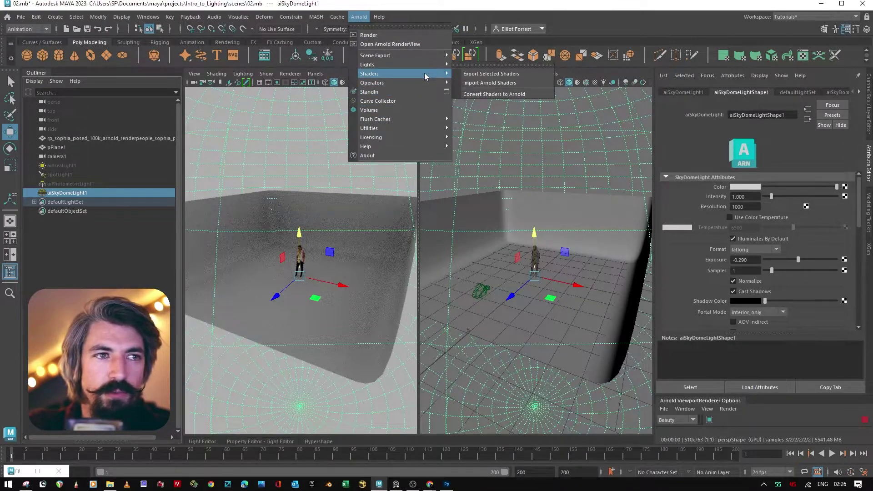
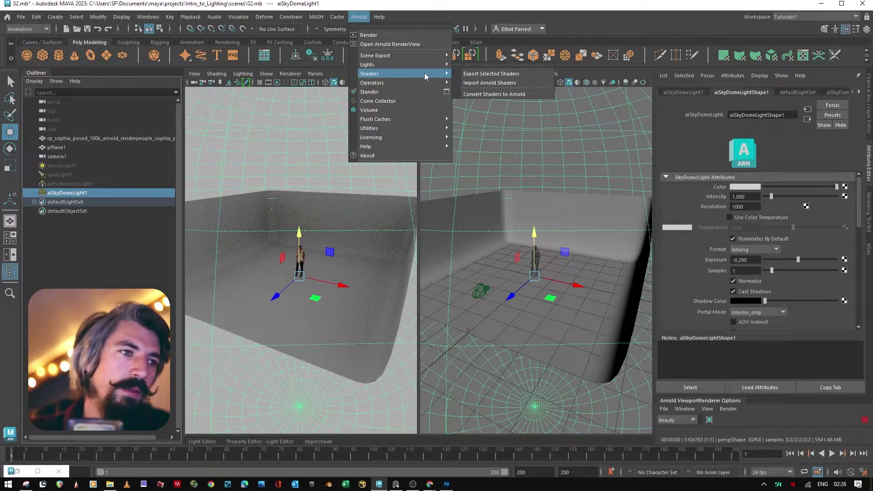
Step: Create an Arnold light portal, scale it into a large frame, and move it left of the figure
mouse_move(418, 65)
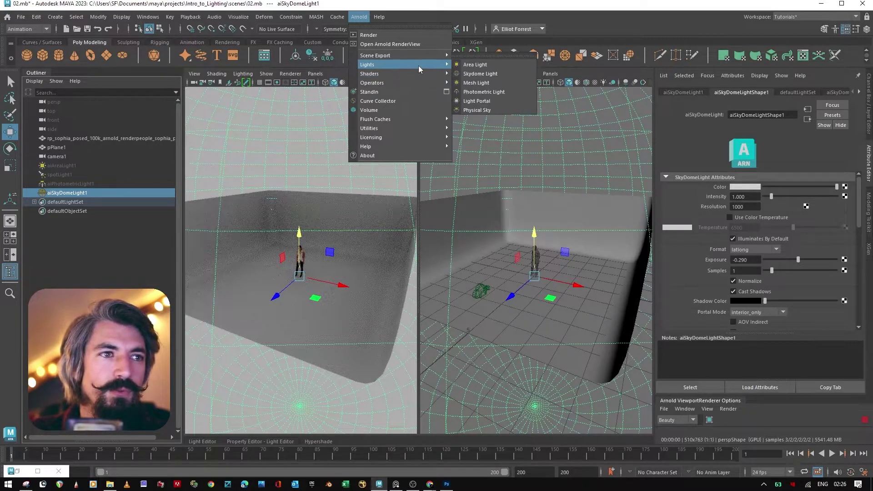
click(491, 101)
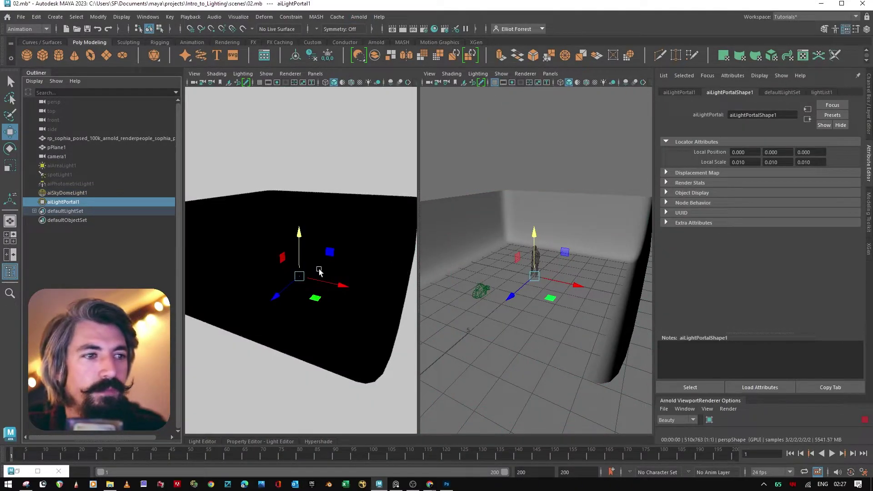
key(r)
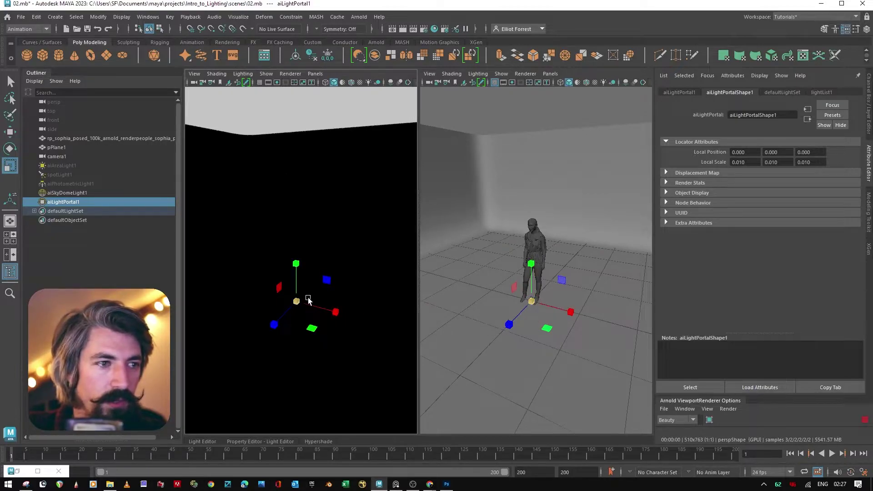
drag(296, 301, 205, 259)
key(w)
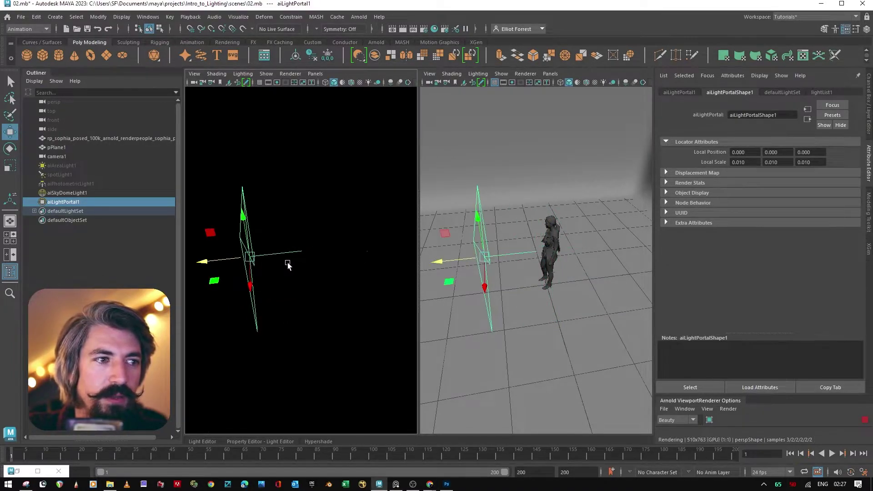
alt+drag(289, 259, 549, 126)
Step: Raise aiSkyDomeLight1's exposure to about 4.29, then move the light portal up and toward the camera
click(68, 193)
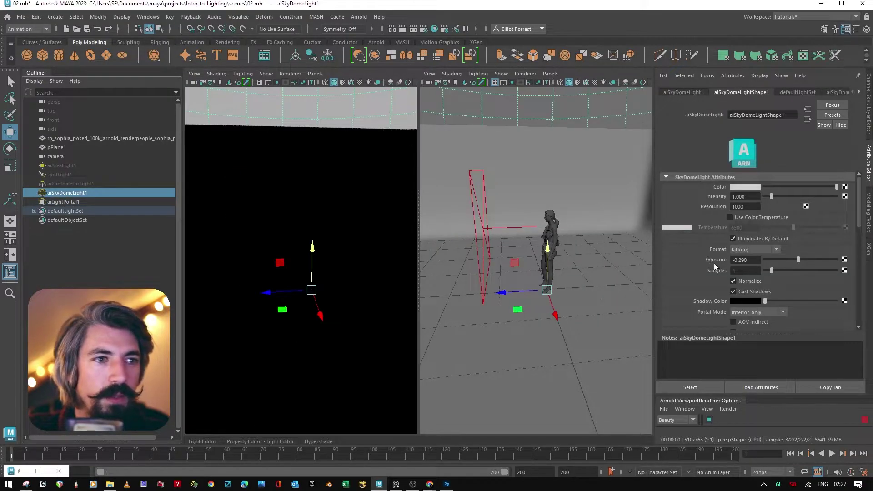
drag(800, 260, 829, 268)
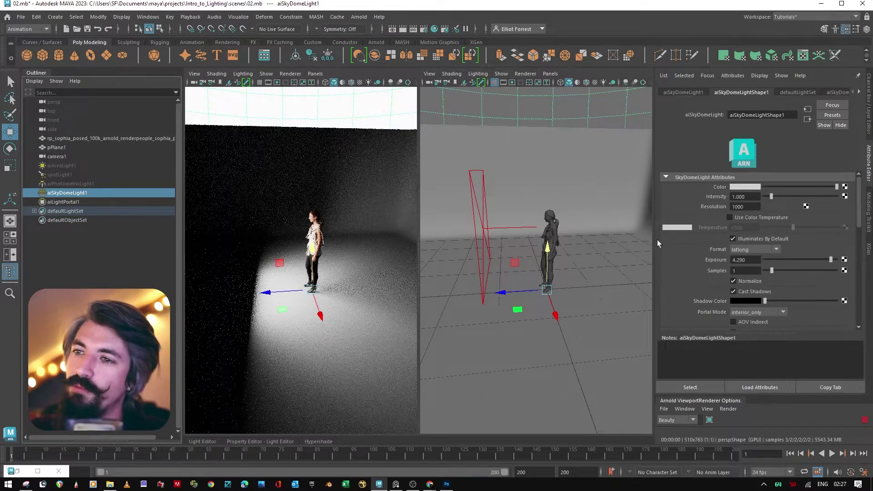
click(490, 232)
middle_drag(497, 214, 476, 159)
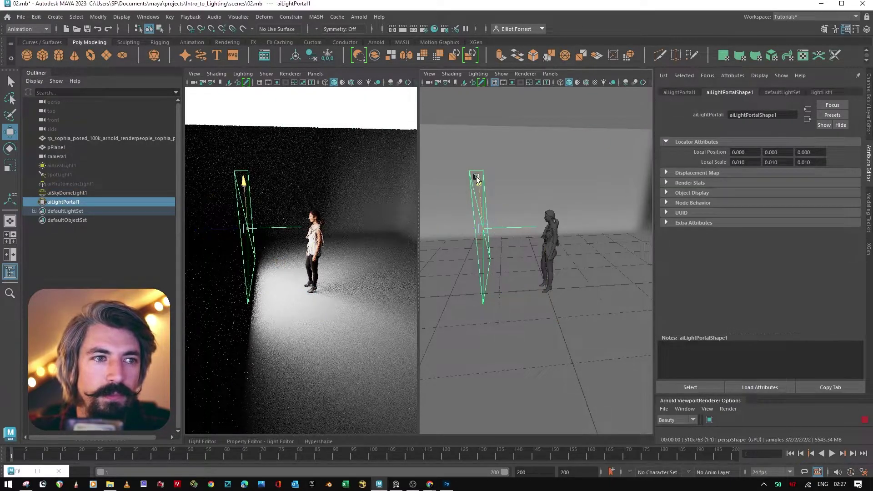
alt+drag(476, 157, 536, 259)
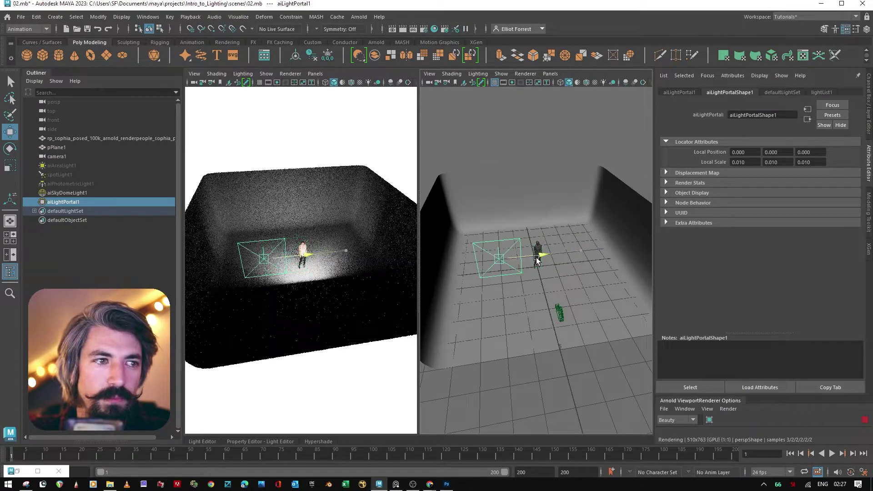
drag(501, 285, 484, 356)
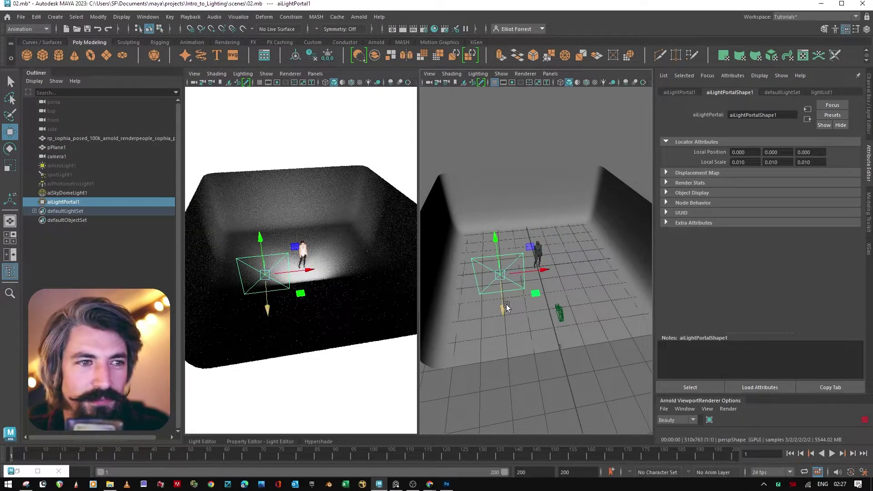
drag(506, 304, 506, 364)
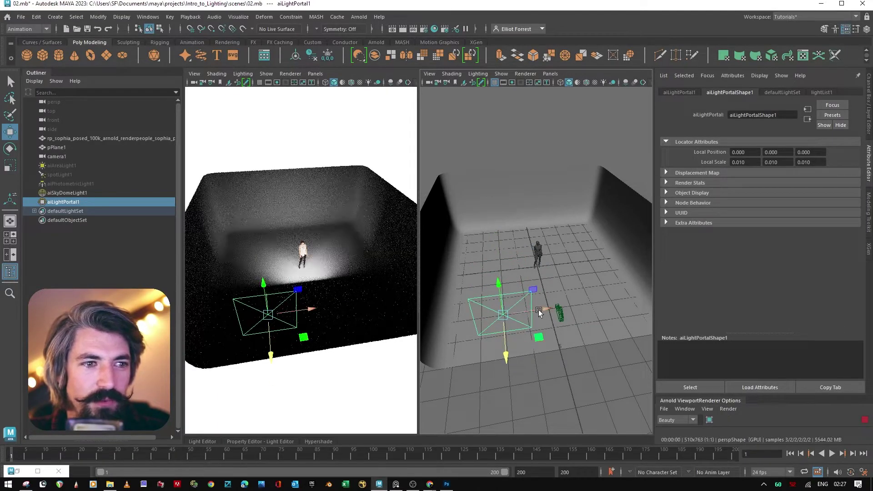
drag(538, 310, 557, 313)
Step: Frame the light portal, nudge it toward the lower right, then delete it
key(e)
scroll(562, 303, up, 5)
scroll(562, 303, down, 6)
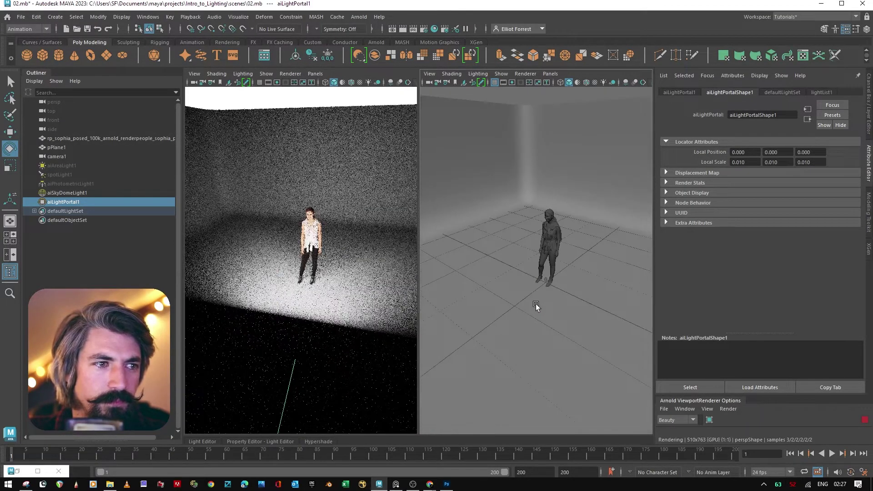
key(f)
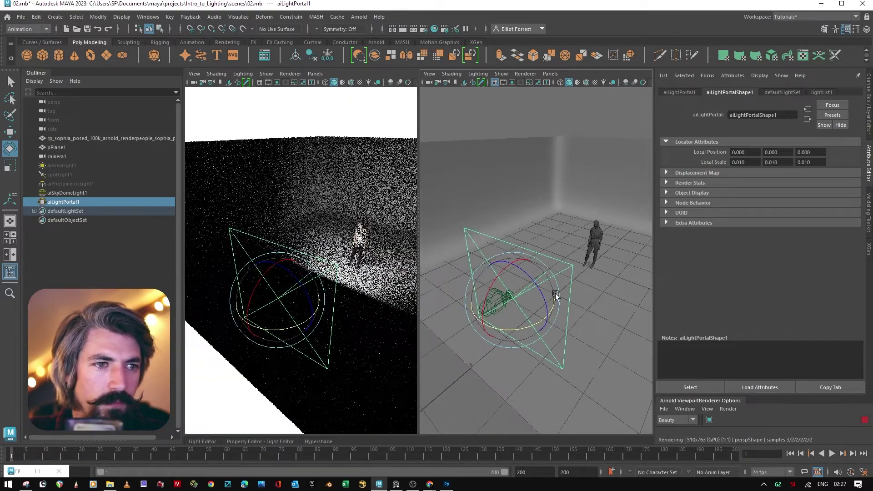
key(w)
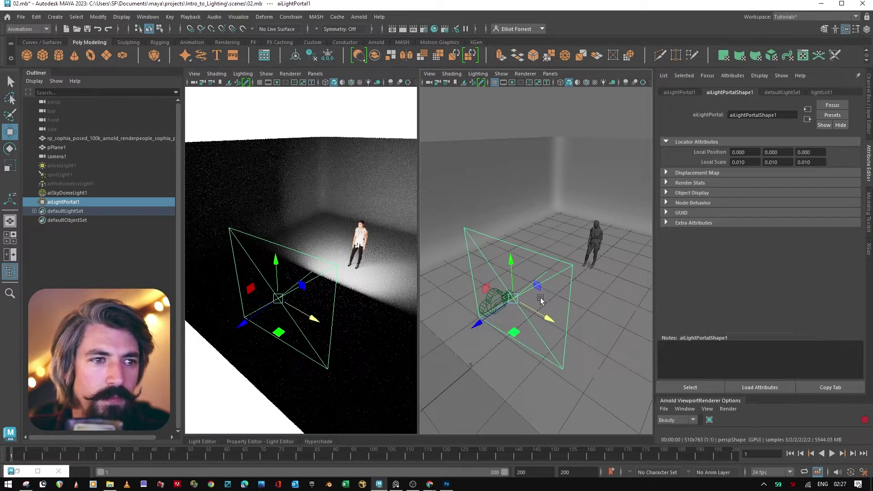
mouse_move(541, 312)
mouse_down()
mouse_move(562, 325)
mouse_move(553, 321)
mouse_up()
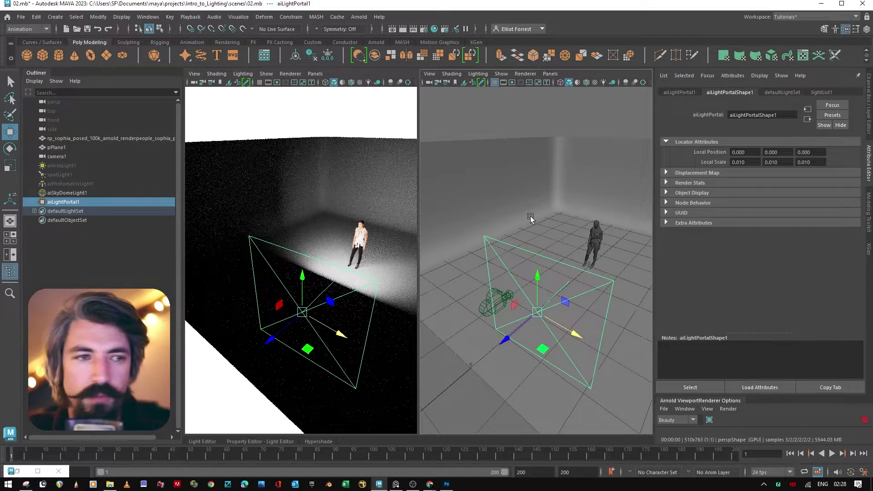
key(Delete)
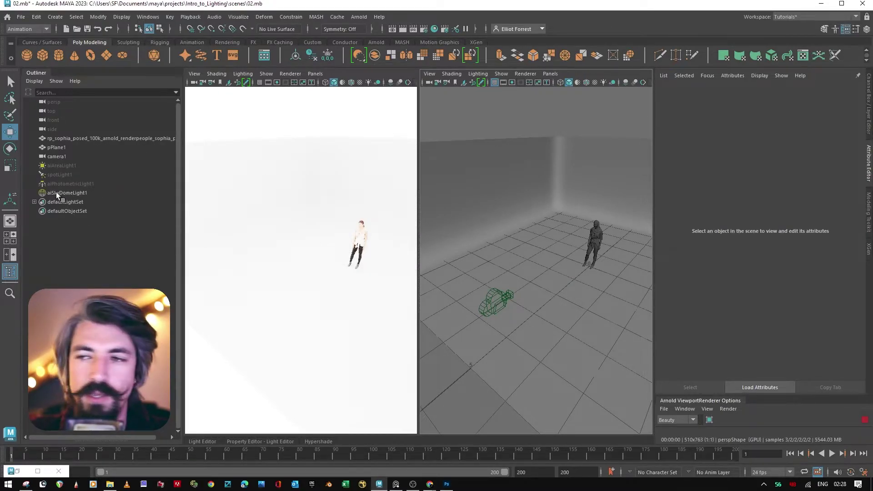
Step: Delete aiSkyDomeLight1 and unhide the area, spot and photometric lights with Shift+H
click(79, 192)
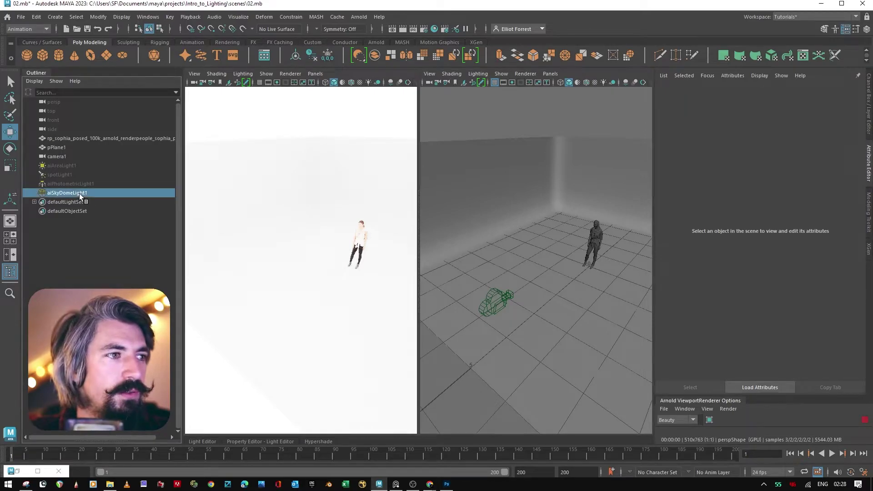
key(Delete)
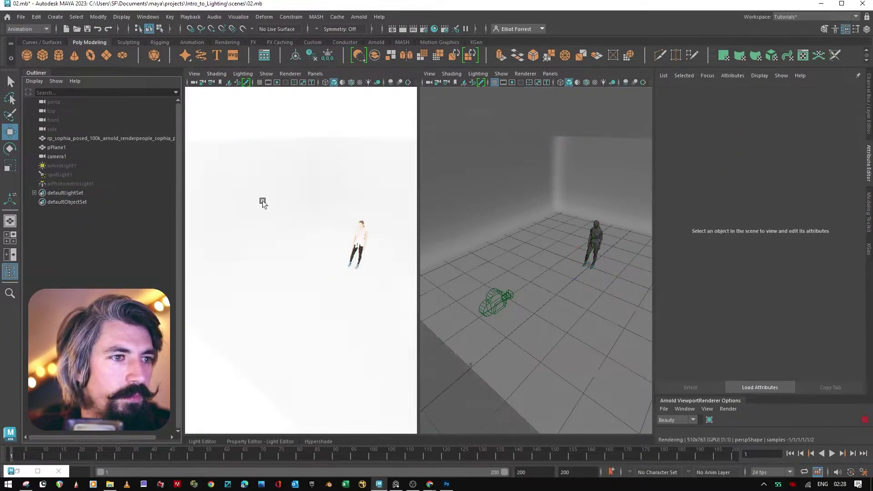
click(92, 183)
click(64, 168)
shift+click(69, 193)
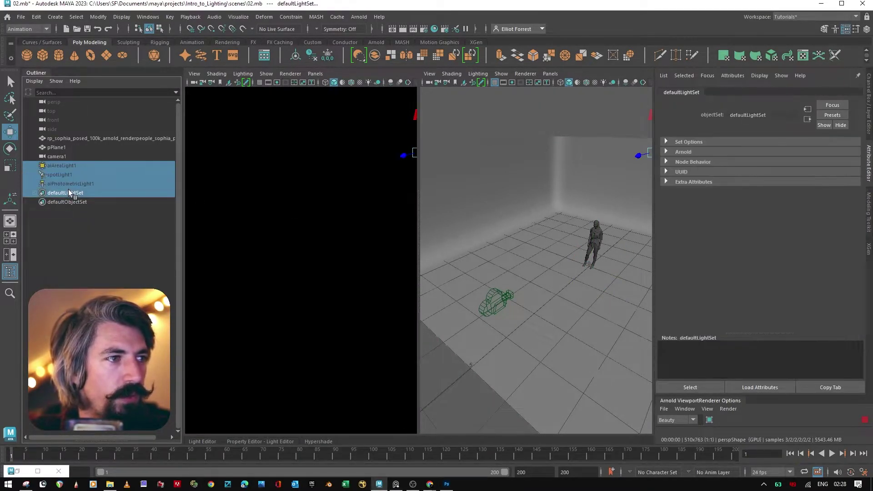
drag(66, 167, 69, 182)
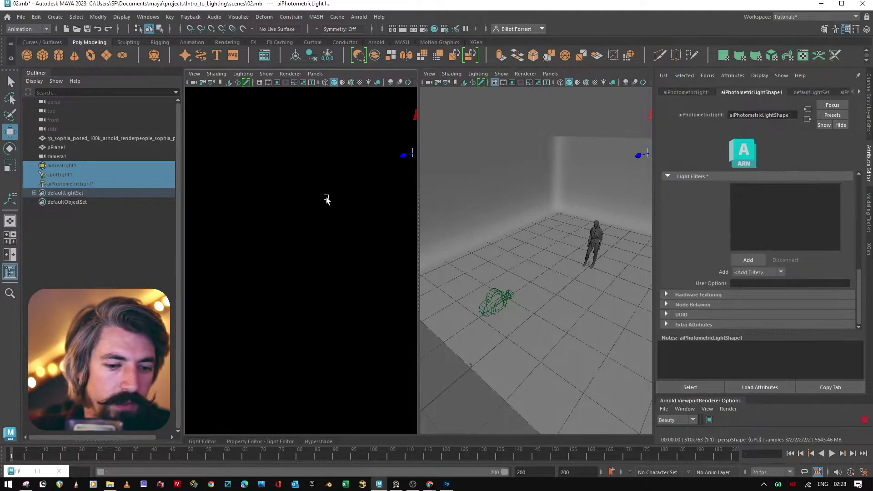
key(shift+h)
Step: Browse the Arnold light types and the Create > Lights menu for a directional light
click(358, 19)
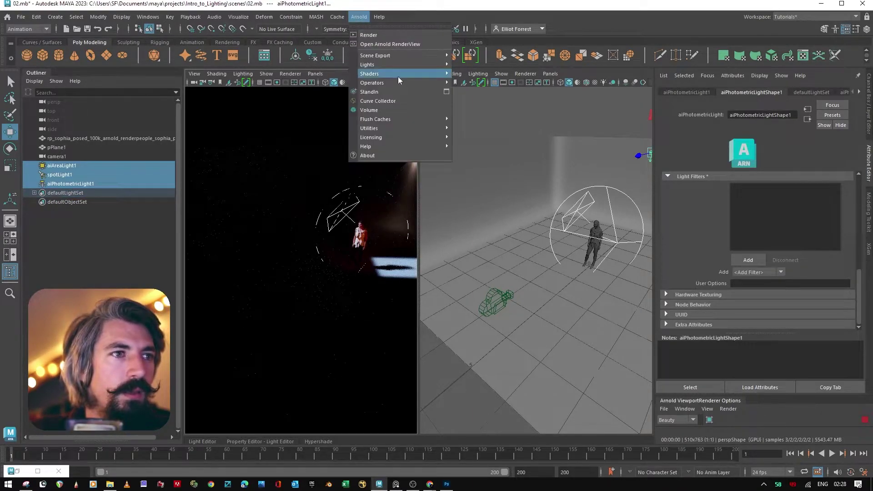
mouse_move(410, 64)
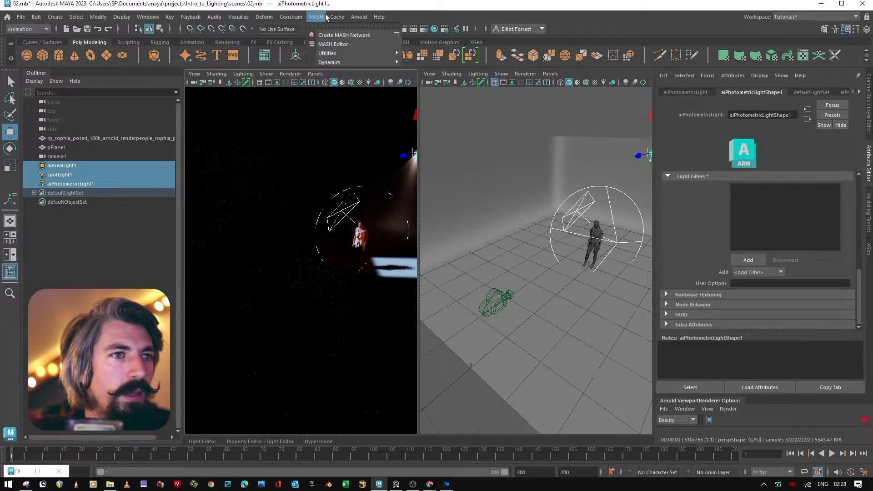
mouse_move(71, 25)
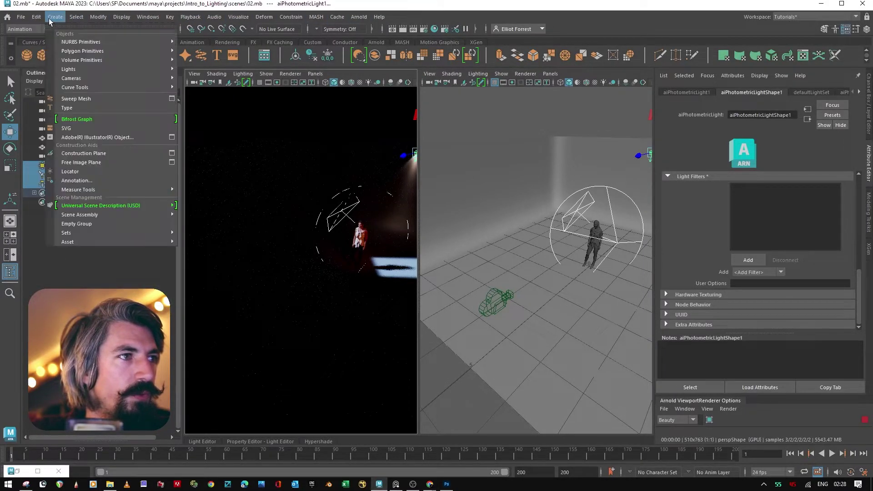
mouse_move(152, 75)
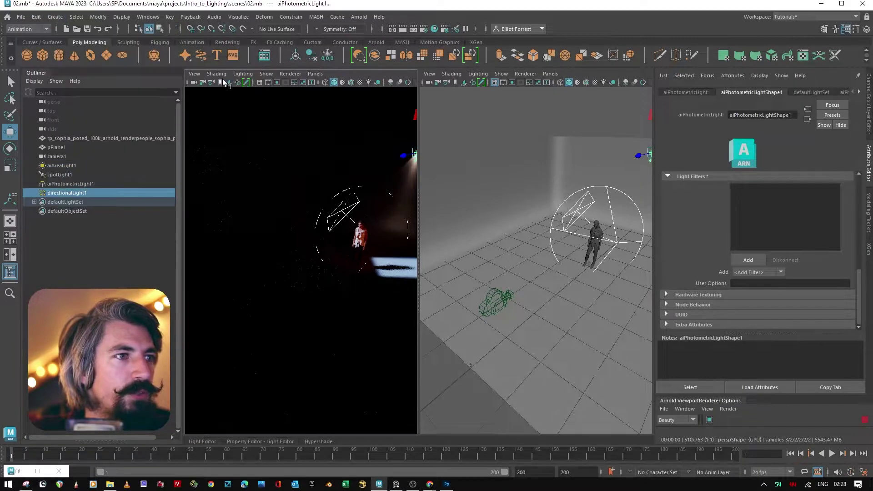
Step: Create a directional light, enlarge its icon, and rotate it to change the shadow direction
click(223, 79)
alt+middle_drag(588, 298, 502, 326)
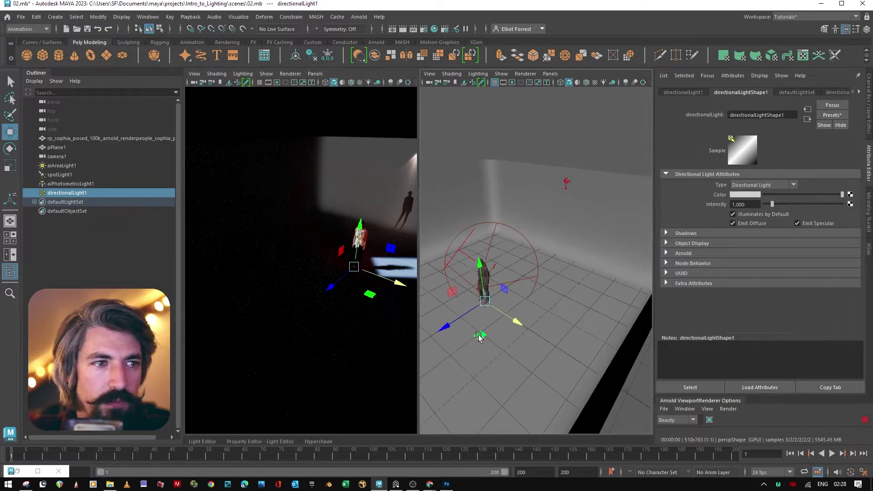
key(r)
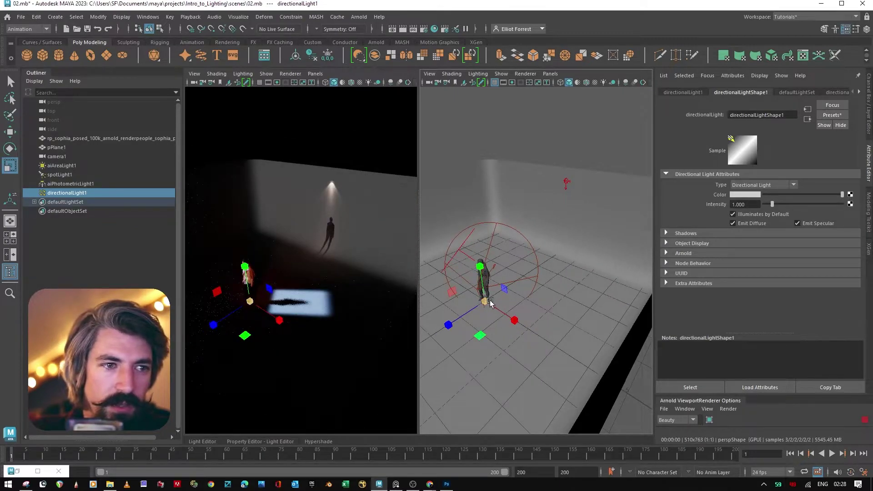
drag(489, 300, 517, 310)
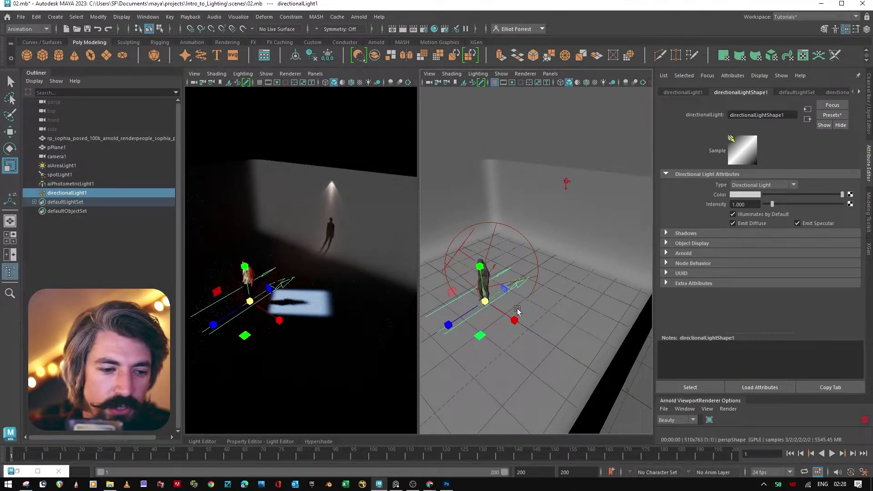
key(e)
mouse_move(489, 279)
mouse_down()
mouse_move(509, 287)
mouse_move(500, 269)
mouse_up()
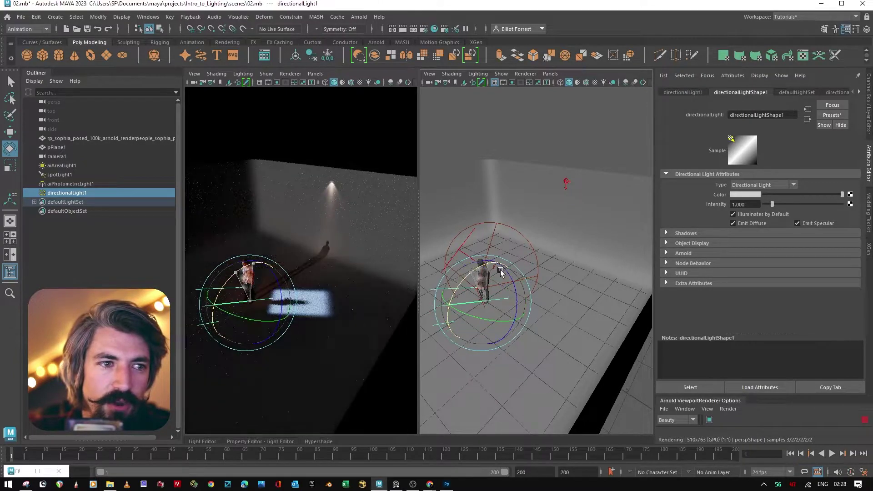
alt+middle_drag(501, 272, 530, 304)
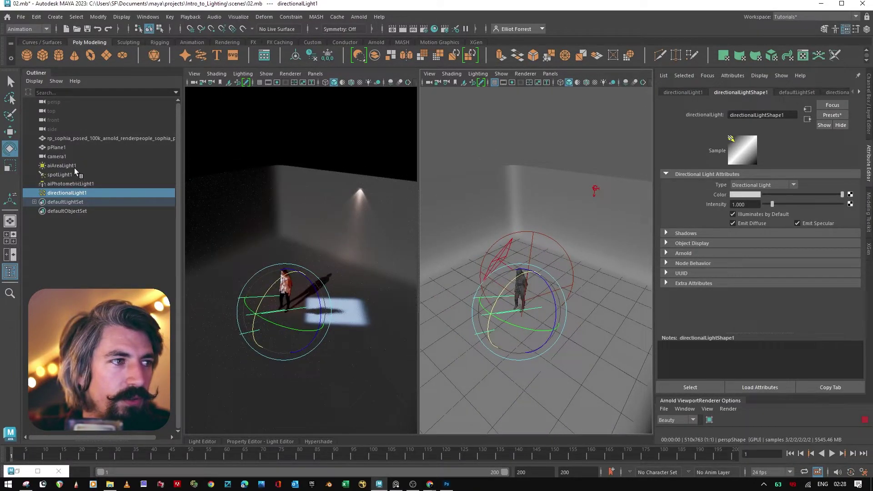
Step: Reselect the directional light, turn it further, and start moving it along the Y axis
drag(73, 166, 76, 182)
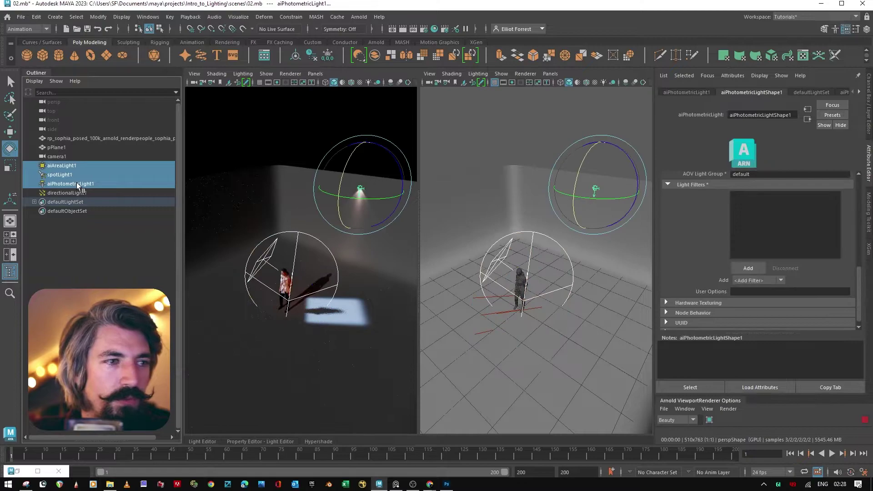
click(488, 313)
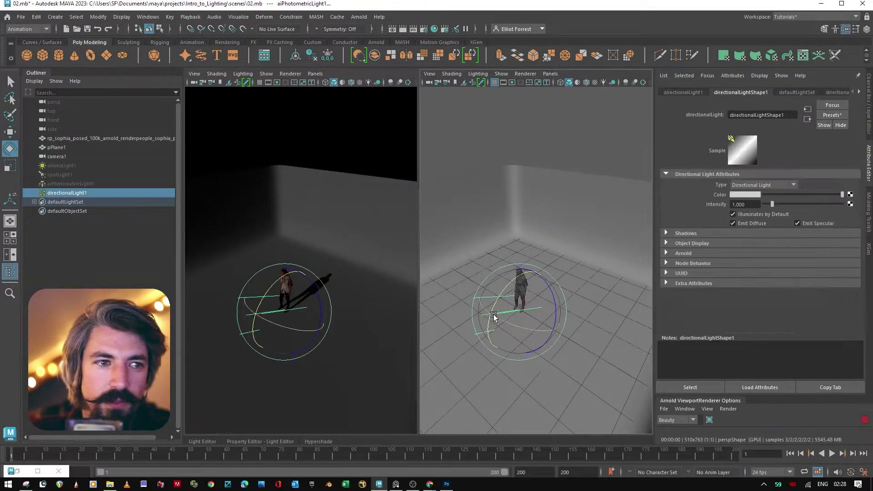
drag(531, 325, 500, 319)
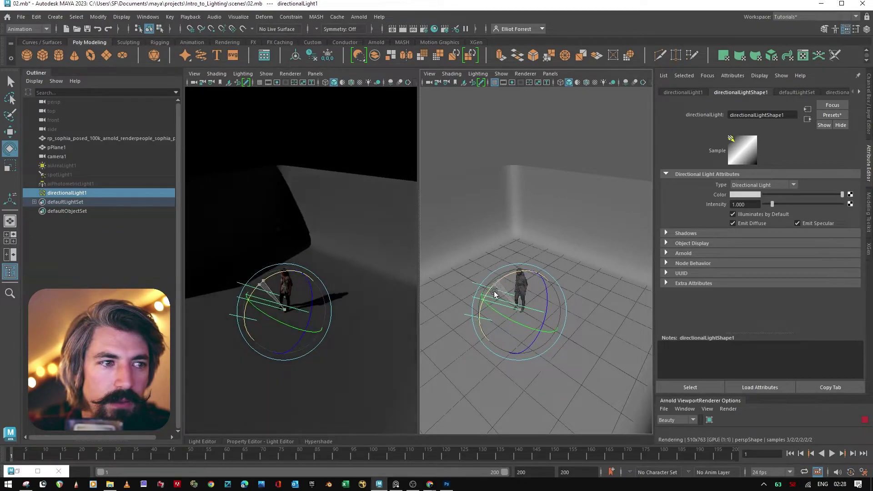
key(w)
mouse_move(510, 225)
mouse_down()
mouse_move(522, 255)
mouse_move(507, 224)
mouse_up()
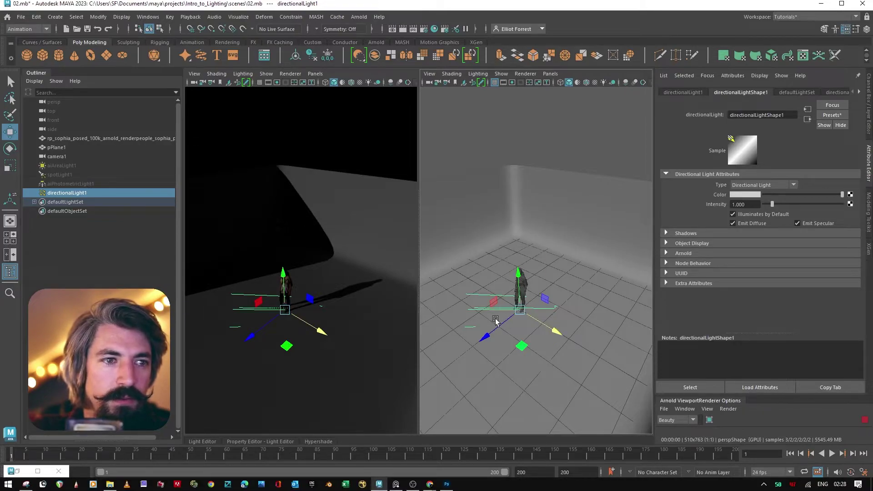
alt+drag(496, 319, 469, 341)
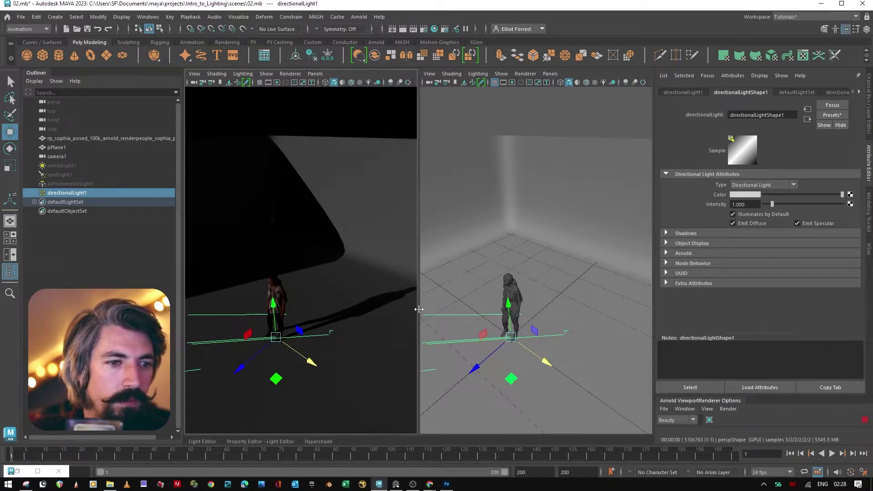
right_drag(495, 146, 497, 235)
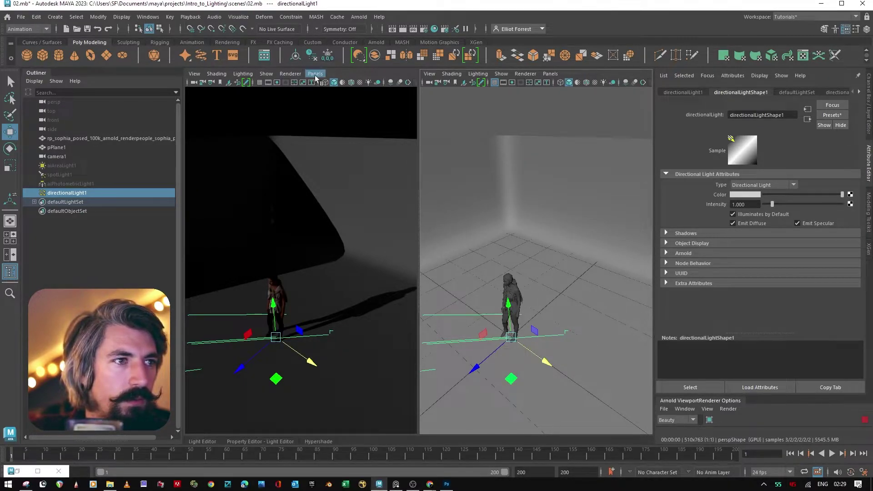
Step: Raise directionalLight1 high above the figure, restart Arnold IPR, and rotate it to aim at her
click(864, 421)
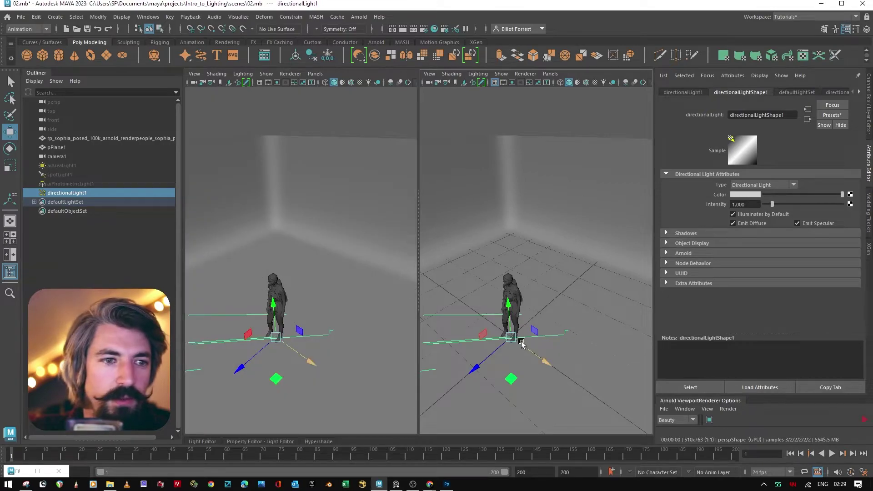
alt+drag(452, 321, 556, 159)
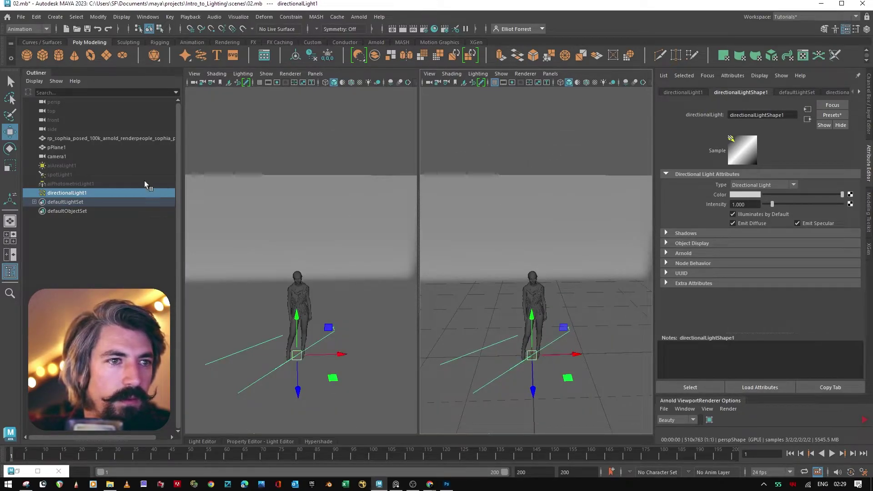
click(82, 183)
click(75, 192)
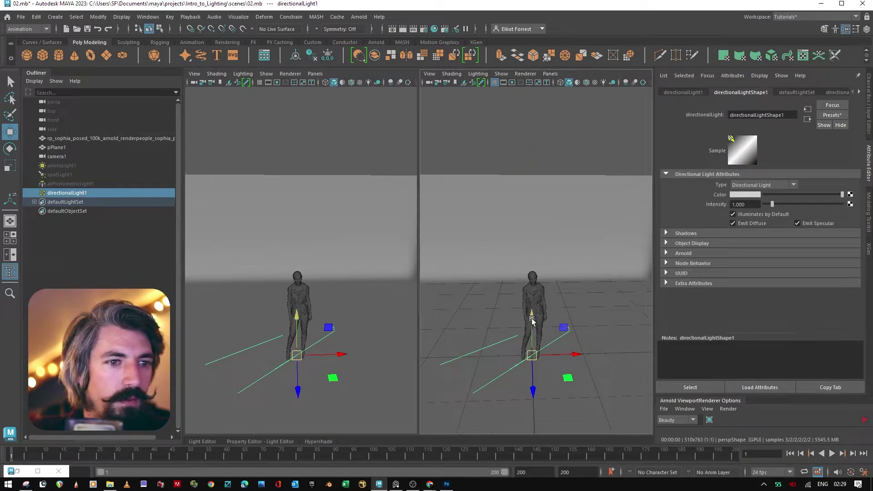
mouse_move(532, 321)
mouse_down()
mouse_move(530, 218)
mouse_move(527, 263)
mouse_up()
key(e)
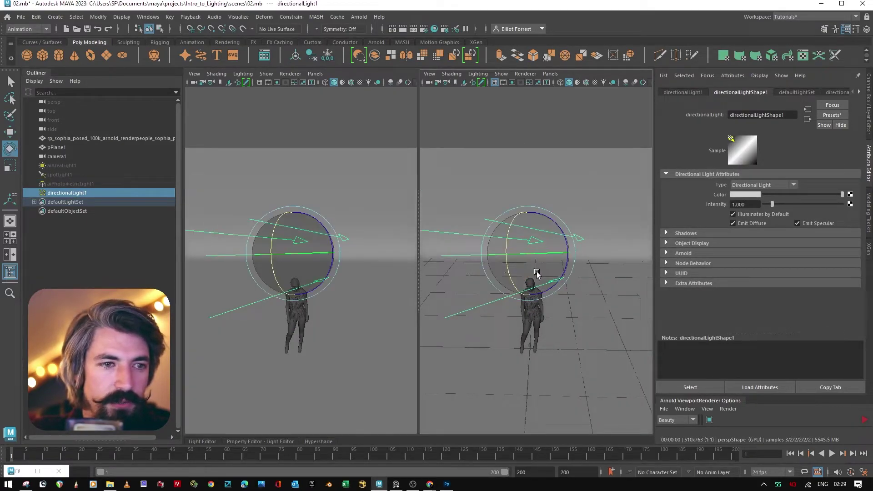
click(864, 420)
drag(538, 253, 703, 234)
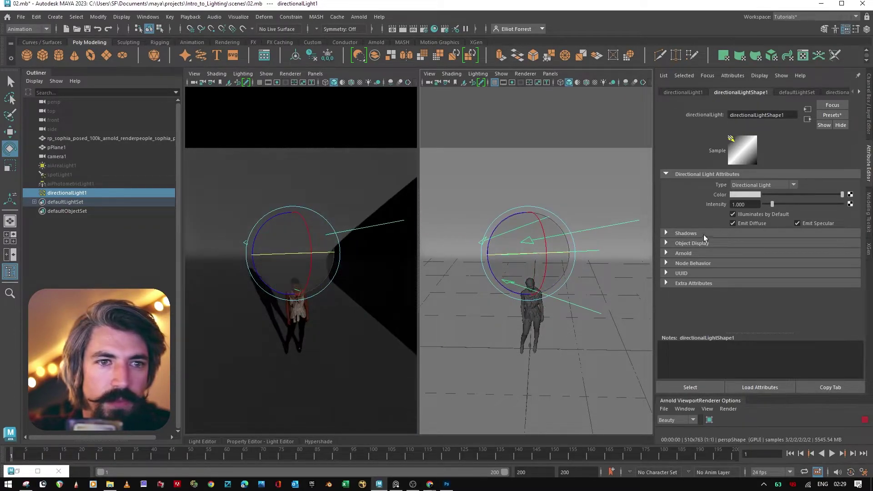
Step: Set the directional light's Arnold Exposure to 0.484, Angle 10, and colour temperature 8432
click(683, 253)
scroll(710, 259, down, 1)
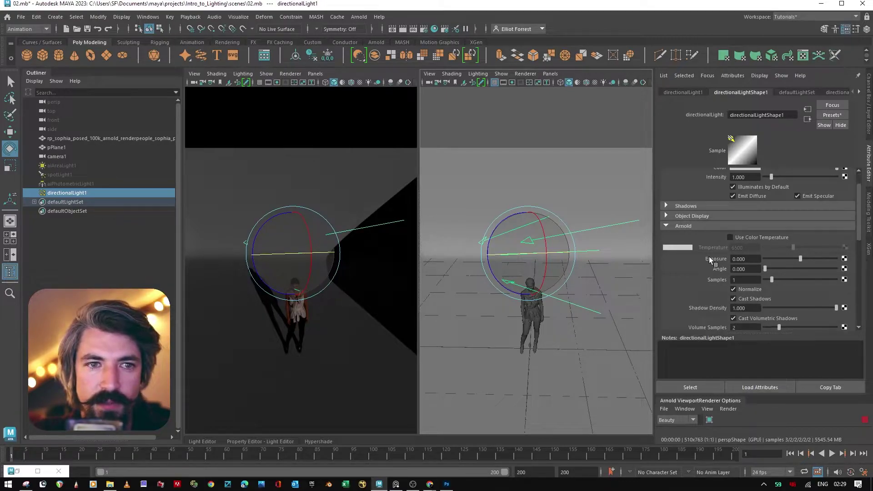
drag(800, 260, 804, 262)
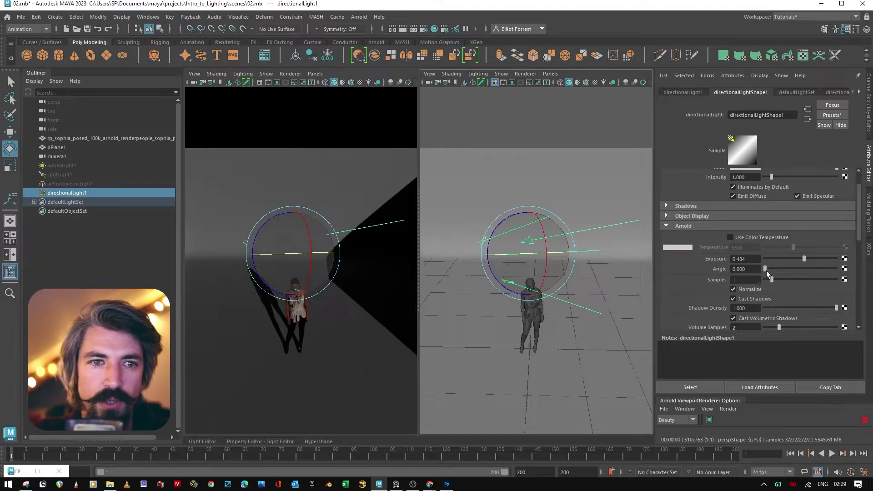
drag(773, 270, 839, 271)
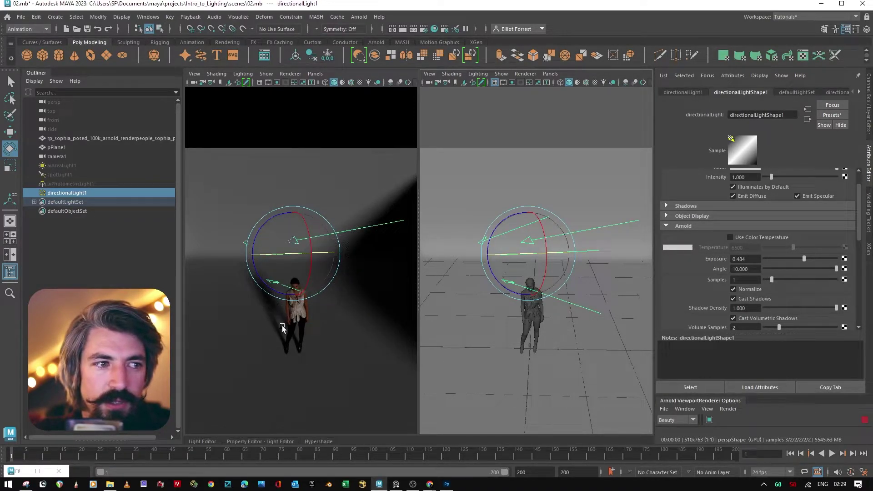
alt+drag(282, 325, 270, 298)
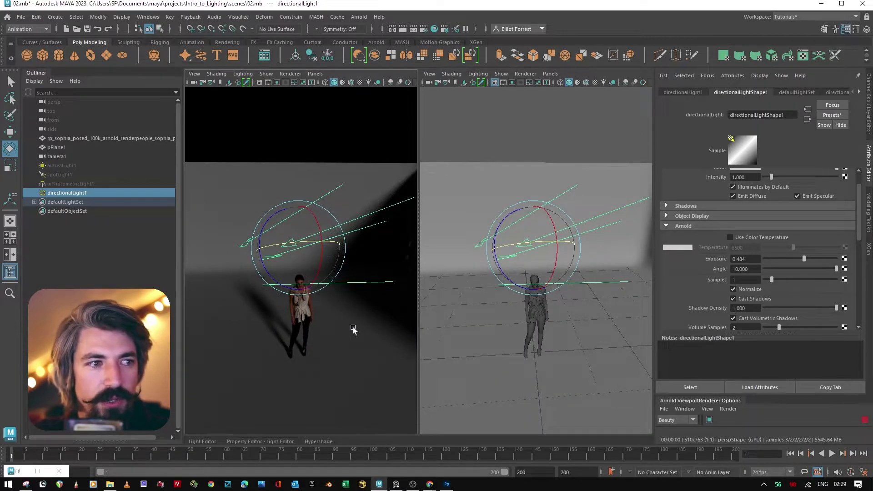
scroll(703, 299, down, 1)
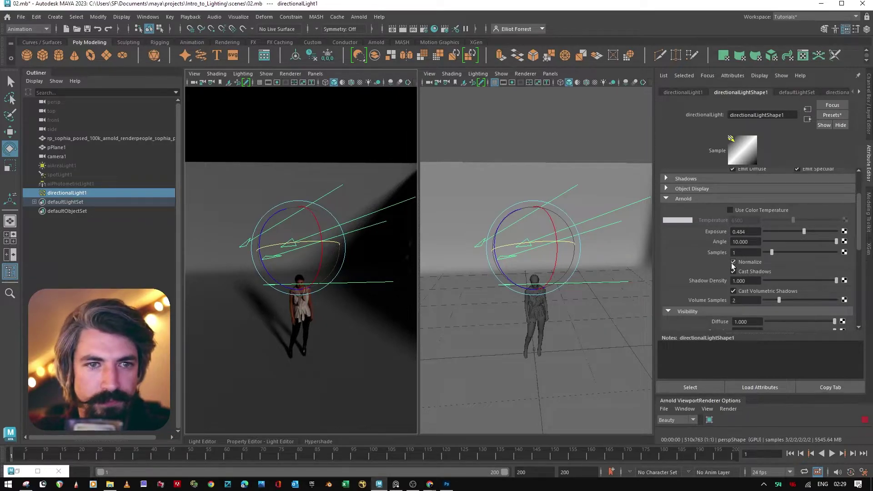
click(765, 211)
mouse_move(793, 219)
mouse_down()
mouse_move(769, 220)
mouse_move(803, 220)
mouse_up()
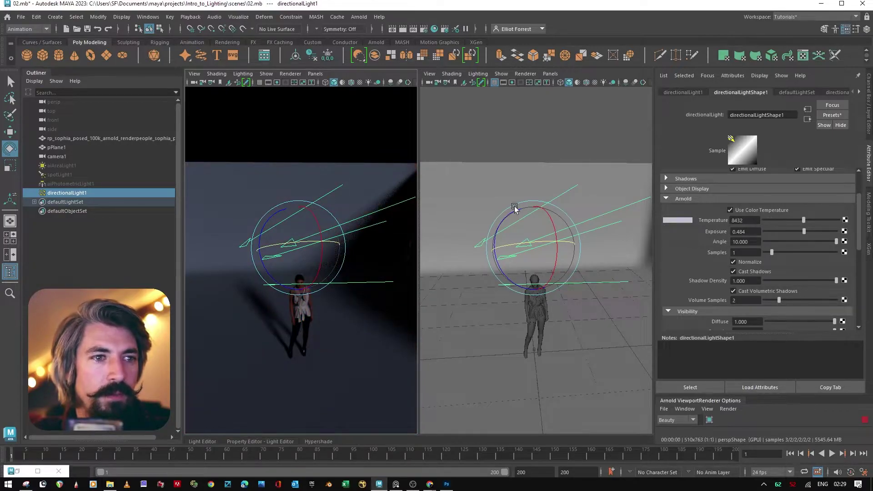
Step: Delete the directional light, then add a point light raised up and shifted sideways along X
key(Delete)
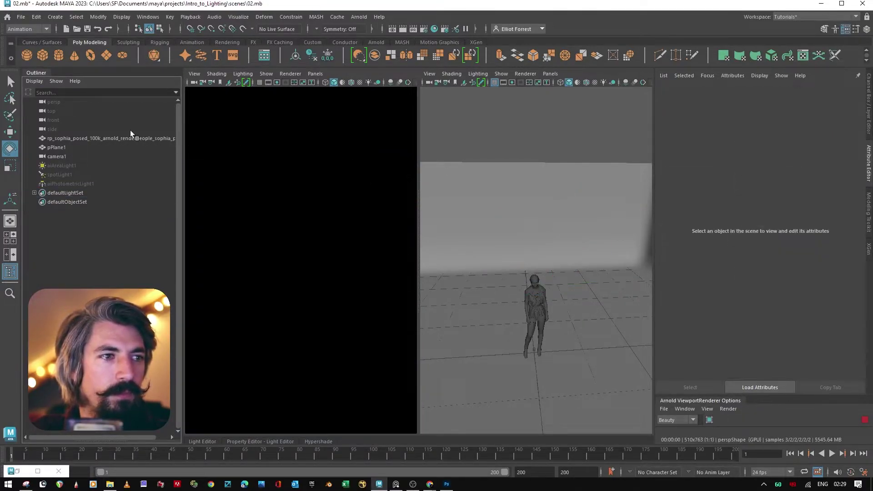
click(52, 18)
mouse_move(111, 72)
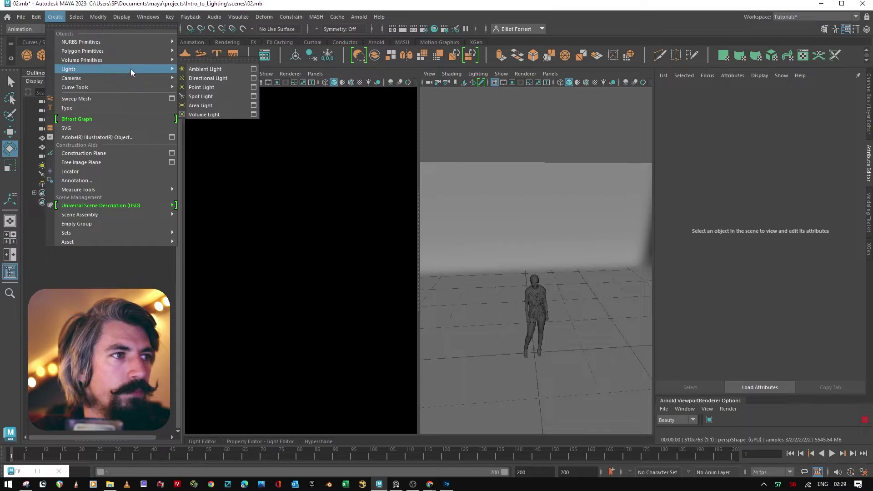
click(205, 88)
key(w)
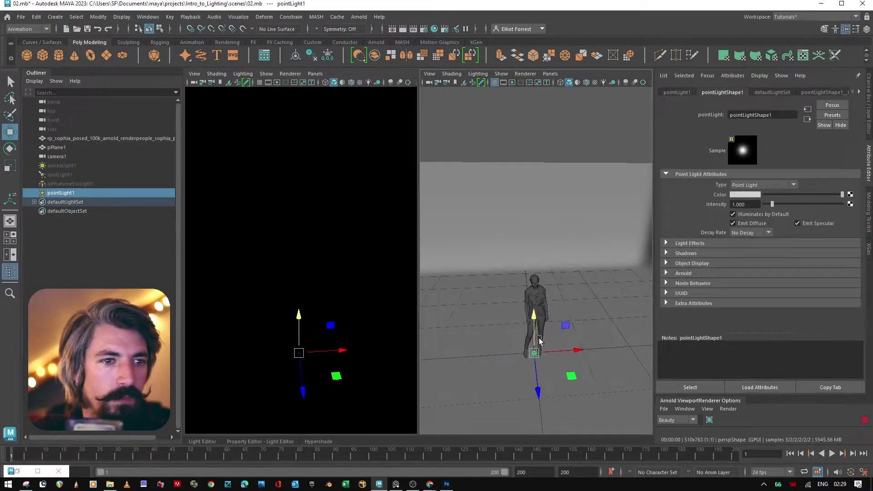
drag(534, 298, 602, 360)
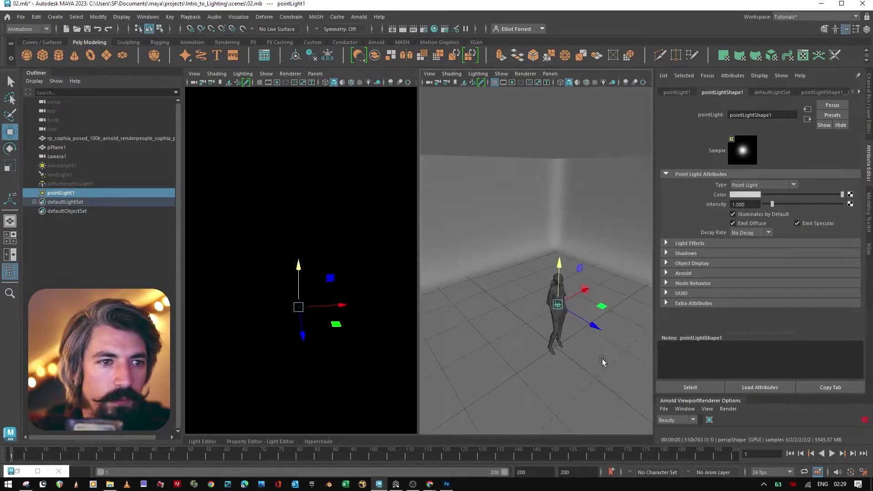
drag(599, 318, 657, 348)
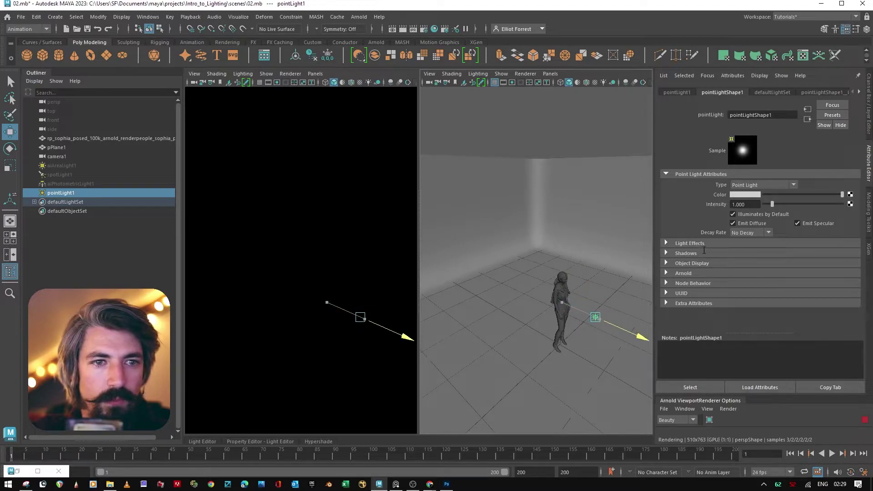
Step: Set the point light's Arnold Exposure to 15
click(676, 274)
scroll(520, 312, up, 3)
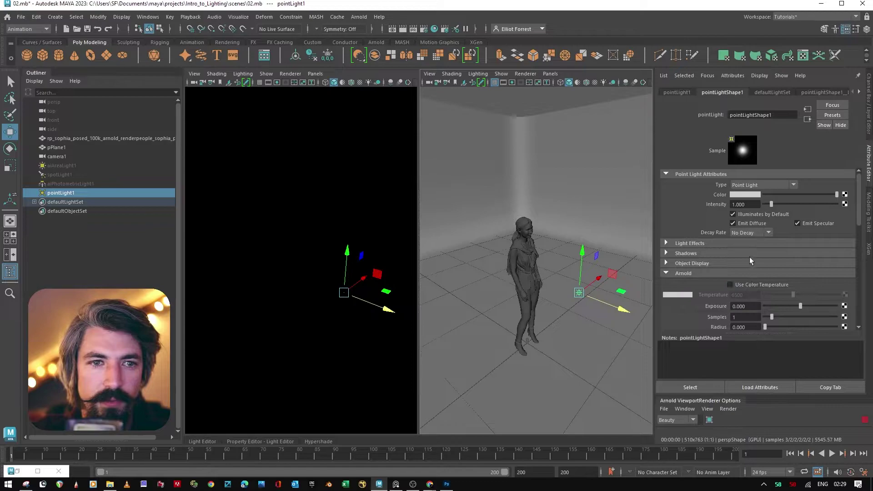
drag(794, 305, 854, 309)
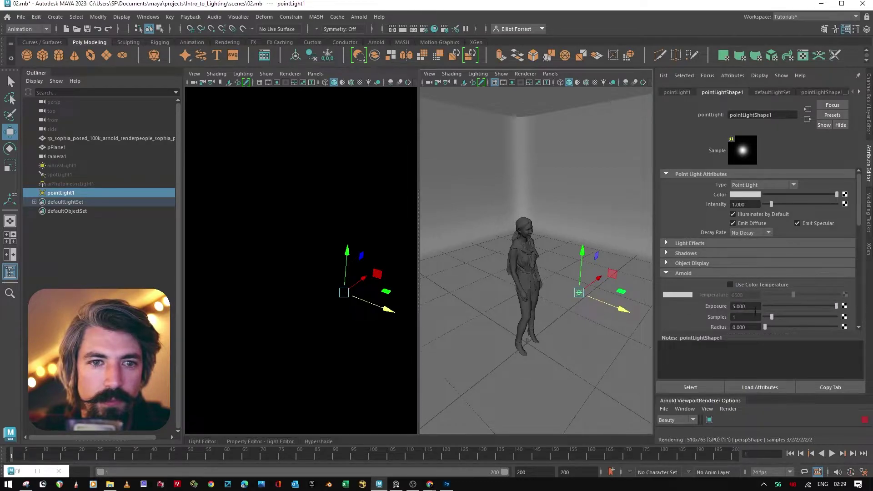
double_click(754, 308)
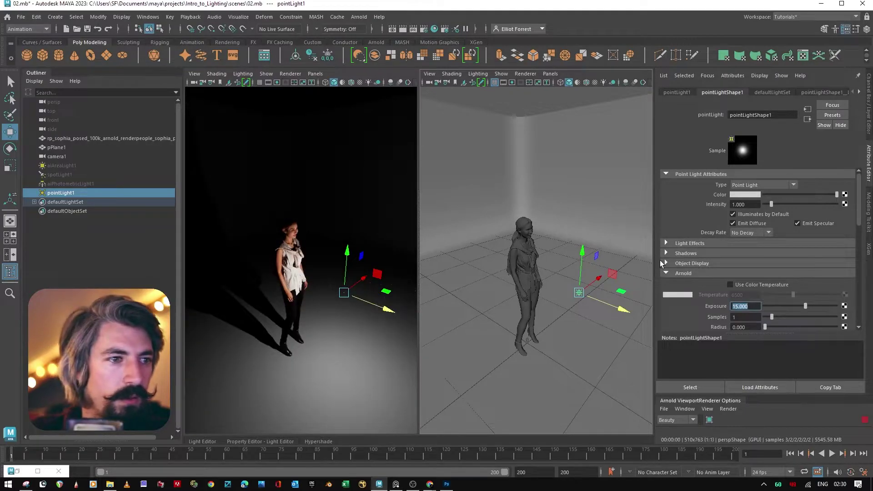
Step: Lift the point light higher above the floor, review the render, then delete the point light
key(t)
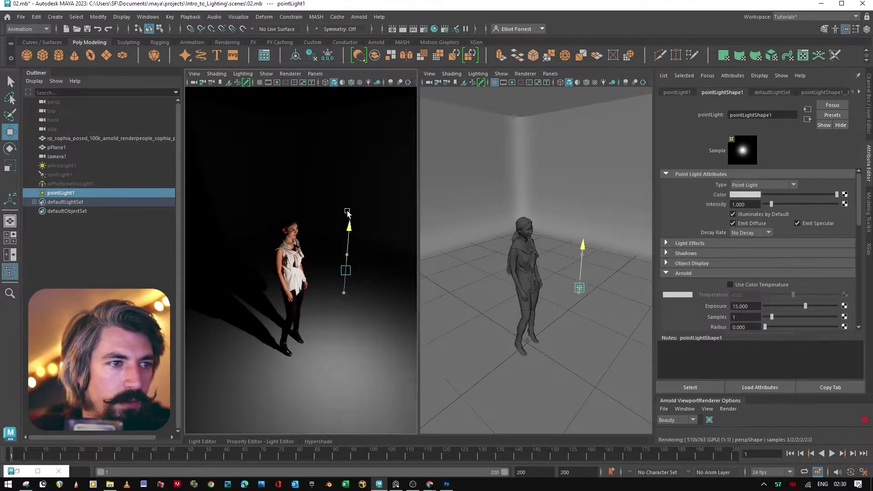
drag(347, 212, 354, 240)
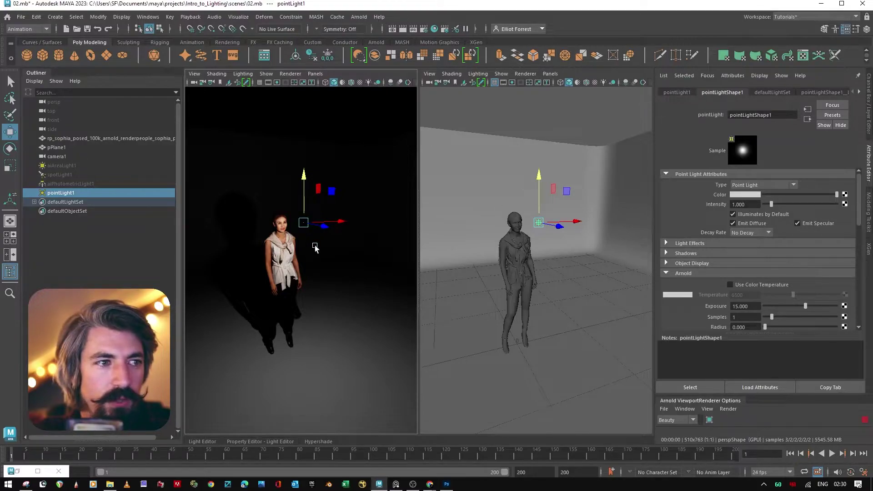
alt+drag(314, 247, 321, 138)
key(t)
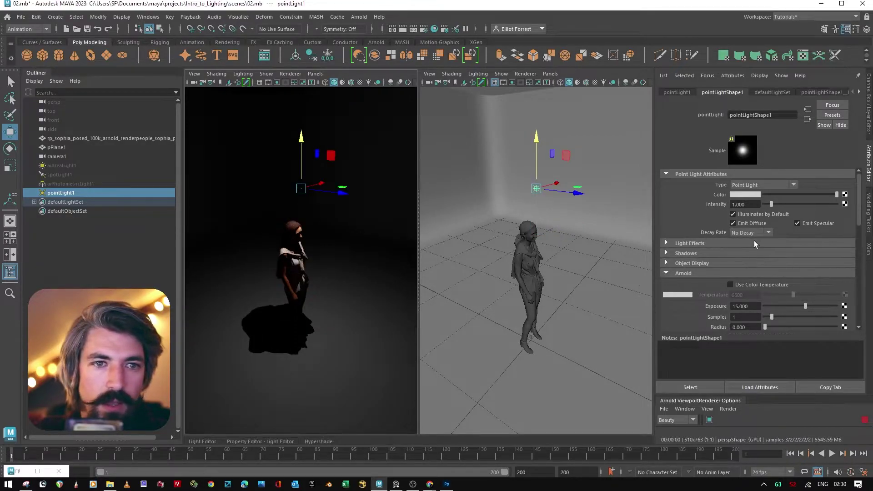
scroll(723, 274, down, 5)
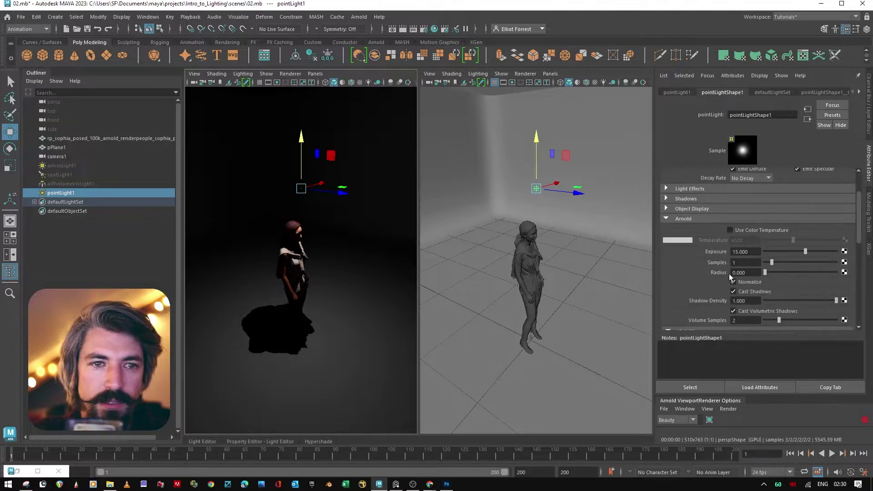
scroll(730, 261, down, 6)
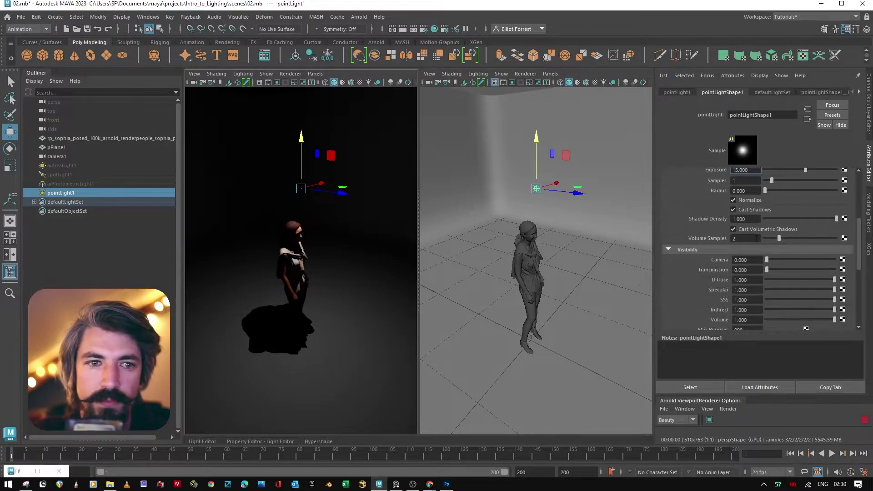
scroll(728, 246, up, 5)
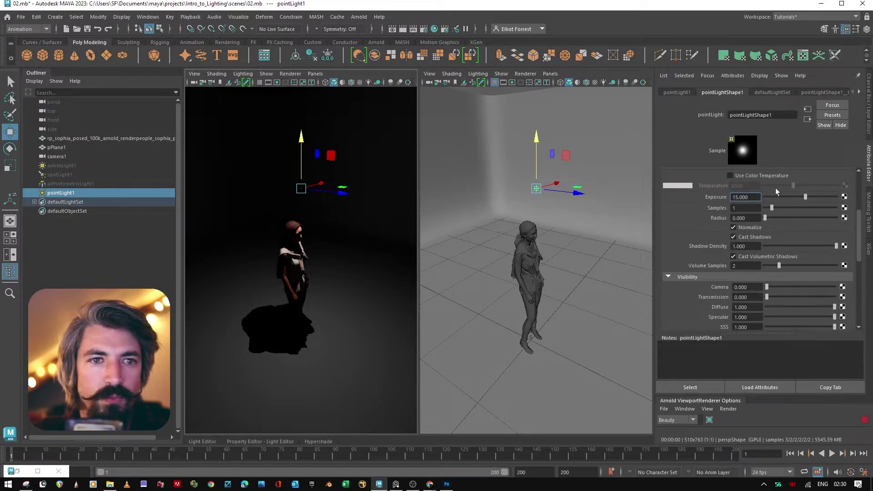
scroll(726, 219, up, 2)
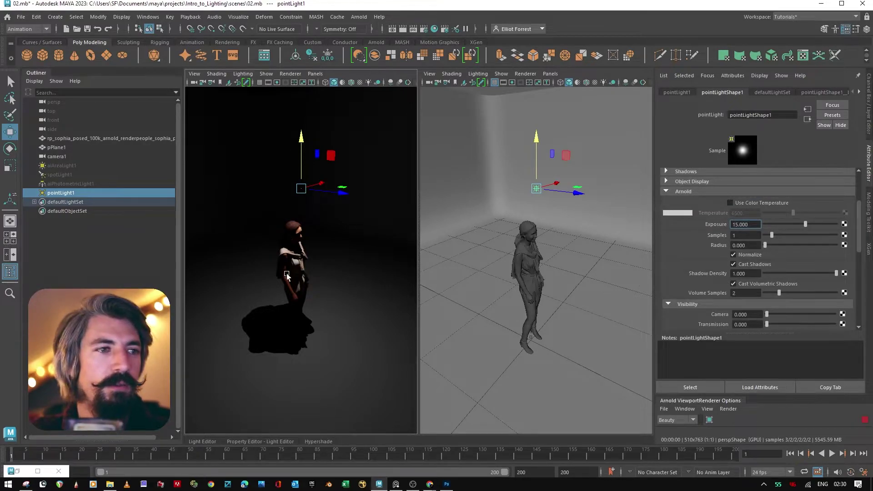
alt+drag(243, 247, 301, 244)
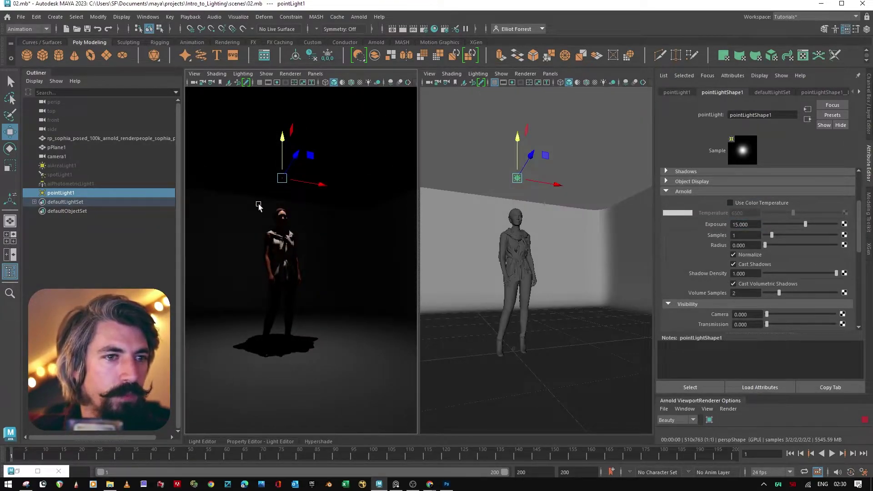
key(Delete)
drag(59, 167, 59, 183)
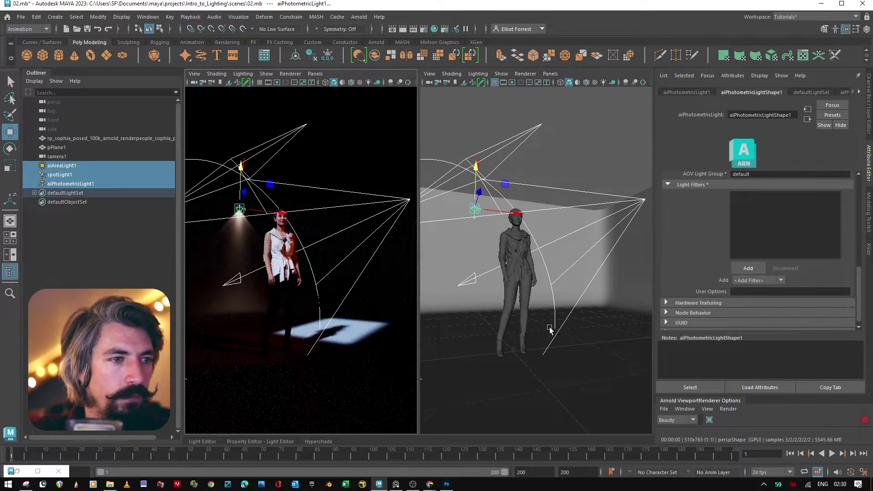
scroll(550, 335, up, 6)
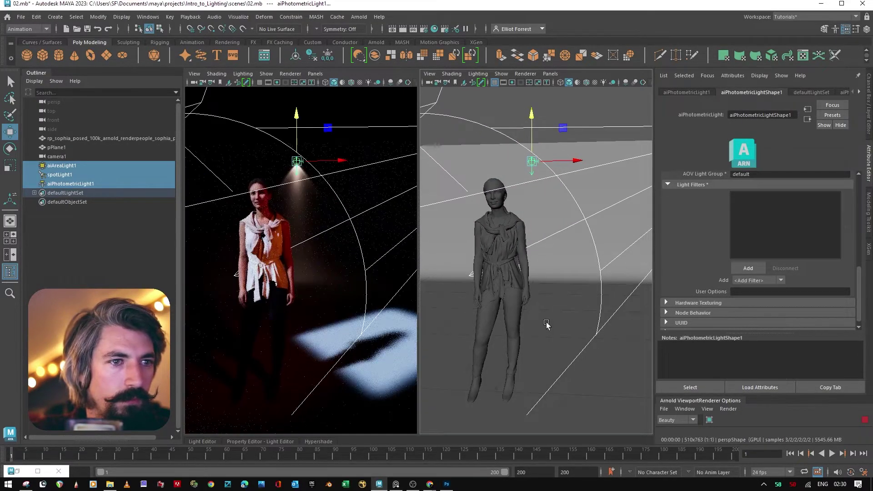
scroll(545, 336, down, 5)
scroll(556, 330, down, 3)
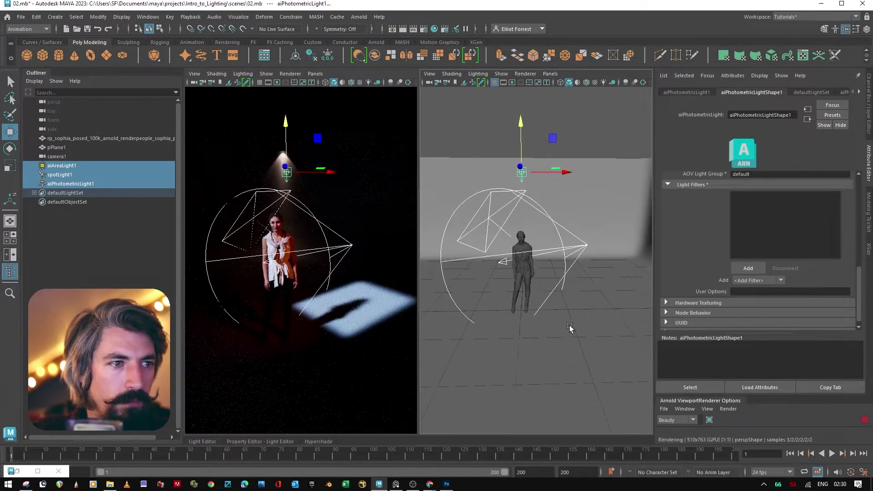
scroll(693, 250, up, 3)
scroll(693, 248, up, 3)
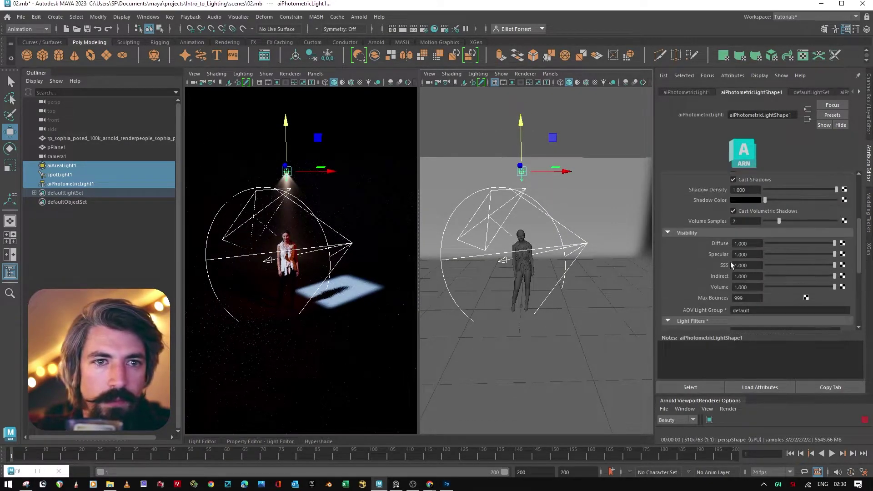
scroll(681, 250, up, 4)
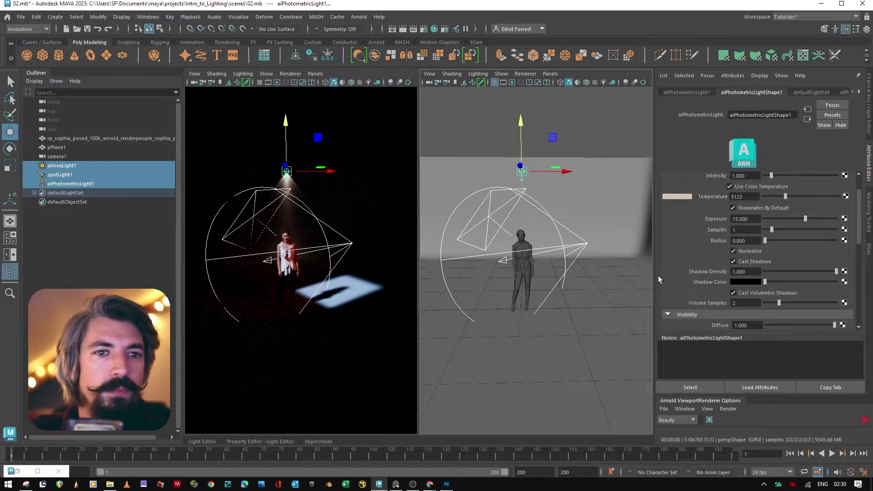
scroll(702, 280, down, 6)
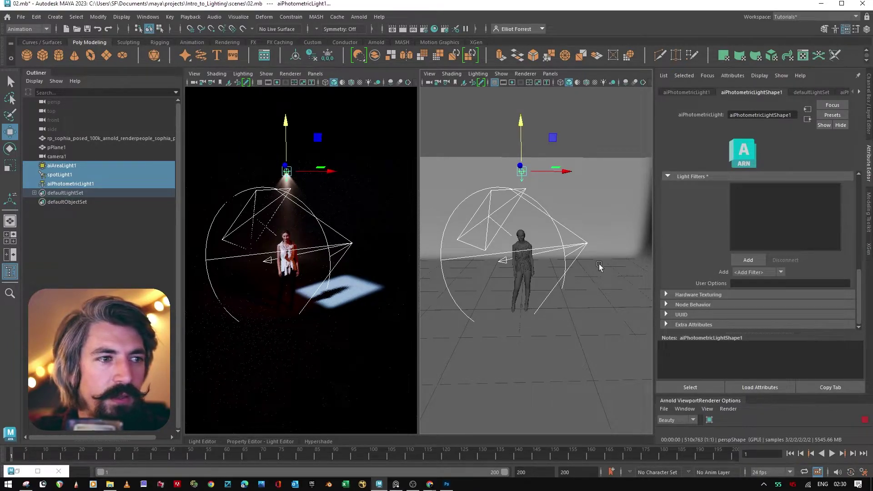
alt+middle_drag(600, 267, 596, 265)
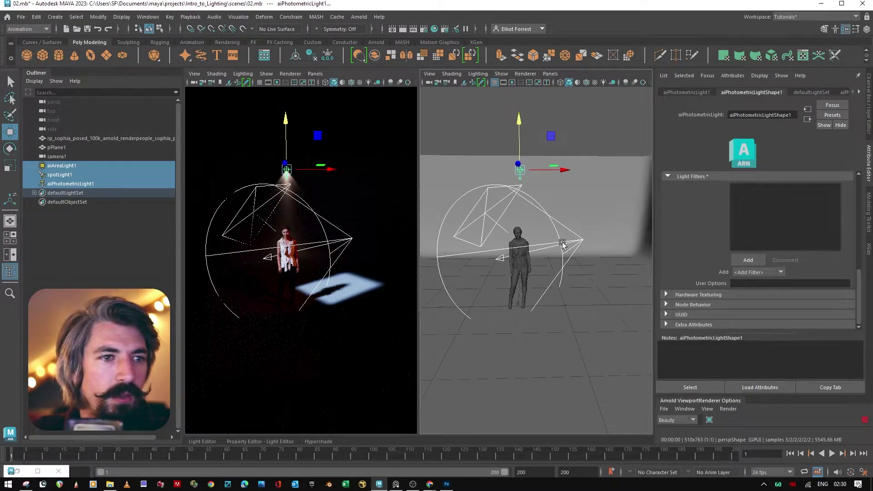
alt+middle_drag(632, 255, 608, 244)
scroll(608, 243, up, 4)
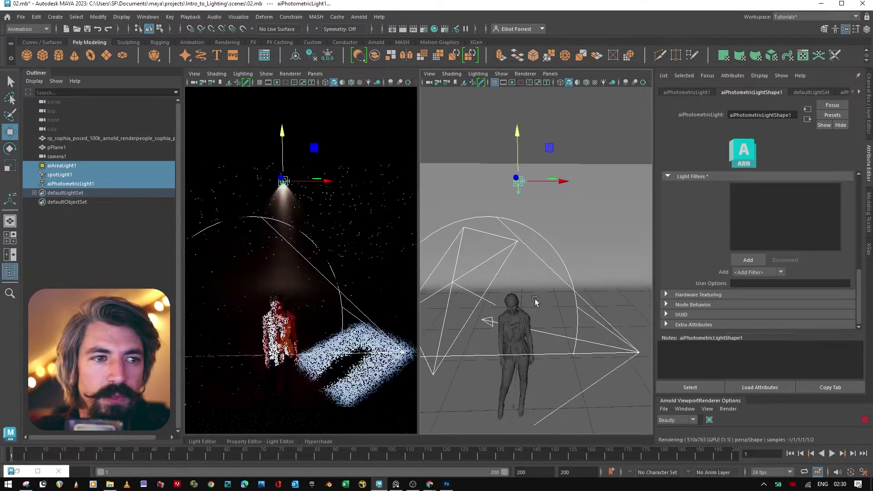
scroll(534, 298, down, 2)
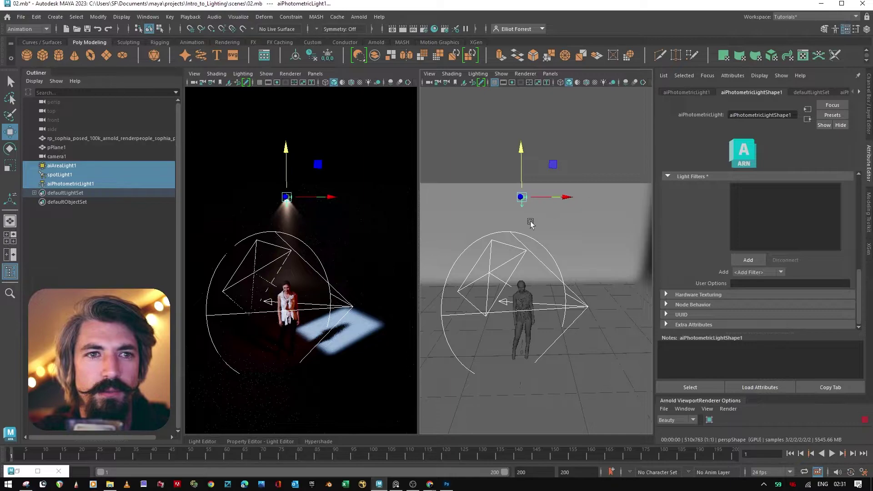
Step: Add an aiGobo filter to spotLight1 and open texture choices for aiGobo1's Slide Map
click(572, 294)
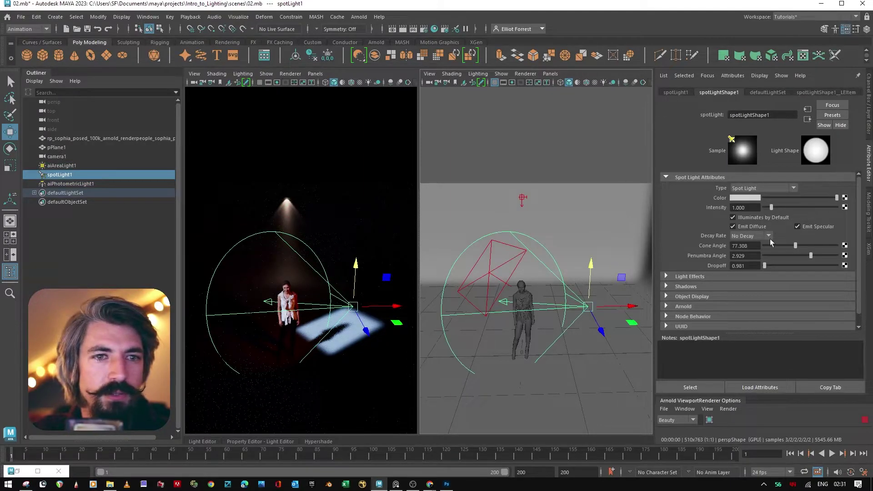
scroll(735, 277, down, 1)
click(696, 294)
scroll(716, 296, down, 6)
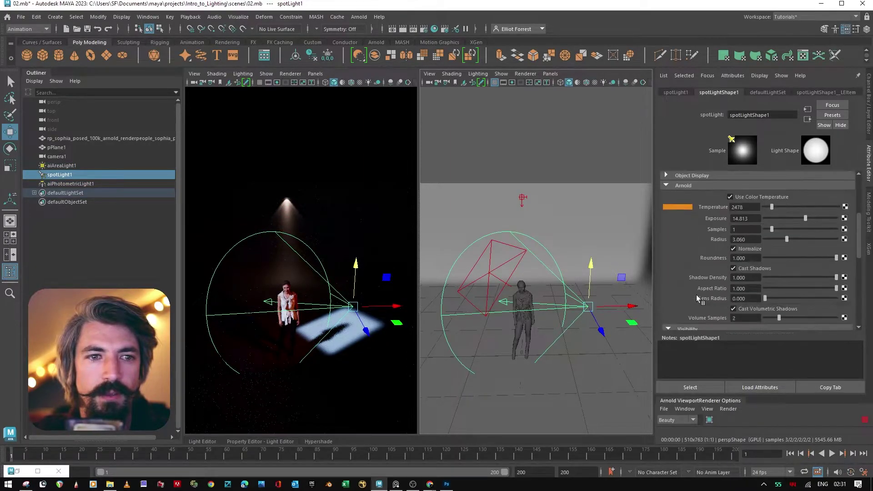
click(767, 283)
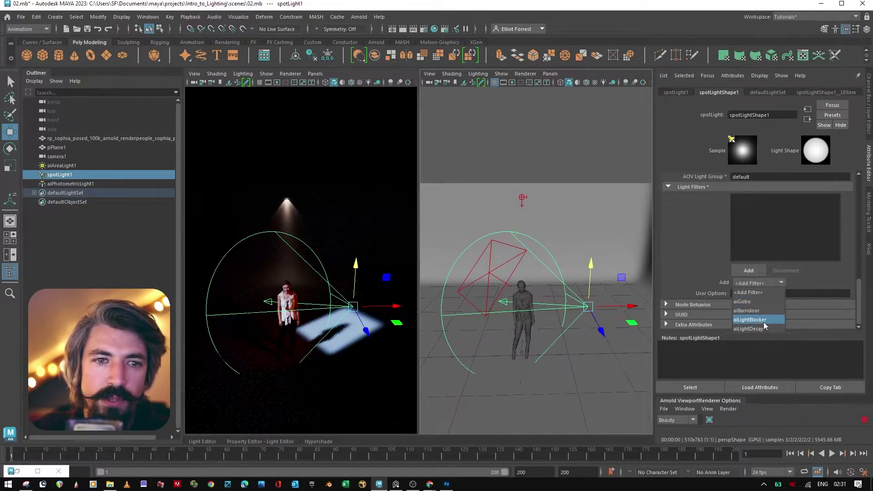
click(748, 302)
click(749, 197)
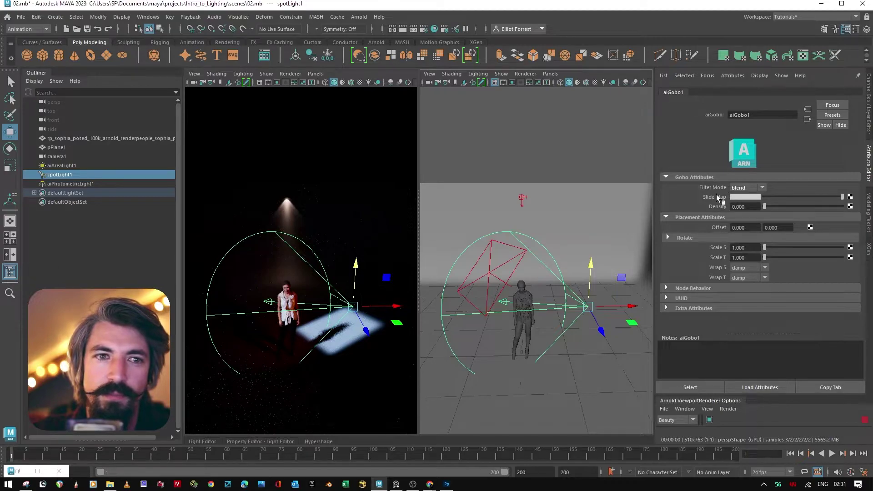
click(849, 198)
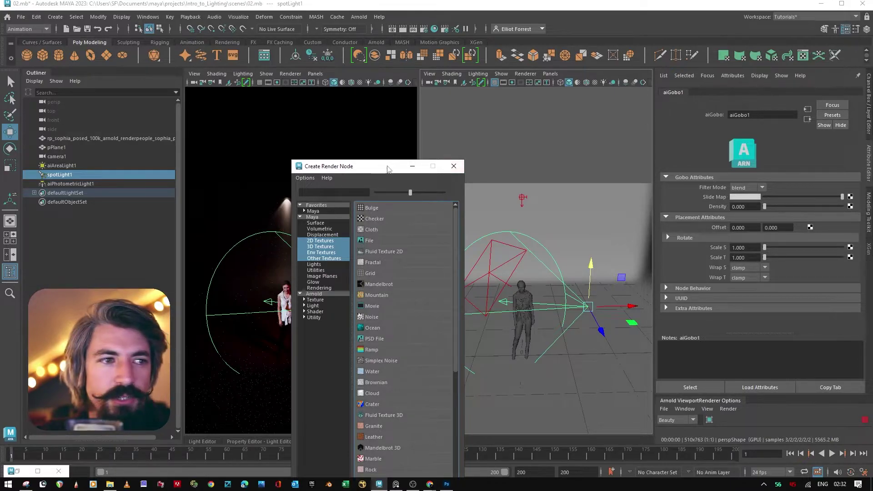
Step: Reposition the Create Render Node window, then connect an Arnold aiNoise texture to the Slide Map
drag(388, 169, 535, 123)
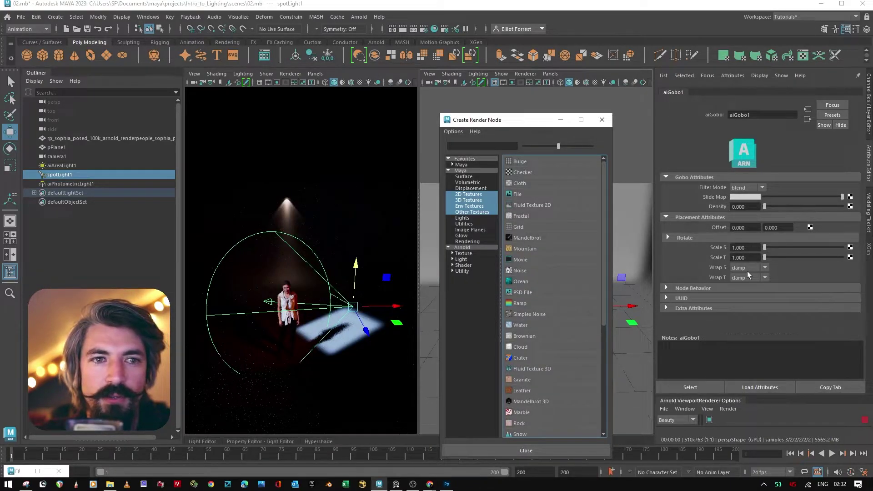
drag(530, 122, 529, 106)
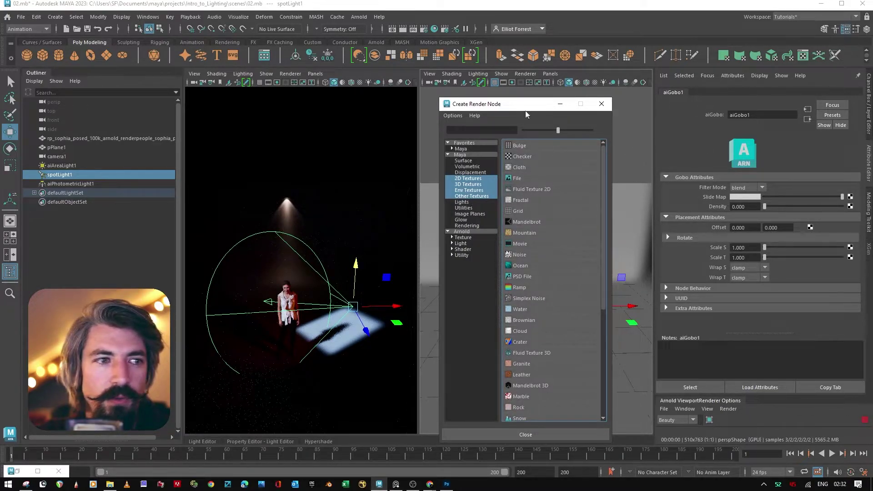
drag(513, 108, 495, 106)
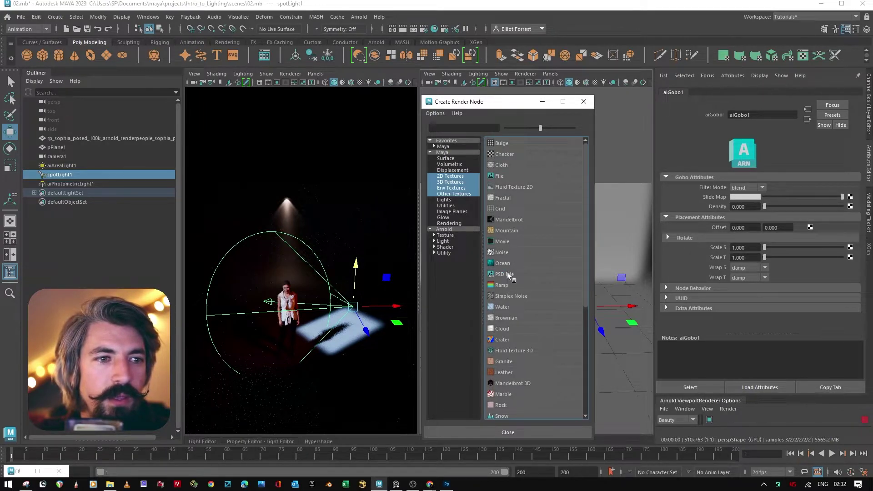
click(453, 241)
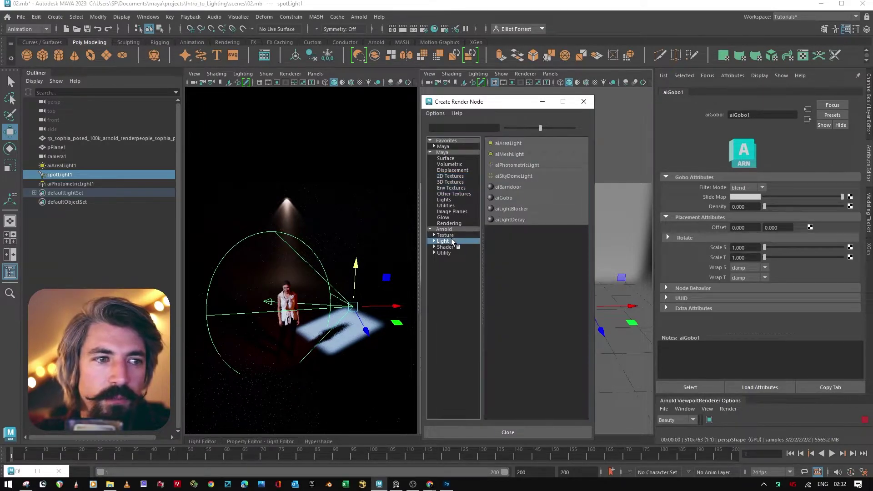
click(448, 235)
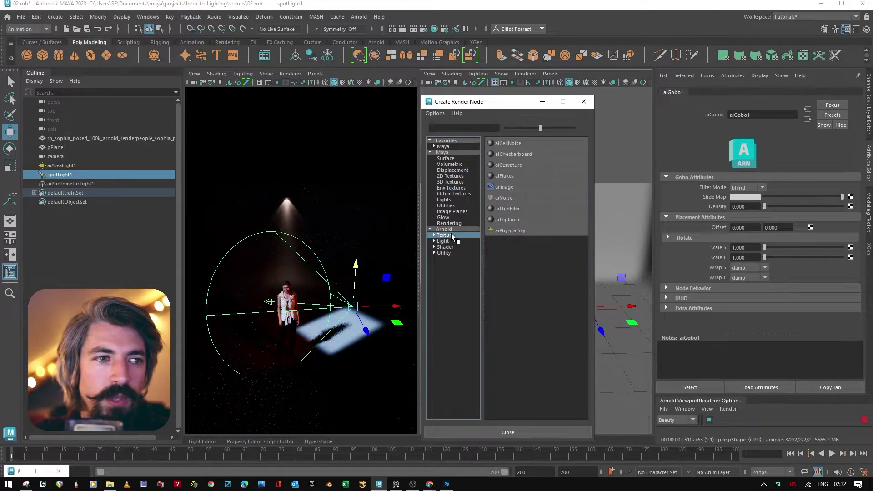
click(511, 202)
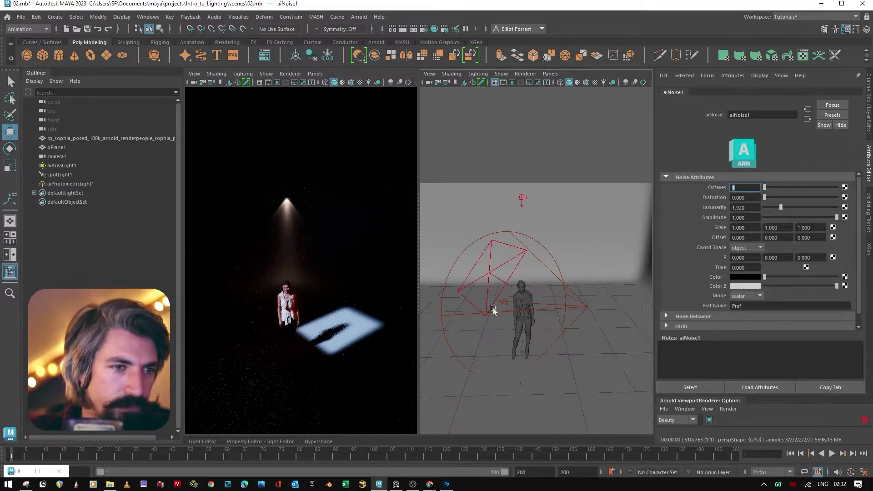
Step: Select spotLight1 and rotate it to re-aim its cone toward the figure
scroll(476, 314, up, 3)
scroll(546, 278, up, 5)
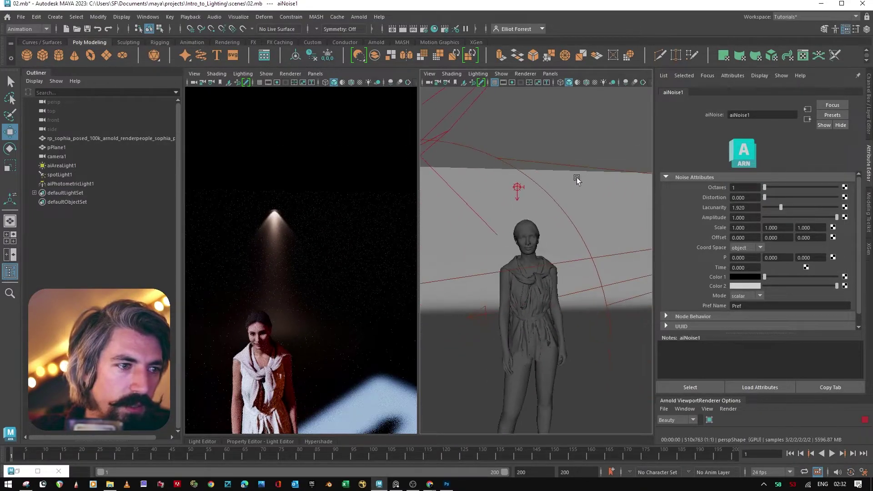
scroll(615, 226, up, 5)
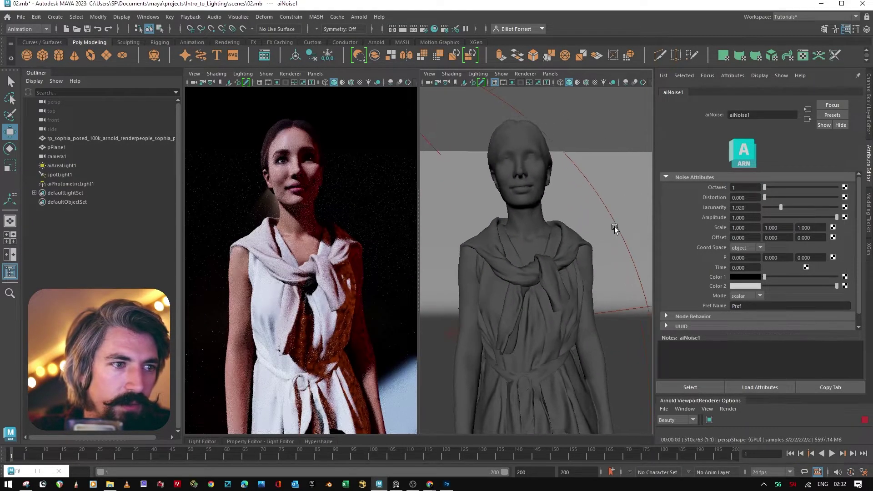
alt+drag(605, 241, 537, 291)
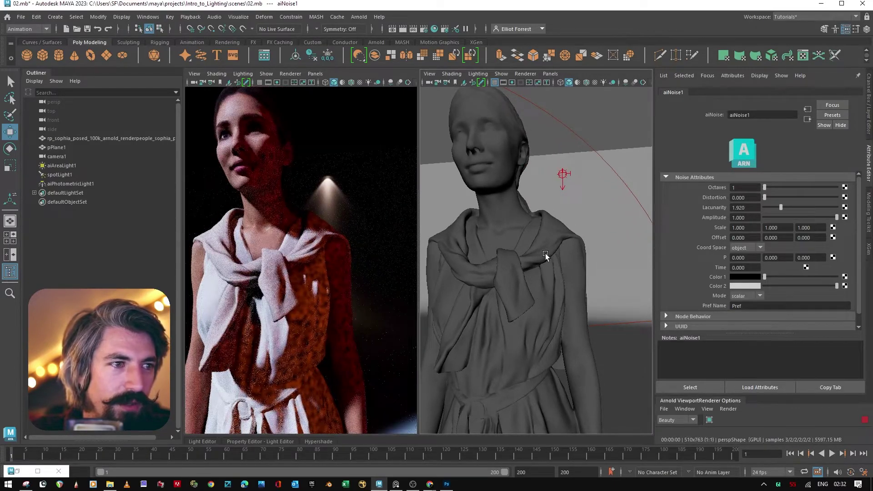
alt+drag(545, 255, 557, 253)
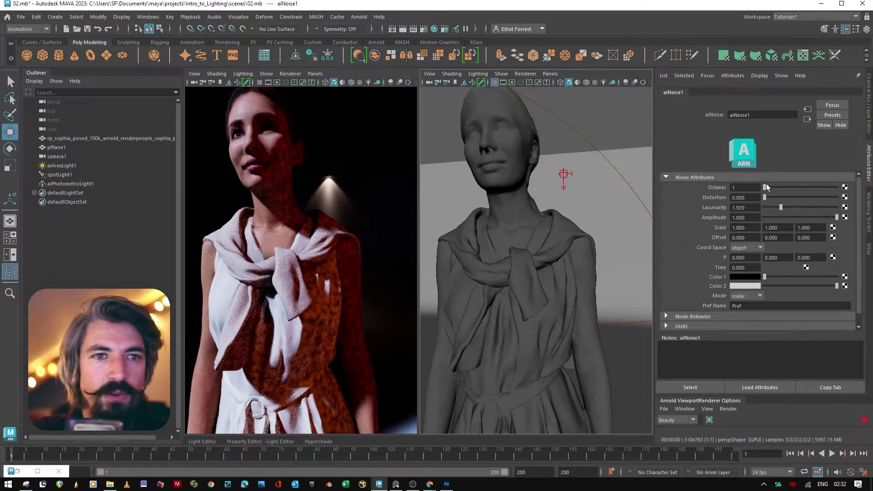
scroll(622, 200, down, 5)
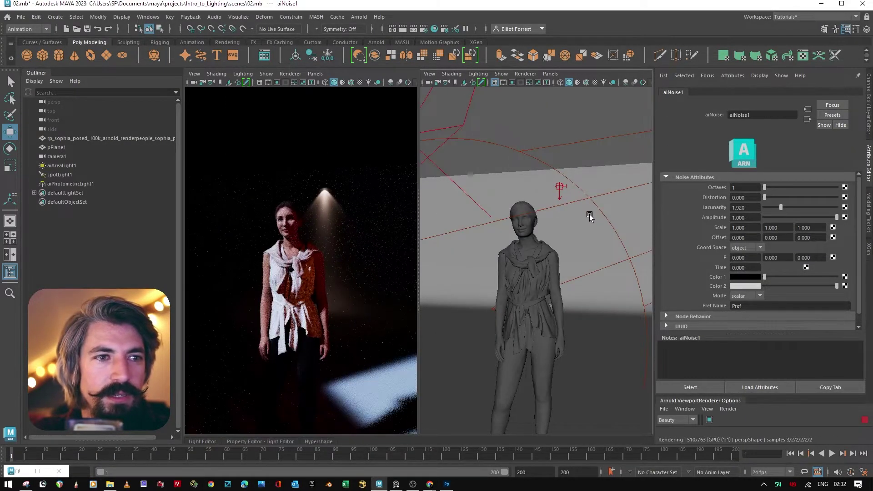
click(599, 203)
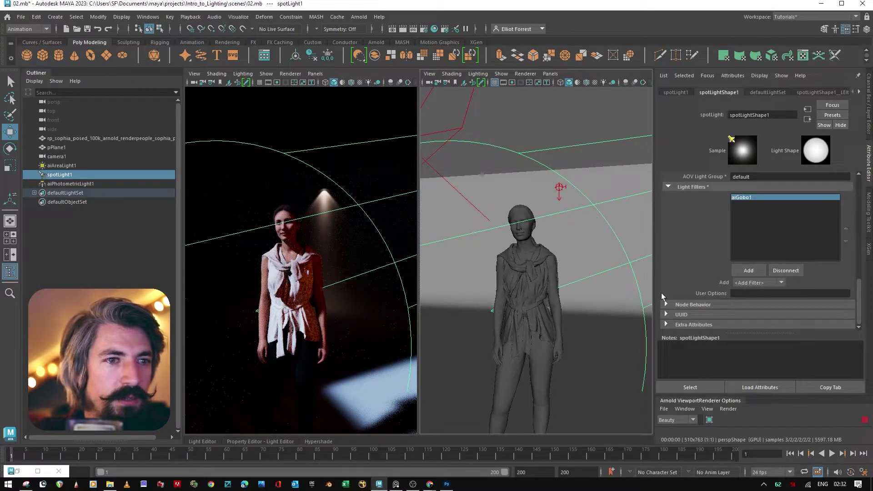
key(e)
scroll(605, 268, down, 3)
alt+middle_drag(572, 270, 584, 225)
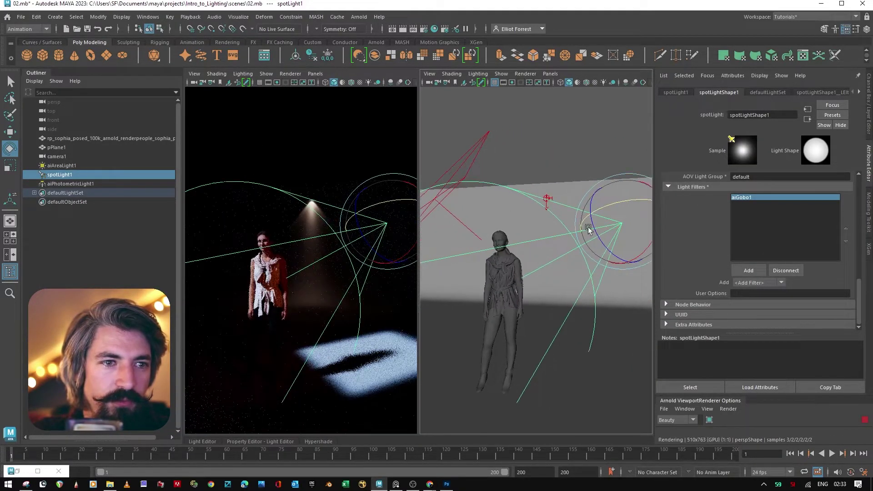
drag(625, 202, 628, 220)
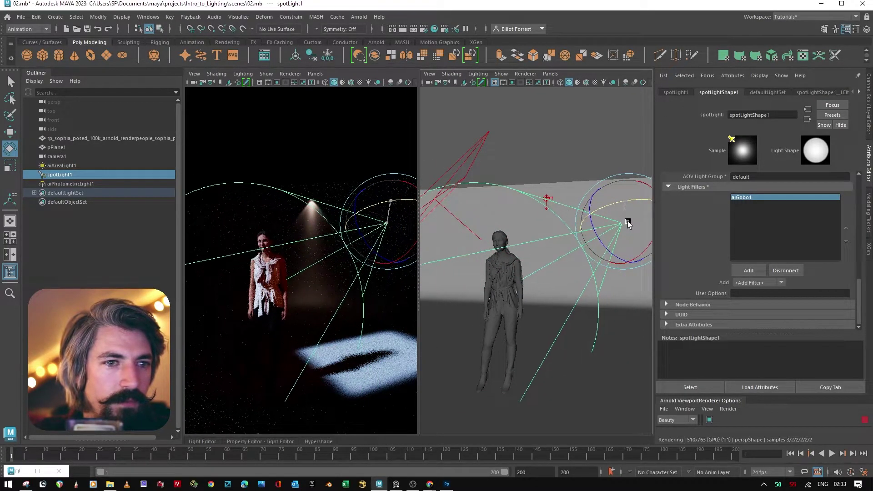
Step: Break the aiNoise1 connection on aiGobo1's Slide Map
double_click(781, 197)
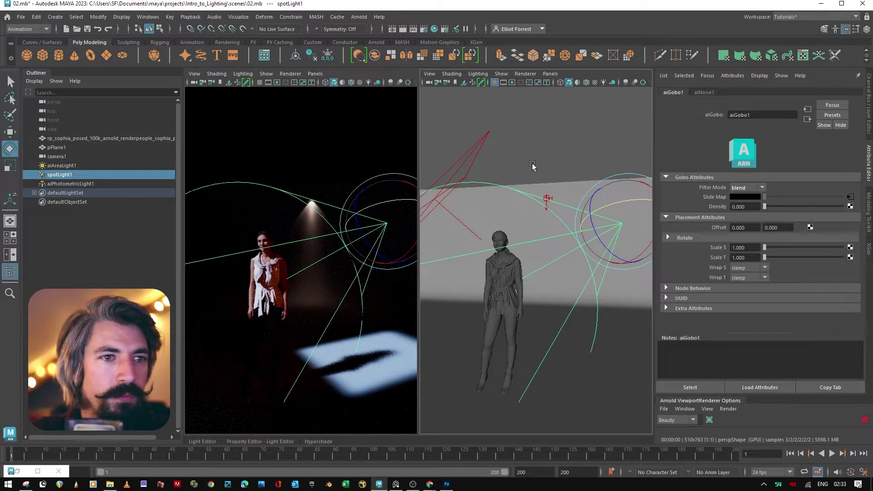
right_click(711, 198)
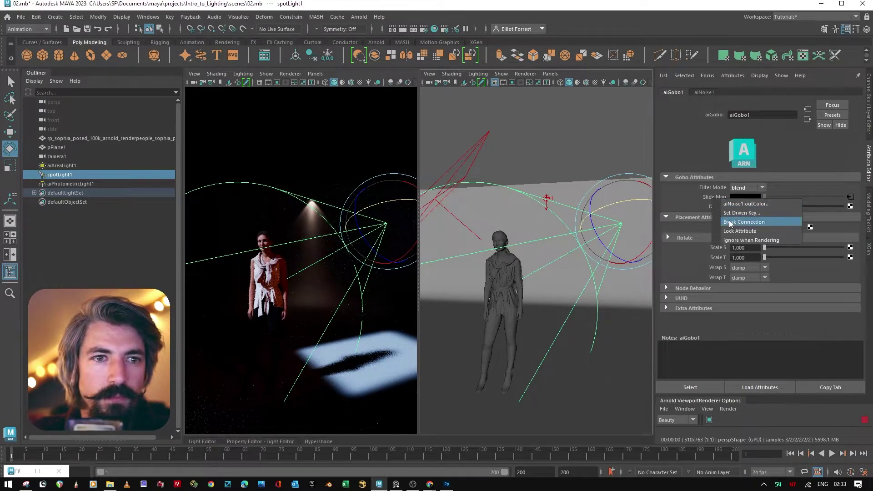
click(735, 222)
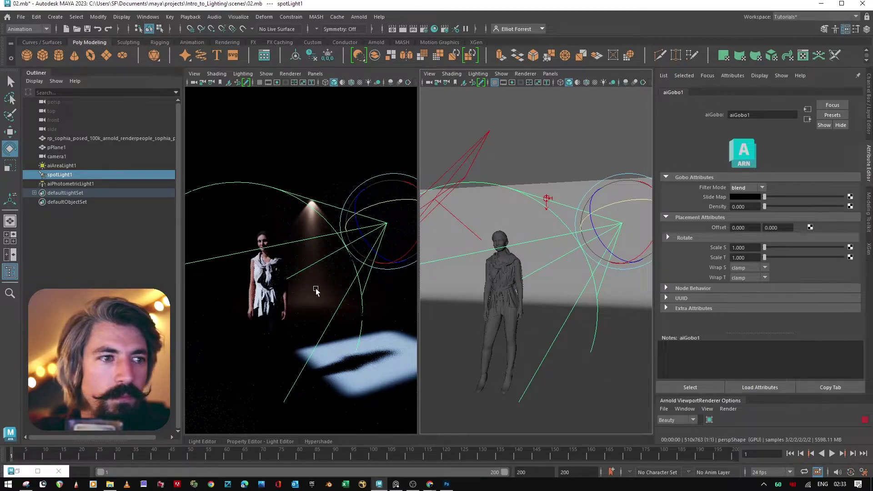
Step: Disconnect aiGobo1 from spotLight1 and add a Barndoor light filter in its place
click(540, 182)
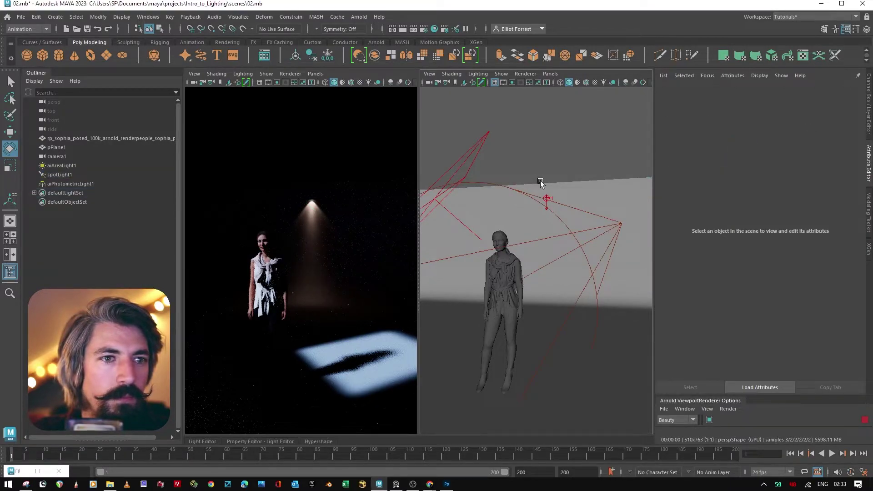
click(568, 226)
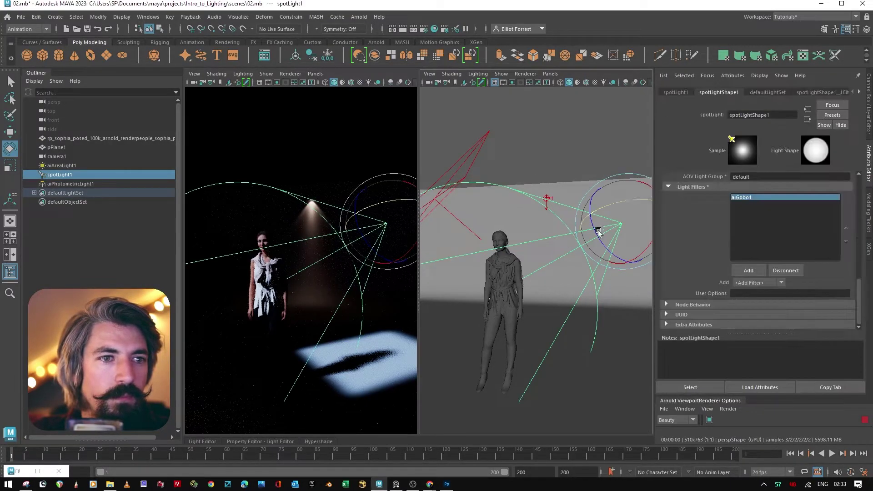
click(787, 271)
click(756, 269)
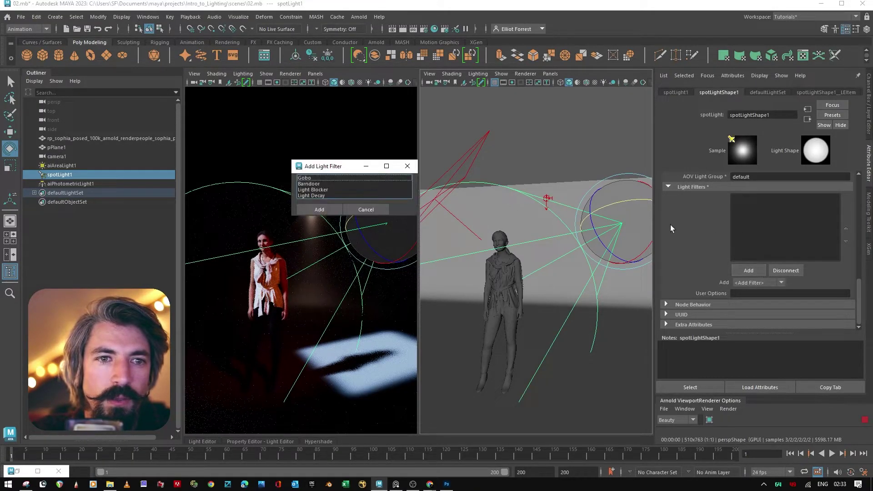
click(334, 183)
click(319, 209)
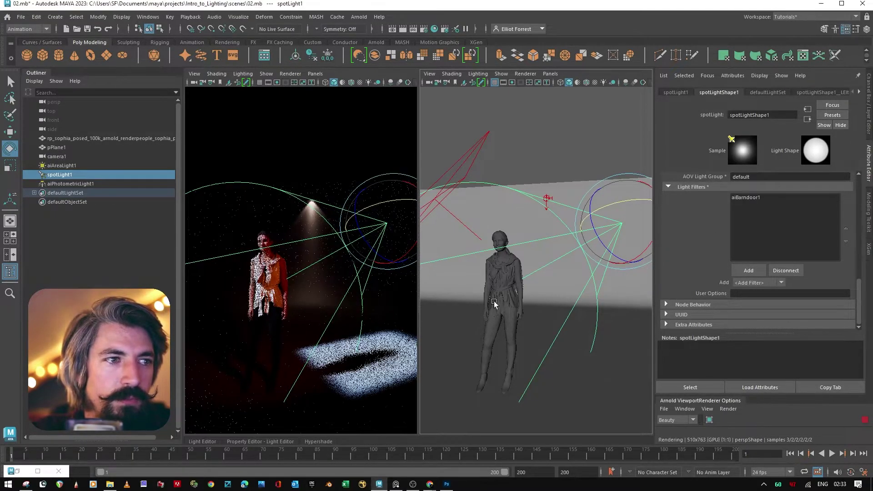
alt+drag(497, 292, 509, 190)
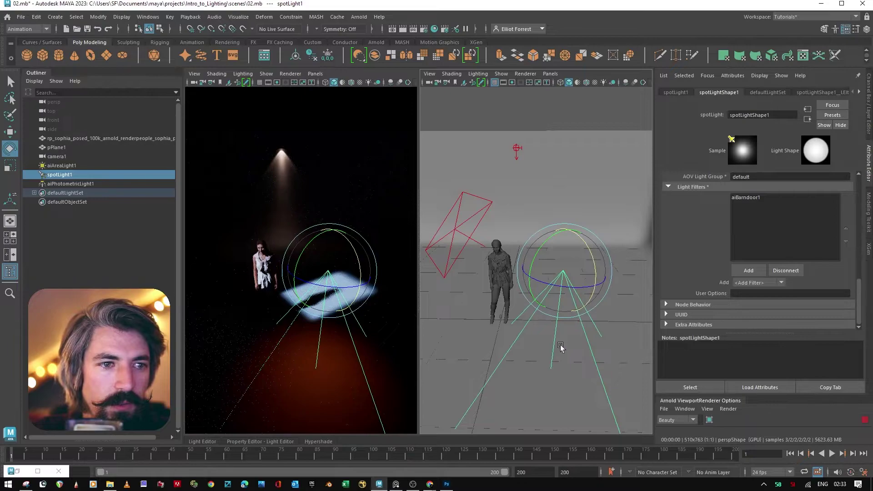
alt+drag(561, 347, 567, 292)
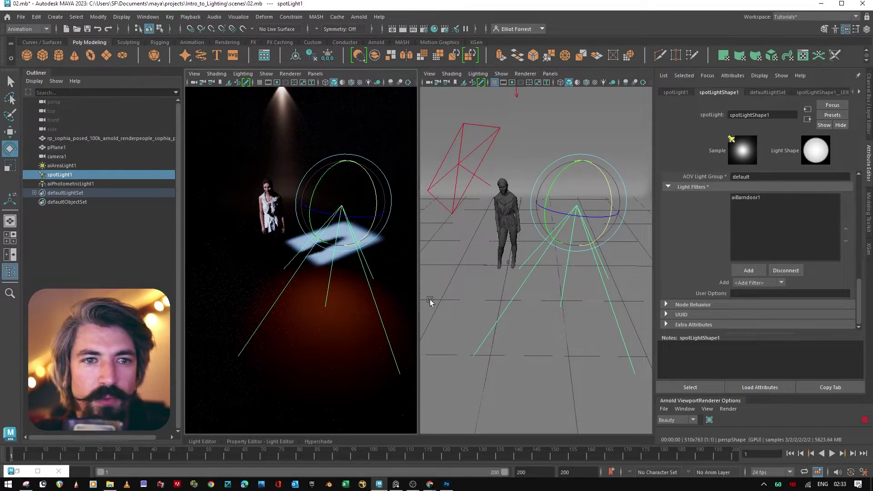
Step: Adjust the aiBarndoor1 edges to Top Left 0.573, Top Right 0.070, Bottom Left 0.178, Left Top 0.217
double_click(753, 197)
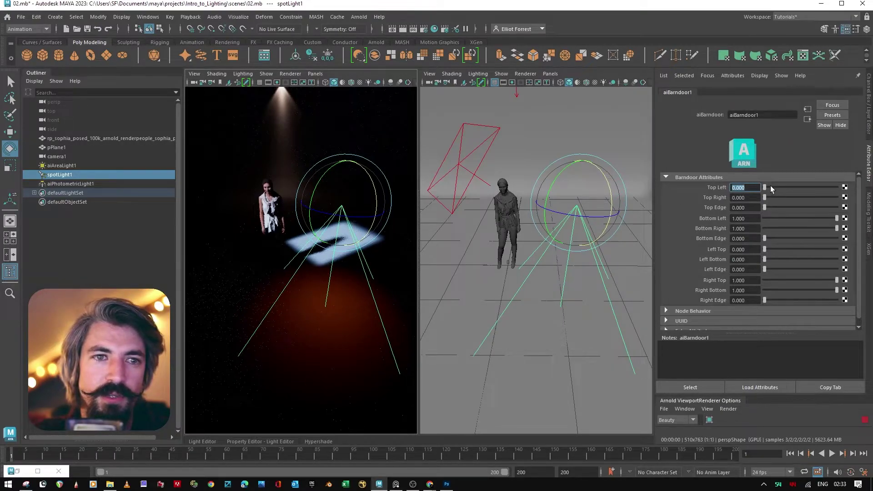
drag(770, 185, 788, 252)
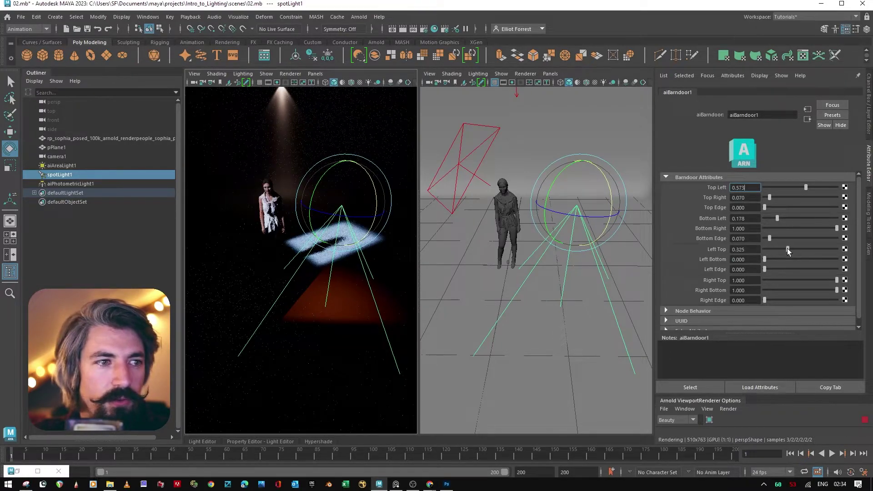
key(ctrl+z)
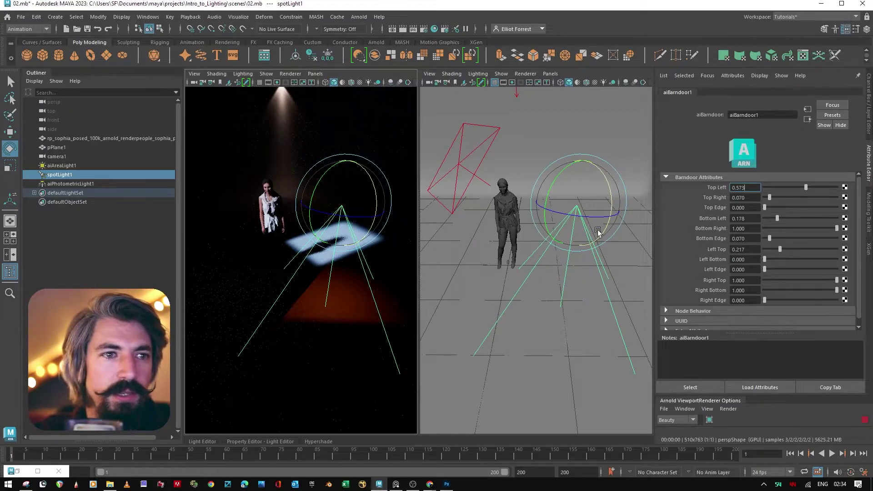
Step: Replace the spotlight's barndoor filter with an aiLightBlocker filter
click(597, 272)
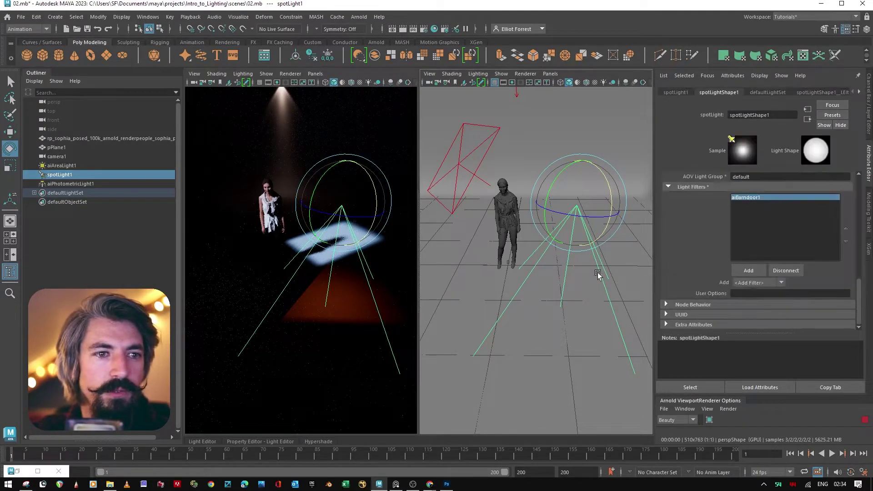
click(792, 272)
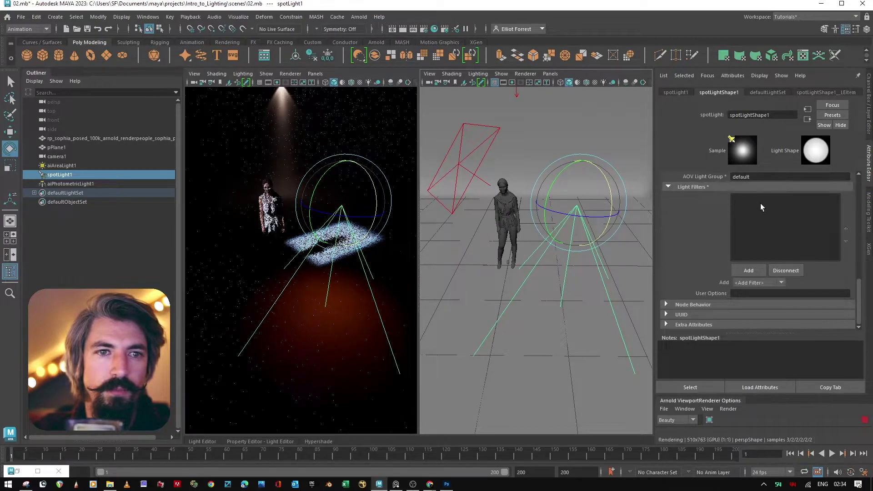
click(763, 282)
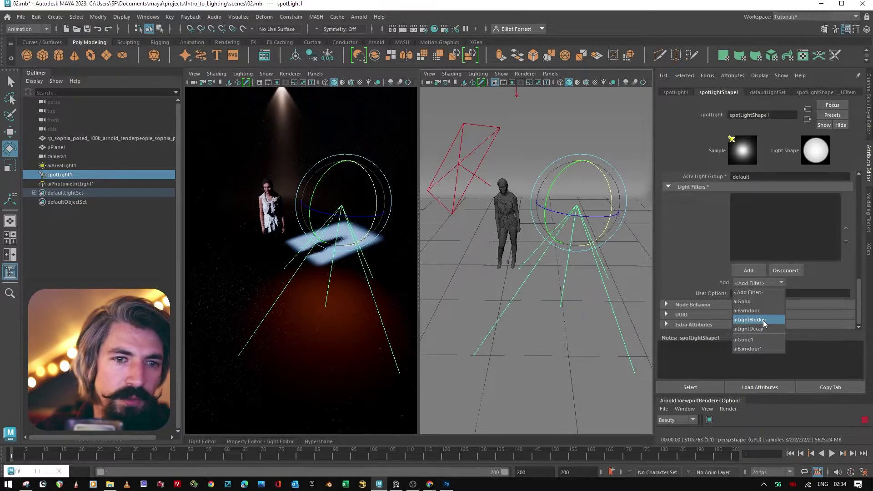
click(763, 322)
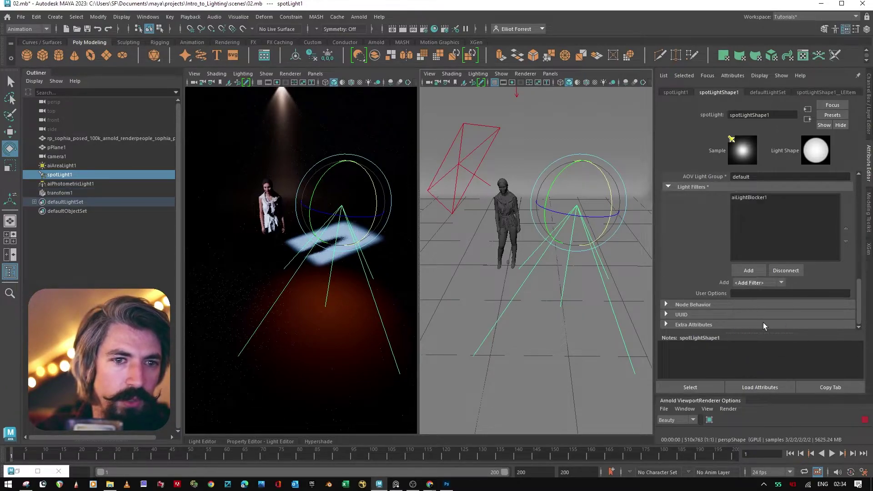
Step: Raise the spotlight higher and select the light blocker's transform1
key(w)
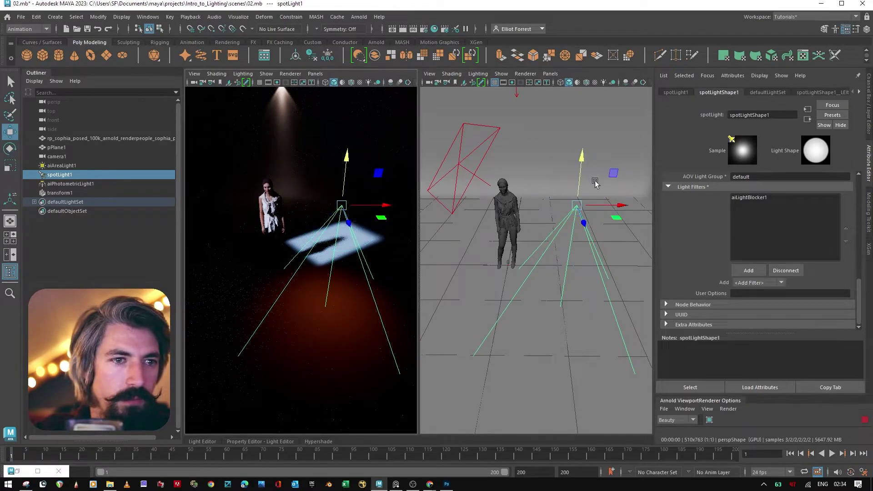
drag(582, 160, 577, 124)
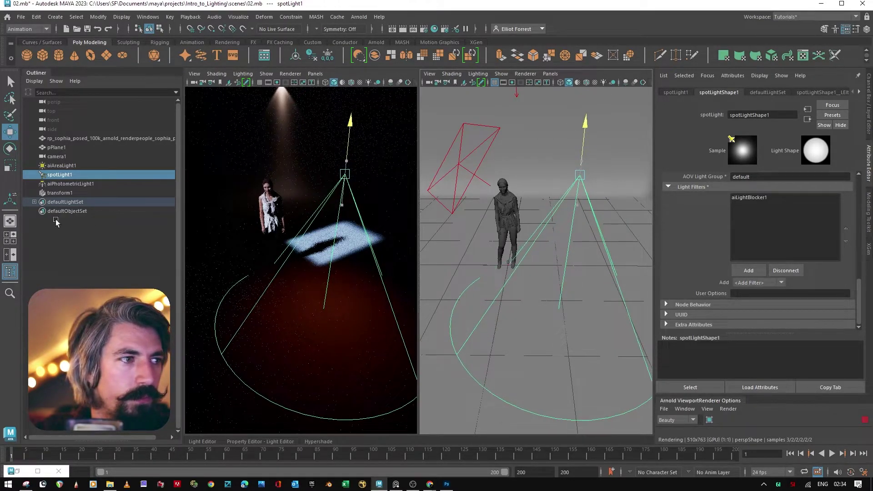
click(757, 197)
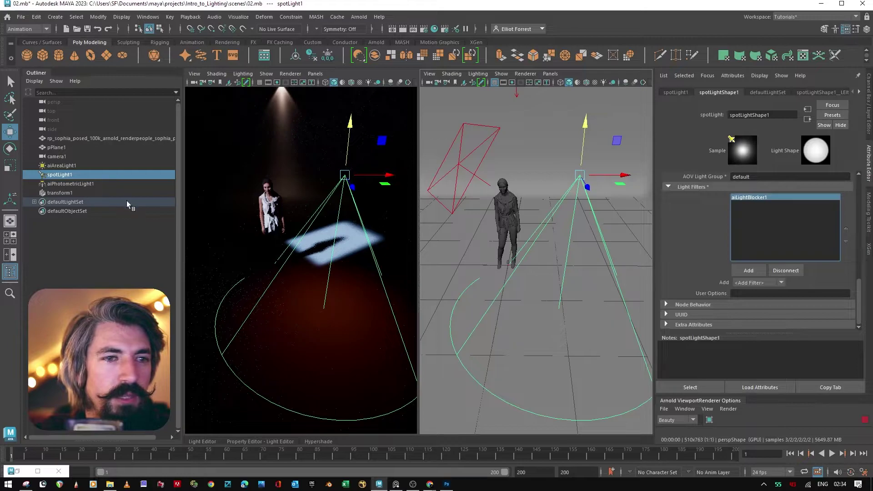
click(62, 193)
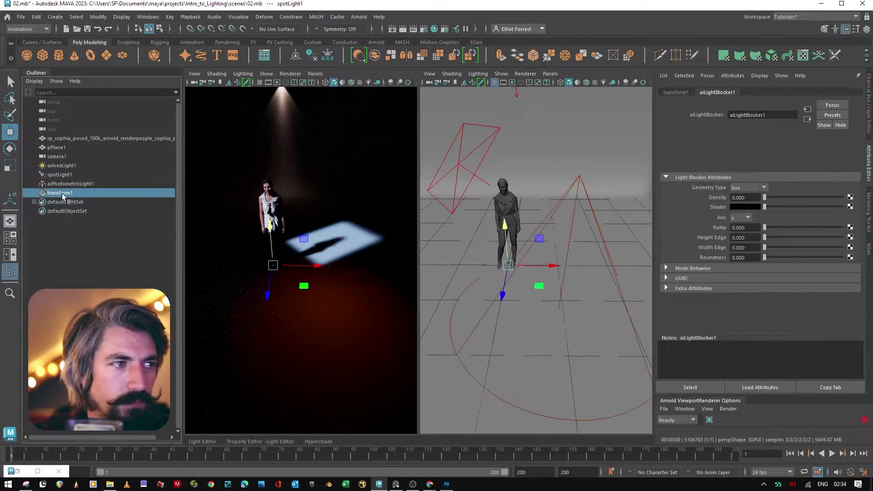
Step: Move and scale the blocker box into a flat slab near the floor
drag(348, 275, 371, 273)
drag(325, 298, 354, 353)
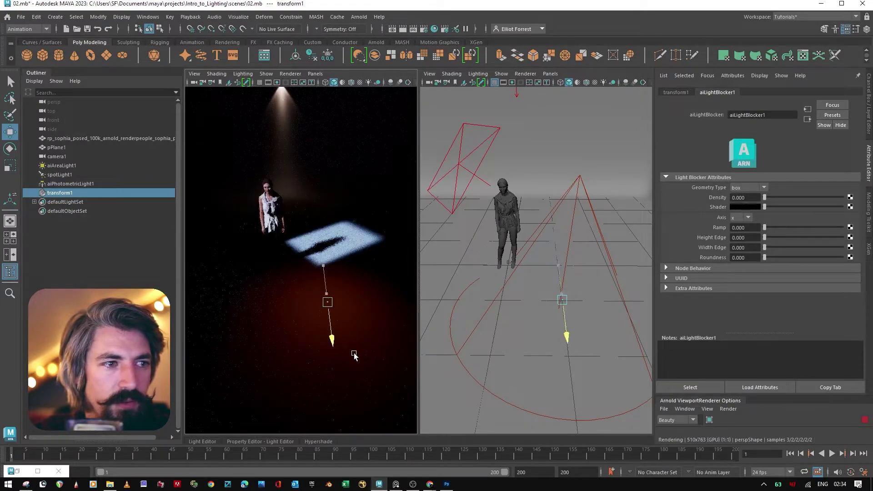
key(r)
drag(328, 303, 416, 294)
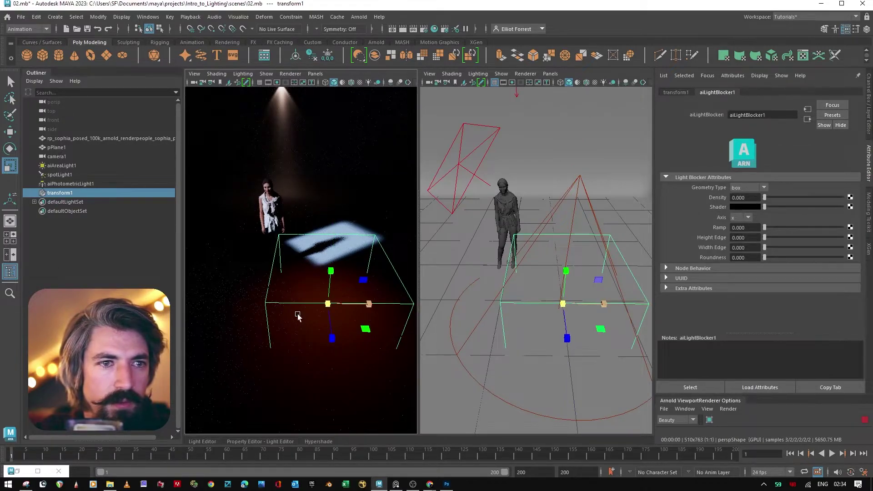
alt+drag(302, 299, 298, 310)
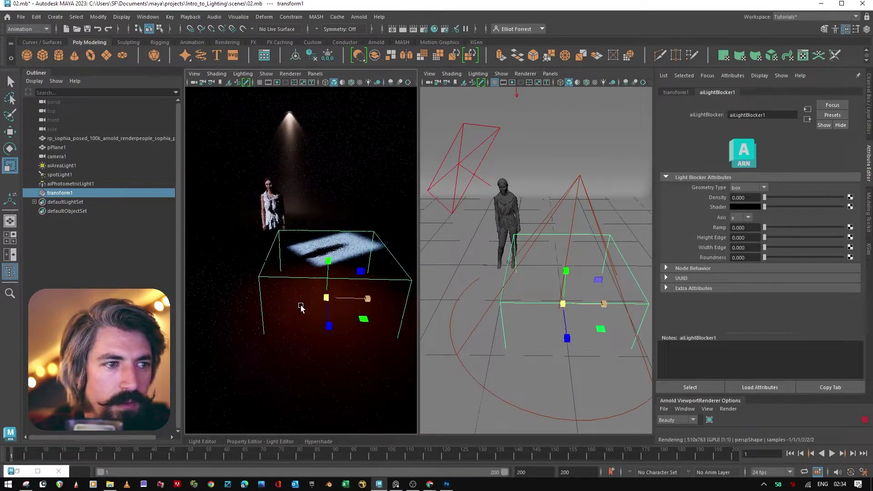
drag(331, 255, 331, 298)
key(w)
mouse_move(330, 253)
mouse_down()
mouse_move(342, 262)
mouse_move(330, 263)
mouse_move(332, 243)
mouse_up()
key(r)
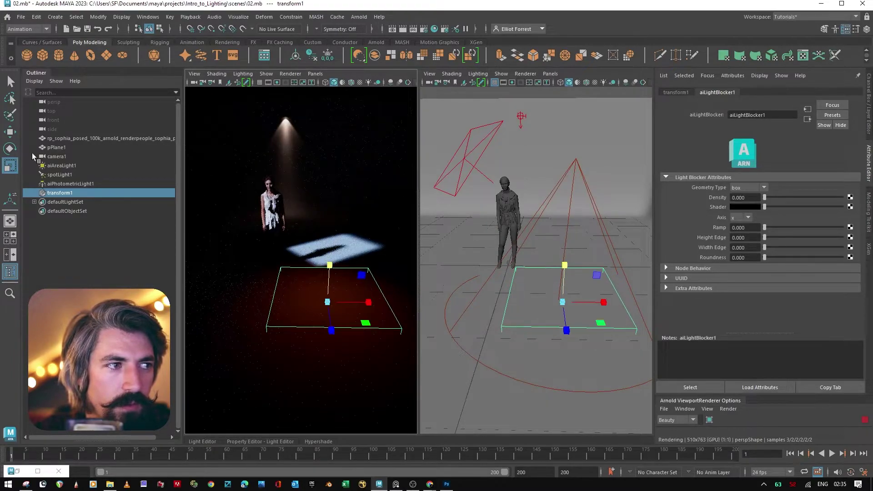
Step: Set the spotlight's exposure to 16.893 and colour temperature to 5235
click(68, 175)
scroll(707, 220, up, 6)
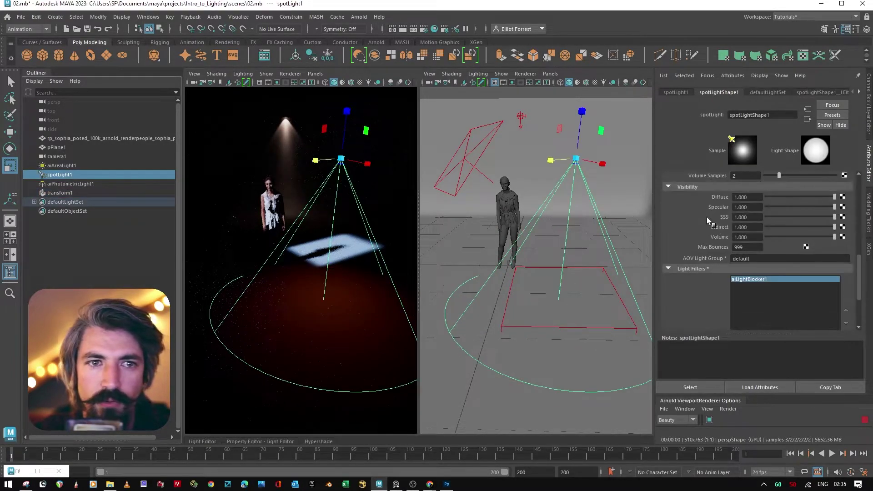
drag(807, 239, 809, 239)
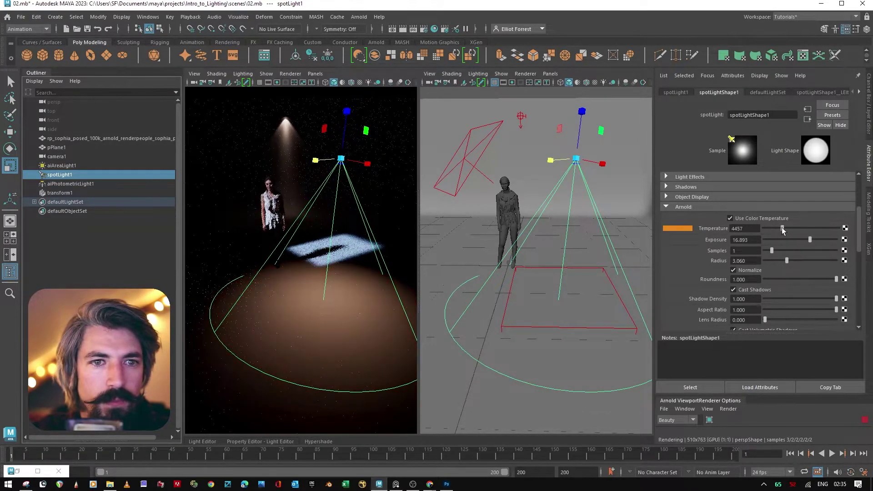
click(786, 228)
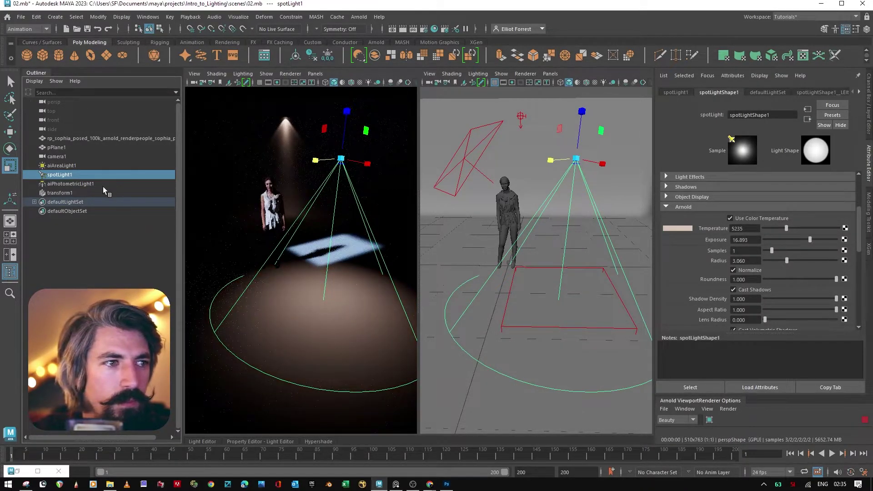
Step: Make the light blocker fully opaque at density 1 and reposition it
click(56, 194)
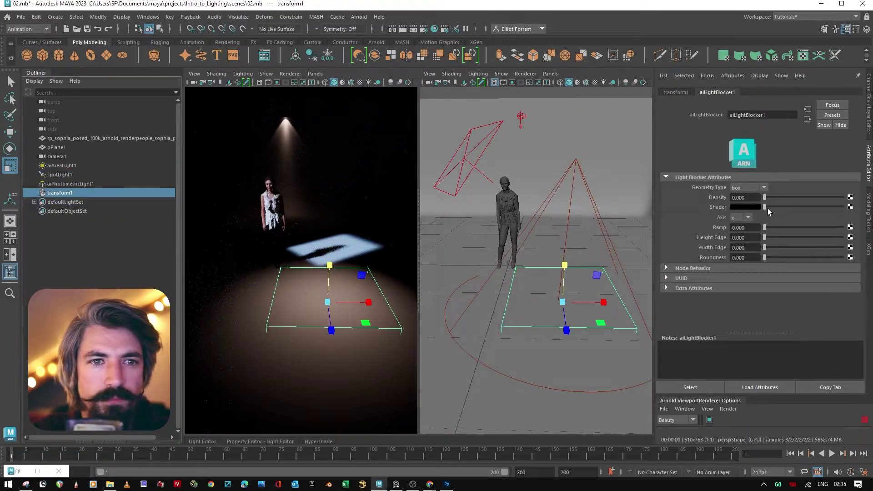
drag(764, 199, 842, 197)
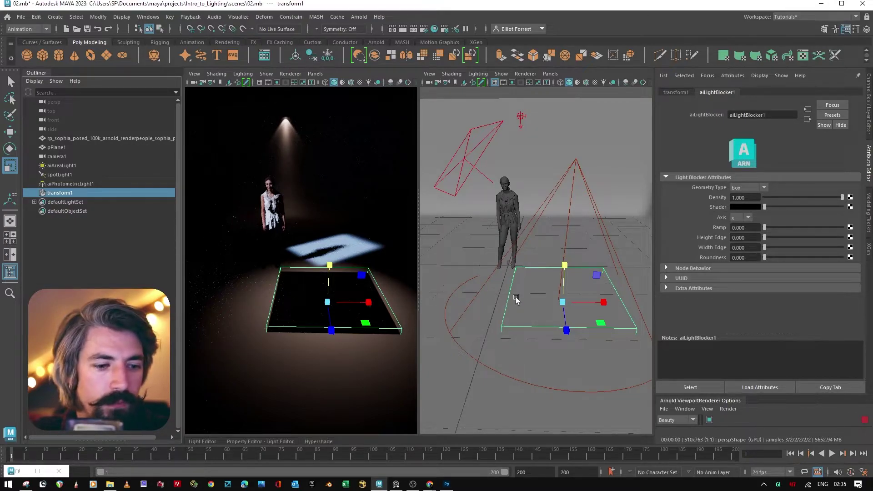
key(w)
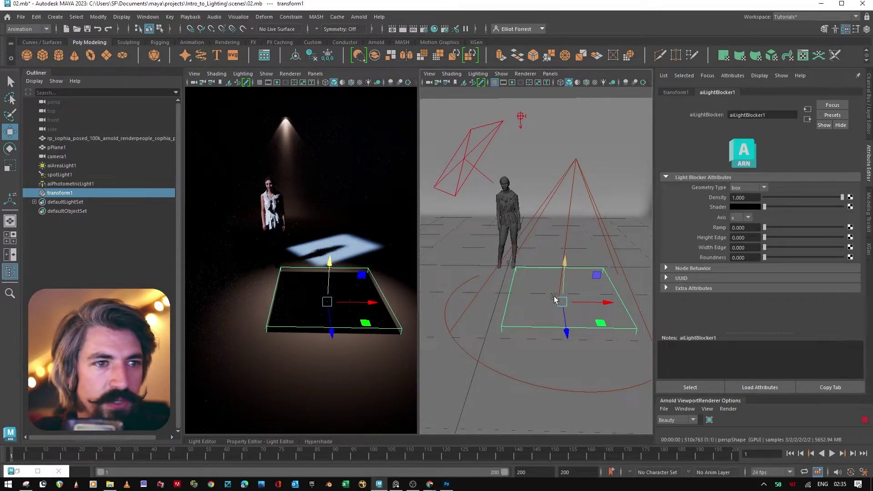
drag(571, 265, 566, 251)
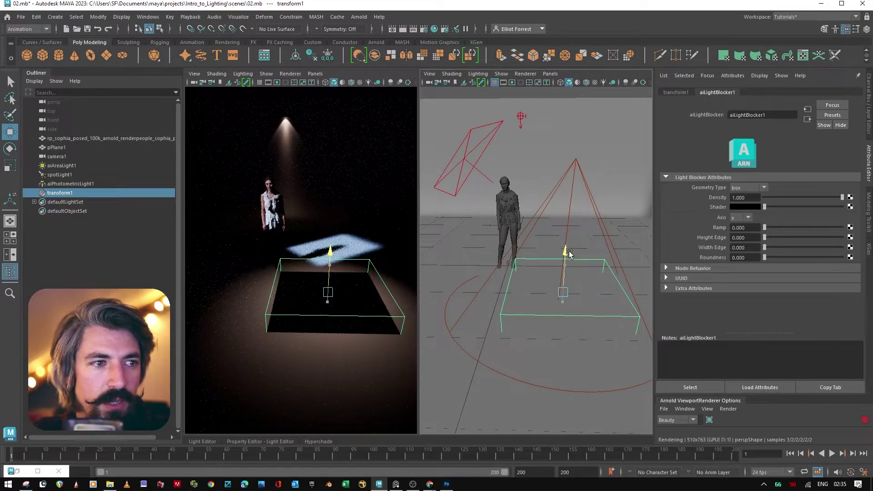
drag(601, 295, 607, 335)
Step: Change the light blocker's geometry to a sphere and nudge it slightly left
key(e)
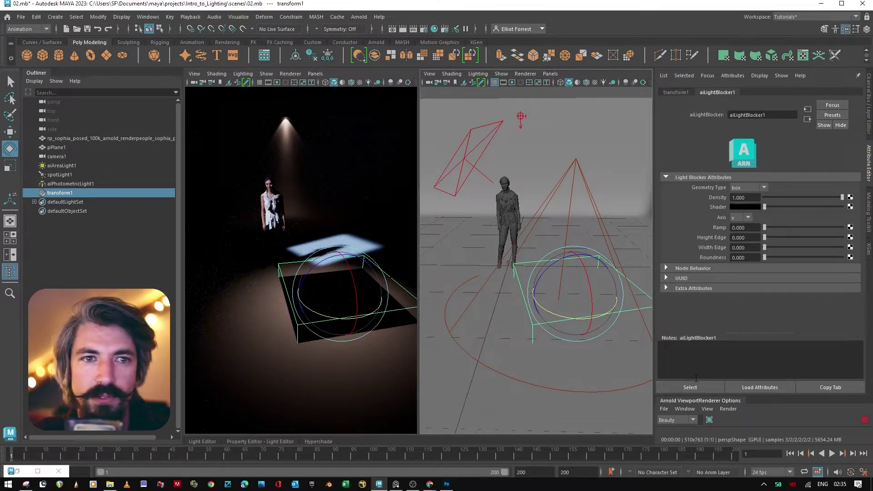
click(747, 193)
click(748, 205)
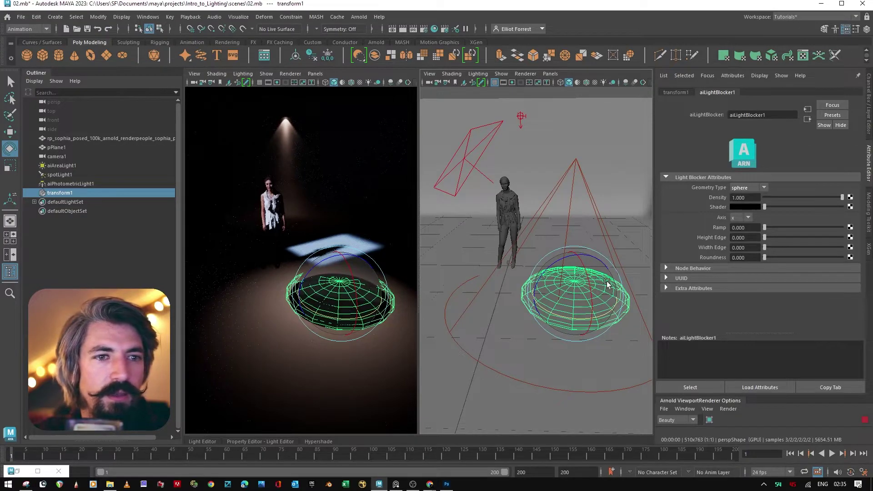
key(w)
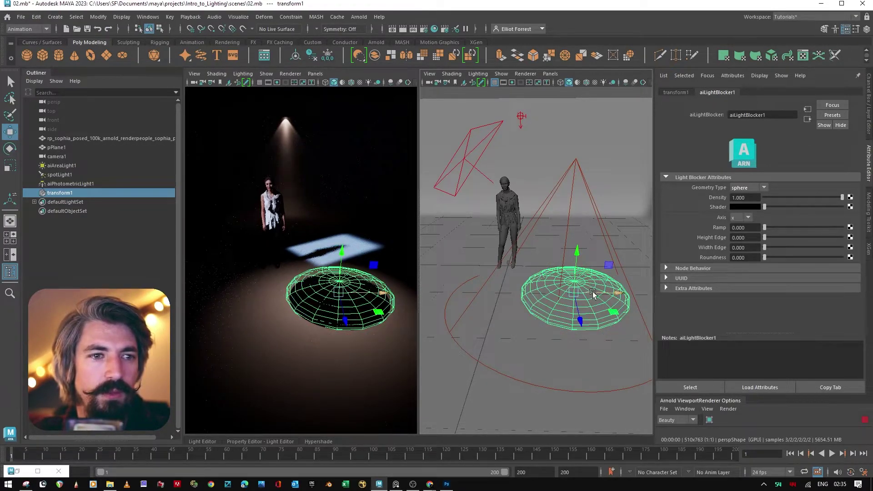
drag(589, 291, 584, 293)
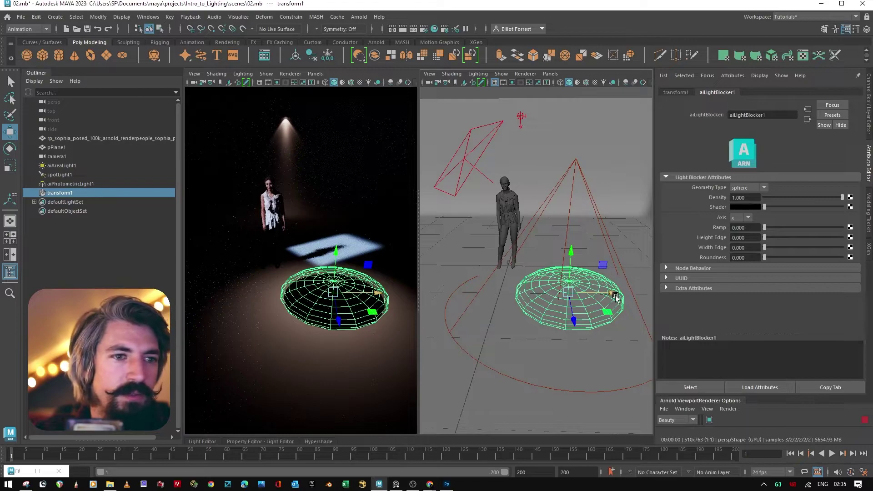
Step: Delete the light blocker and add an aiLightDecay filter to the spotlight
key(Delete)
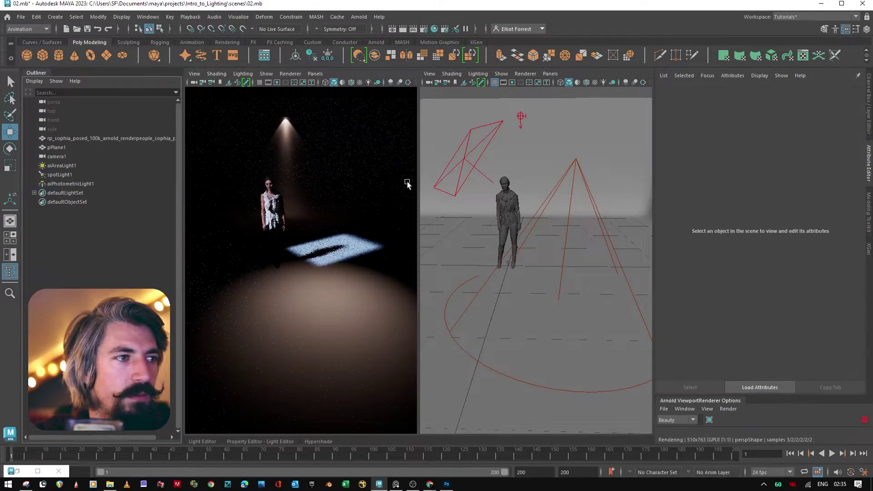
click(576, 160)
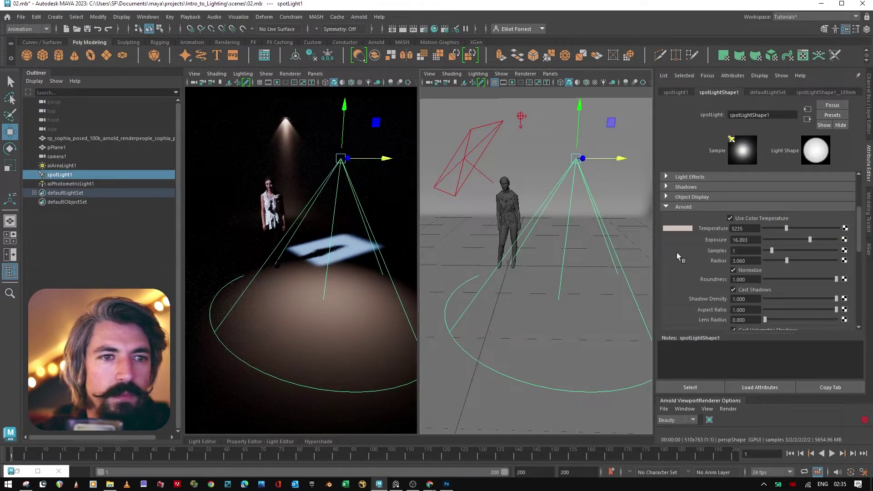
scroll(795, 256, down, 6)
click(751, 309)
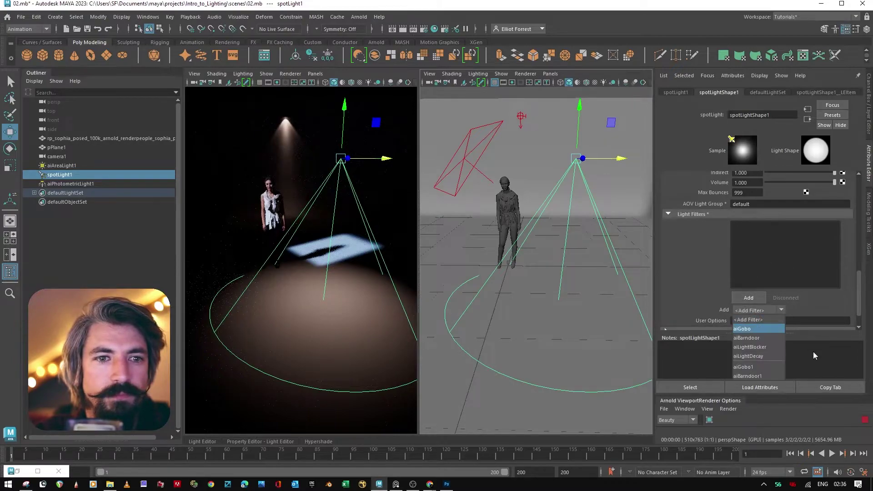
click(759, 357)
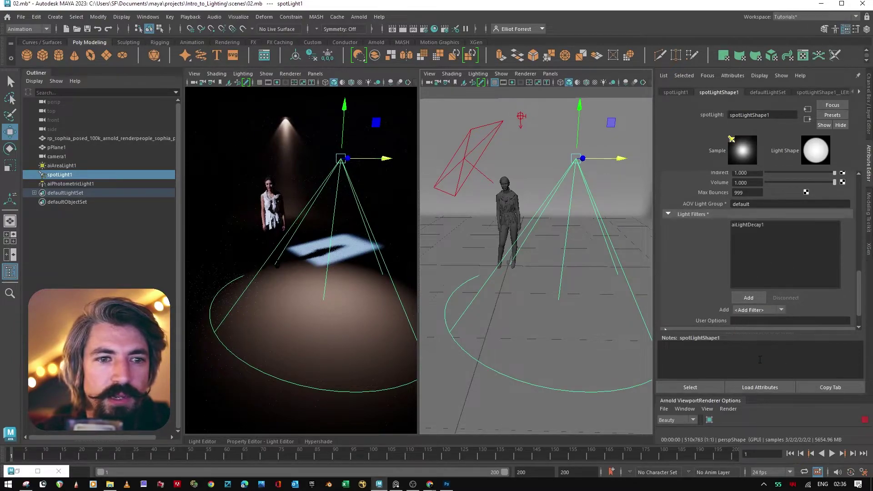
click(745, 225)
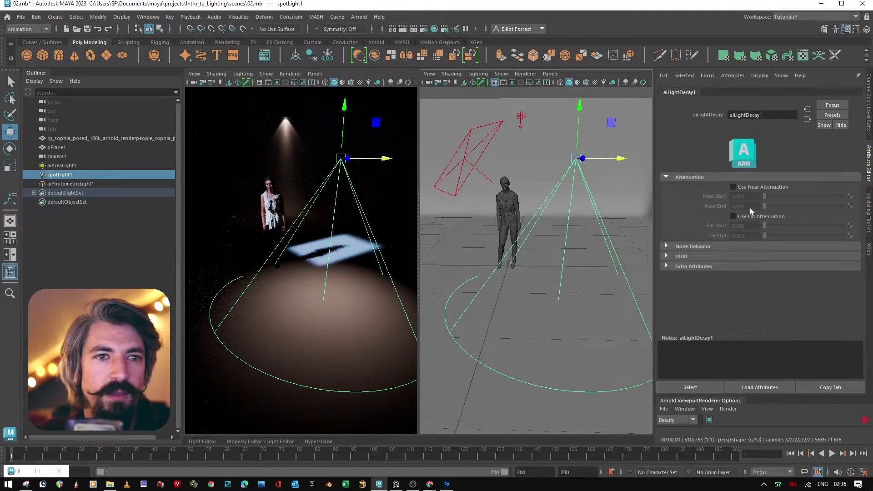
Step: Check the render, then select the area, photometric and spot lights in turn
alt+drag(325, 234, 364, 195)
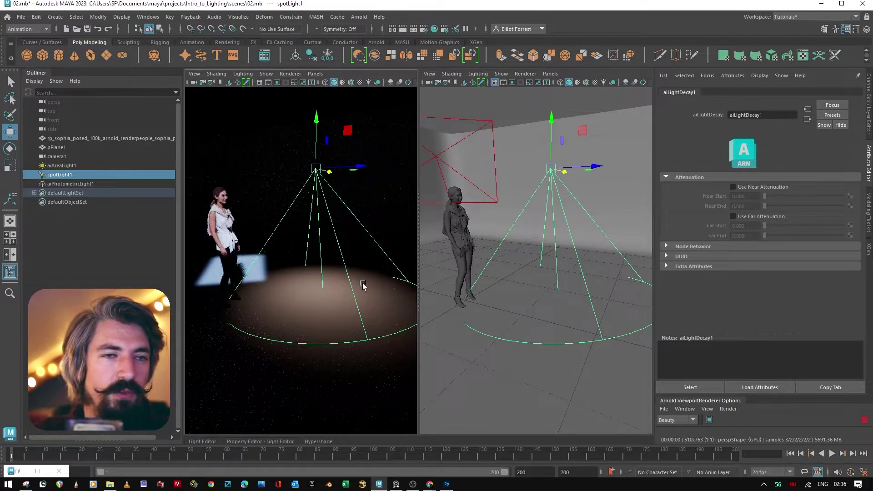
click(58, 175)
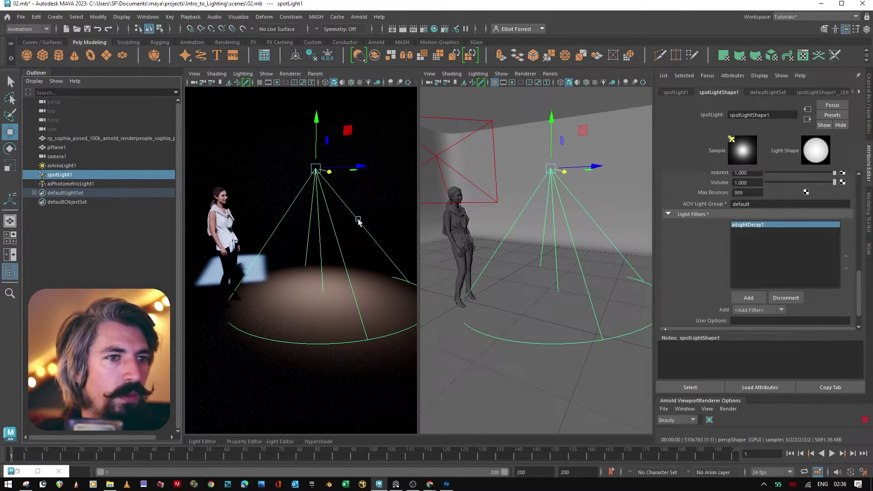
click(61, 165)
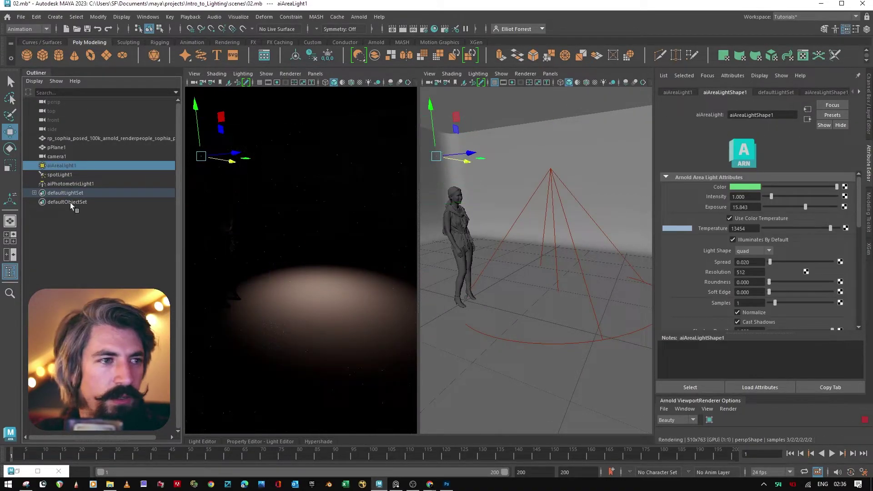
click(72, 181)
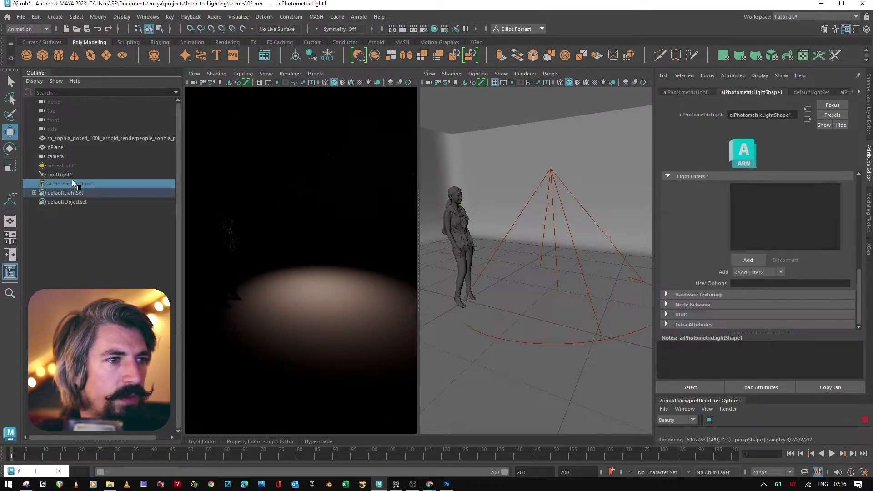
click(550, 170)
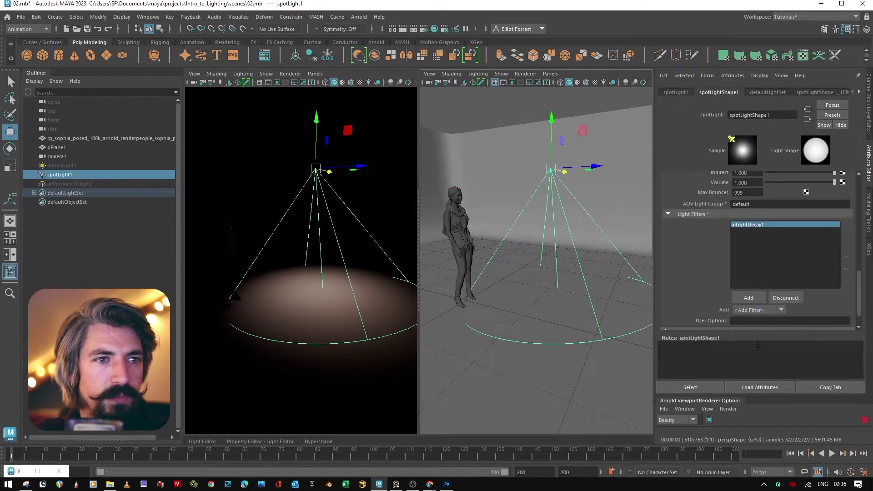
scroll(674, 257, down, 2)
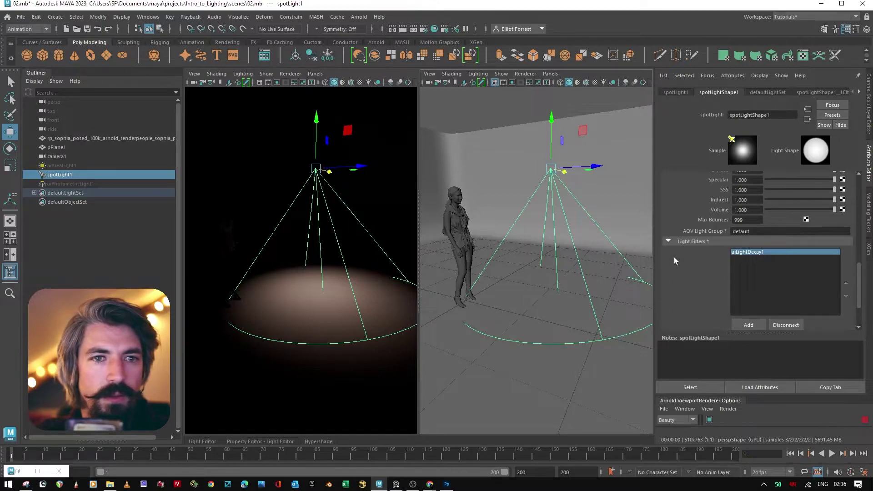
Step: Create an aiAtmosphereVolume in the Arnold Render Settings' Environment Atmosphere slot
click(424, 31)
drag(552, 106, 588, 79)
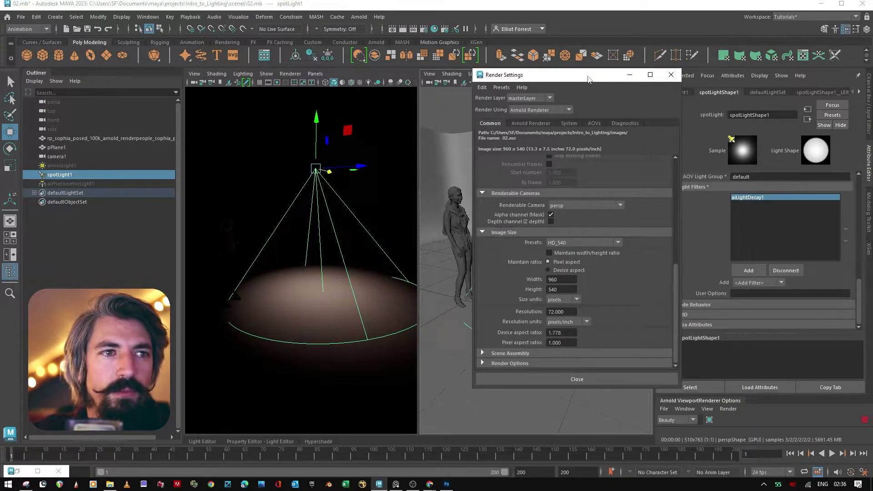
click(551, 121)
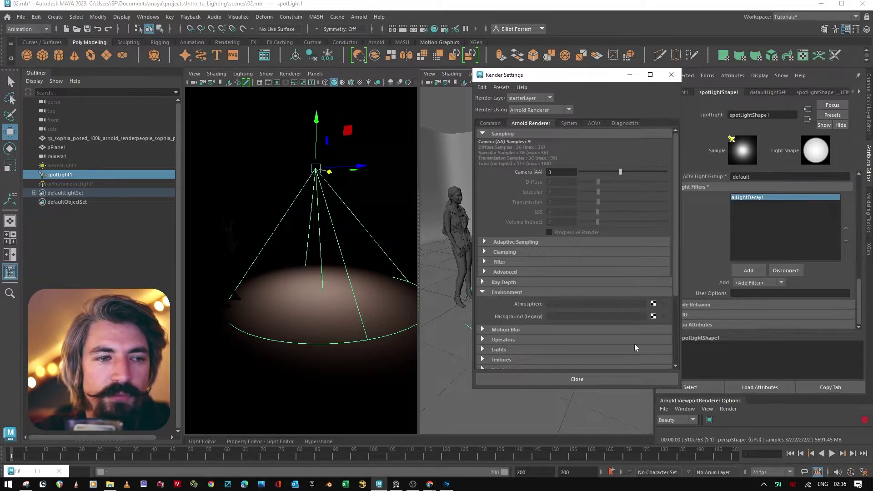
click(653, 304)
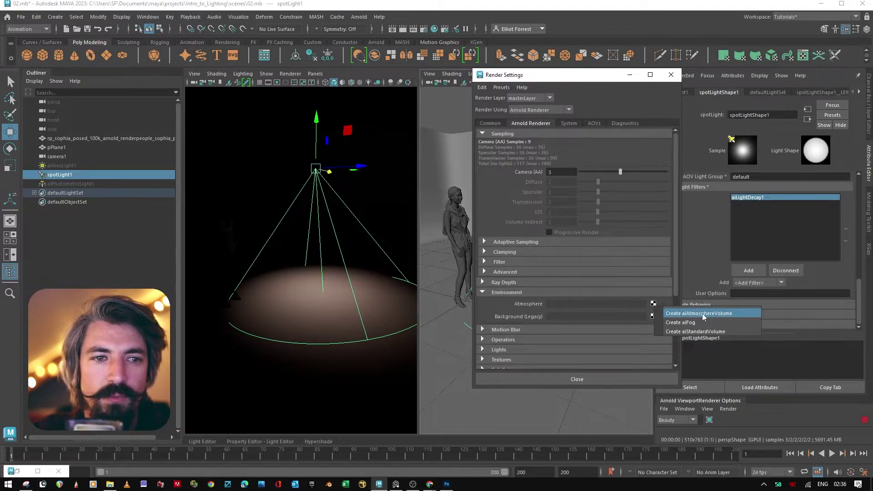
click(723, 312)
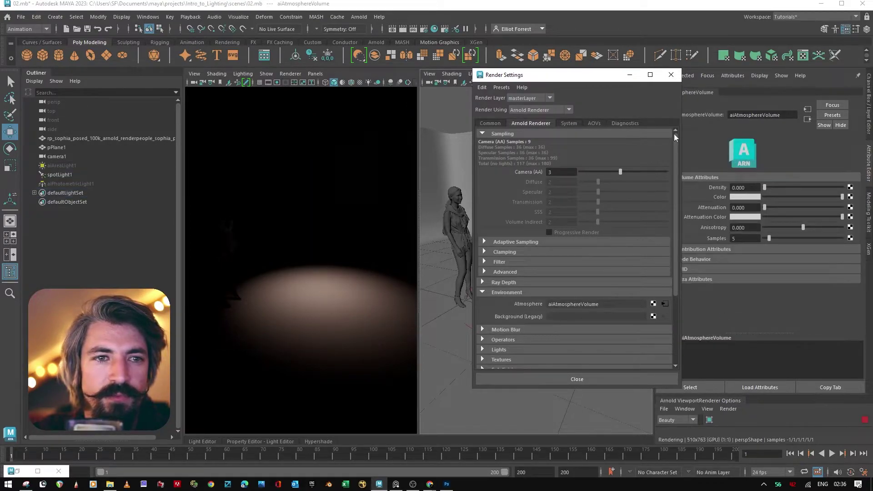
click(671, 75)
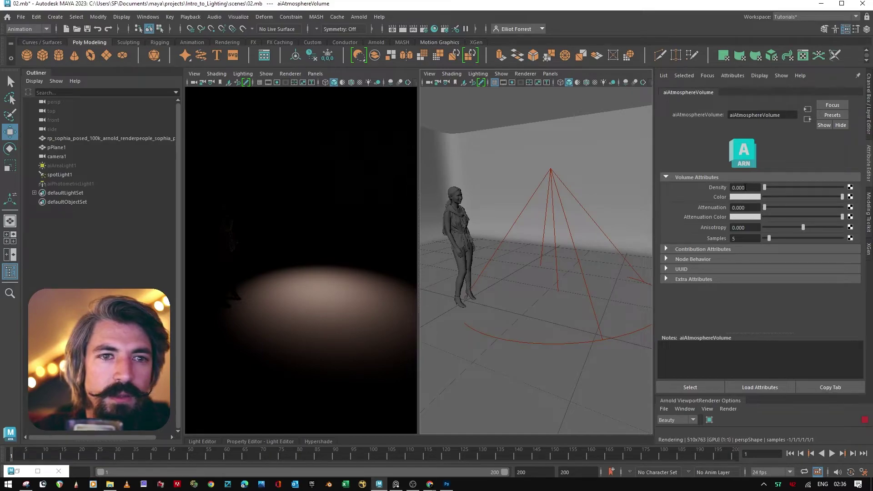
Step: Set the atmosphere Density to 1 and check the cone in the perspective view
click(745, 187)
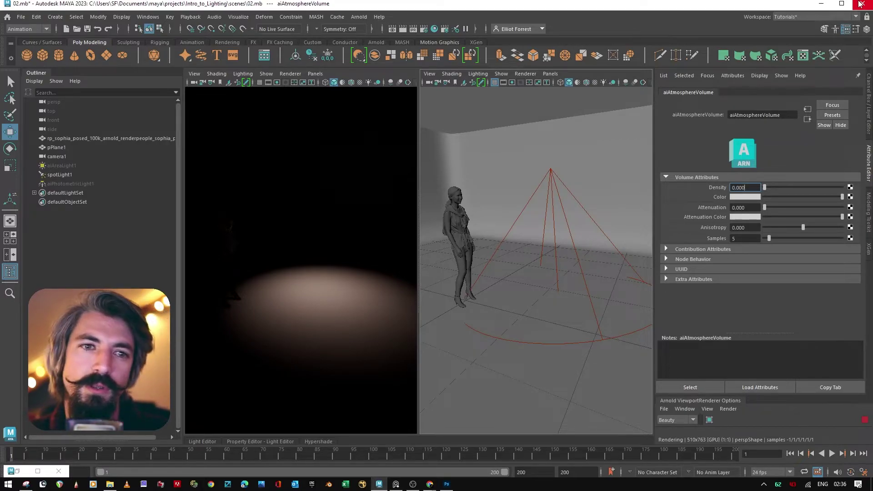
text(1)
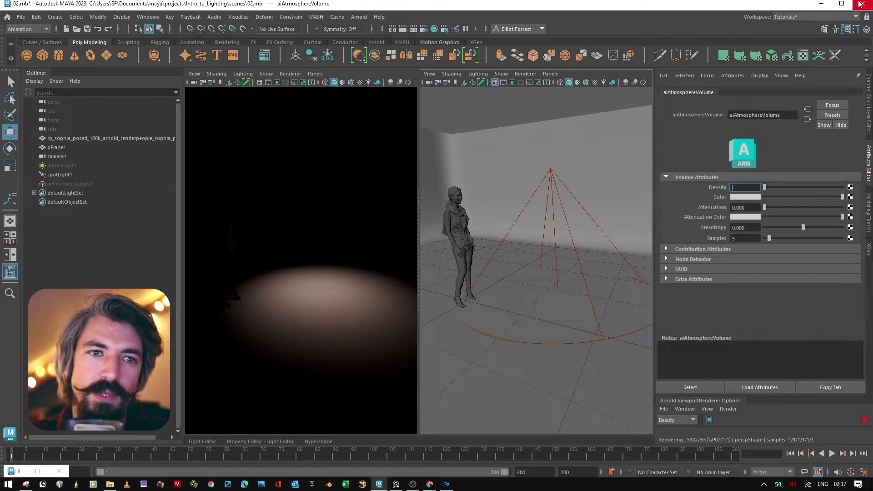
key(Return)
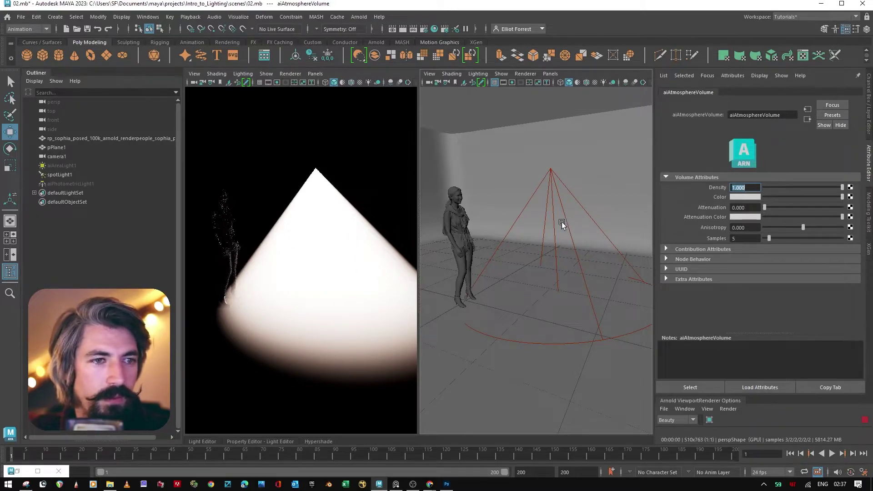
alt+drag(565, 220, 526, 214)
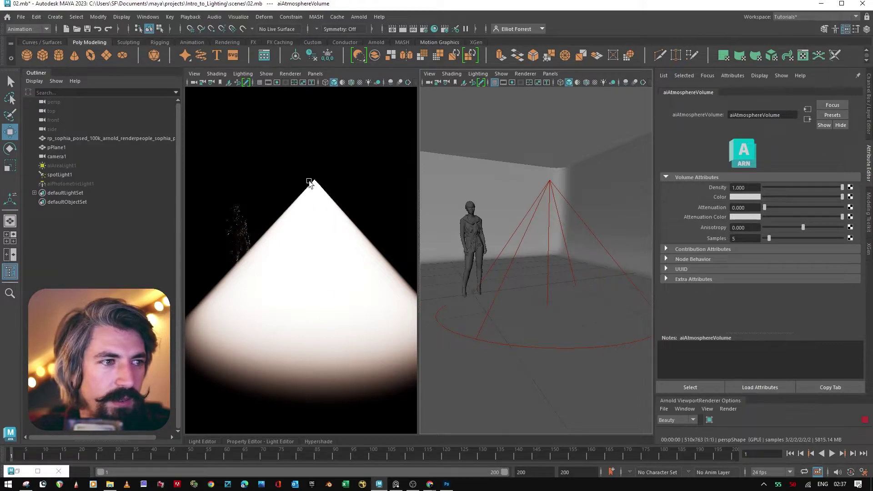
Step: Lower the Density to 0.001 and reframe the room, figure and hazy light cone
click(744, 187)
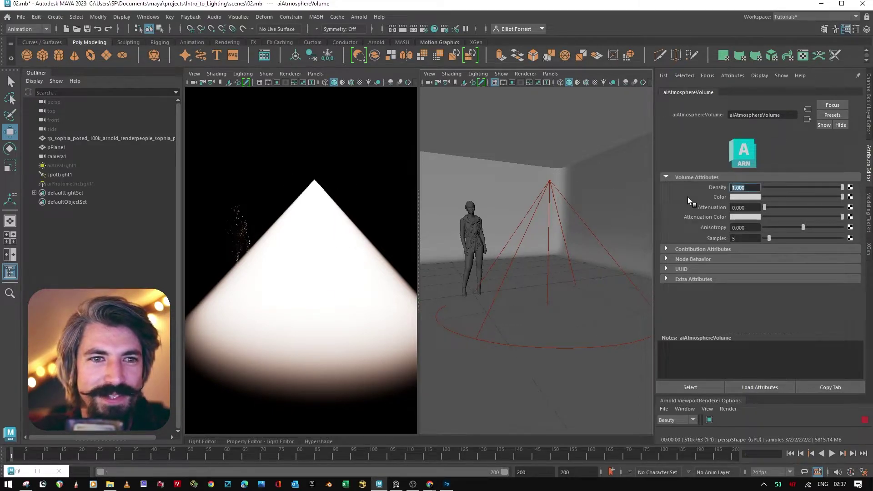
text(.0)
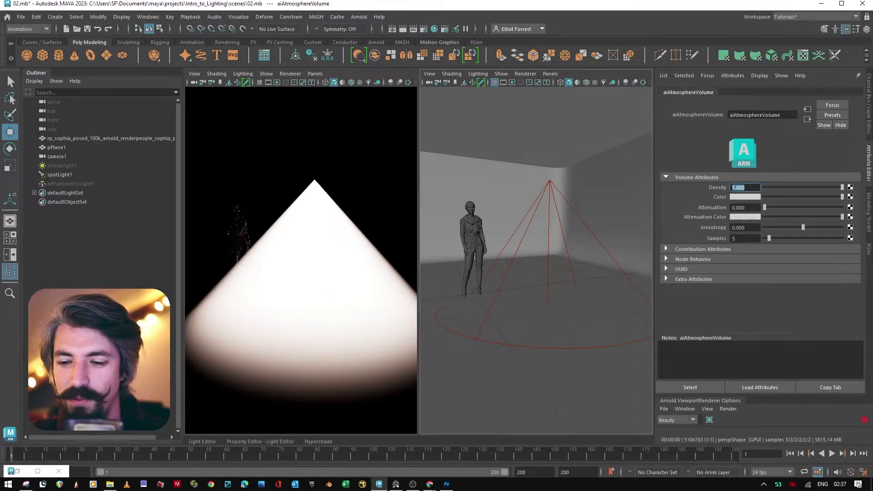
text(01)
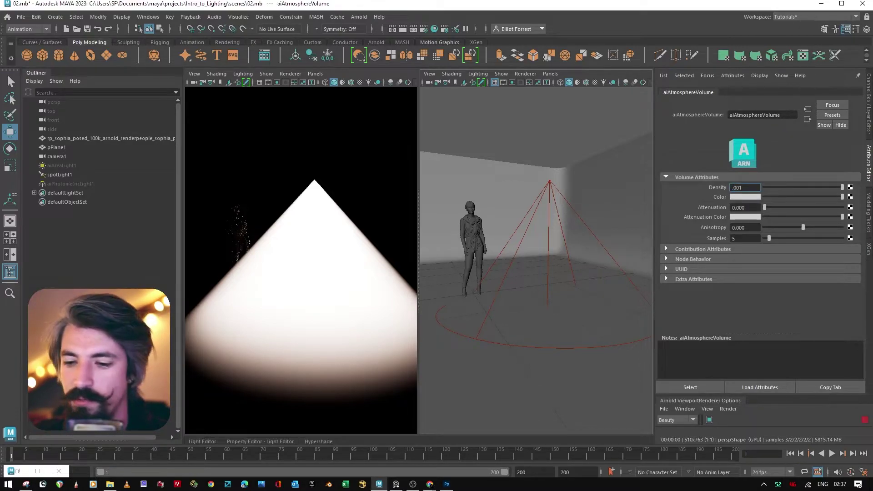
key(Return)
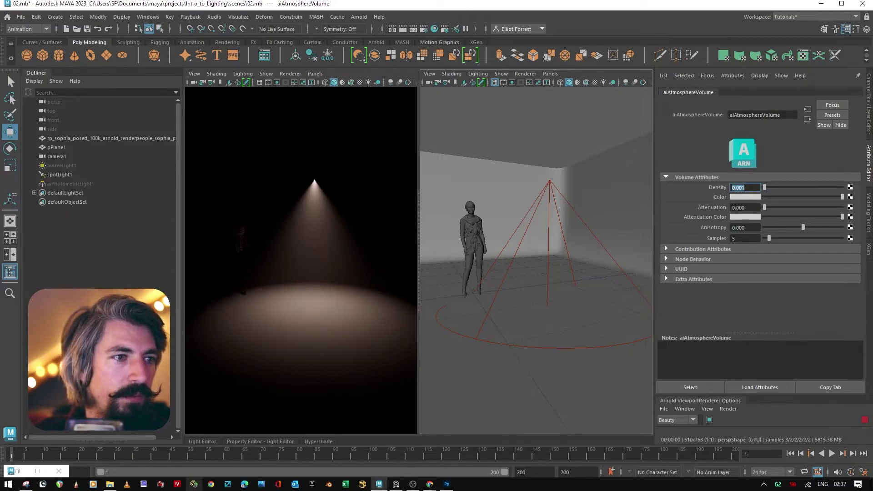
alt+right_drag(323, 201, 350, 211)
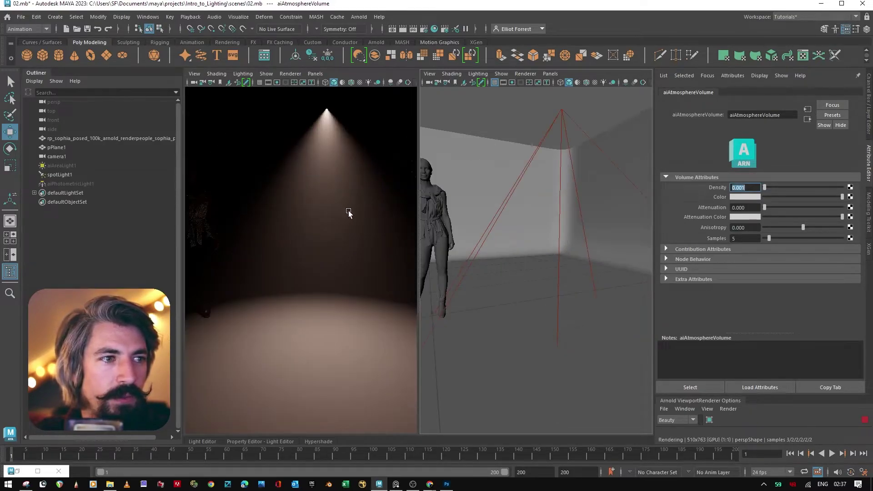
alt+drag(530, 194, 524, 255)
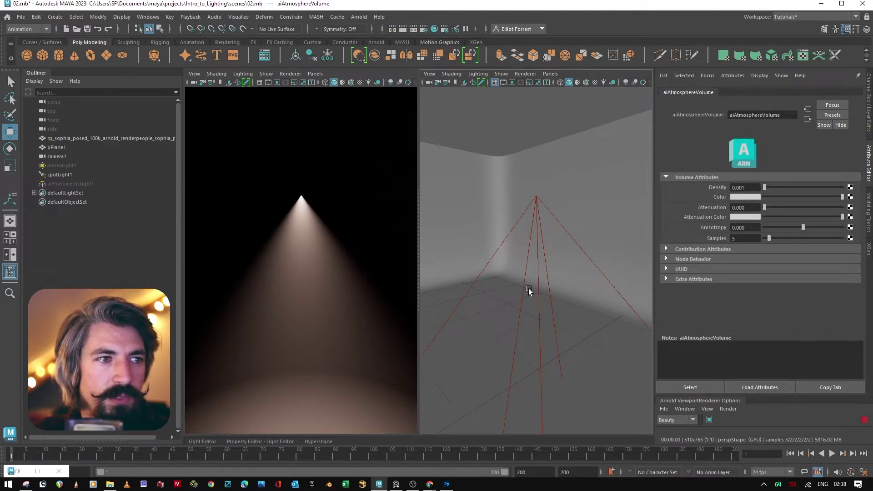
alt+drag(528, 291, 591, 179)
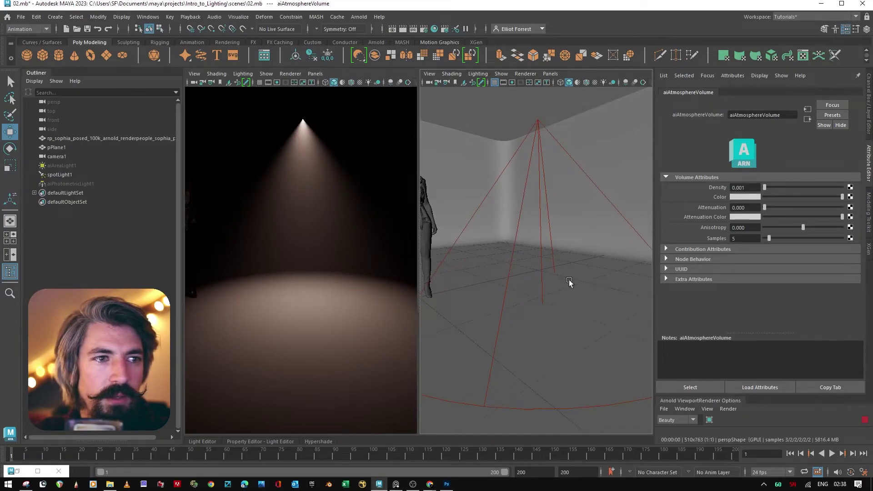
alt+drag(569, 282, 486, 363)
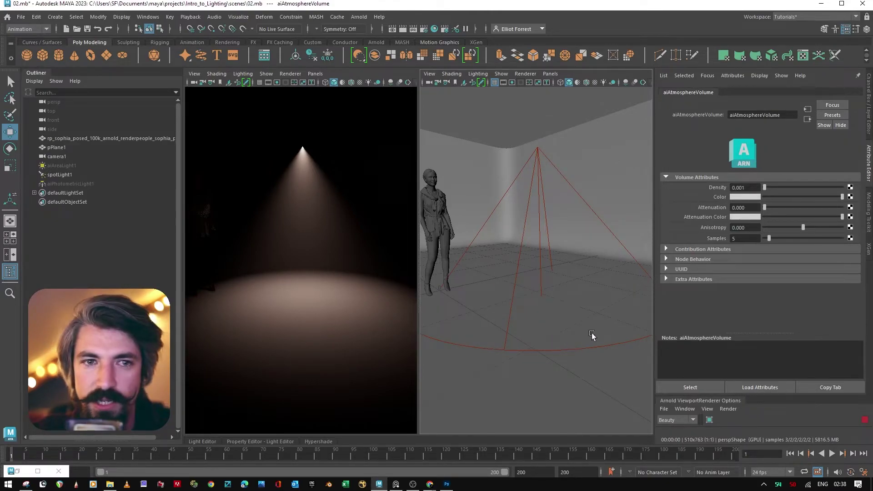
Step: Enable near and far attenuation on aiLightDecay1 (Near End 183.432, Far Start 130.178, Far End 325.444)
click(535, 154)
click(762, 197)
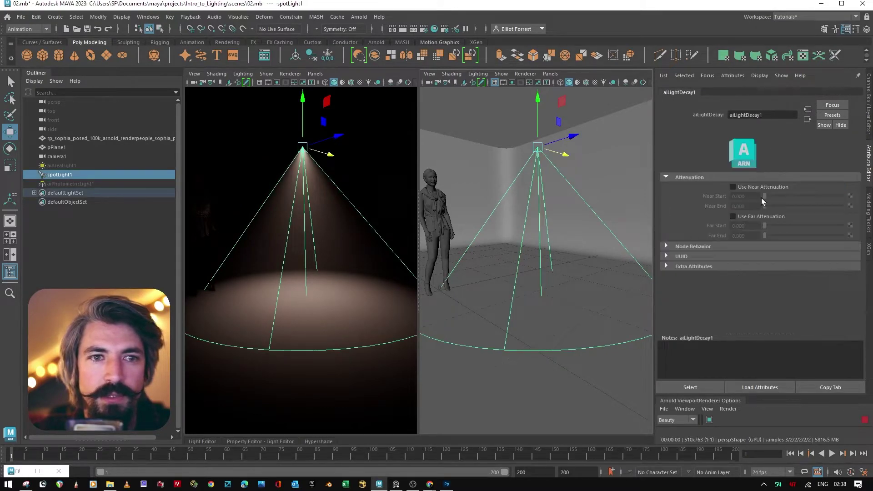
click(754, 186)
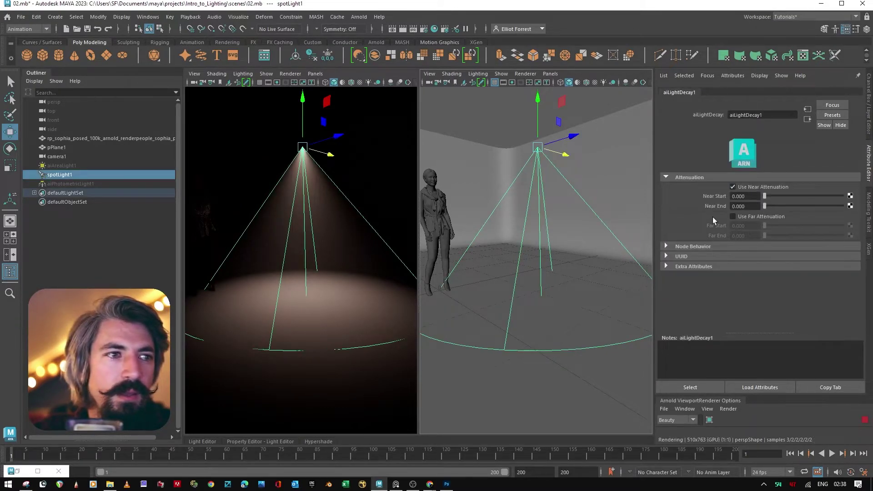
click(746, 219)
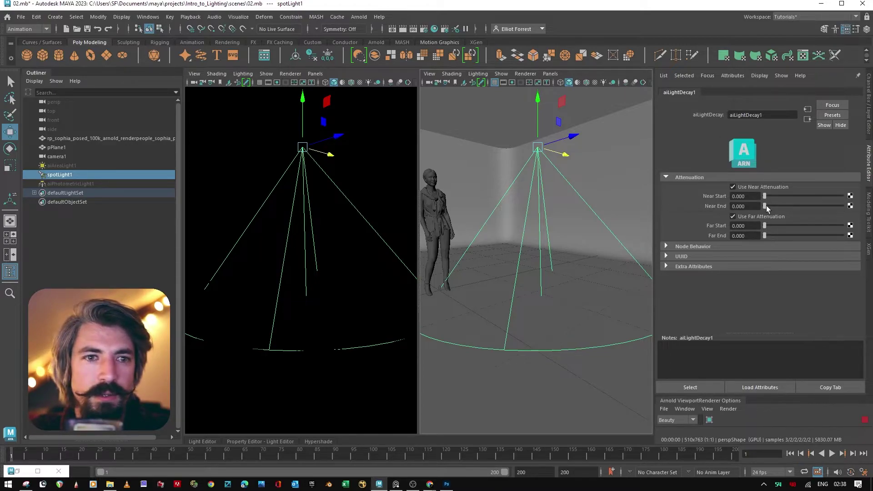
mouse_move(766, 206)
mouse_down()
mouse_move(806, 211)
mouse_move(769, 209)
mouse_move(768, 236)
mouse_move(805, 236)
mouse_move(769, 238)
mouse_move(816, 247)
mouse_move(777, 250)
mouse_move(789, 250)
mouse_move(783, 225)
mouse_move(772, 226)
mouse_move(786, 208)
mouse_move(772, 210)
mouse_move(790, 219)
mouse_move(778, 225)
mouse_move(771, 197)
mouse_move(785, 197)
mouse_move(754, 199)
mouse_up()
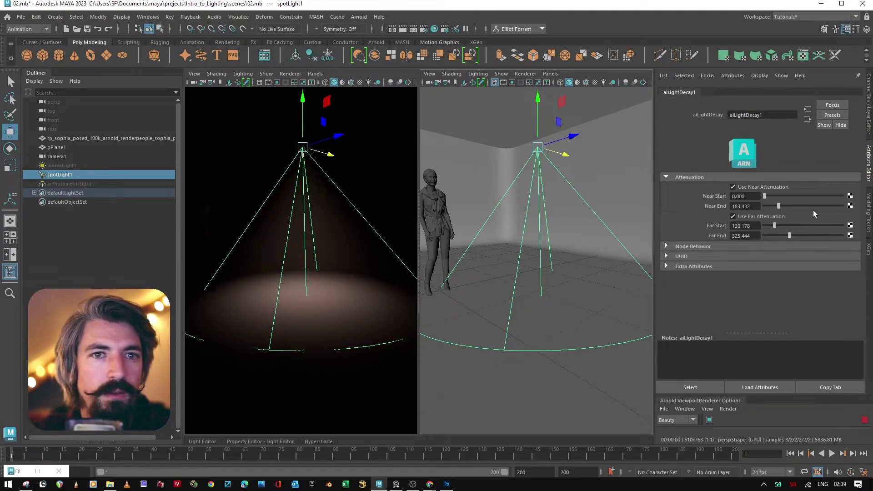
Step: Disconnect the aiLightDecay1 filter from the spotlight
click(89, 175)
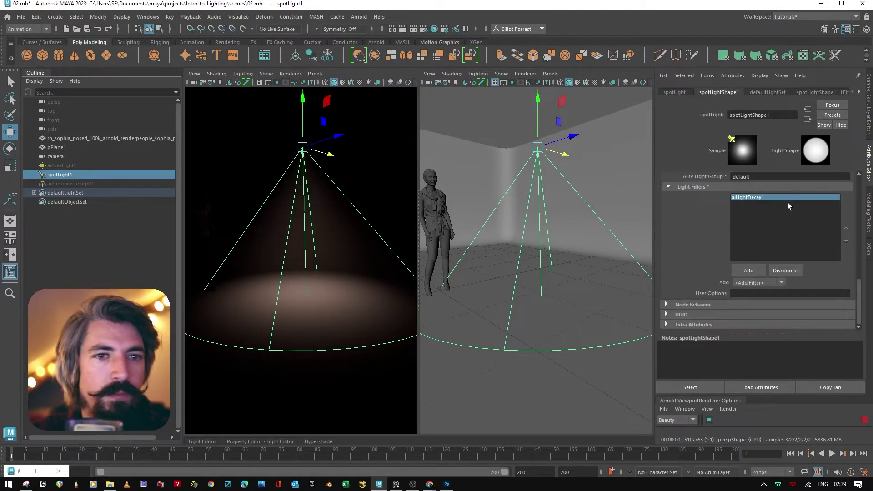
click(783, 271)
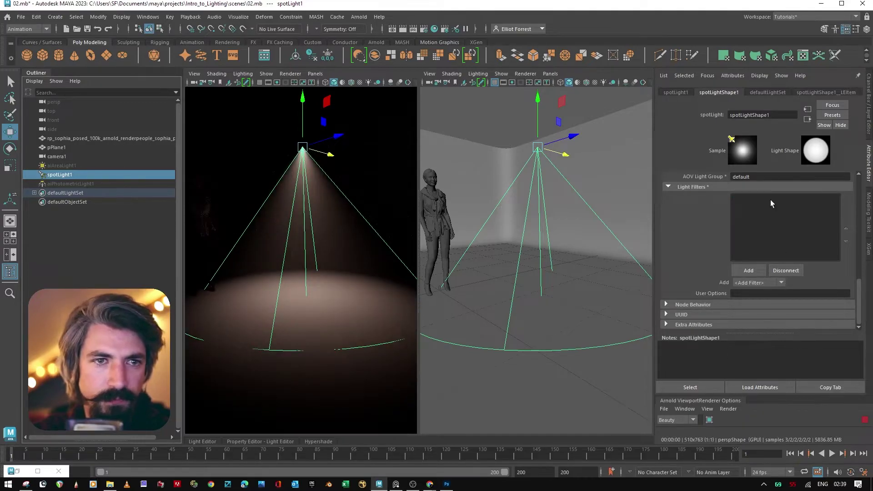
scroll(707, 293, up, 8)
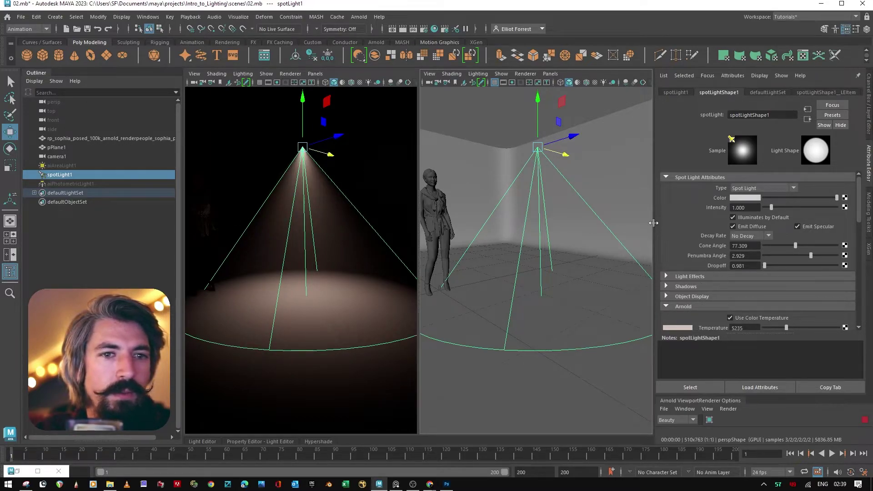
scroll(705, 231, down, 8)
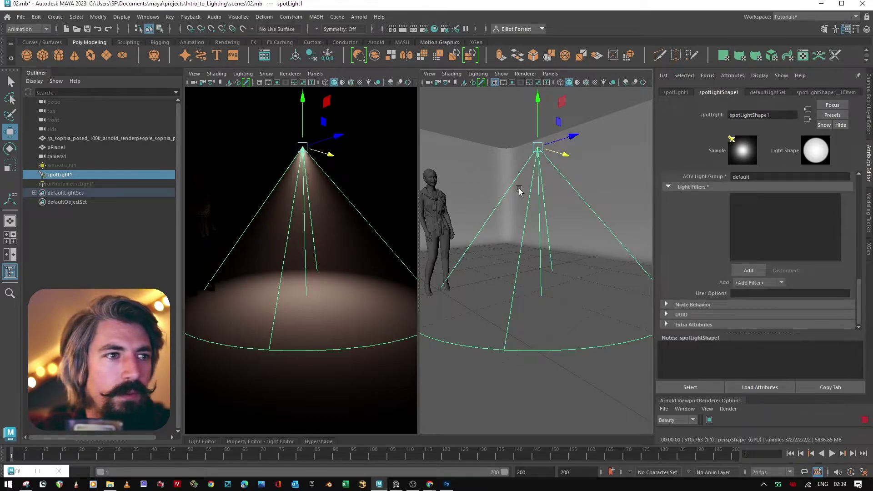
key(Delete)
key(ctrl+z)
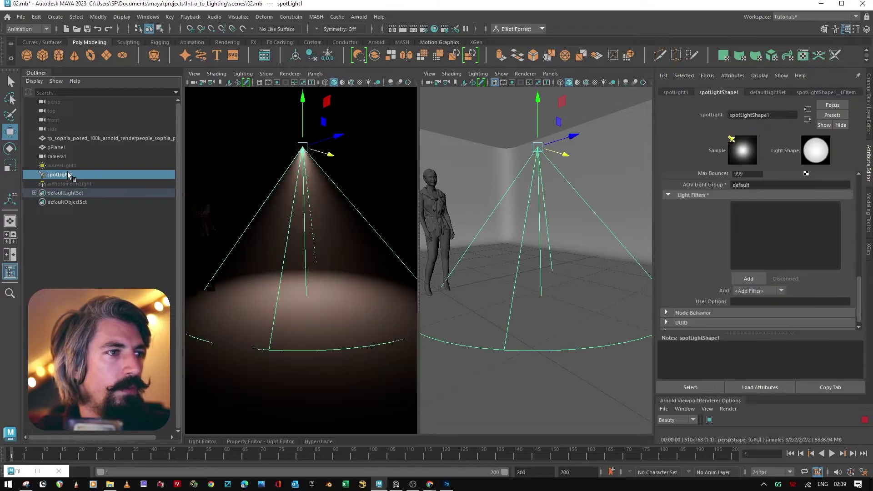
Step: Unhide the area light and the photometric light with Shift+H
click(67, 165)
key(shift+h)
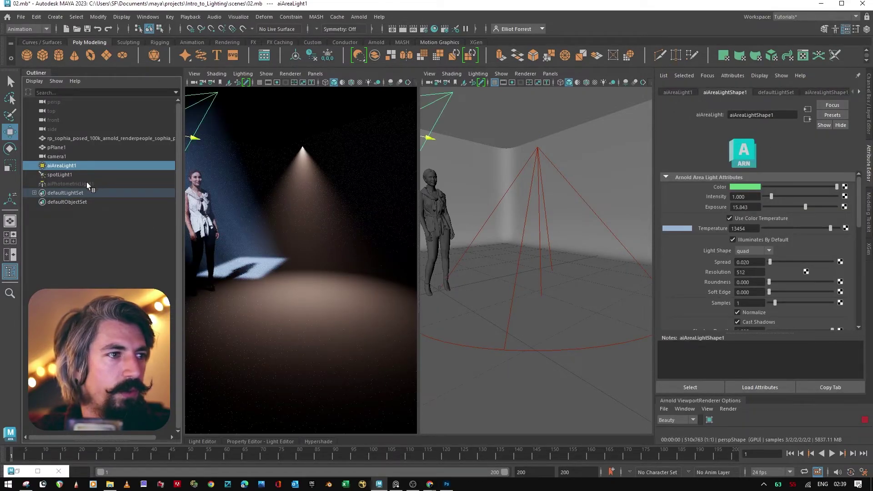
click(86, 184)
key(shift+h)
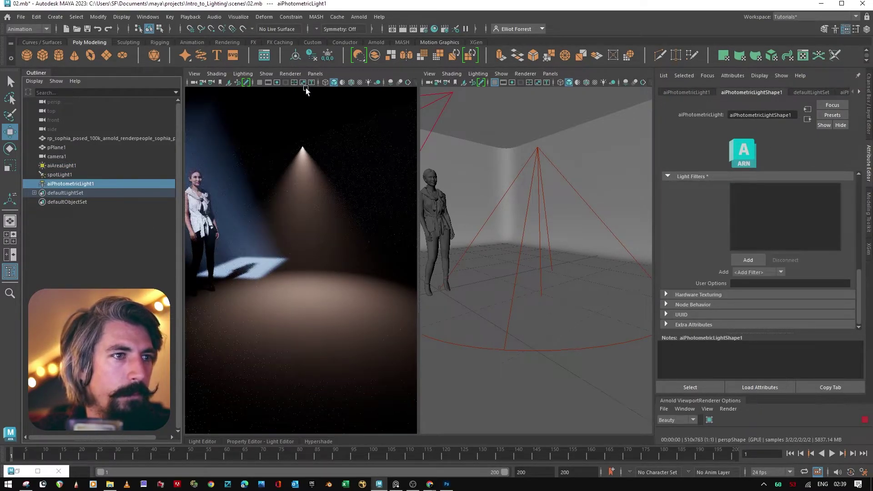
Step: Look through camera1 and rotate the spotlight to aim at the figure
click(312, 73)
mouse_move(337, 83)
click(430, 83)
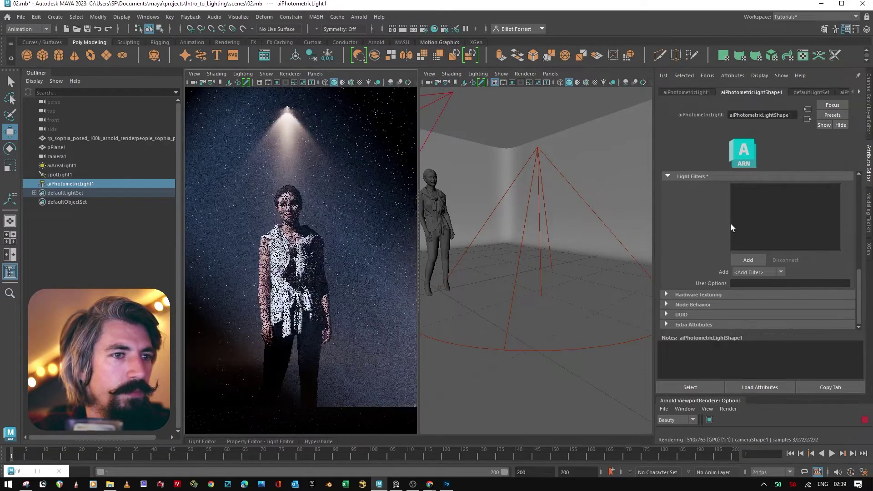
click(536, 146)
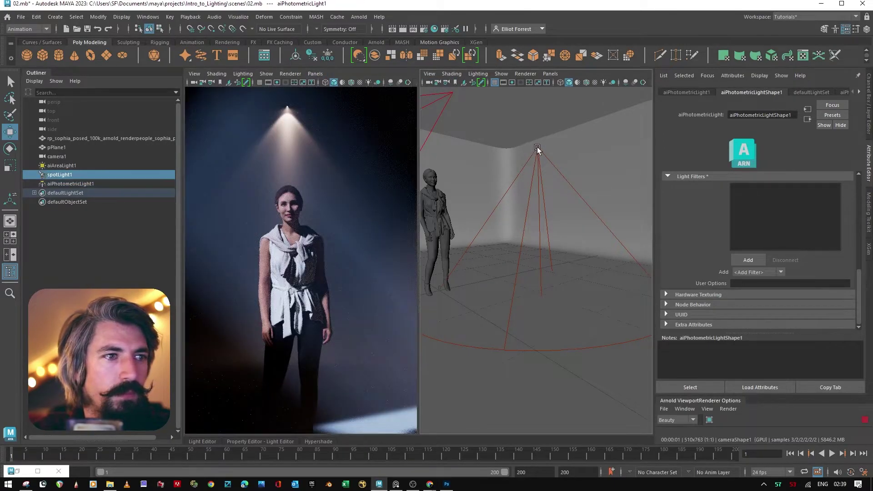
key(e)
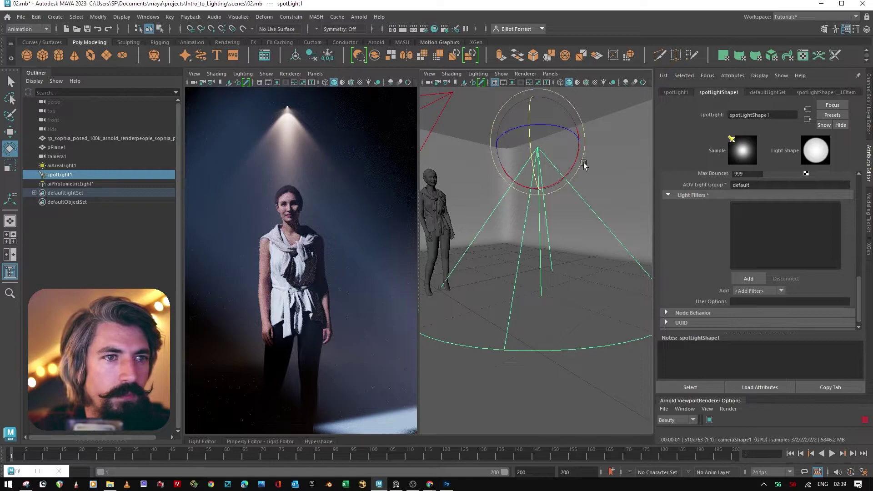
drag(580, 158, 533, 188)
drag(571, 187, 561, 182)
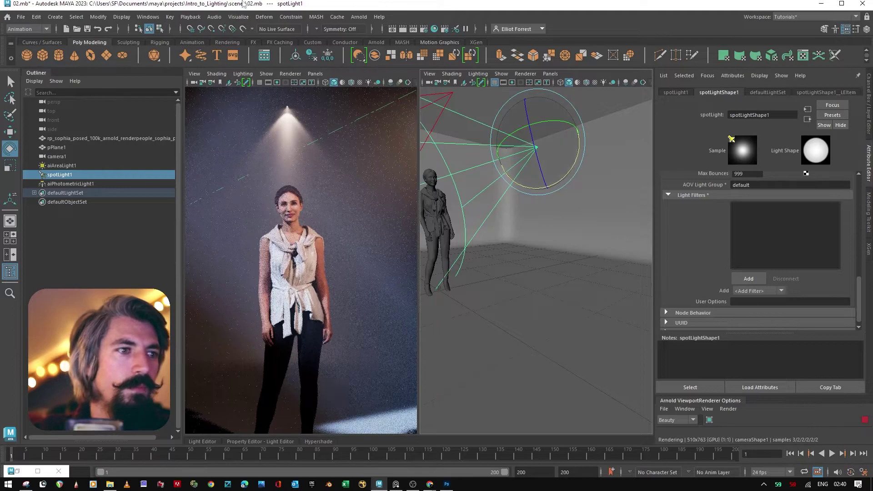
Step: Open the Light Editor tab at the bottom of the window
click(358, 17)
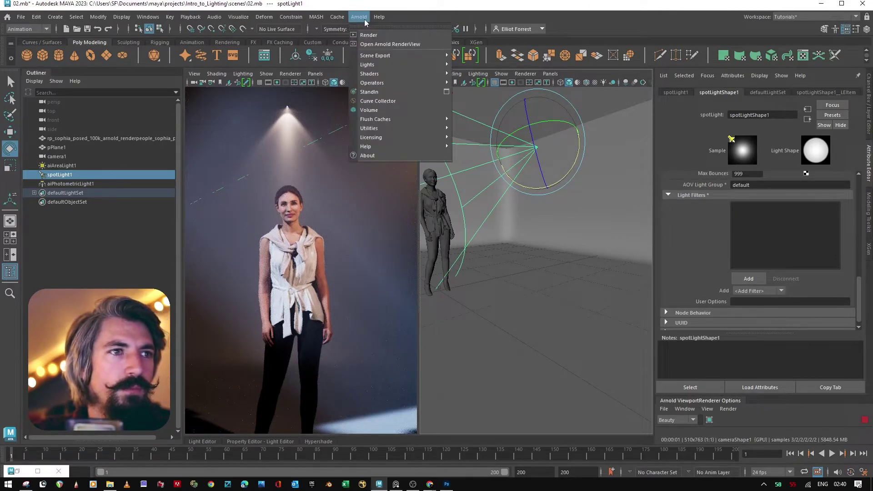
mouse_move(441, 75)
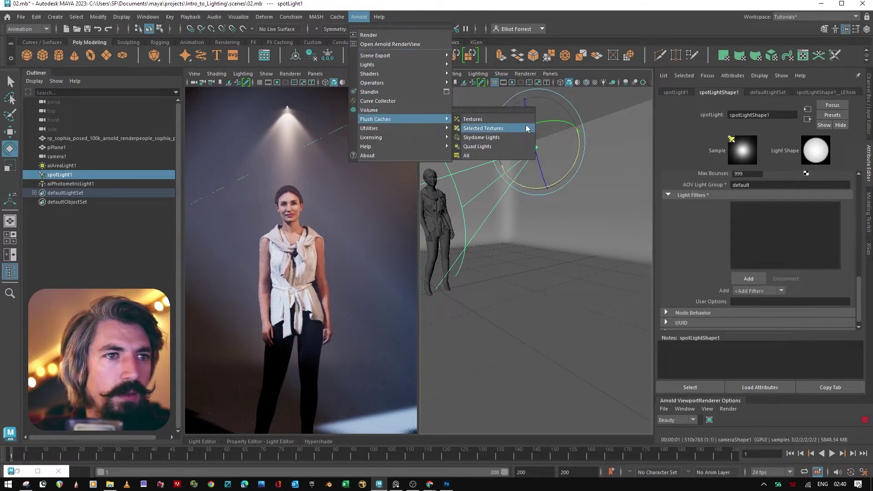
click(361, 355)
scroll(683, 269, up, 10)
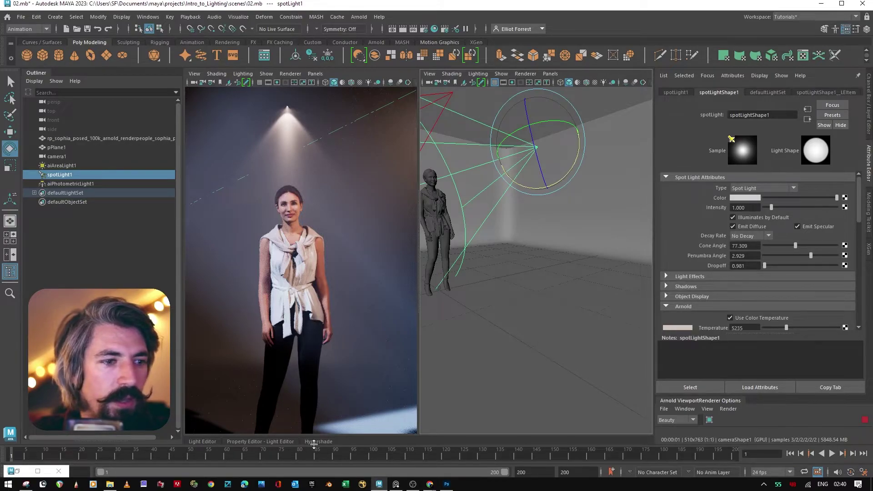
click(208, 443)
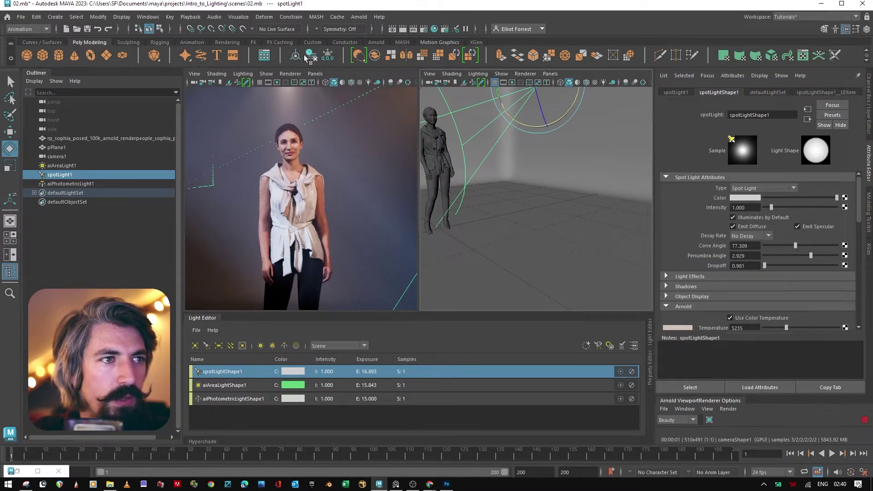
Step: Switch the camera view to Viewport 2.0 and float the Light Editor separately
click(315, 73)
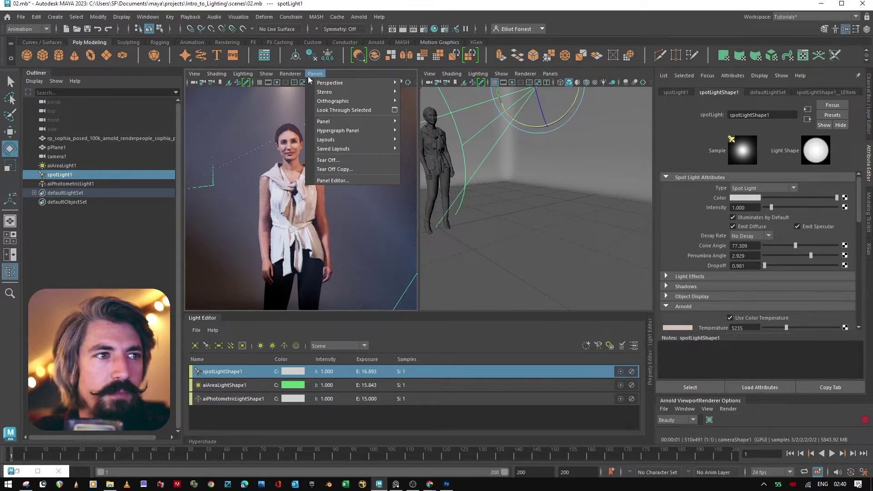
click(300, 95)
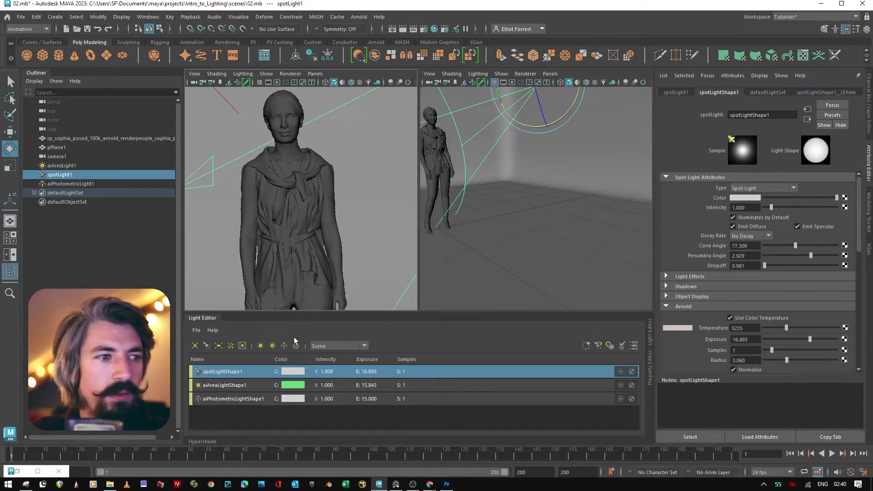
drag(210, 317, 419, 242)
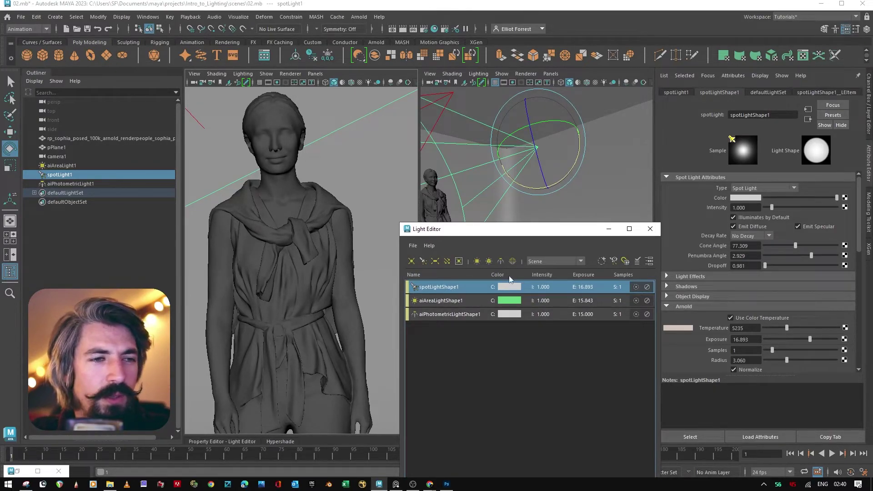
drag(541, 228, 534, 211)
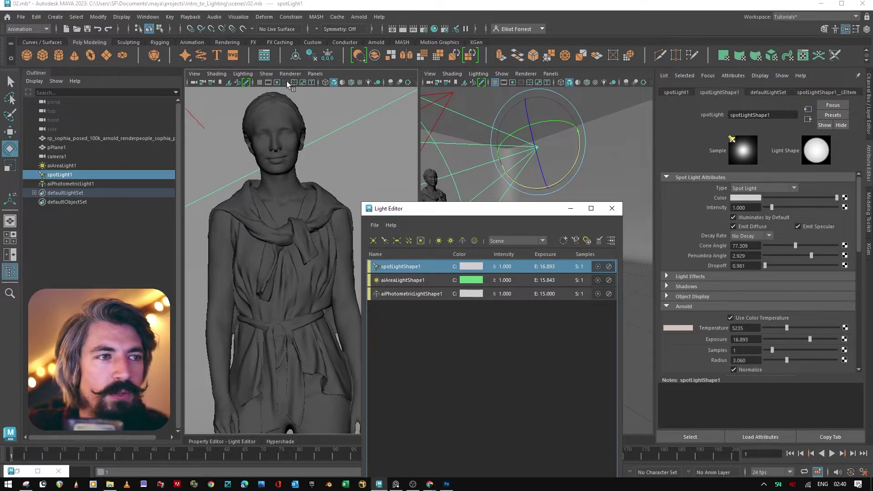
Step: Open the Arnold RenderView and show its Post settings
click(359, 17)
click(402, 46)
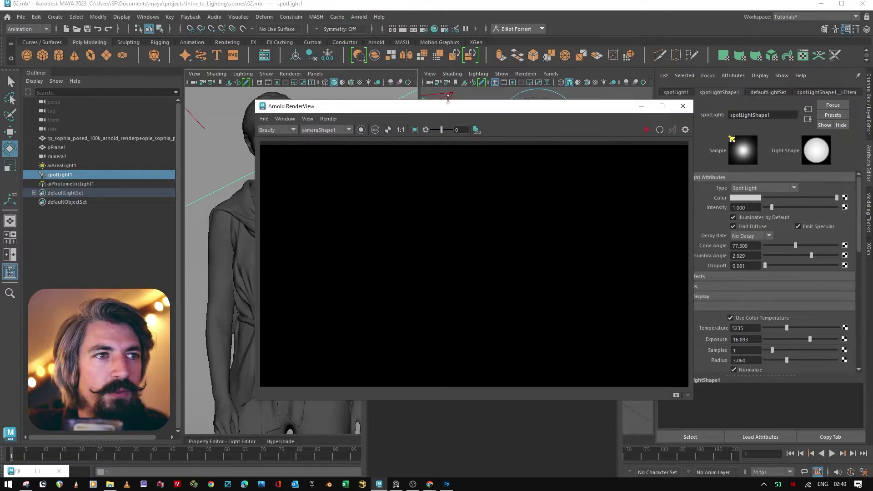
drag(448, 106, 212, 94)
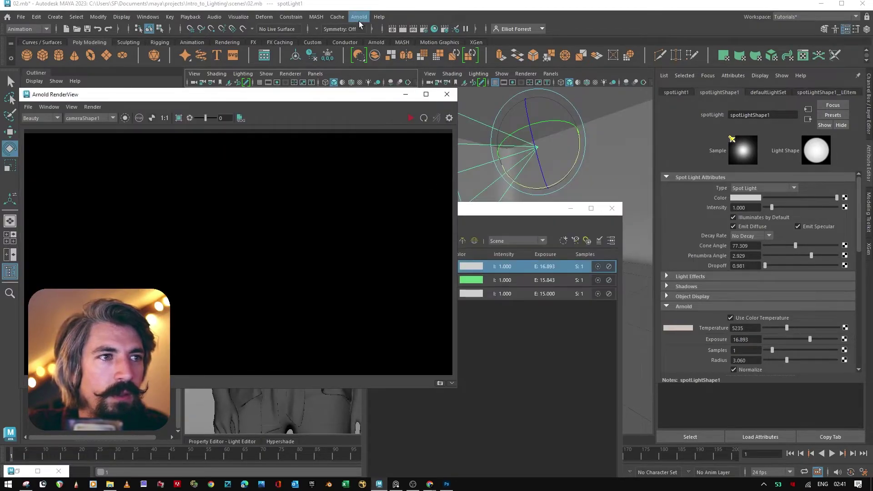
click(449, 118)
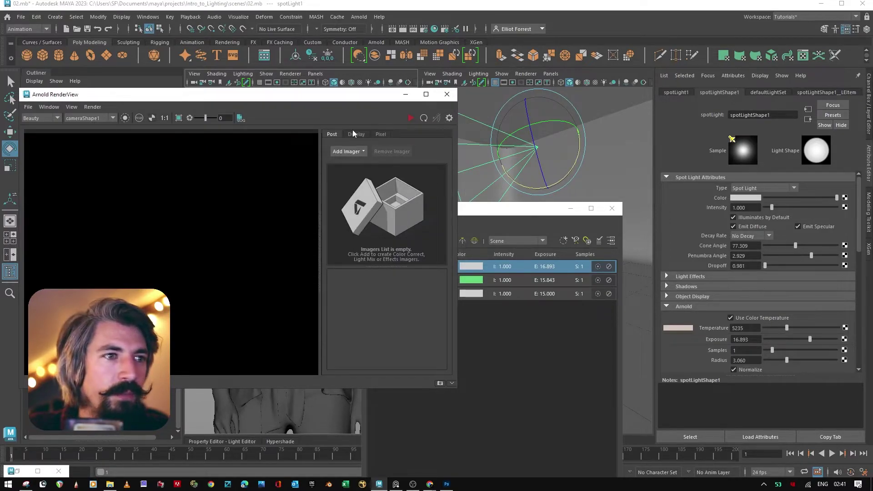
click(356, 152)
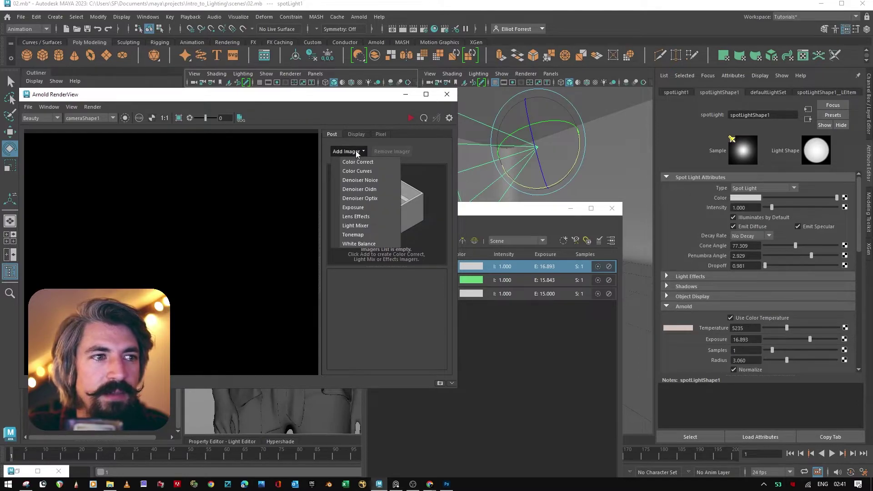
click(356, 151)
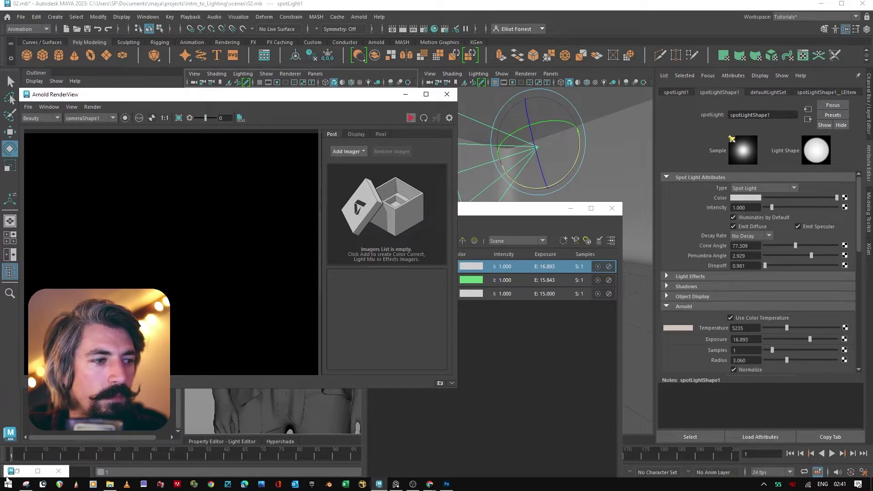
Step: Start rendering the camera view and add an aiImagerLightMixer imager
click(411, 118)
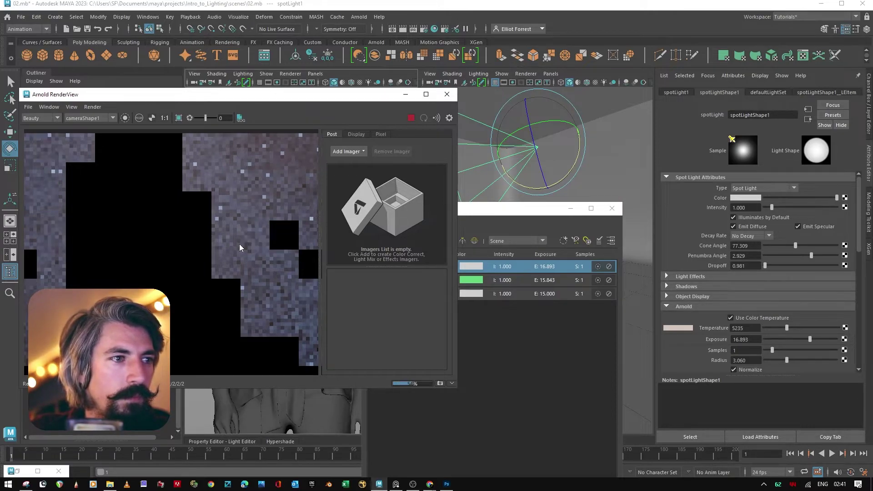
scroll(239, 243, down, 1)
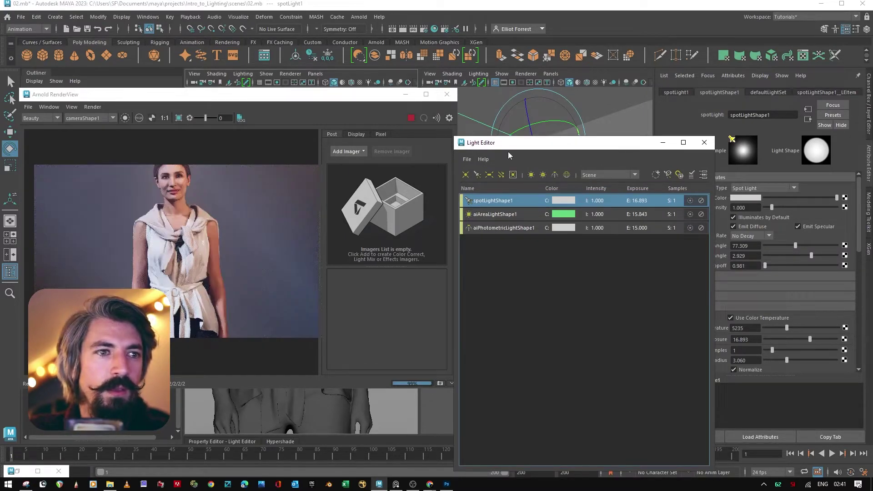
click(348, 151)
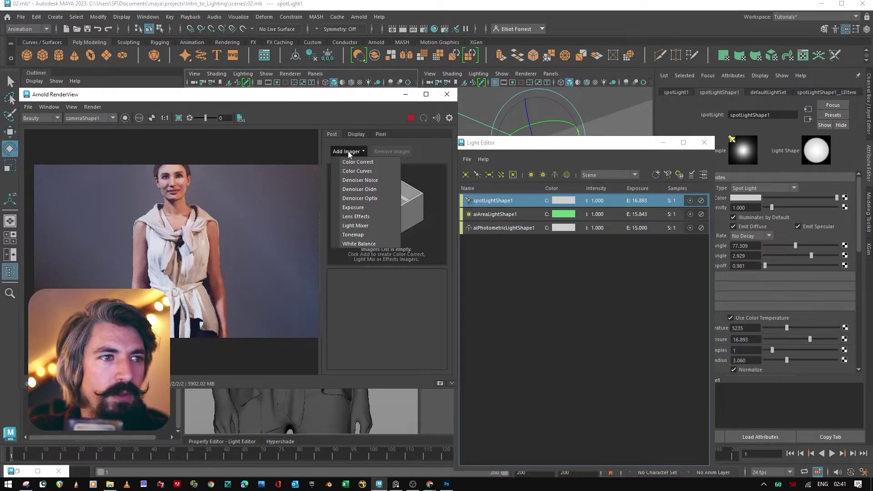
click(365, 225)
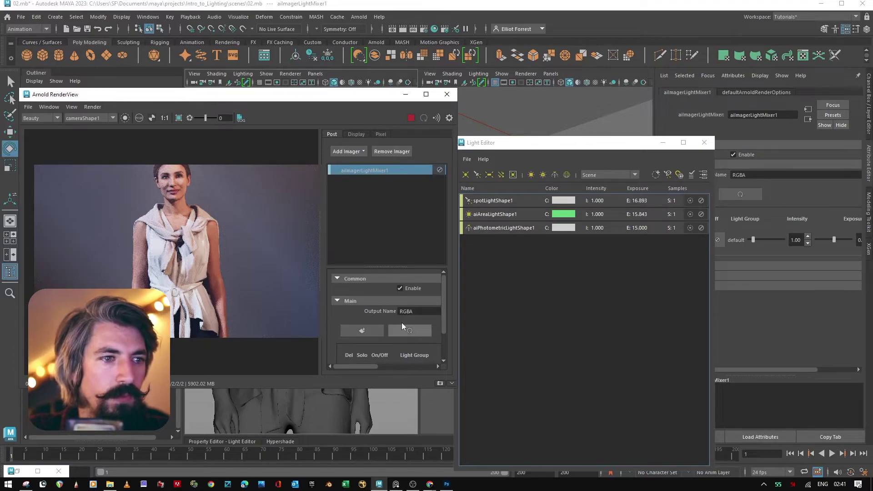
drag(320, 257, 283, 257)
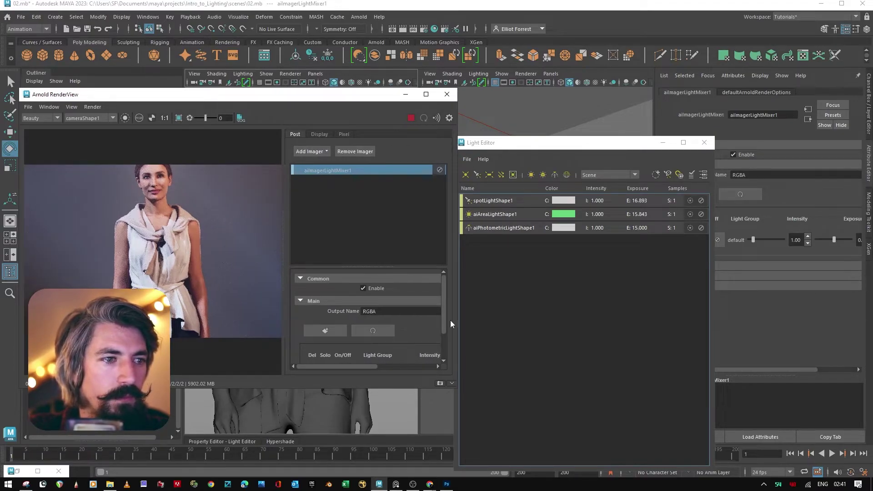
Step: Lower the mixer's default group intensity to 0.93 and select spotLightShape1 in the Light Editor
scroll(412, 337, down, 5)
scroll(412, 336, down, 4)
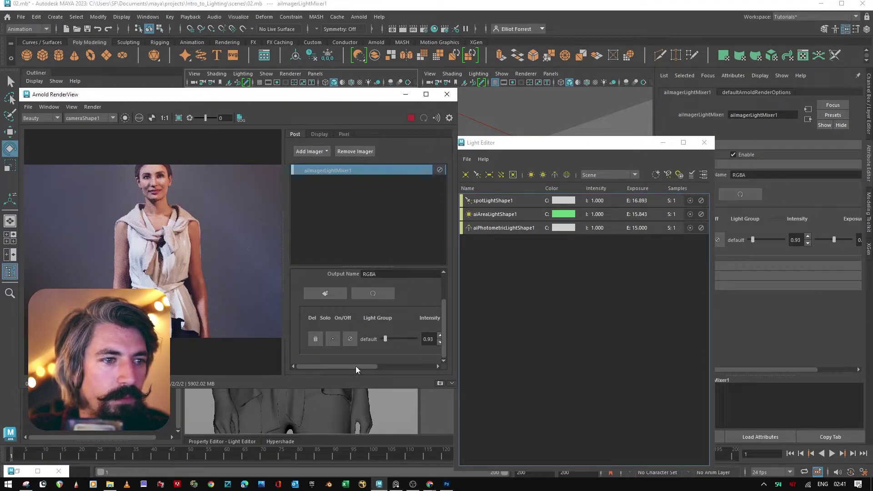
mouse_move(355, 366)
mouse_down()
mouse_move(367, 366)
mouse_move(353, 365)
mouse_up()
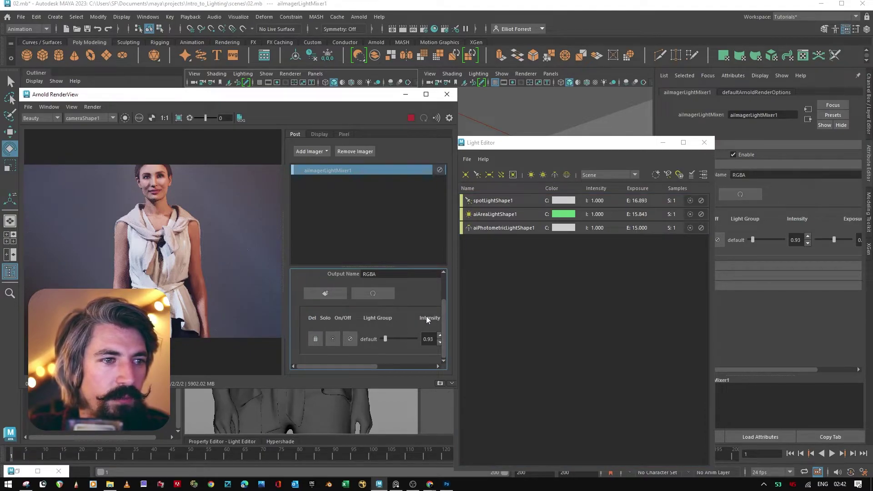
scroll(426, 319, up, 1)
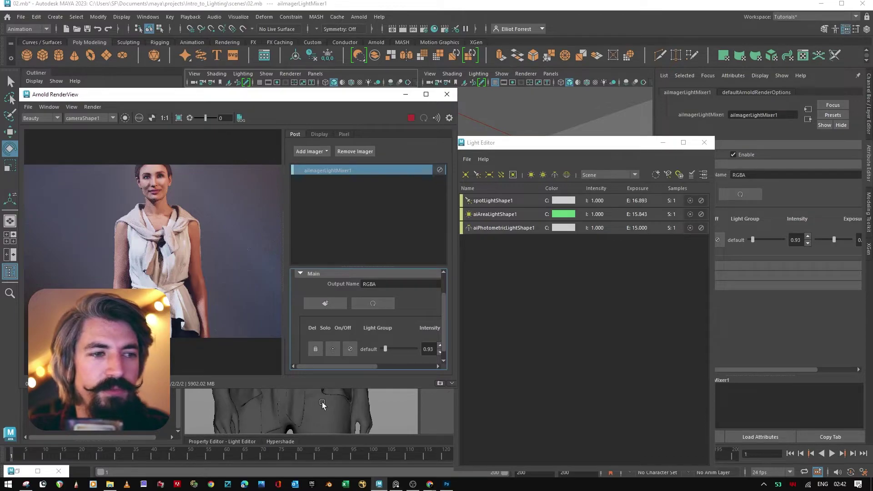
scroll(384, 320, up, 3)
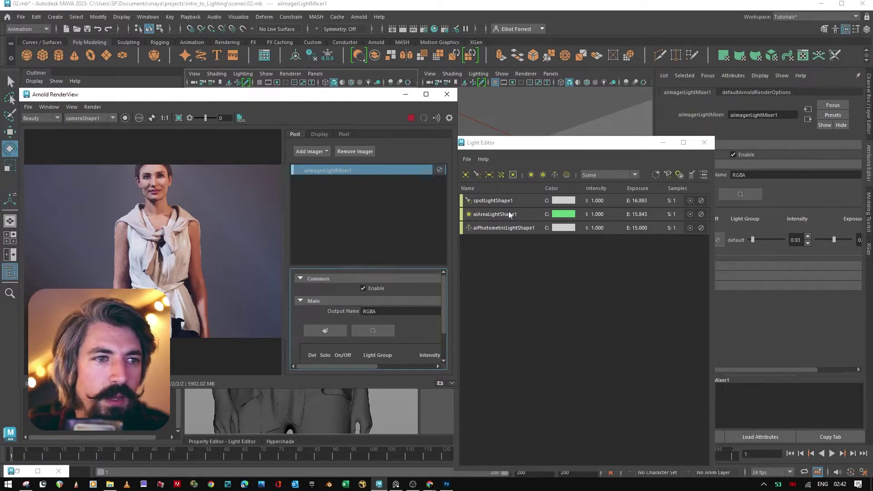
click(510, 151)
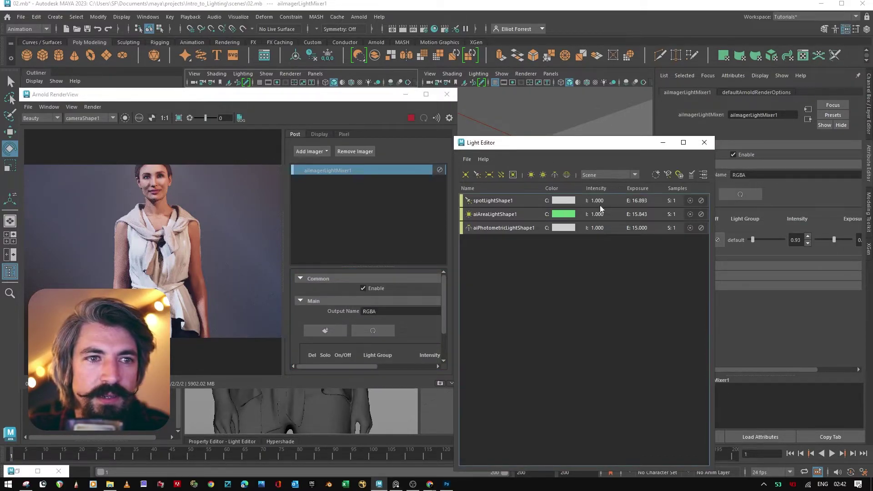
click(498, 203)
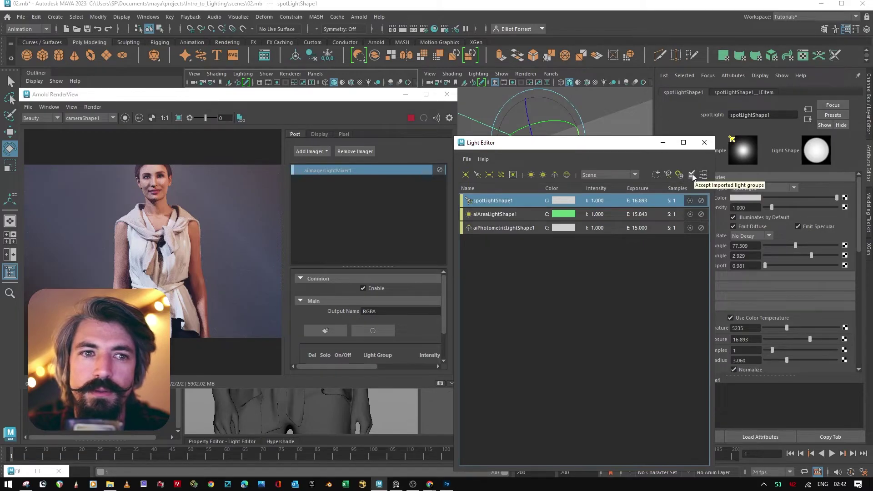
Step: Create two light groups in the Light Editor named SPOTLIGHTS and KEYLIGHT
click(655, 176)
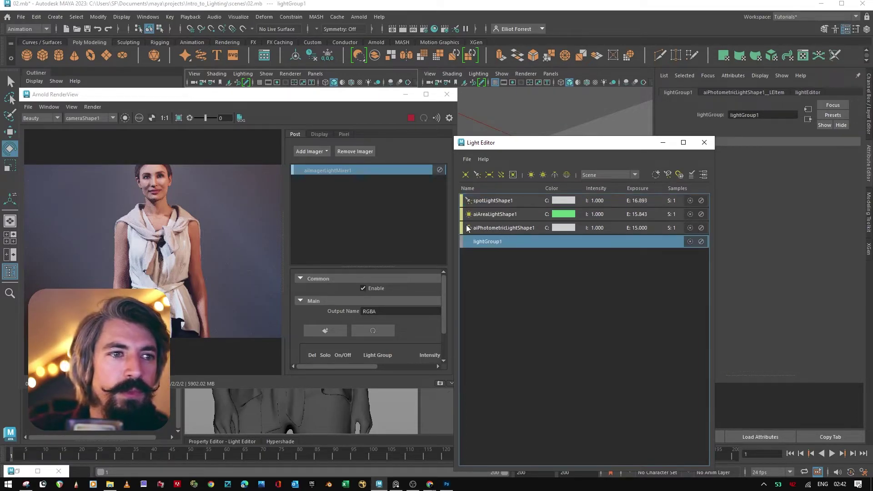
double_click(484, 242)
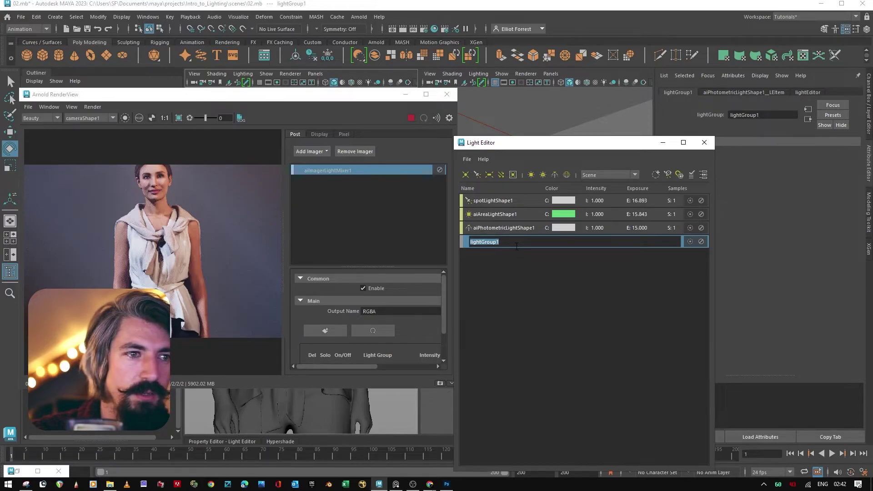
text(SPOT)
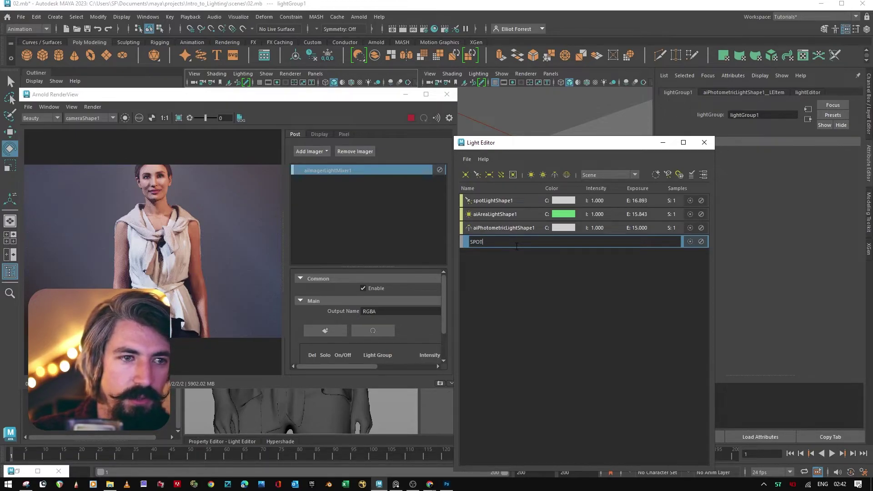
text(LIGHTS)
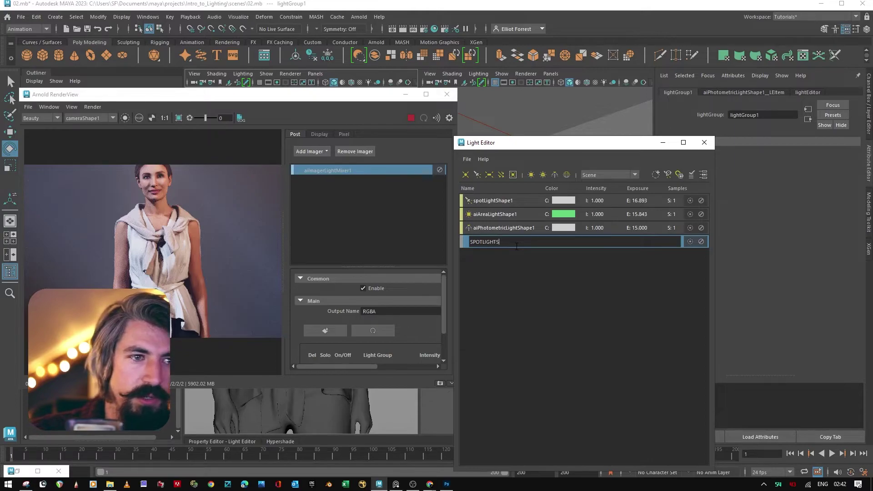
key(Return)
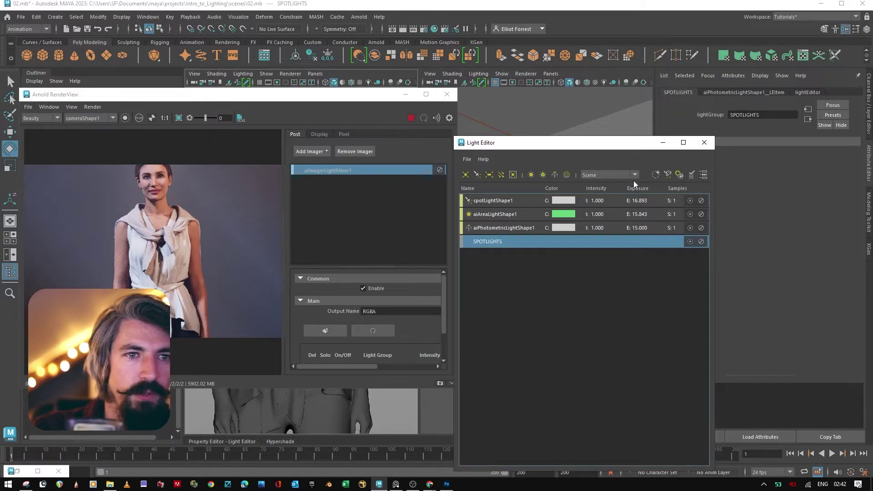
click(655, 176)
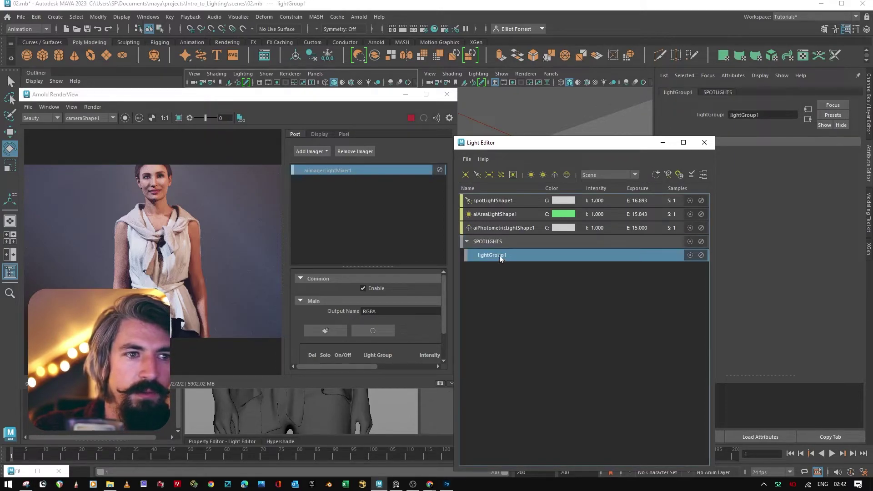
drag(501, 258, 496, 234)
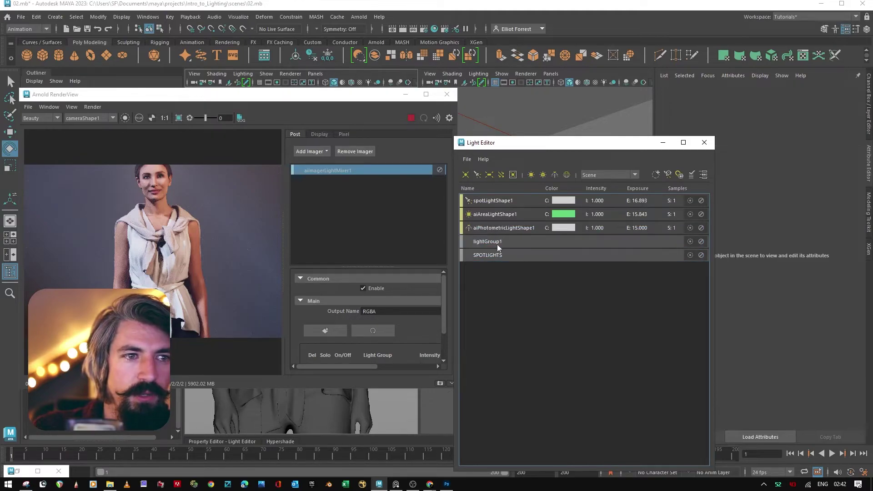
double_click(492, 243)
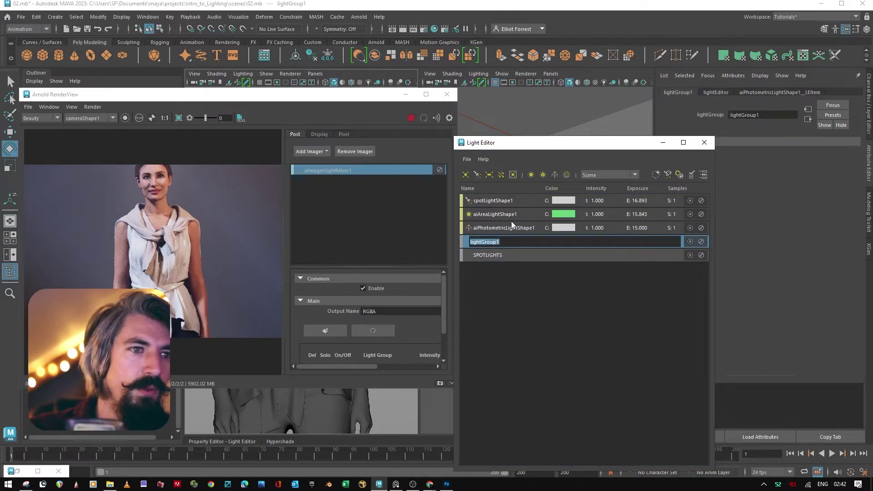
text(KEYLIGHT)
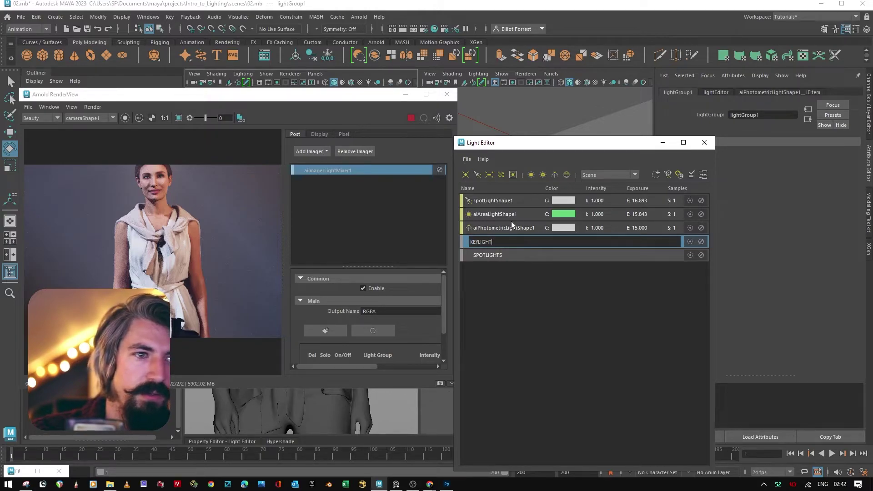
key(Return)
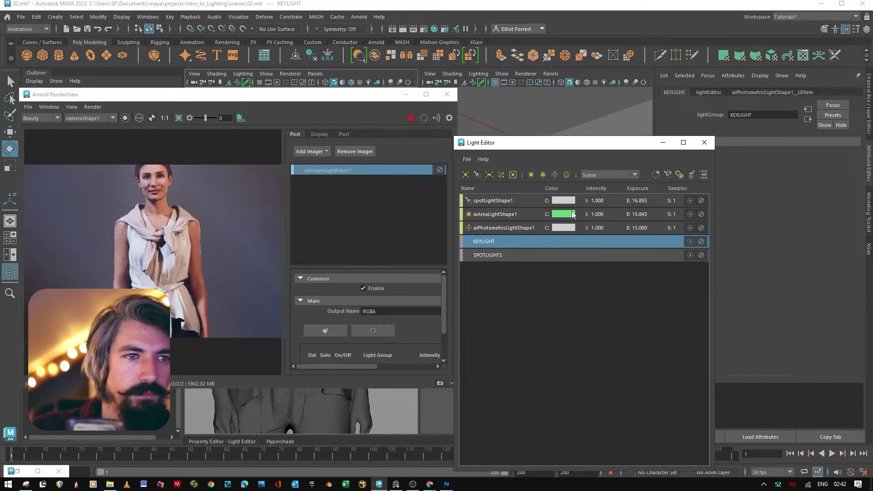
Step: Add an IES light group, then move the photometric light into IES and the area light into KEYLIGHT
click(656, 175)
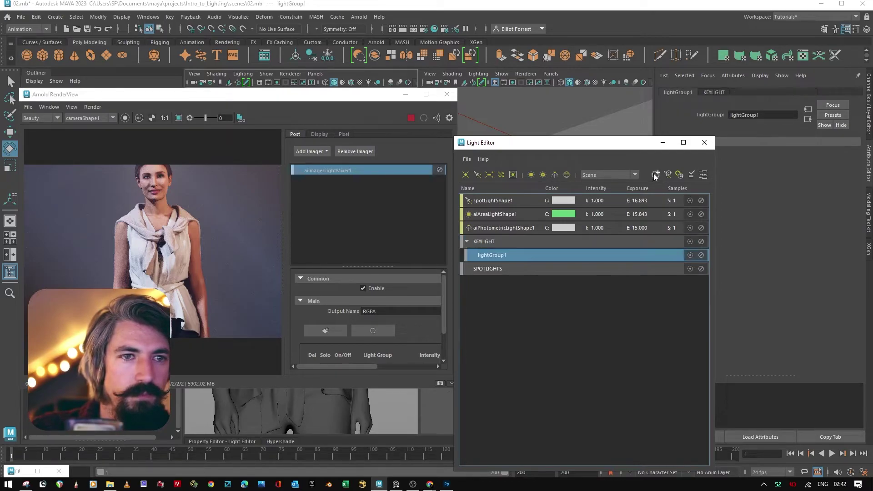
drag(492, 255, 496, 274)
double_click(488, 268)
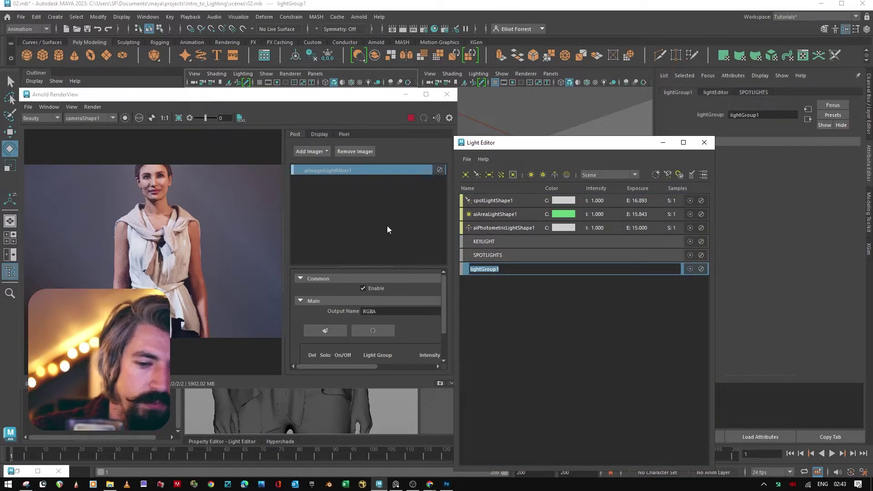
text(IES)
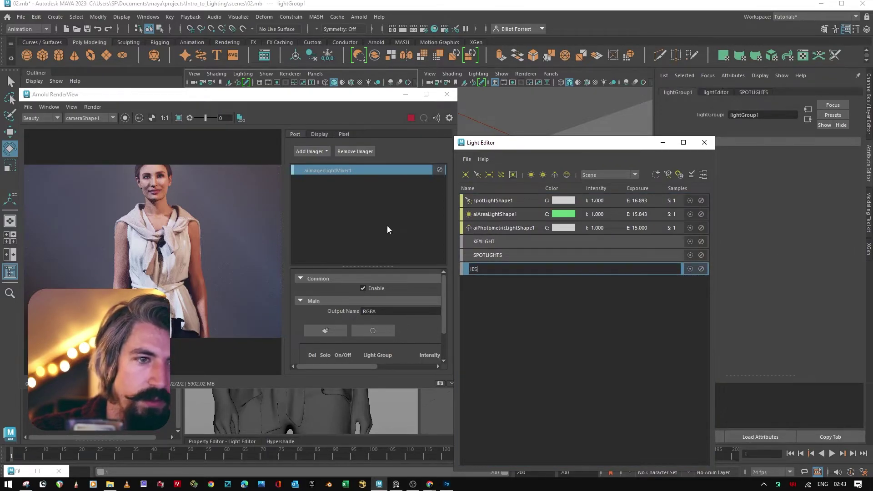
key(Return)
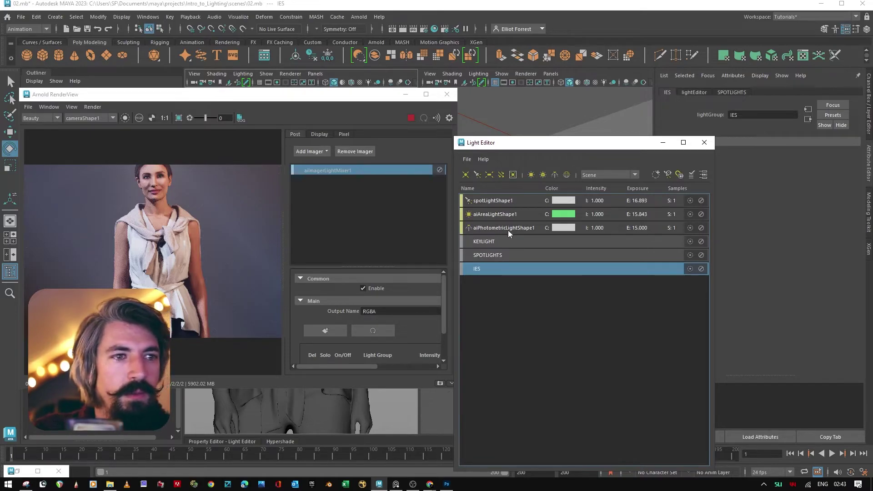
drag(508, 230, 495, 283)
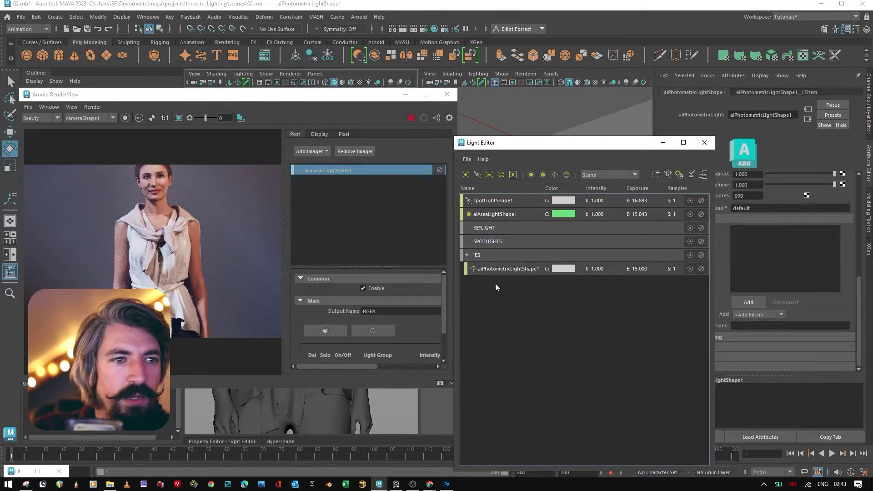
click(496, 213)
drag(496, 213, 499, 240)
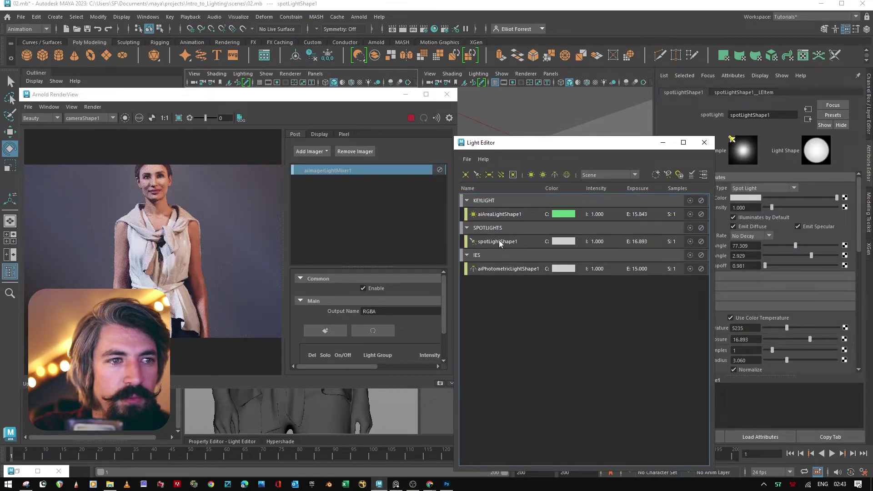
Step: Show aiAreaLightShape1's attributes with the Light Editor moved aside
click(500, 214)
click(498, 205)
click(502, 216)
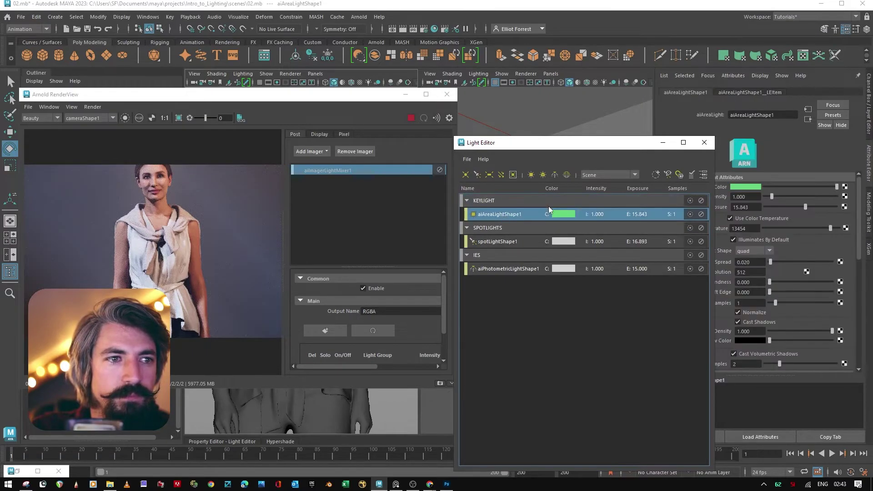
drag(595, 149, 561, 136)
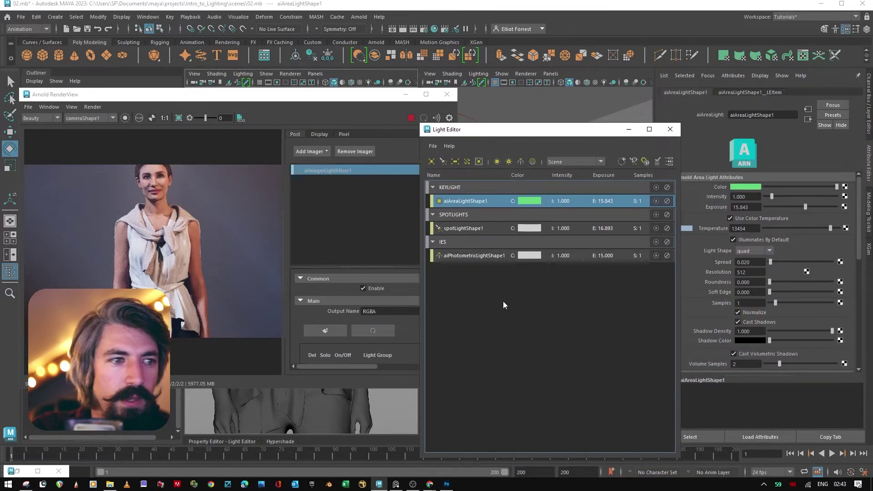
scroll(375, 334, down, 2)
scroll(376, 336, down, 1)
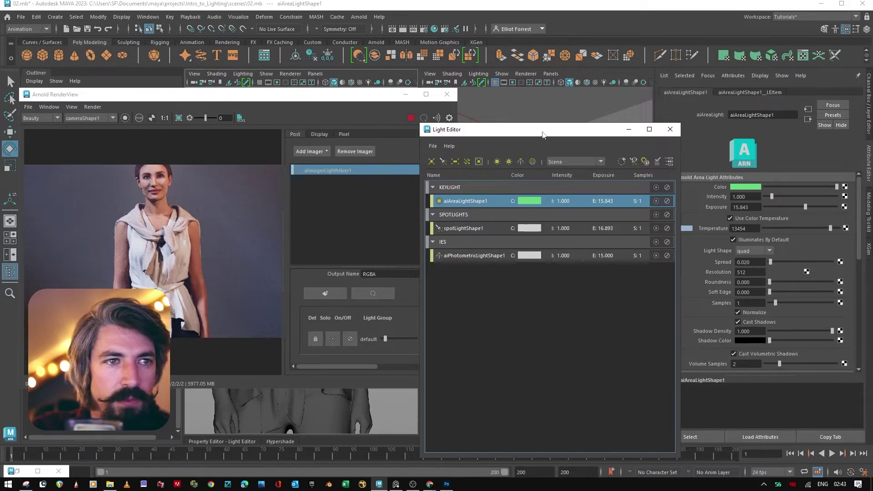
drag(505, 129, 482, 102)
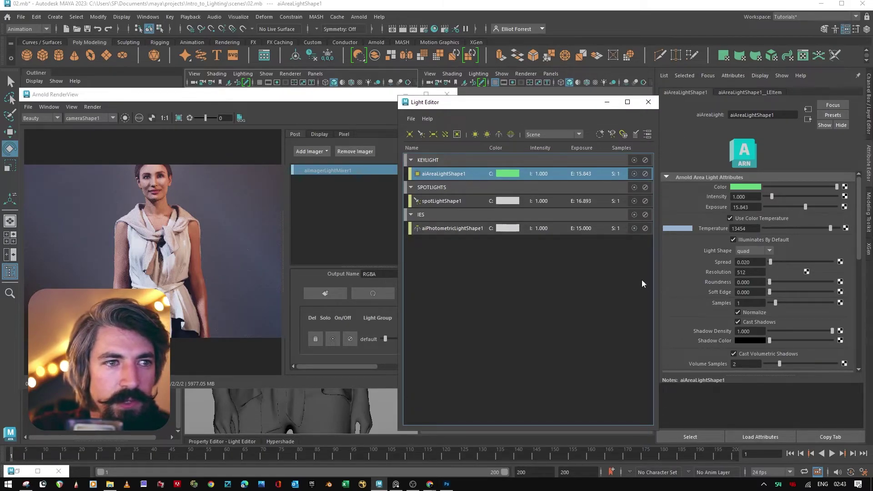
Step: Set the area light's AOV Light Group to KEYLIGHT
scroll(711, 302, down, 5)
scroll(711, 302, down, 3)
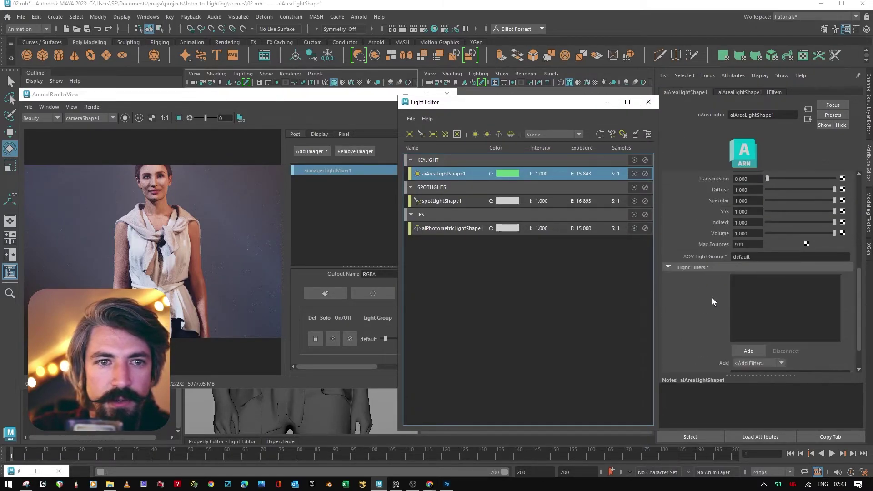
double_click(751, 257)
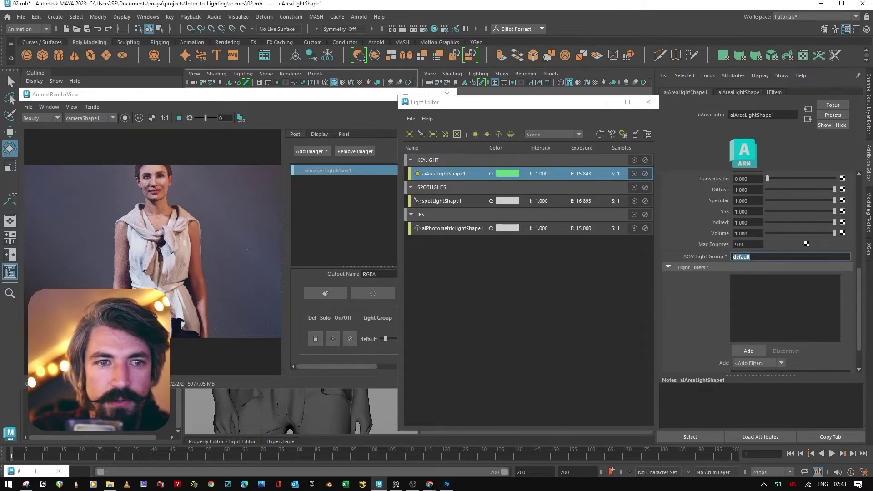
click(752, 258)
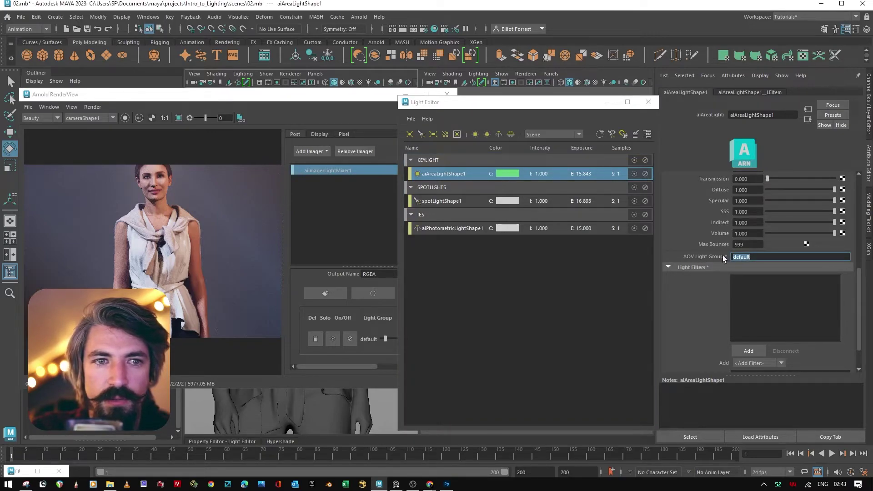
double_click(766, 257)
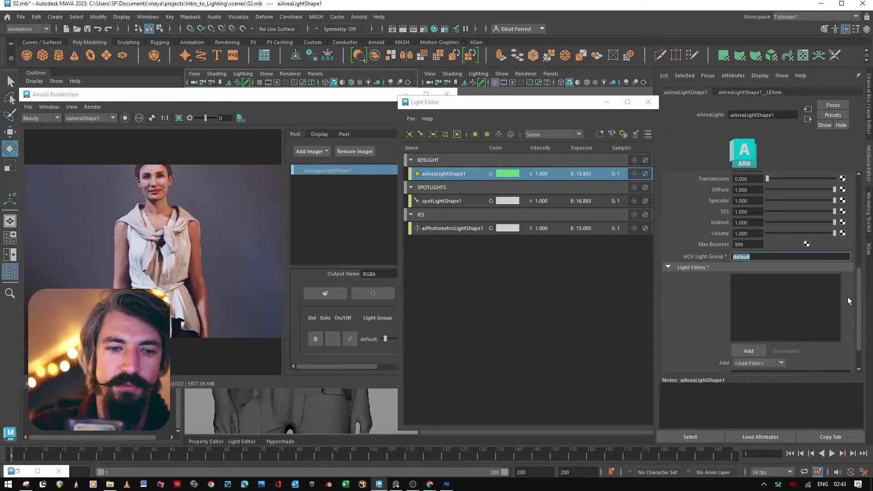
text(KEYLIGHT)
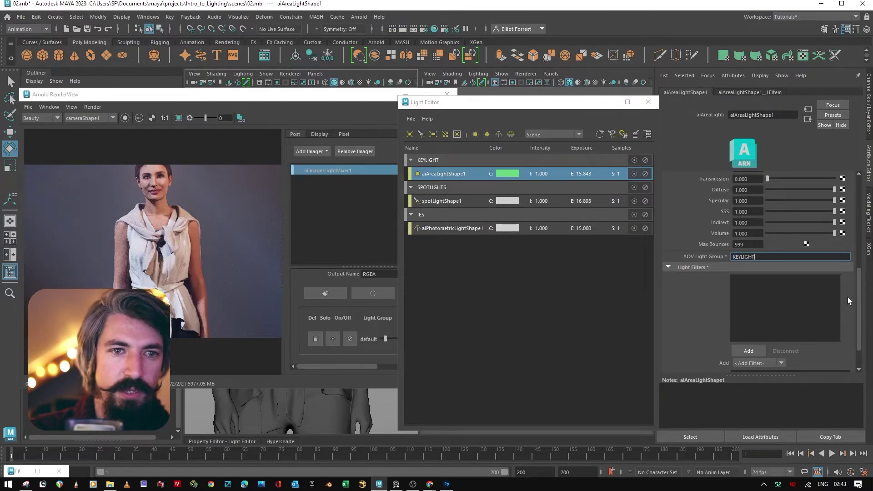
key(Return)
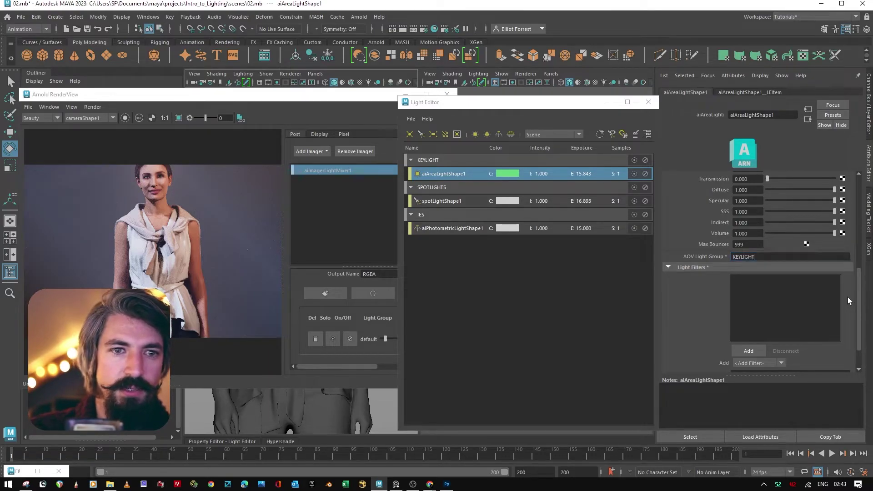
Step: Set spotLightShape1's AOV Light Group to SPOTLIGHTS
click(473, 205)
click(472, 205)
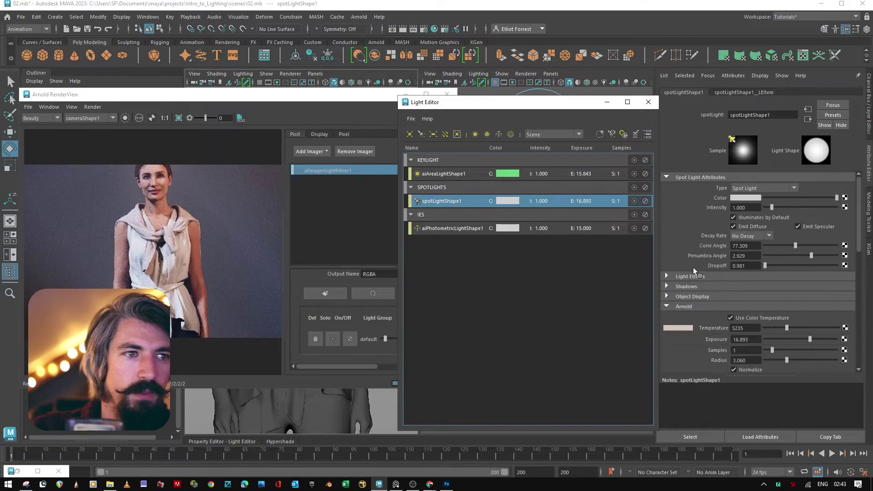
scroll(720, 321, down, 5)
scroll(721, 320, down, 2)
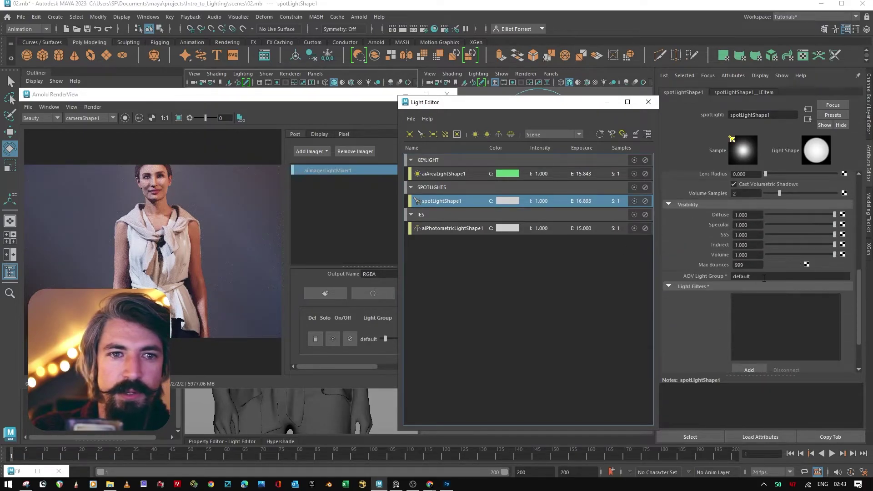
double_click(745, 276)
text(SPOTLIGHTS)
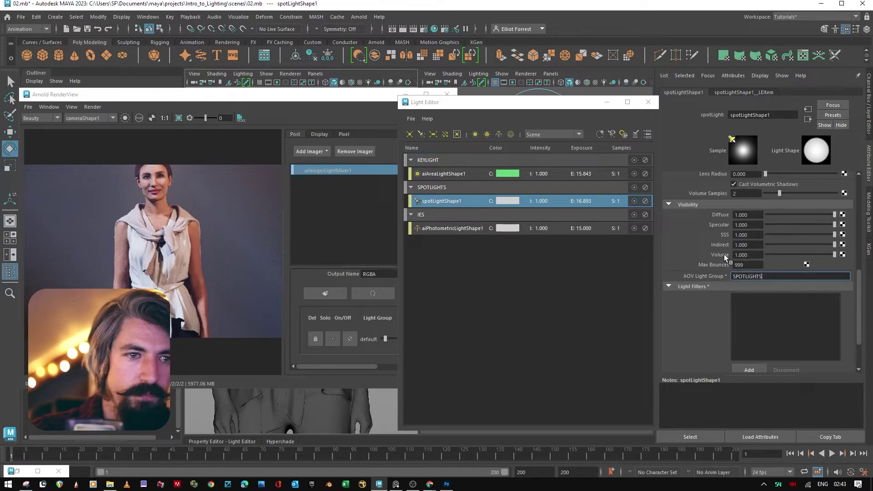
key(Return)
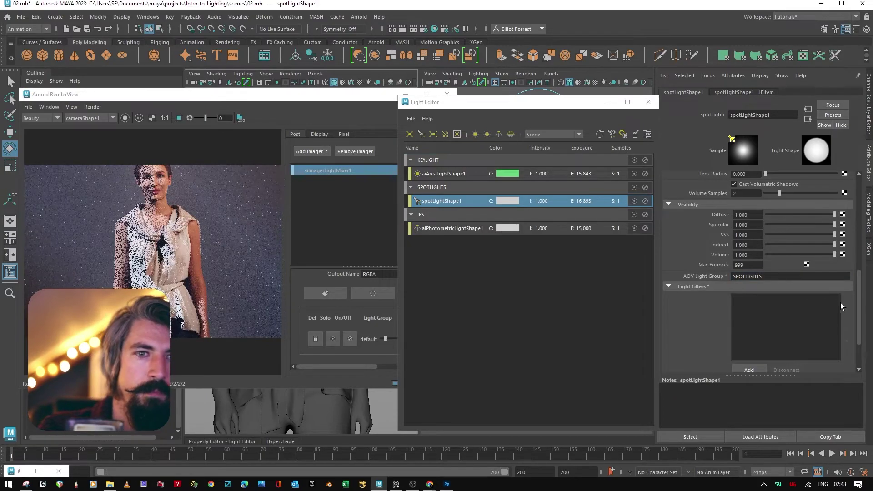
Step: Set aiPhotometricLightShape1's AOV Light Group to IES
click(454, 228)
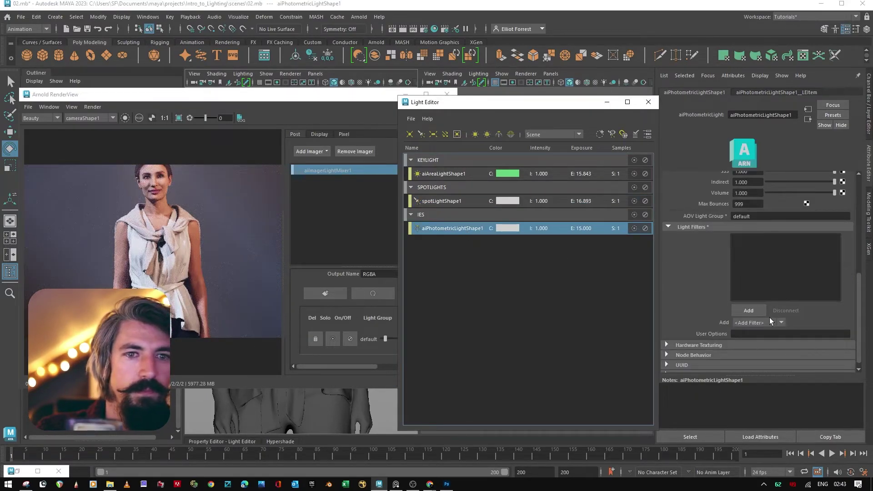
click(746, 217)
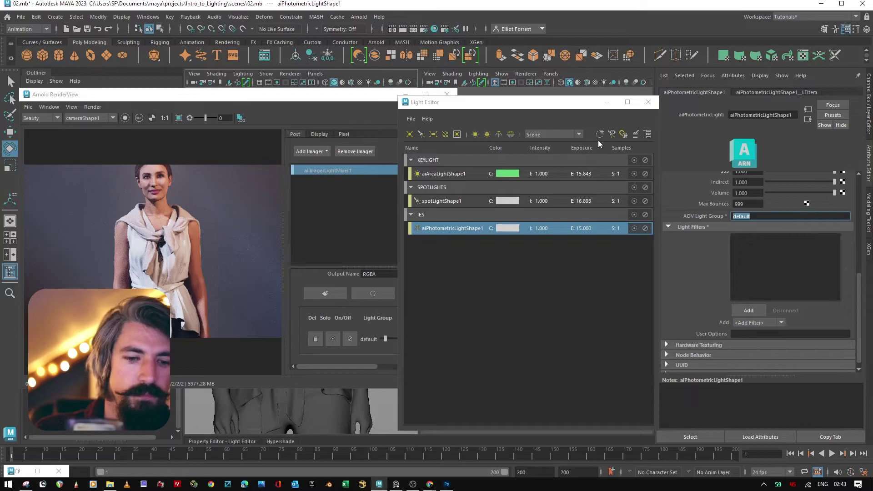
text(IES)
key(Return)
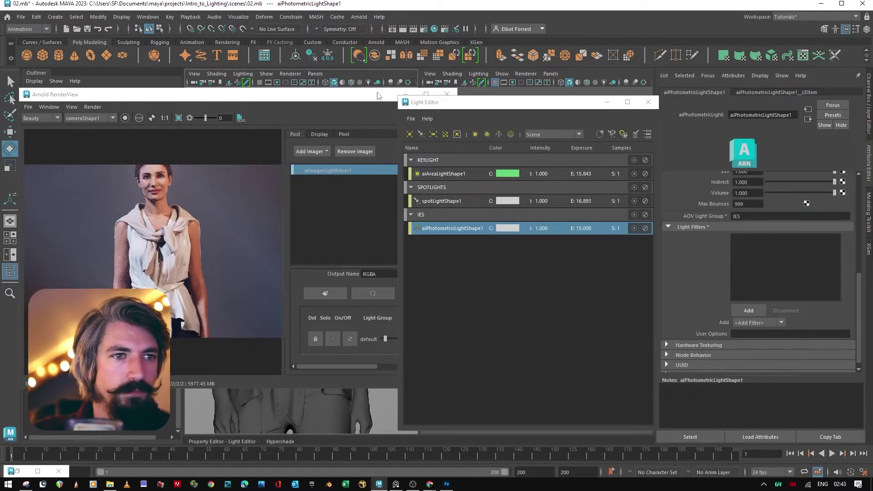
Step: Enlarge the Arnold RenderView and refresh the light mixer to load the scene's light groups
drag(272, 94, 381, 75)
drag(568, 162, 636, 162)
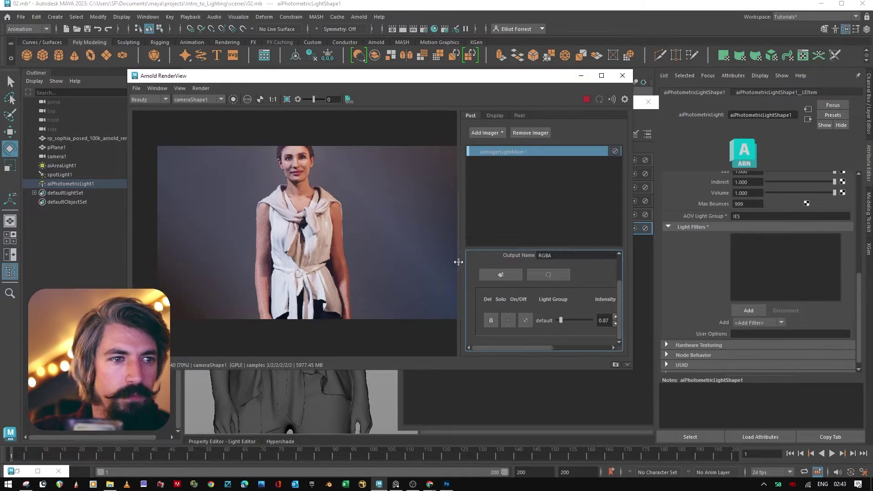
drag(458, 262, 427, 262)
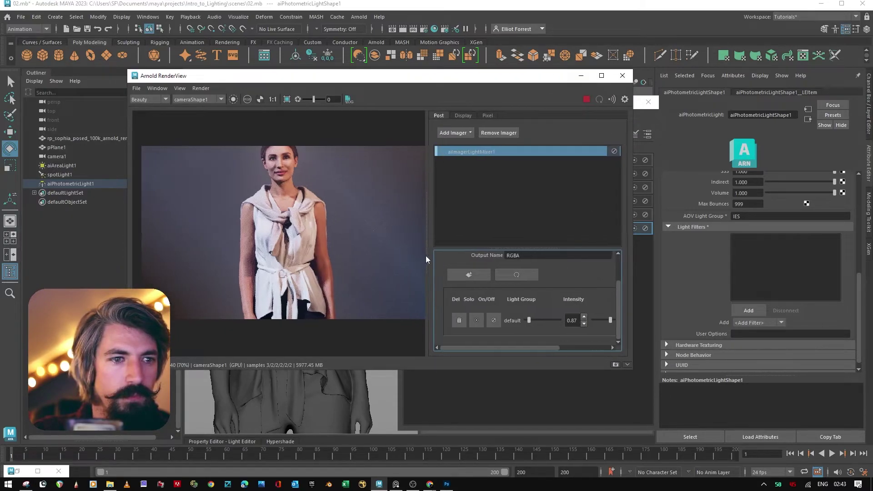
click(517, 275)
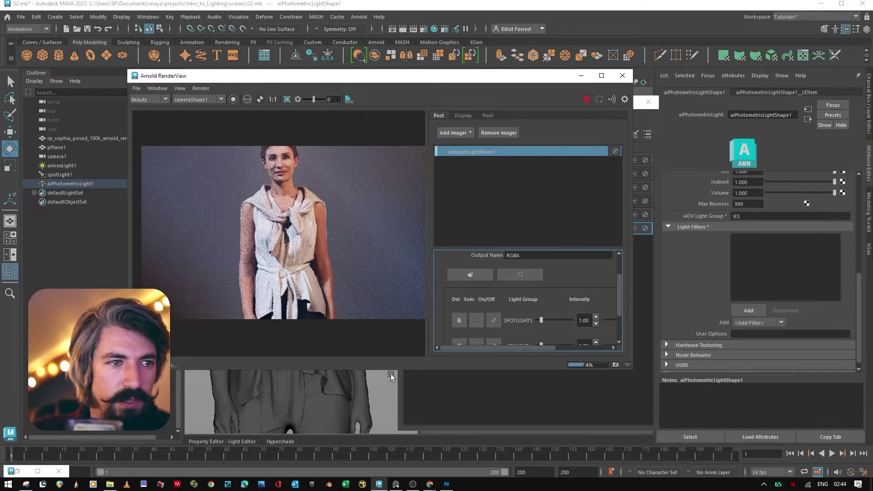
Step: Maximize the render view and widen the mixer to reveal exposure and tint controls
click(601, 76)
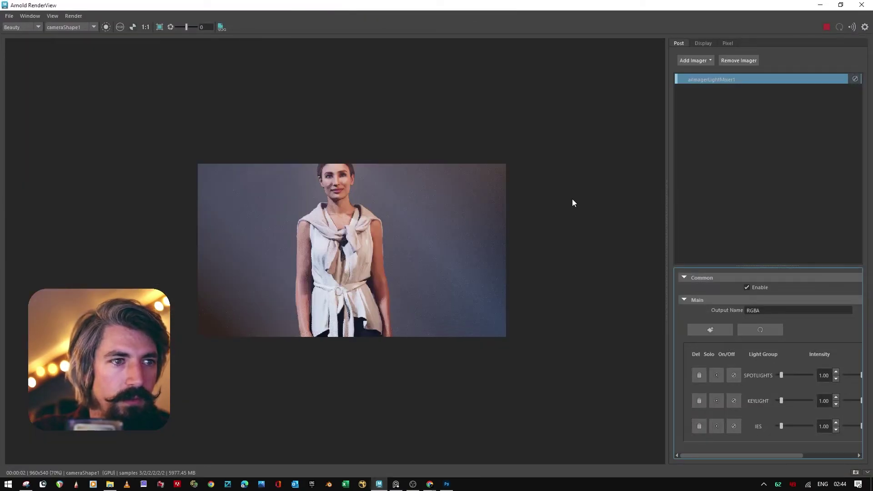
scroll(442, 203, up, 1)
scroll(446, 203, up, 1)
scroll(409, 182, down, 1)
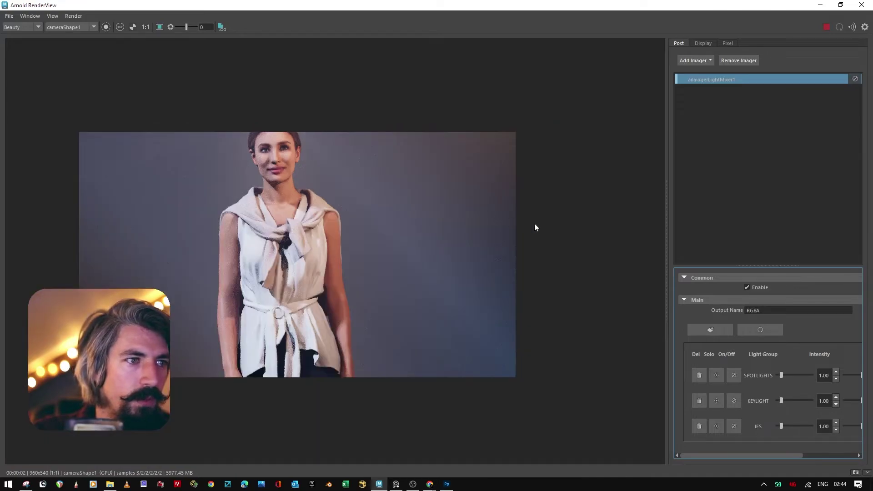
drag(664, 304, 489, 300)
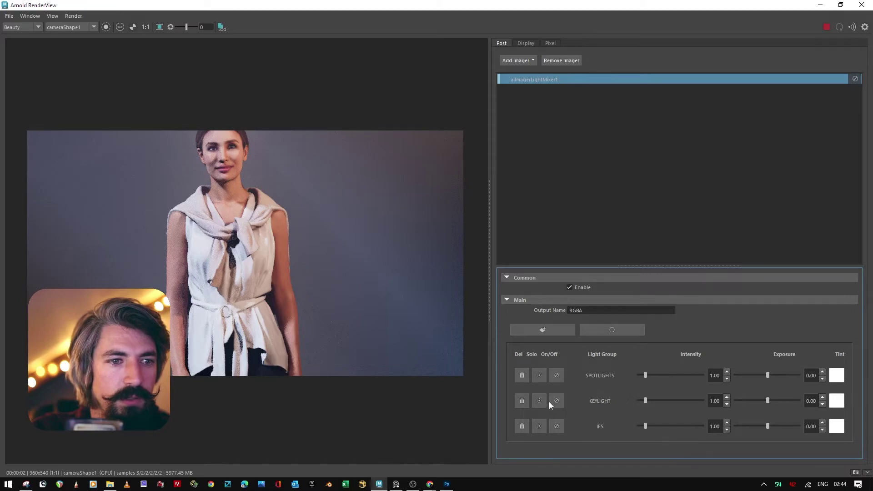
Step: Test Solo on SPOTLIGHTS and KEYLIGHT, then restore the render view to a window
click(539, 377)
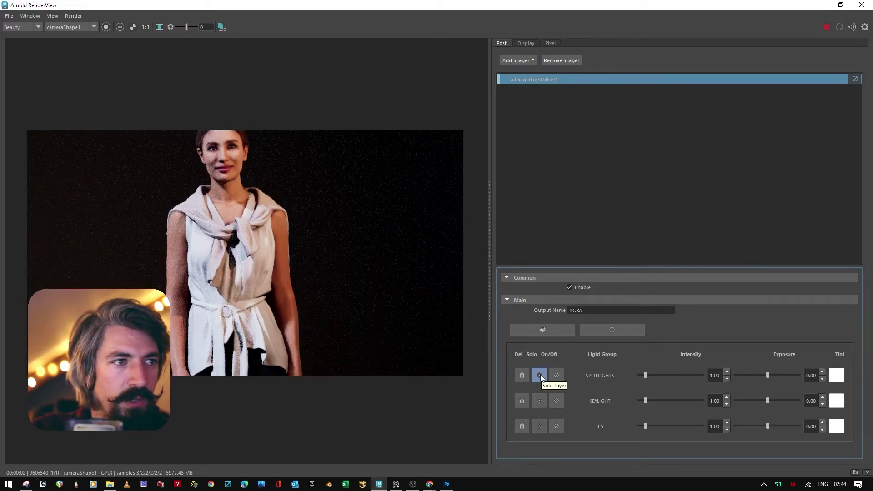
click(540, 376)
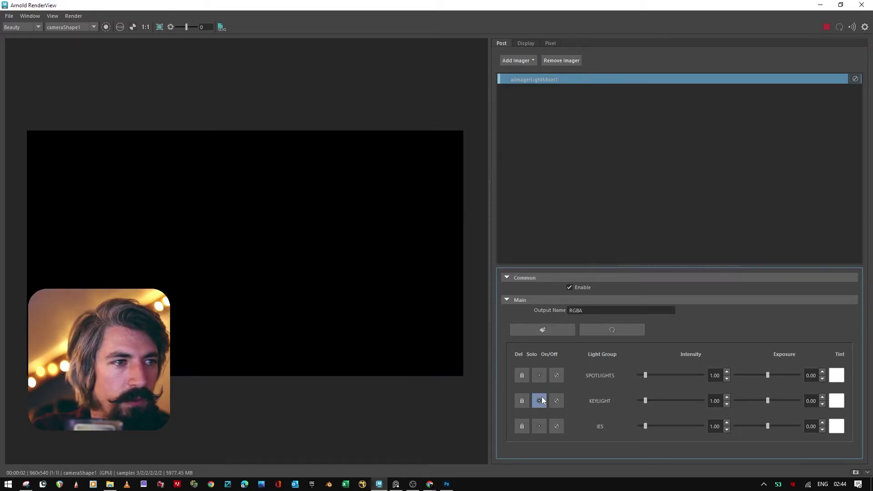
click(540, 401)
click(540, 401)
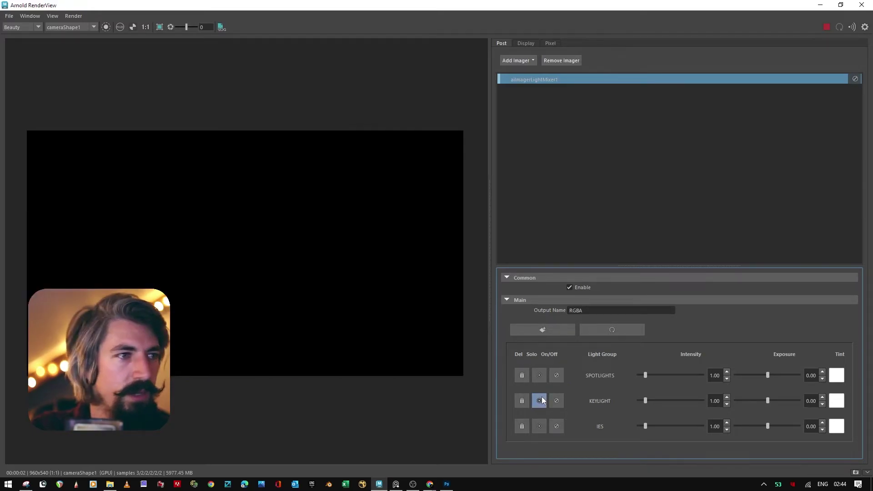
click(539, 401)
drag(479, 177, 464, 315)
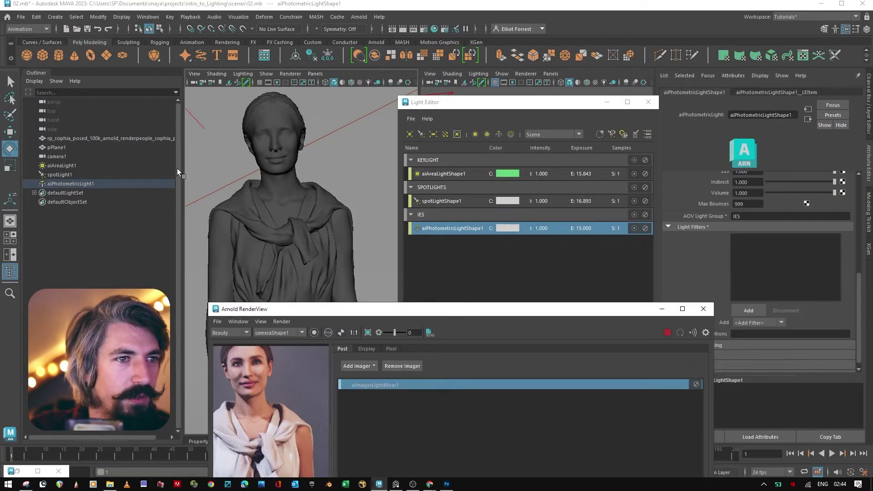
click(428, 174)
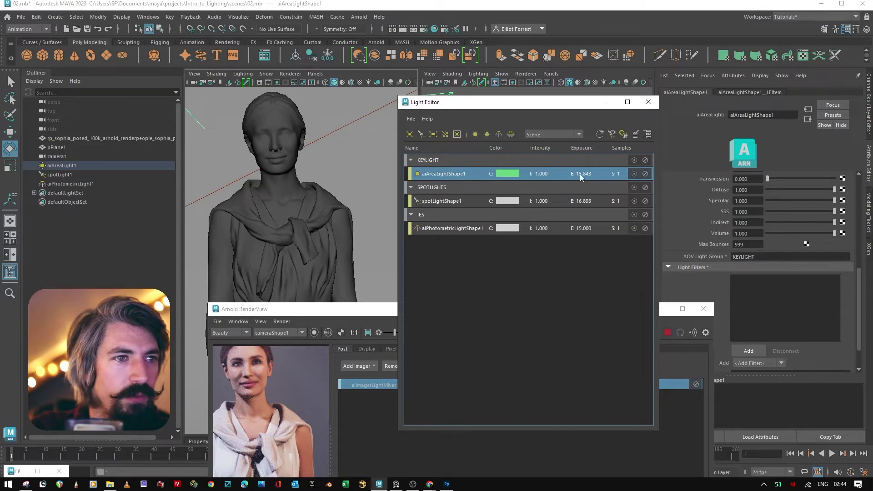
click(634, 174)
drag(367, 313, 324, 292)
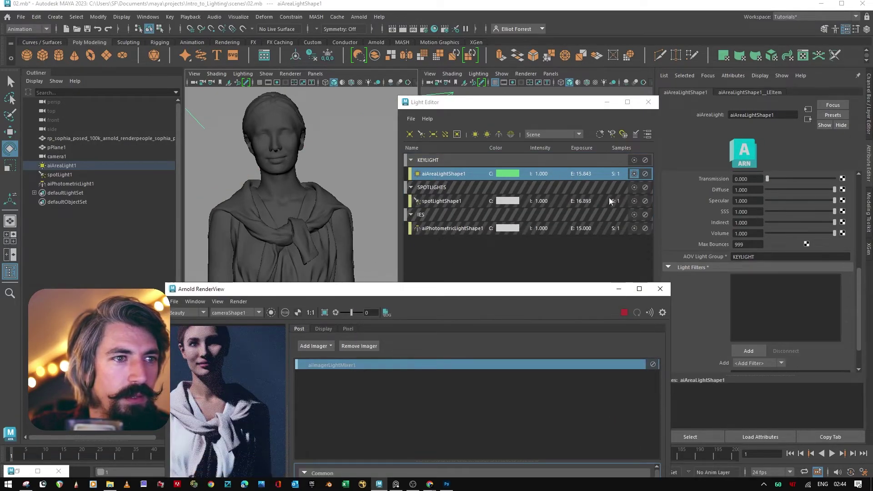
click(634, 201)
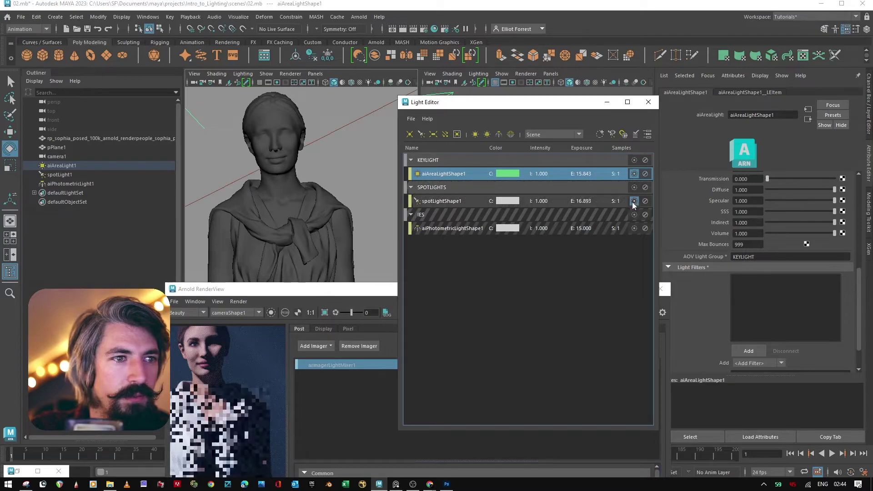
click(631, 174)
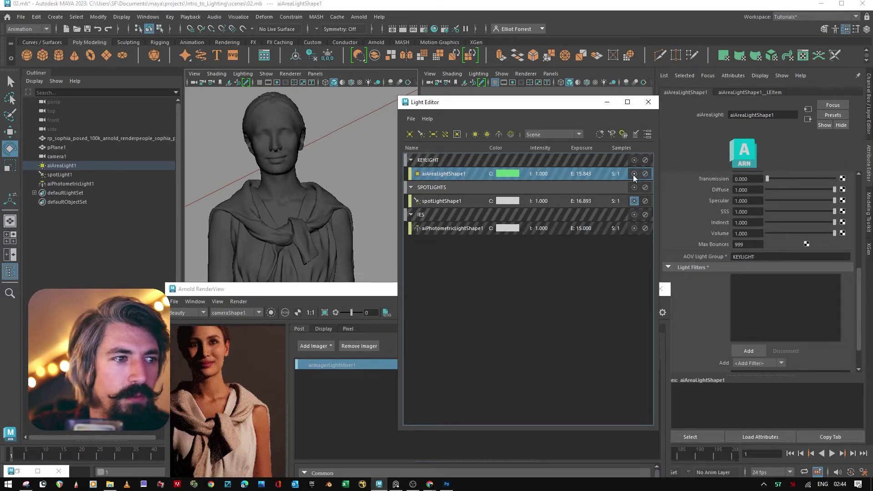
click(633, 202)
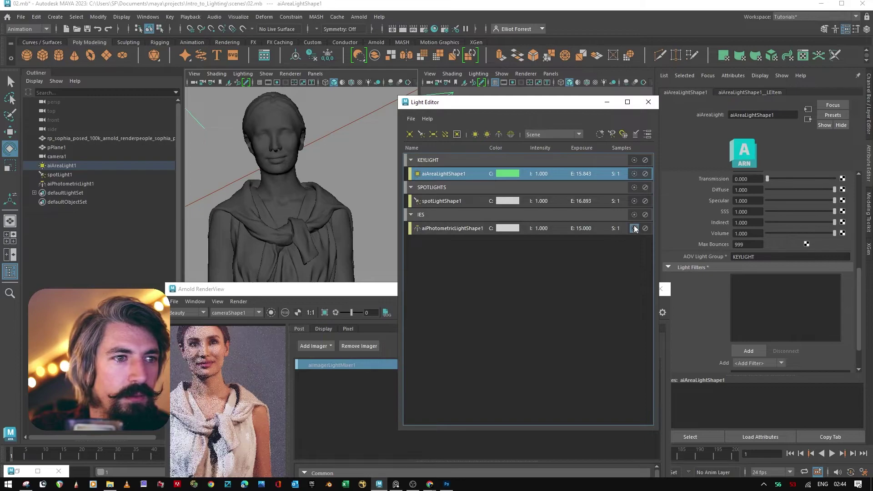
click(634, 228)
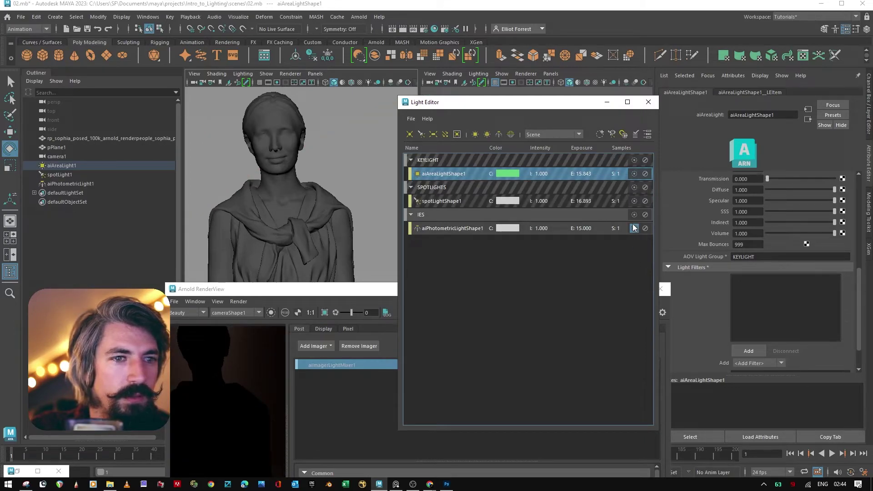
click(634, 228)
click(359, 228)
Step: Give the render more room and test SPOTLIGHTS intensity at 0, then restore it to 1
drag(359, 289, 390, 134)
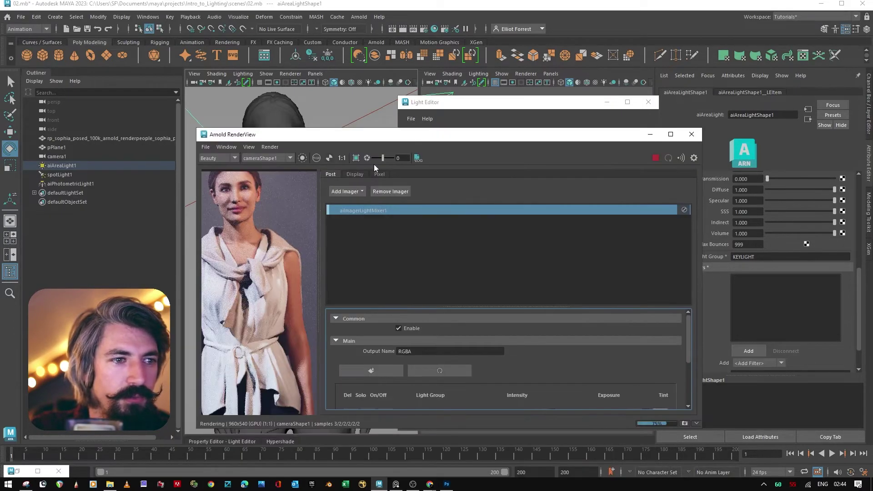
drag(319, 284, 415, 284)
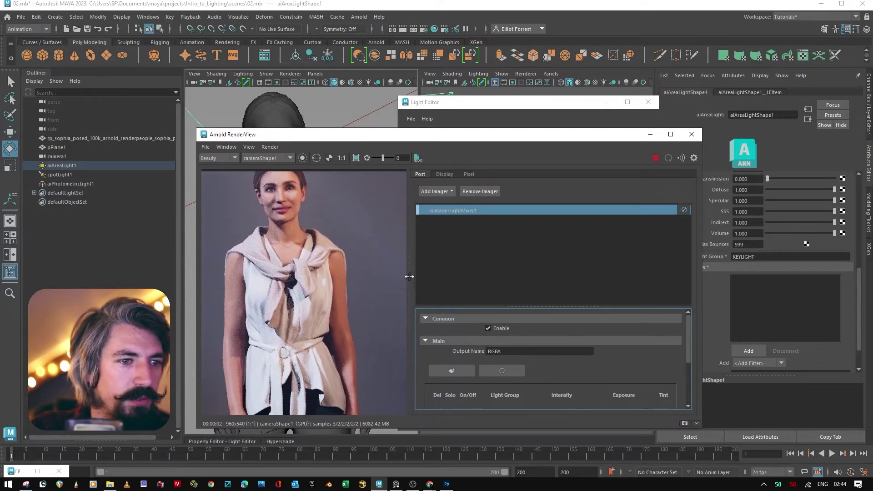
scroll(555, 359, down, 3)
double_click(569, 361)
text(0)
key(Return)
text(1)
key(Return)
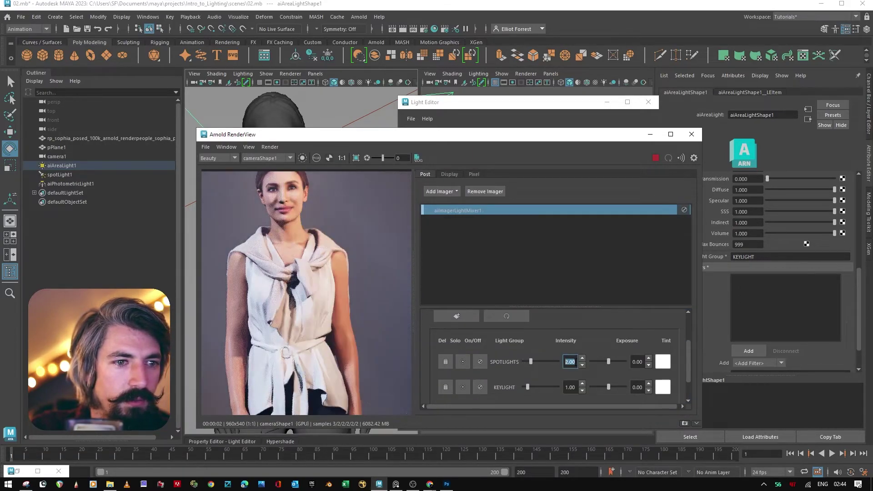
Step: Update the render with the full scene and restart it
scroll(599, 337, down, 1)
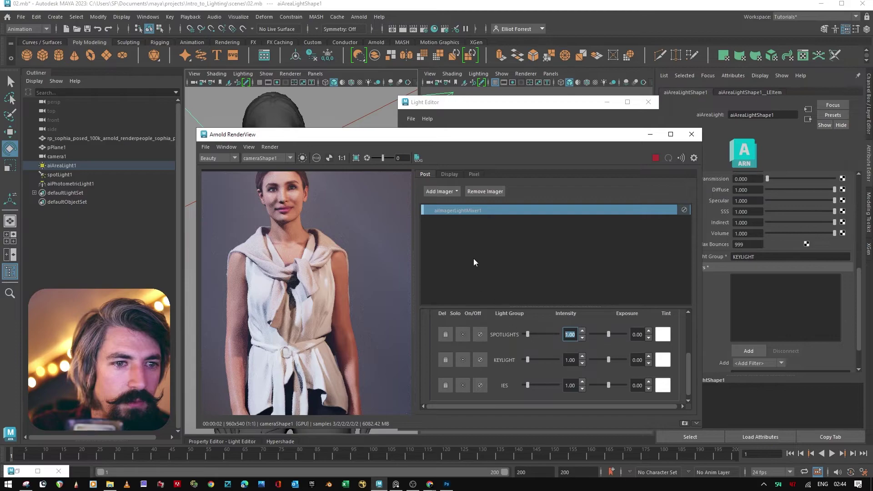
click(270, 147)
click(311, 213)
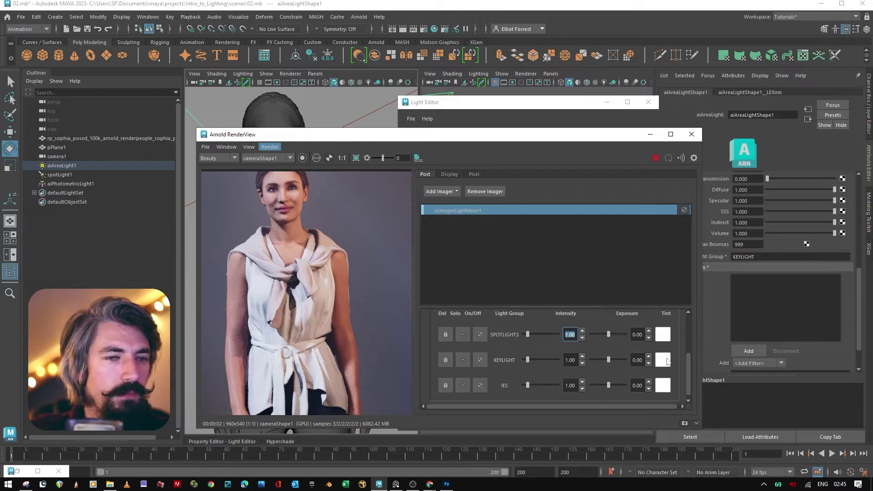
click(666, 156)
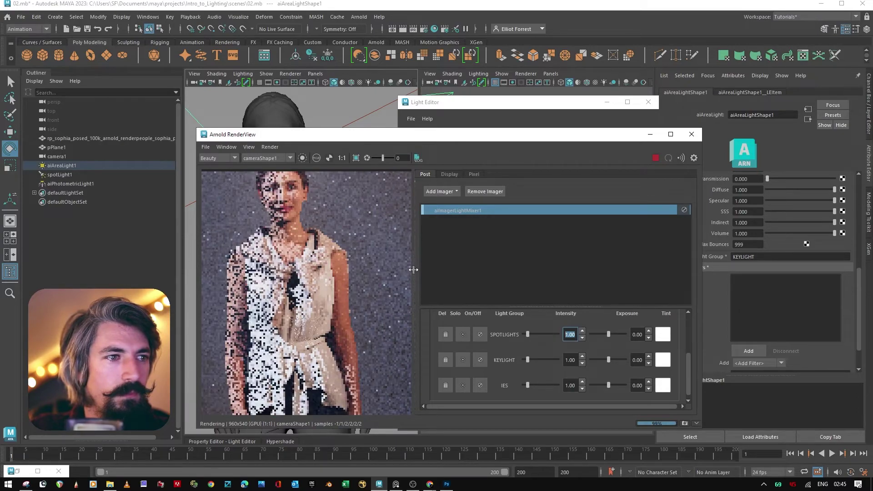
Step: Solo SPOTLIGHTS, KEYLIGHT and IES in turn, turn Solo off, and maximize the render view
scroll(350, 278, down, 2)
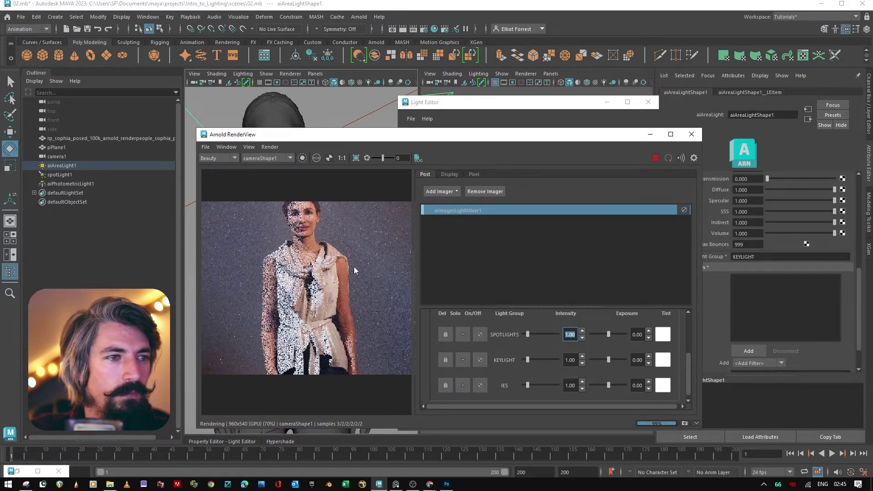
click(463, 335)
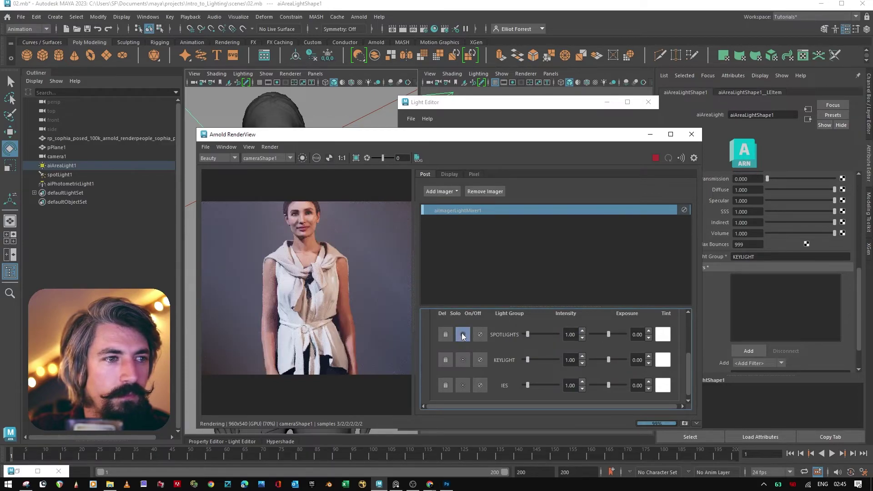
click(463, 335)
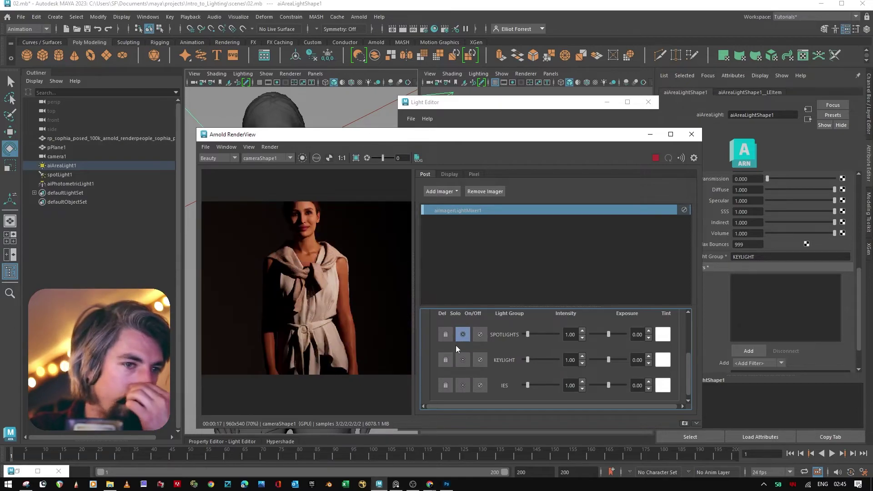
click(468, 335)
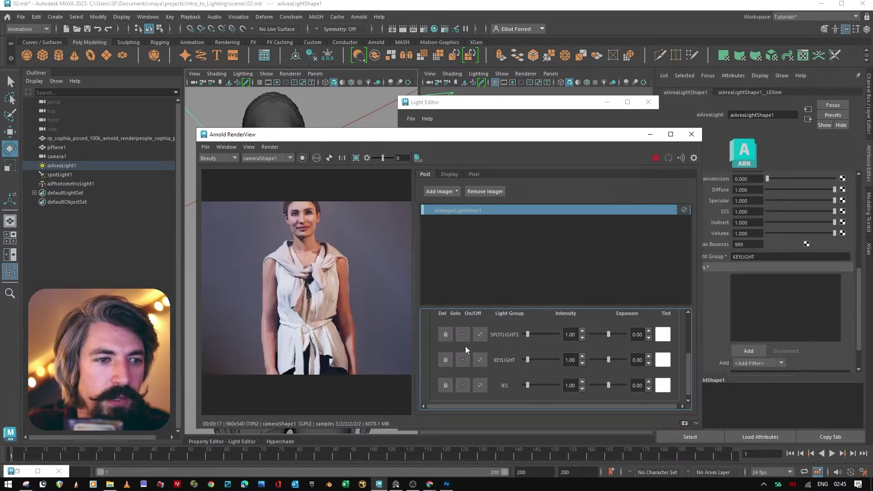
click(464, 359)
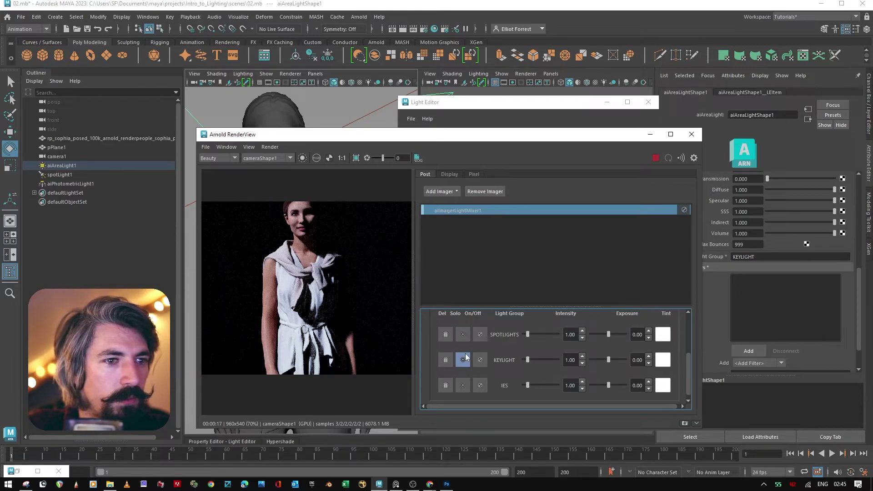
click(465, 360)
click(463, 386)
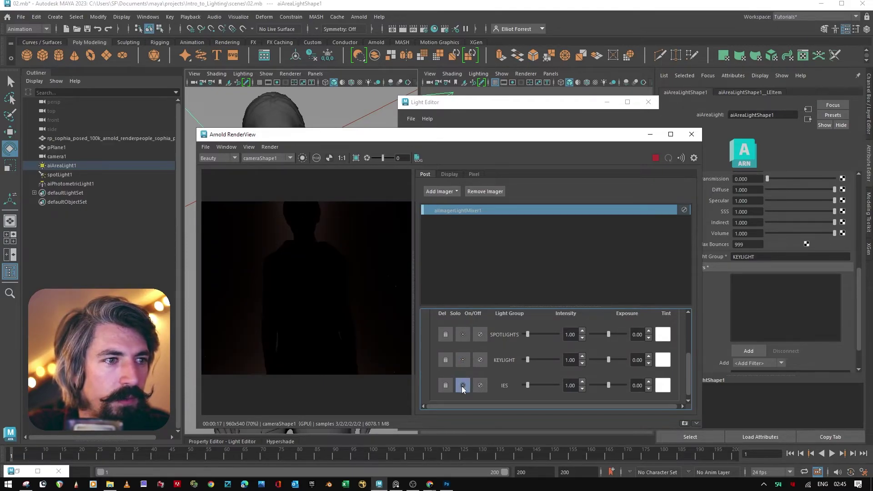
click(462, 386)
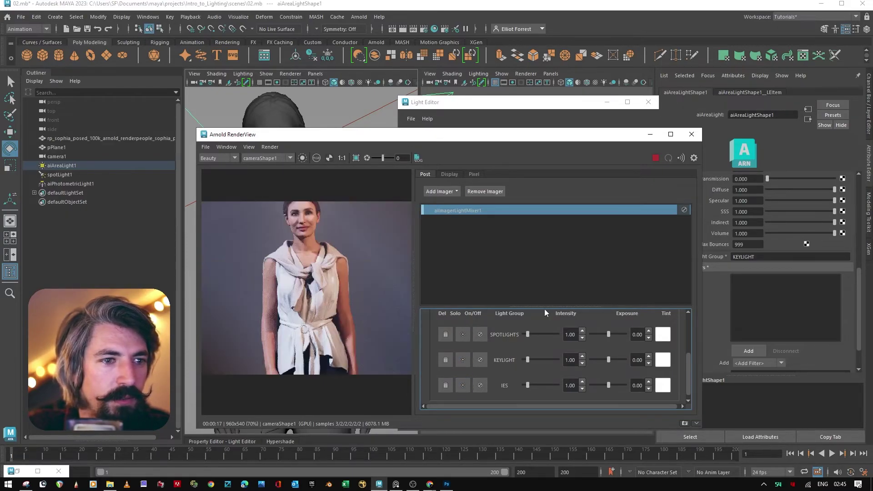
double_click(537, 135)
Step: Tint the SPOTLIGHTS group dark red and raise its exposure to 1.25
scroll(437, 325, up, 1)
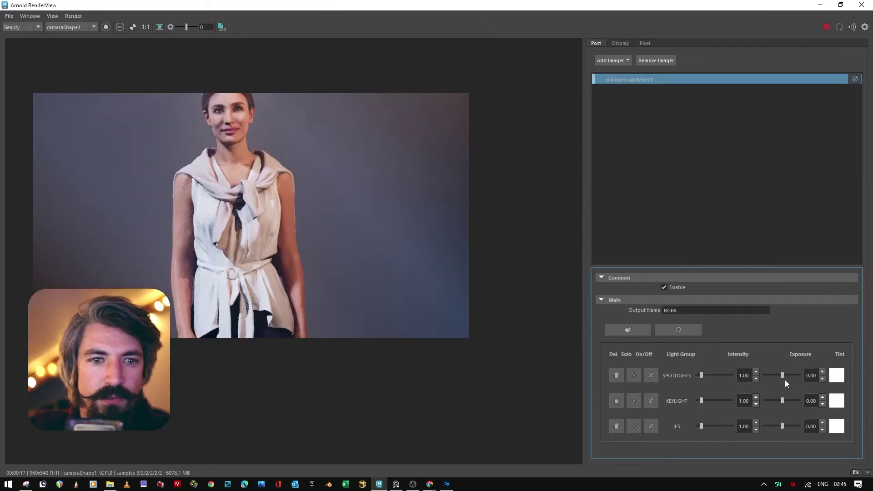
drag(781, 376, 785, 400)
click(839, 379)
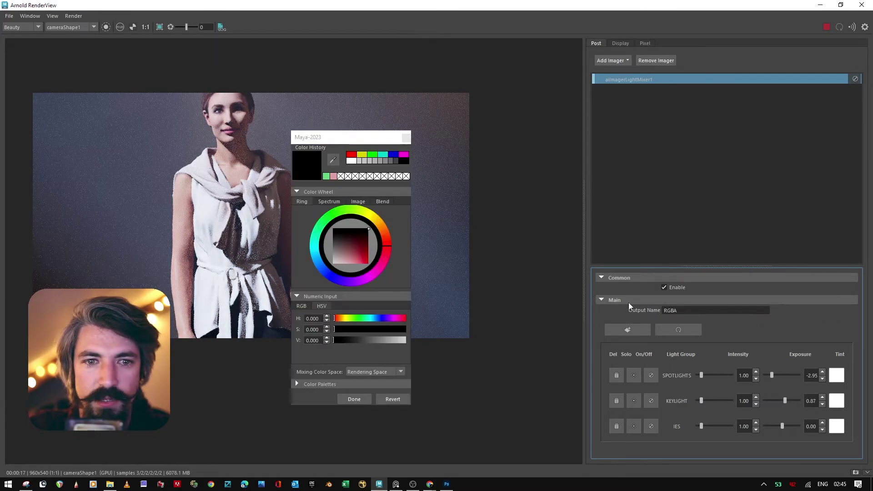
click(361, 255)
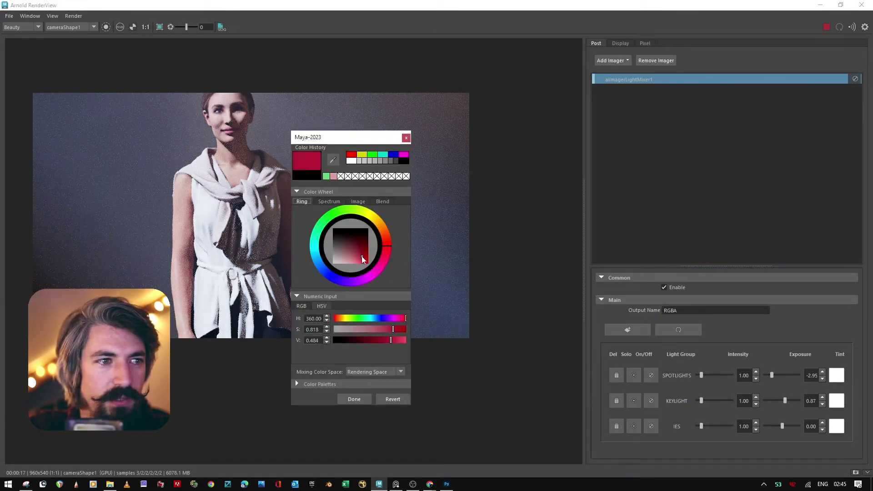
click(359, 395)
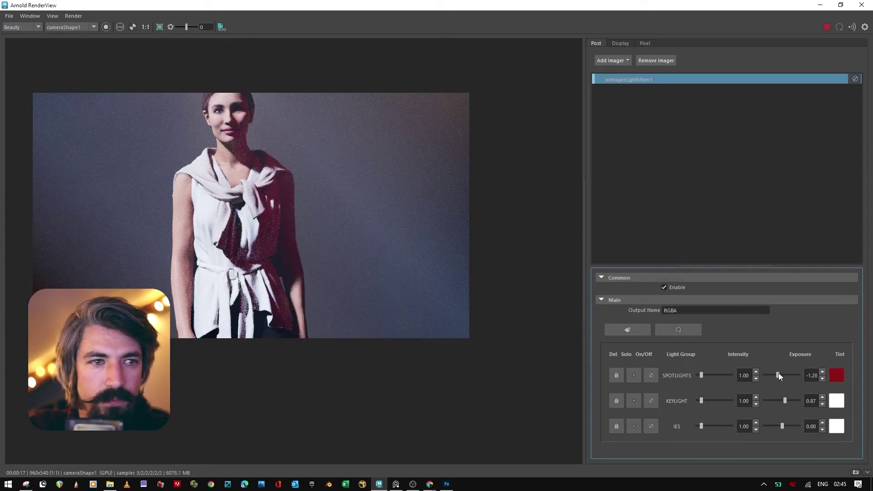
drag(778, 372, 786, 375)
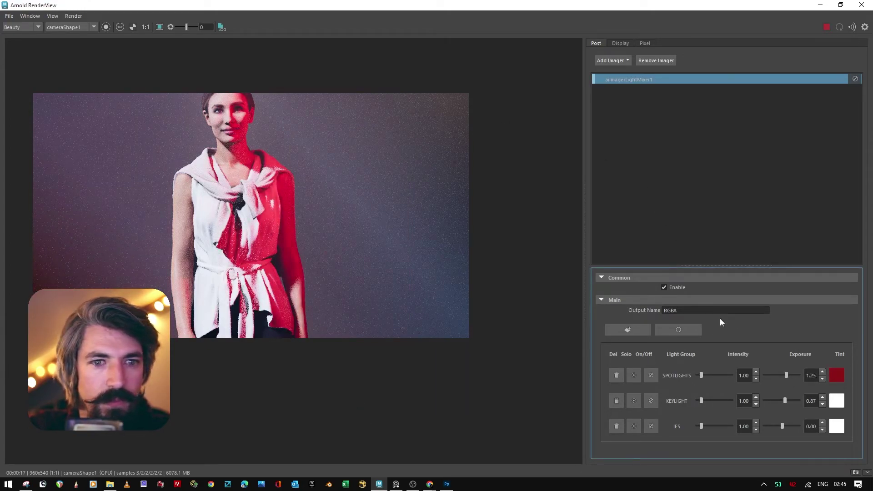
Step: Raise KEYLIGHT intensity to 1.37, tint it violet, and lower its exposure to 0.46
drag(699, 400, 705, 400)
click(835, 401)
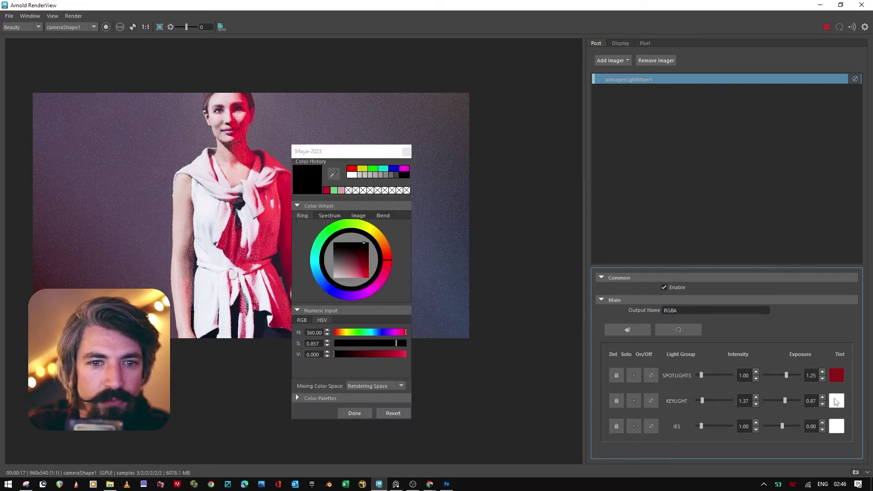
mouse_move(349, 264)
mouse_down()
mouse_move(357, 270)
mouse_move(345, 296)
mouse_up()
click(339, 291)
click(395, 343)
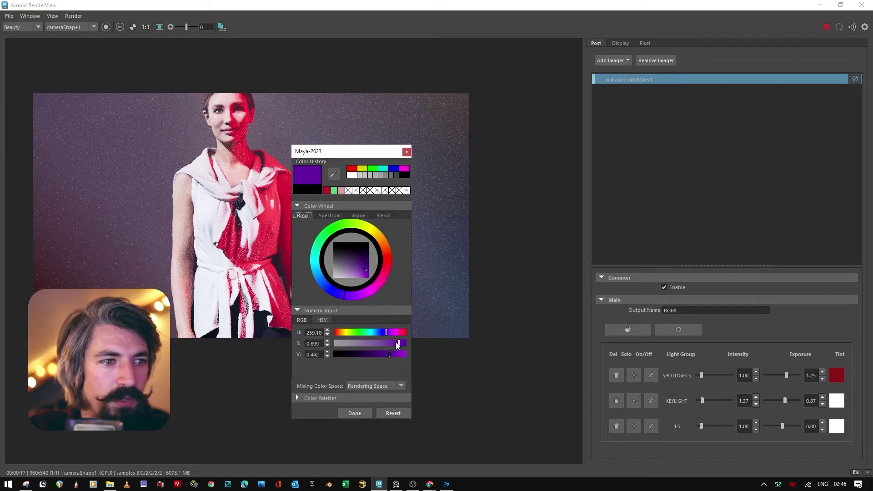
click(354, 414)
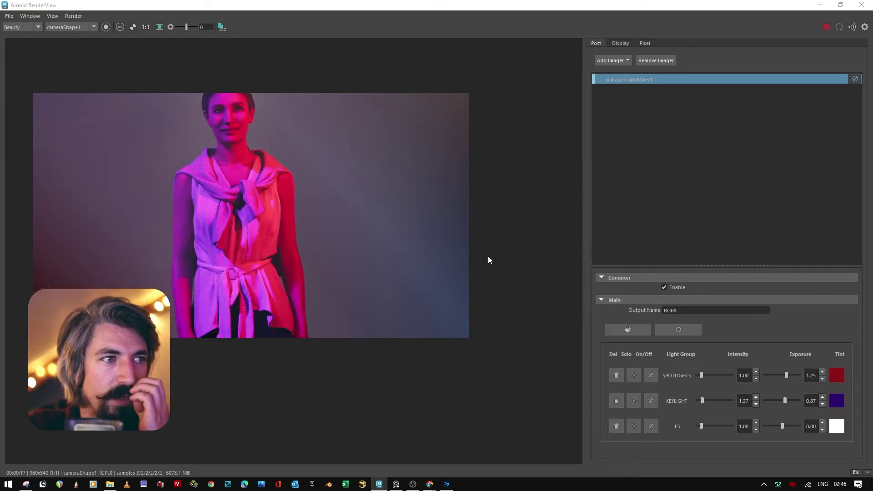
mouse_move(786, 399)
mouse_down()
mouse_move(776, 399)
mouse_move(783, 402)
mouse_up()
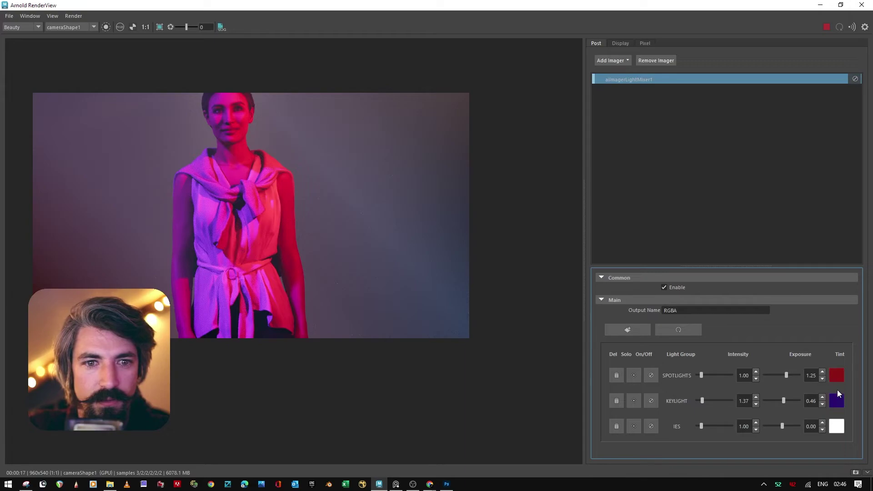
Step: Re-tint KEYLIGHT a magenta-purple and lower its exposure to -0.20
click(837, 401)
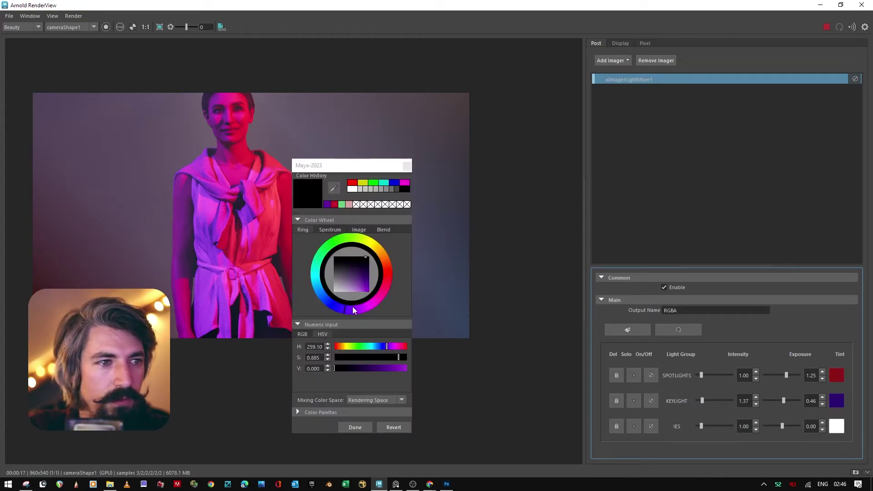
click(355, 427)
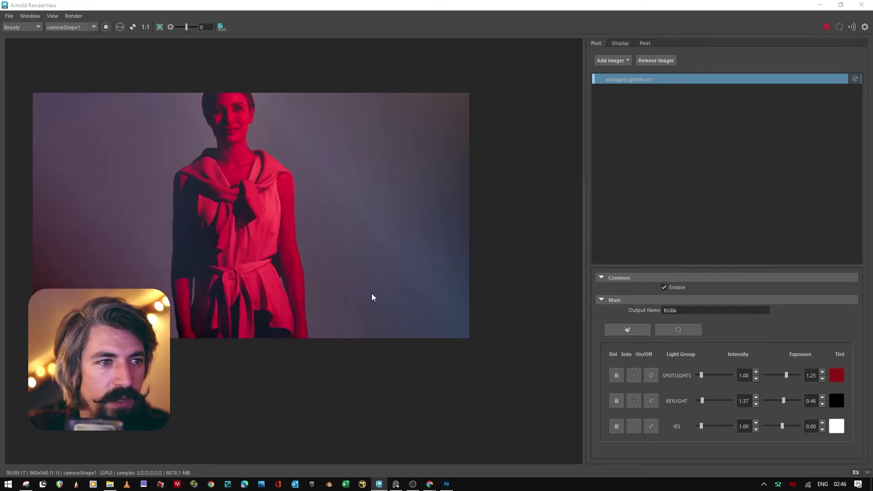
click(834, 405)
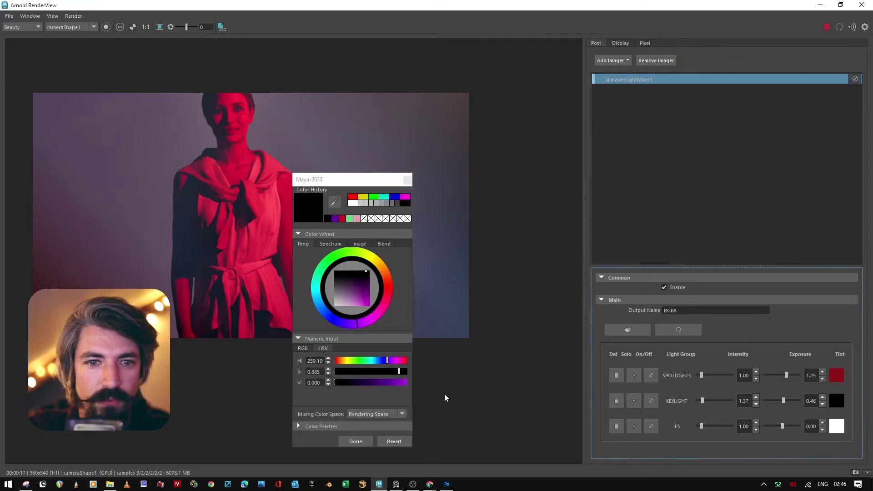
drag(359, 293, 362, 299)
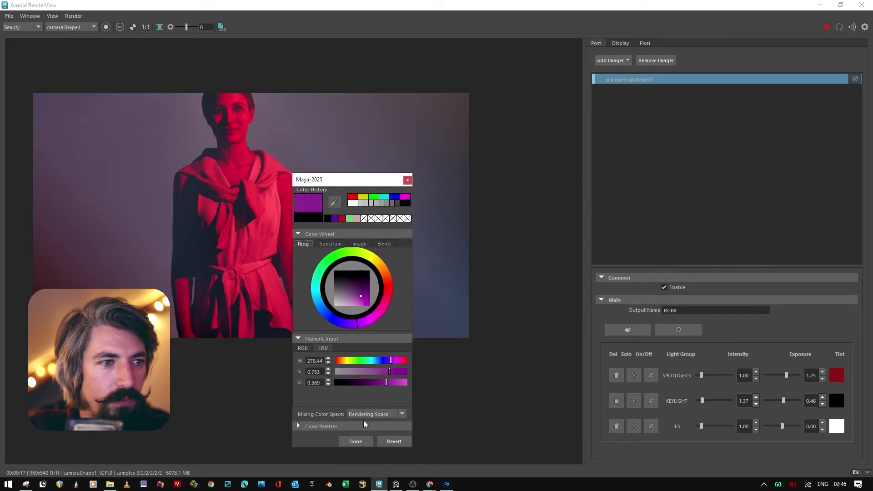
click(361, 441)
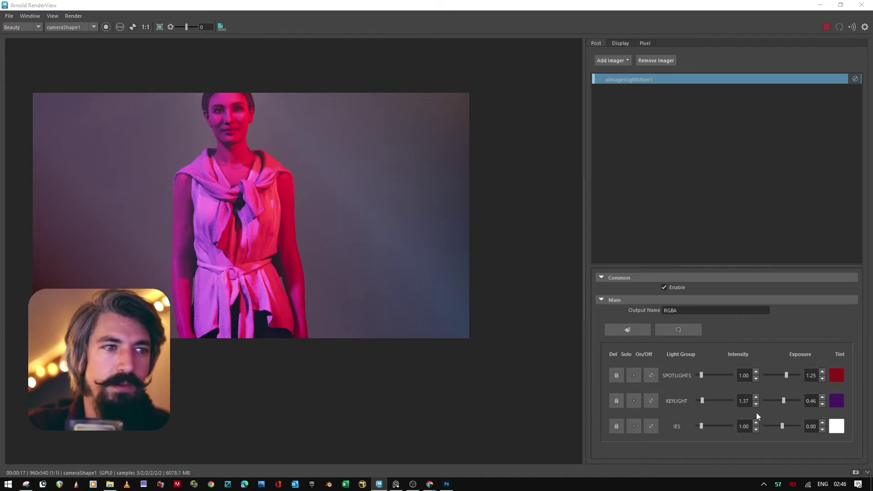
drag(781, 399, 778, 372)
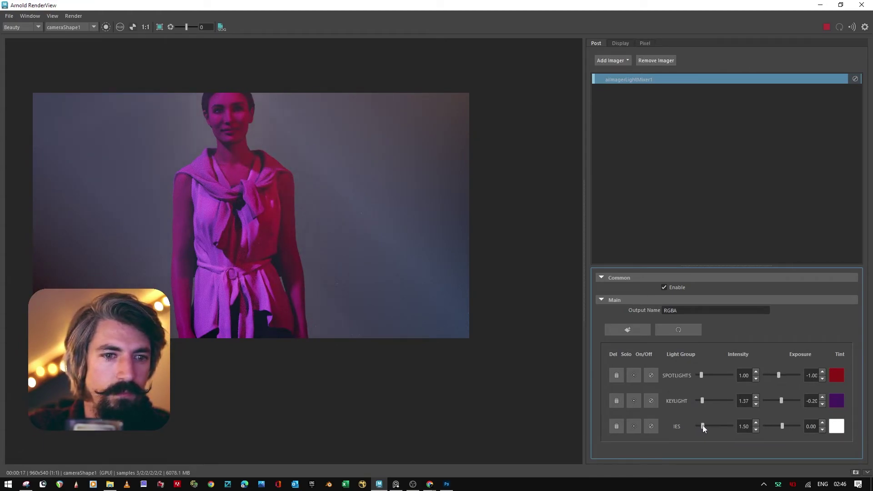
Step: Raise the IES group intensity to 6.03, and view the Add Imager list without adding one
drag(702, 425, 717, 425)
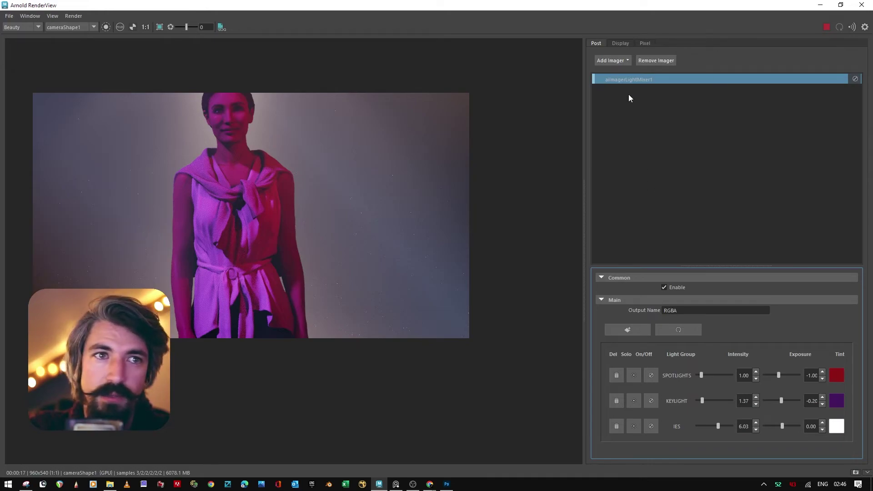
click(619, 61)
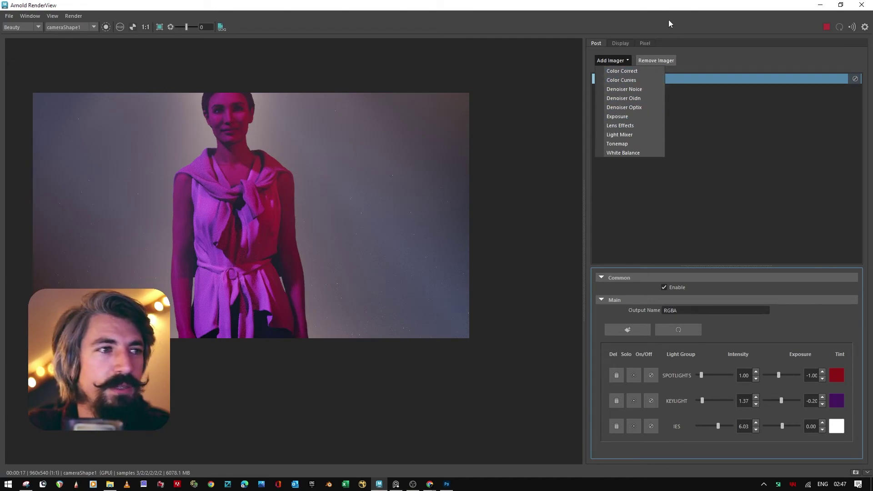
click(728, 171)
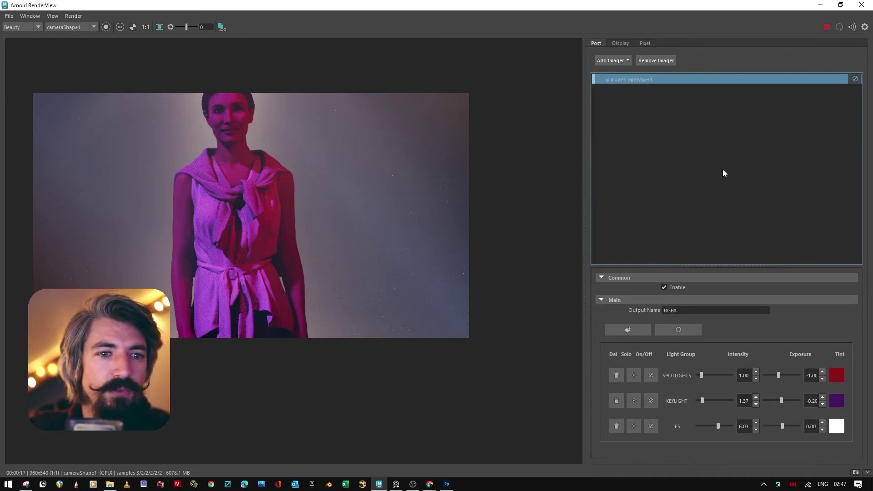